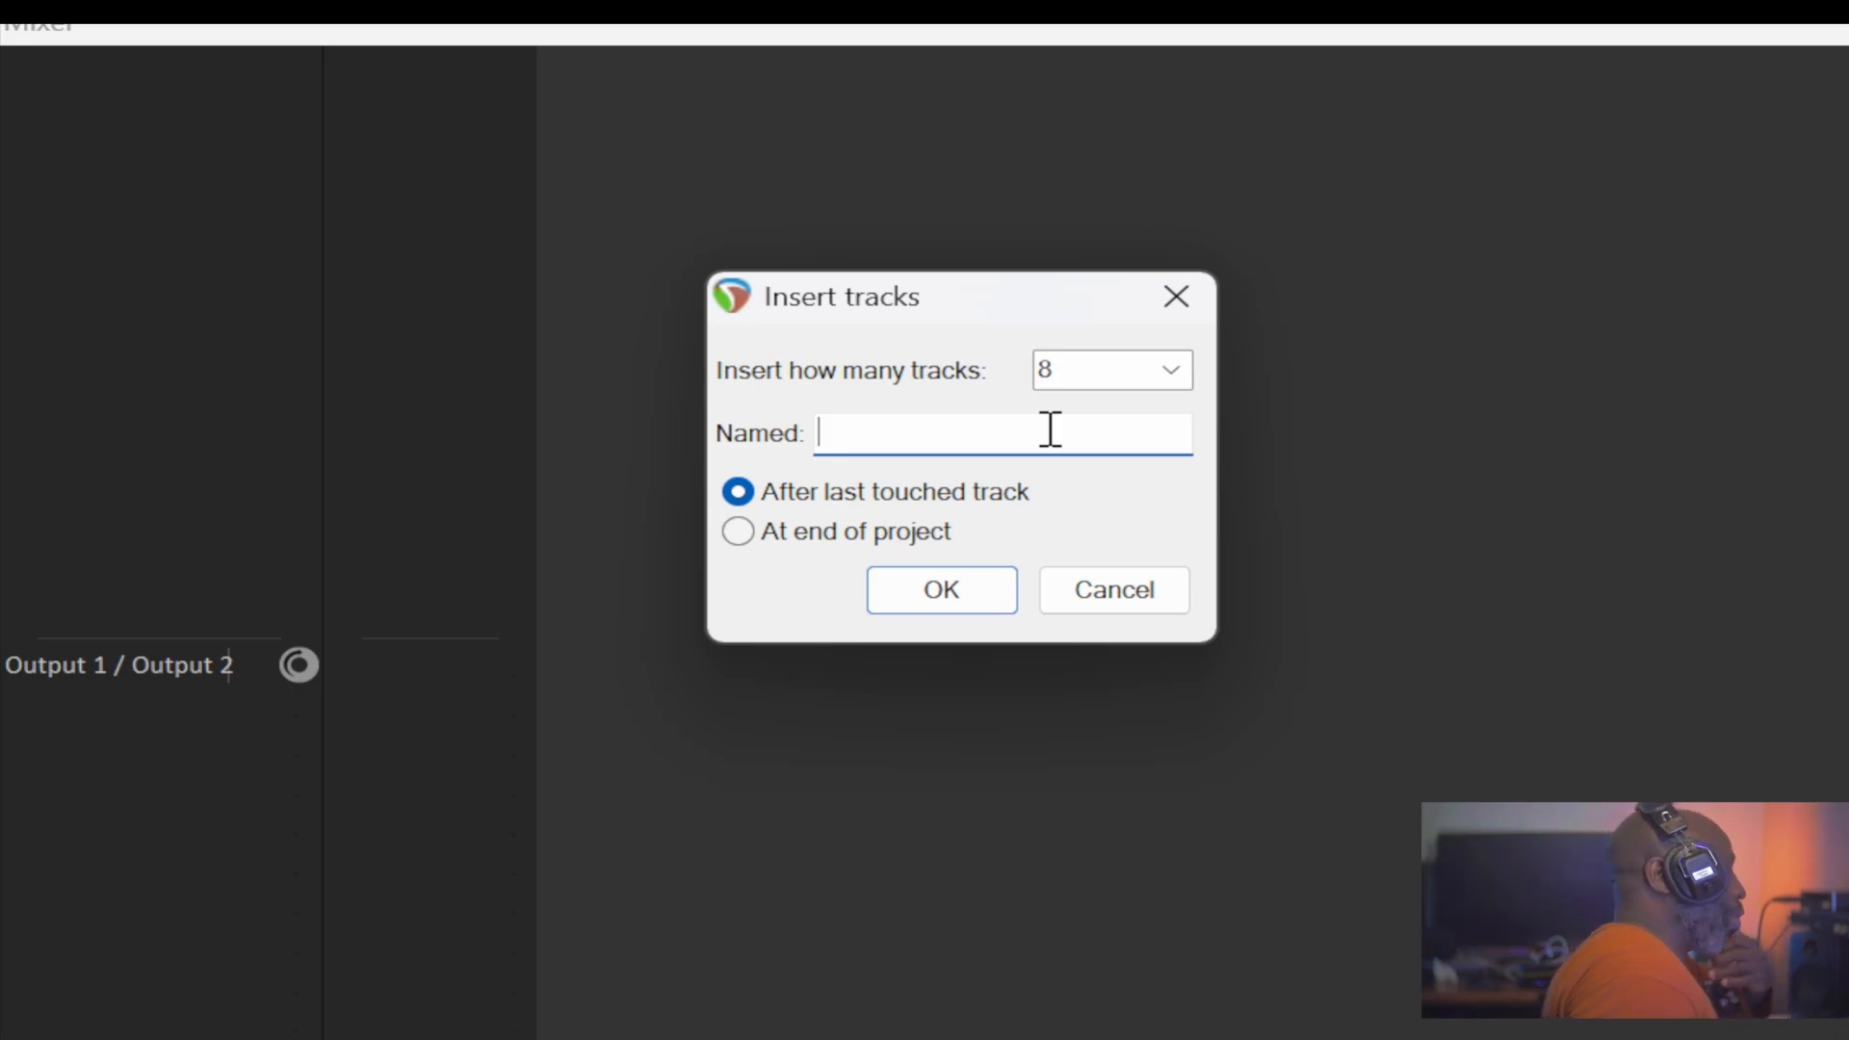
Insert 8 unnamed tracks after the last touched track
left_click(957, 592)
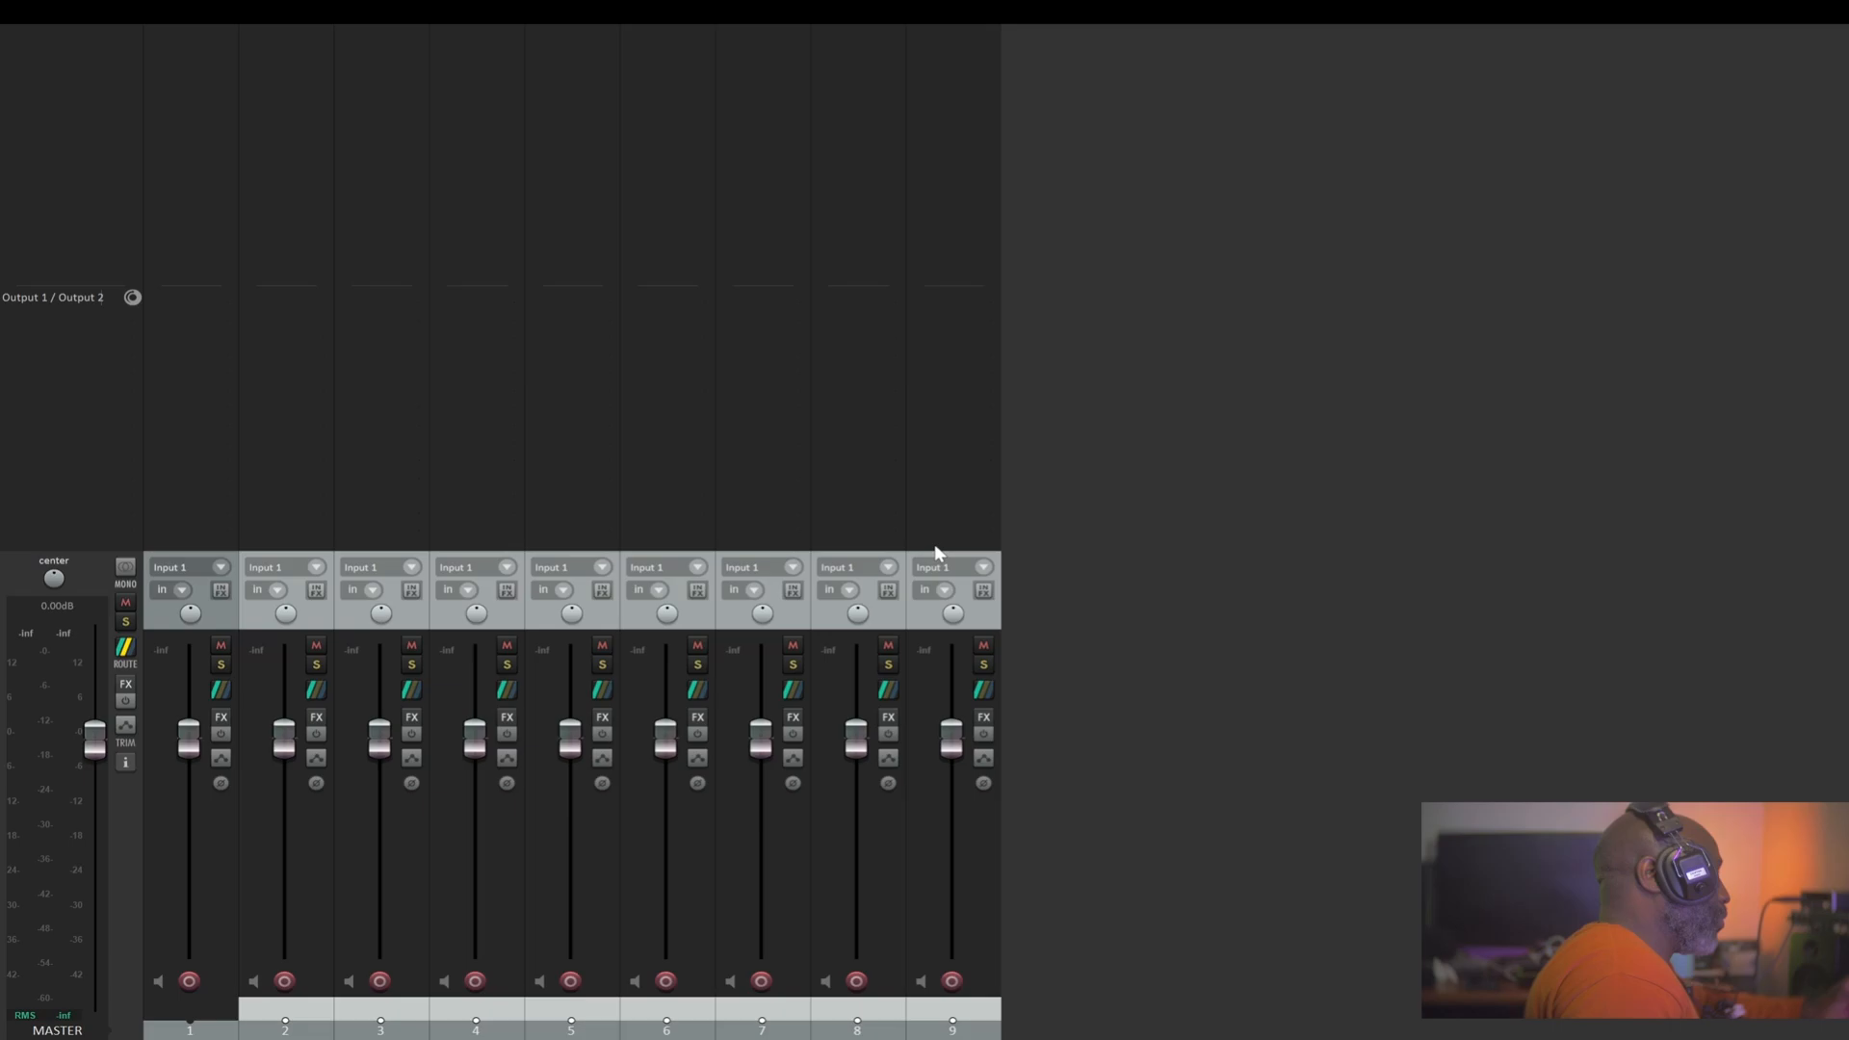
Select mixer tracks 1 through 8 one at a time, and add tracks 6 and 4 to the selection
left_click(234, 682)
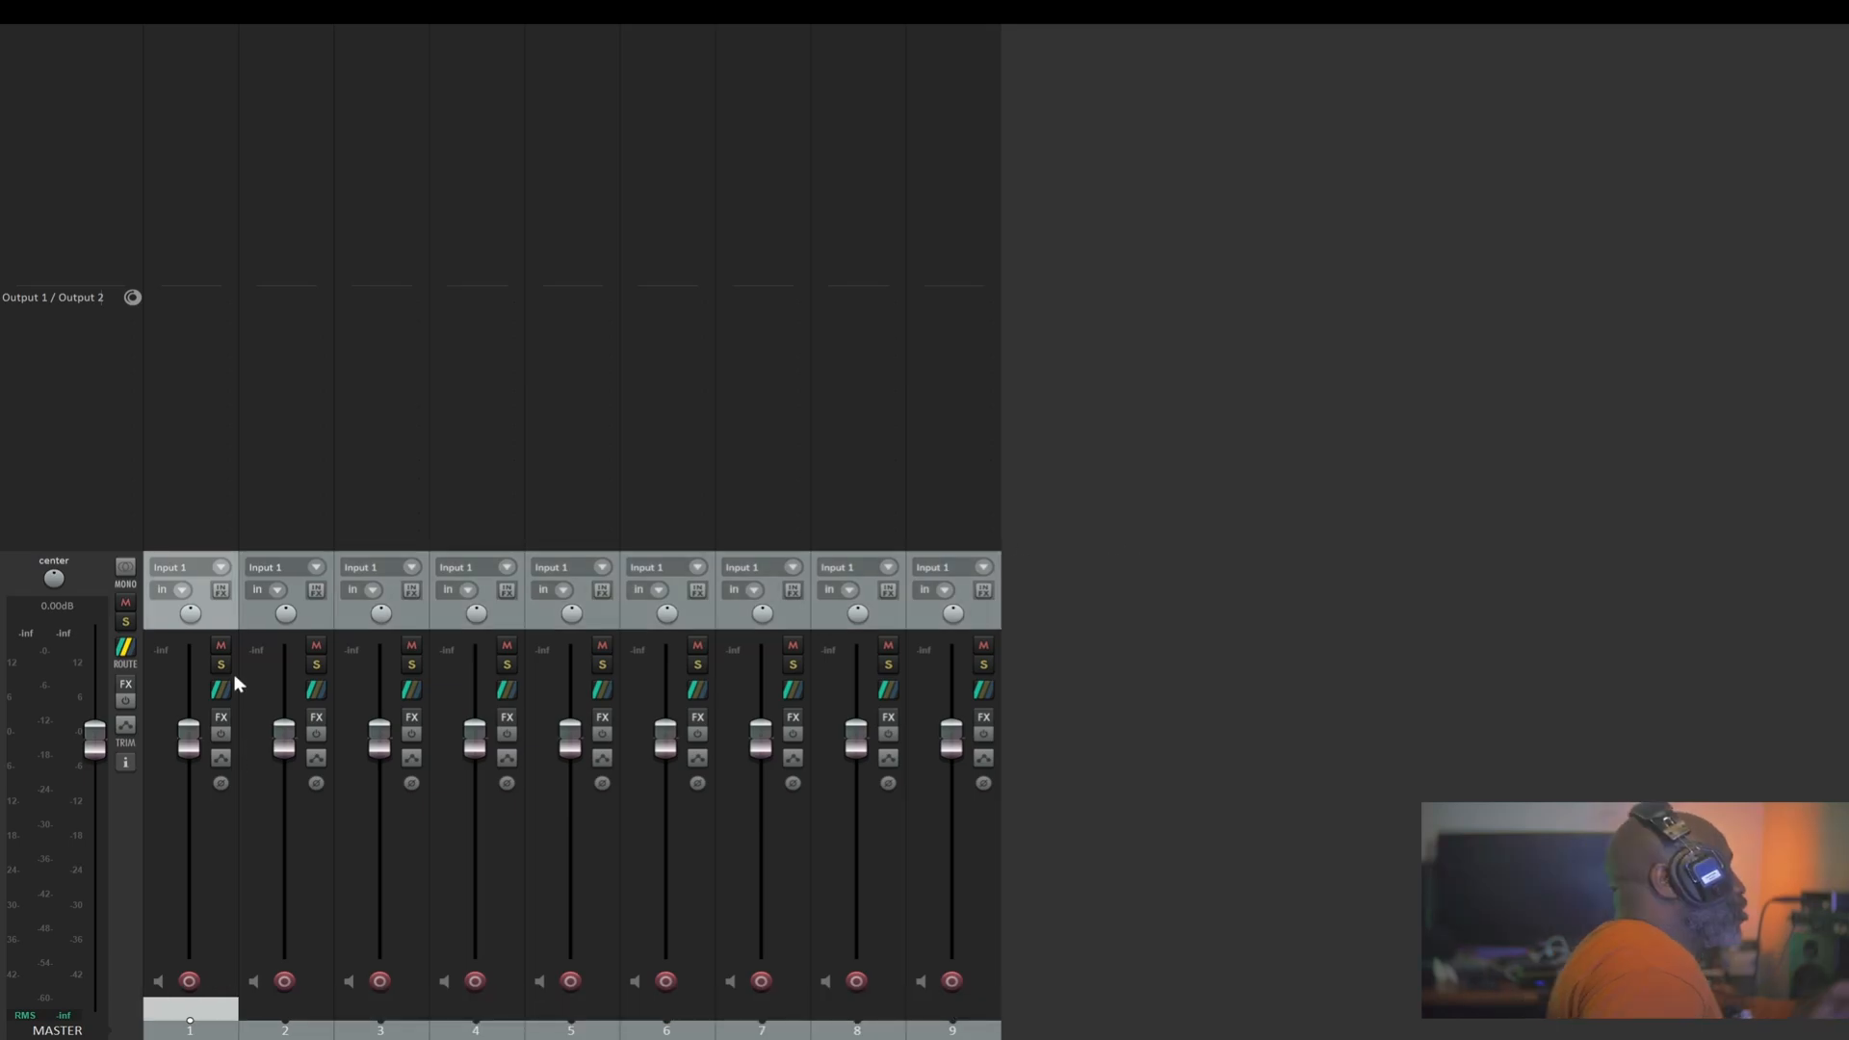
left_click(263, 621)
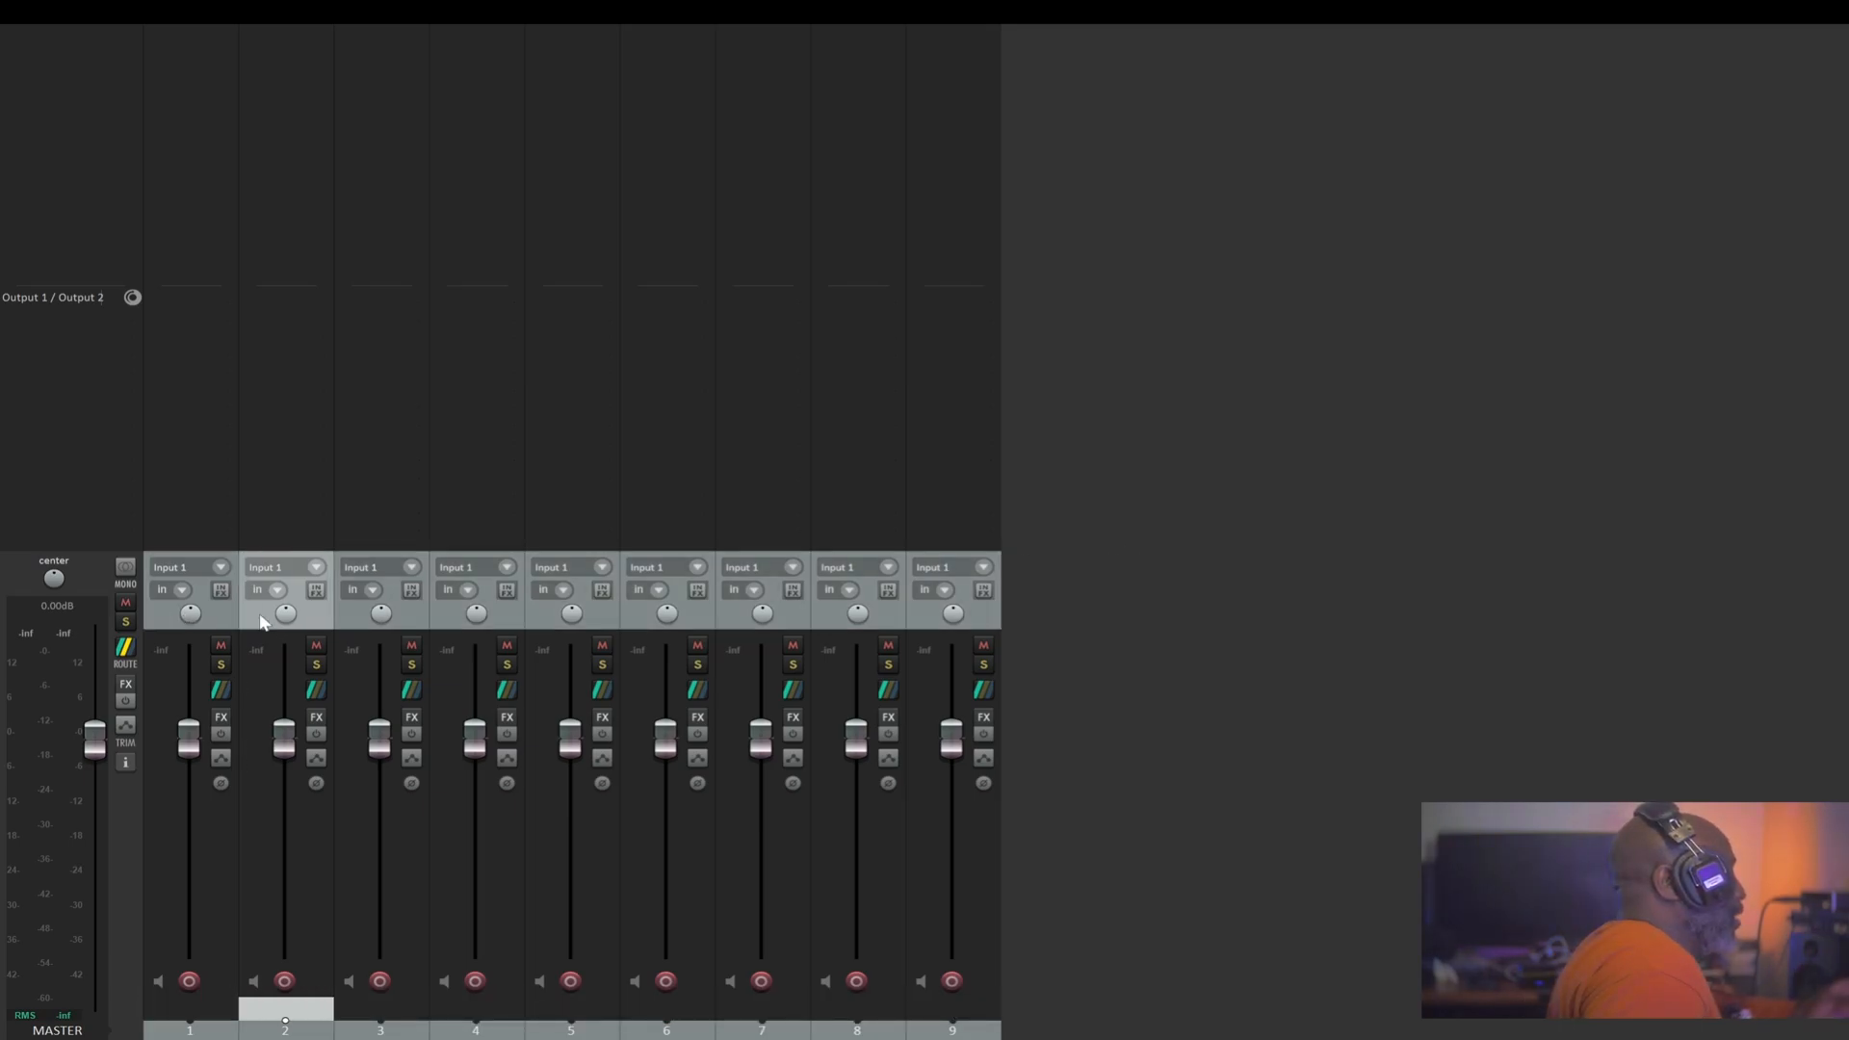
left_click(350, 616)
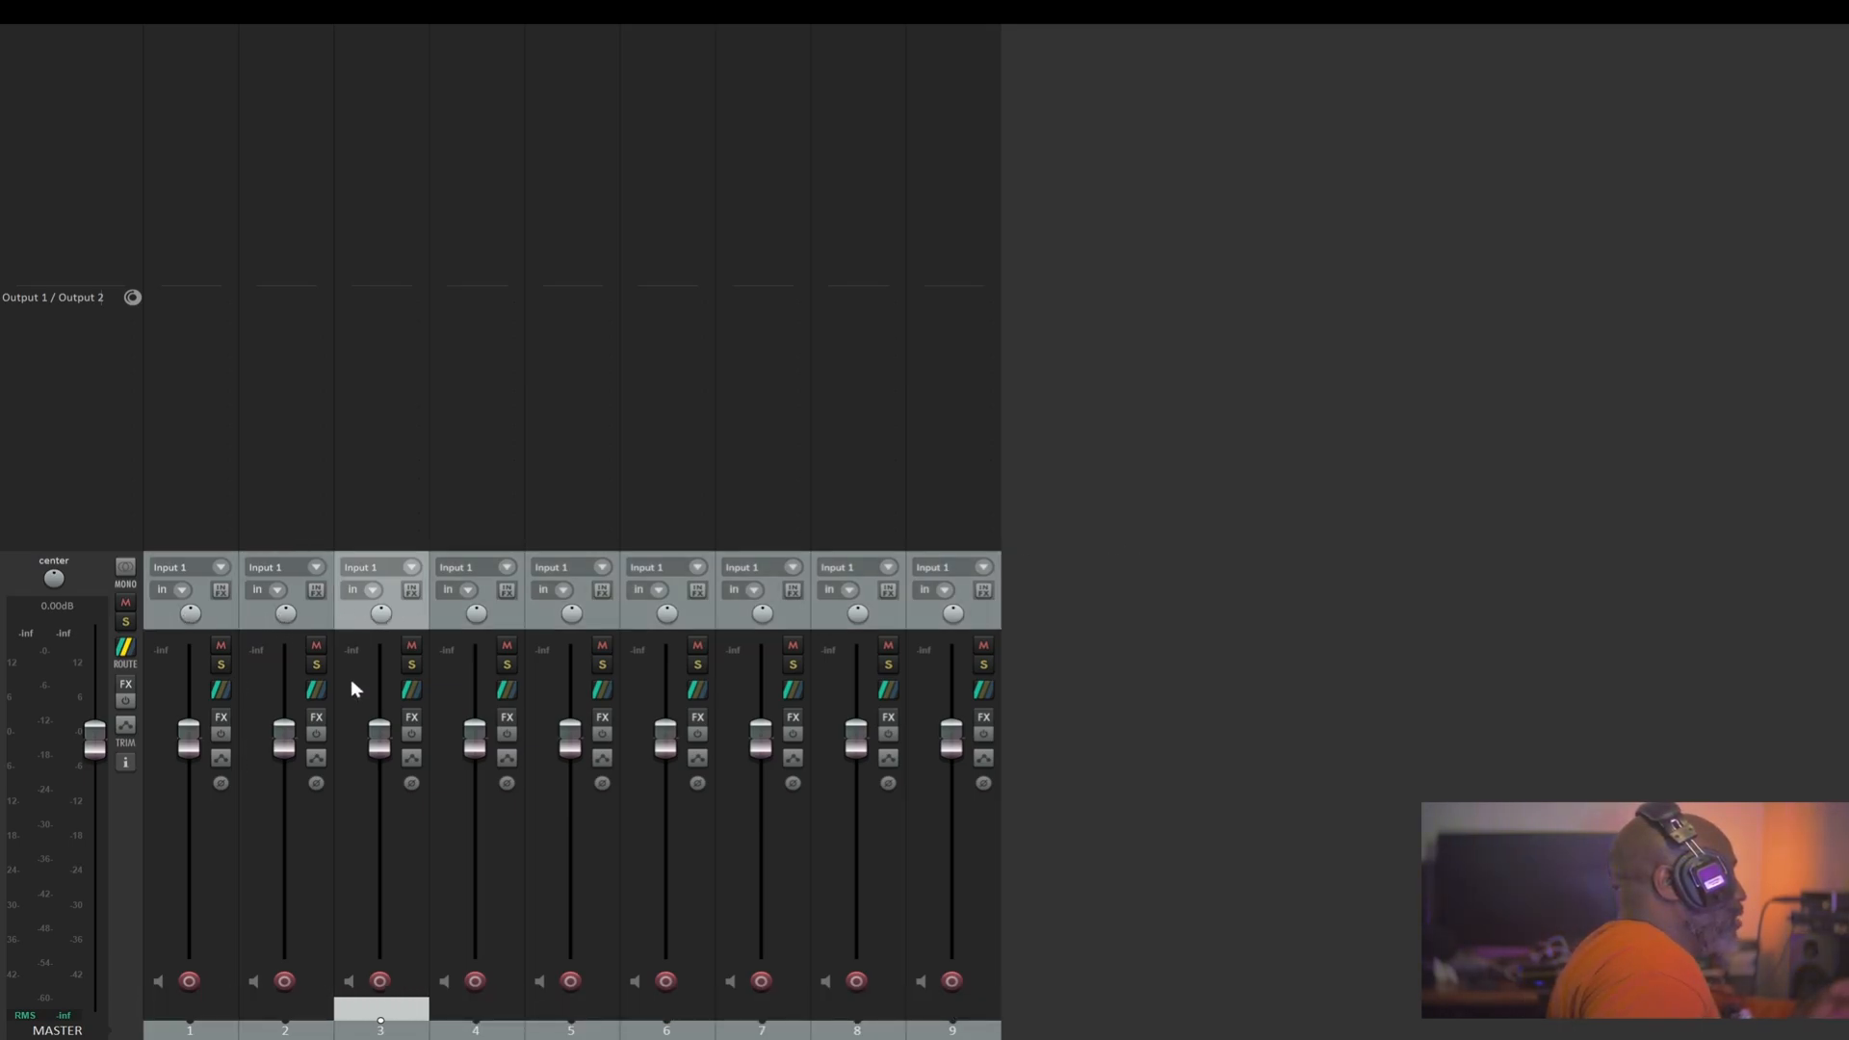
left_click(458, 623)
left_click(546, 621)
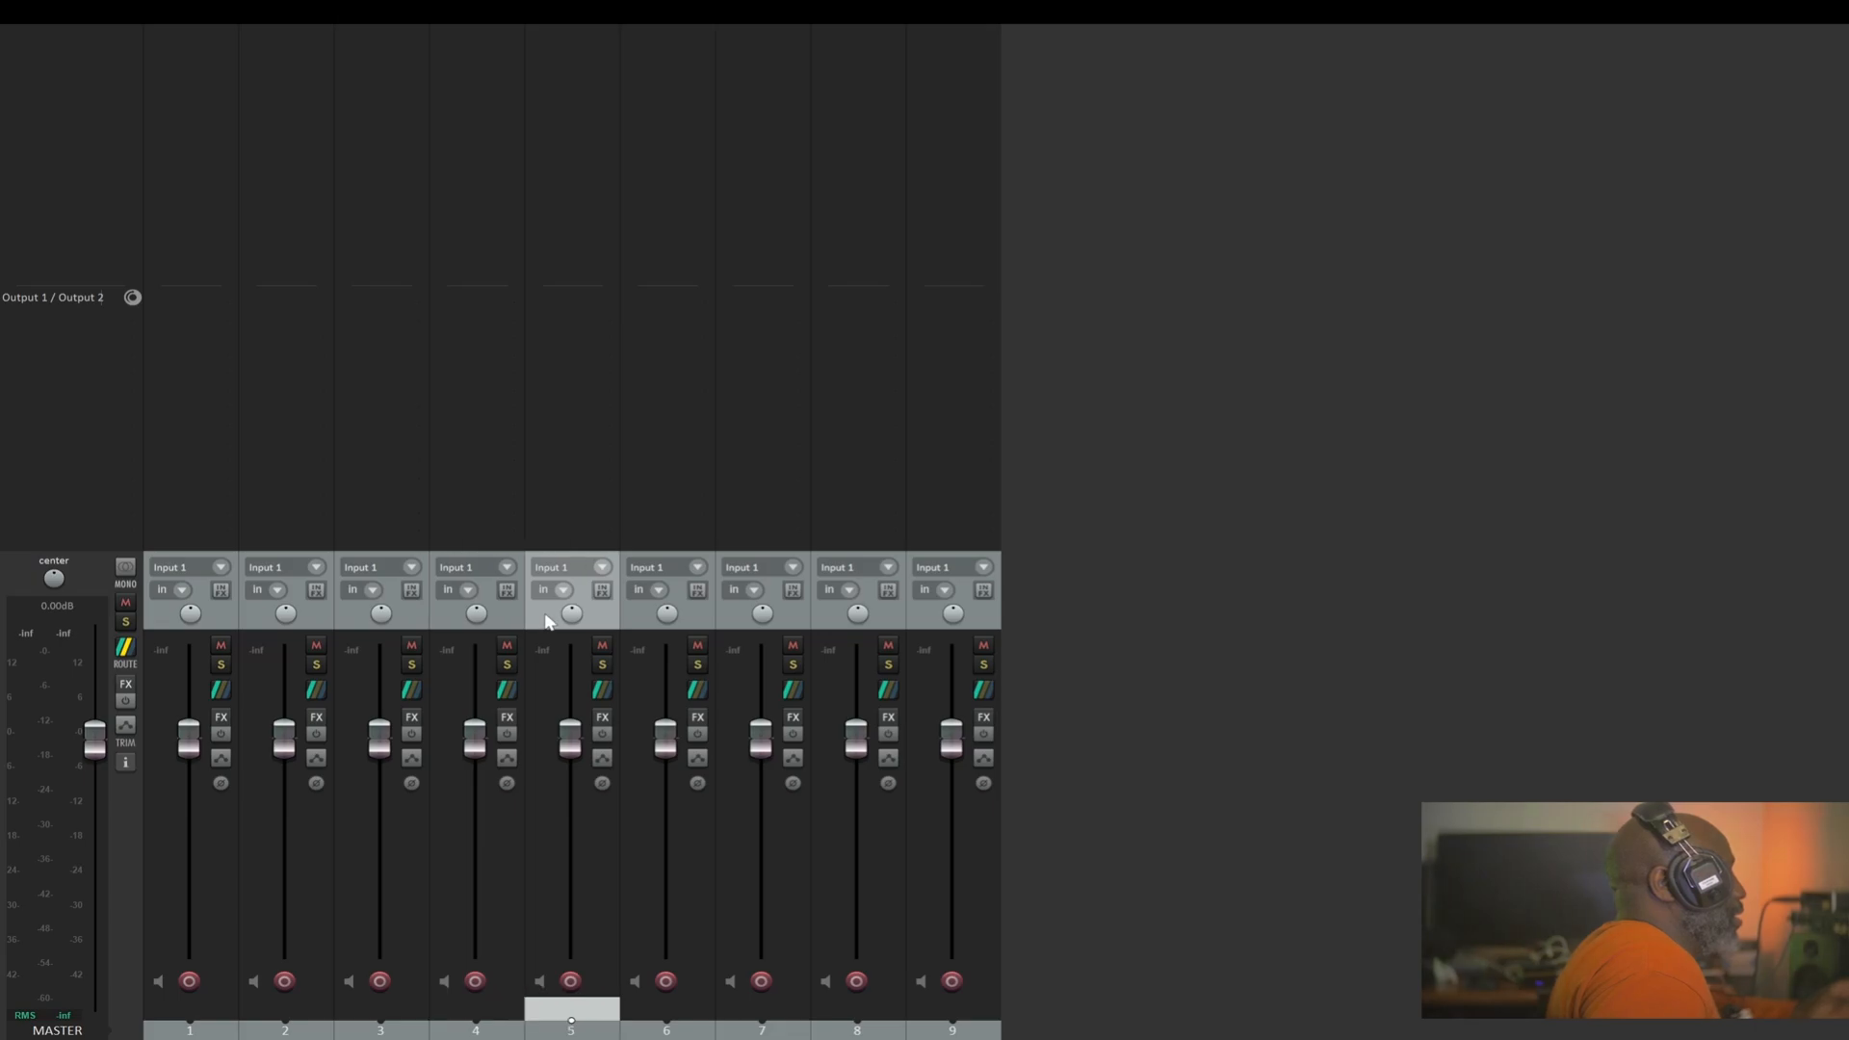
left_click(639, 622)
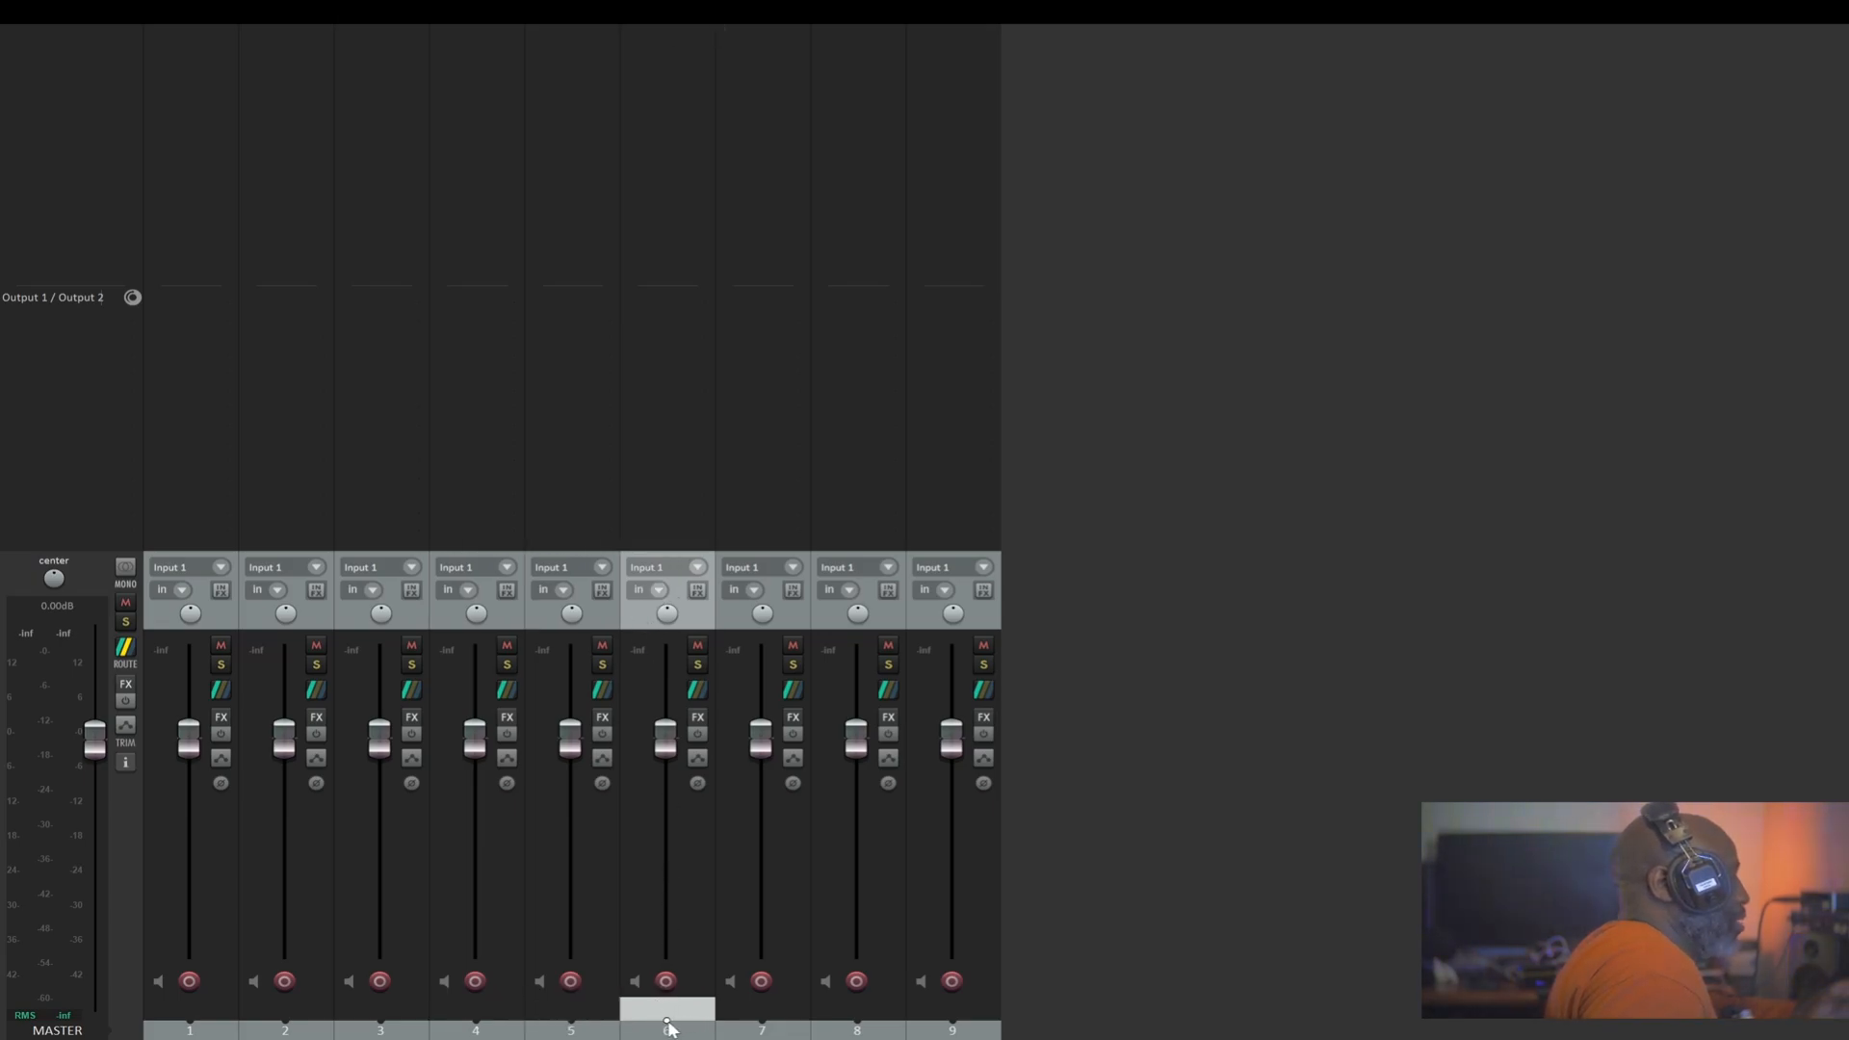
left_click(766, 1021)
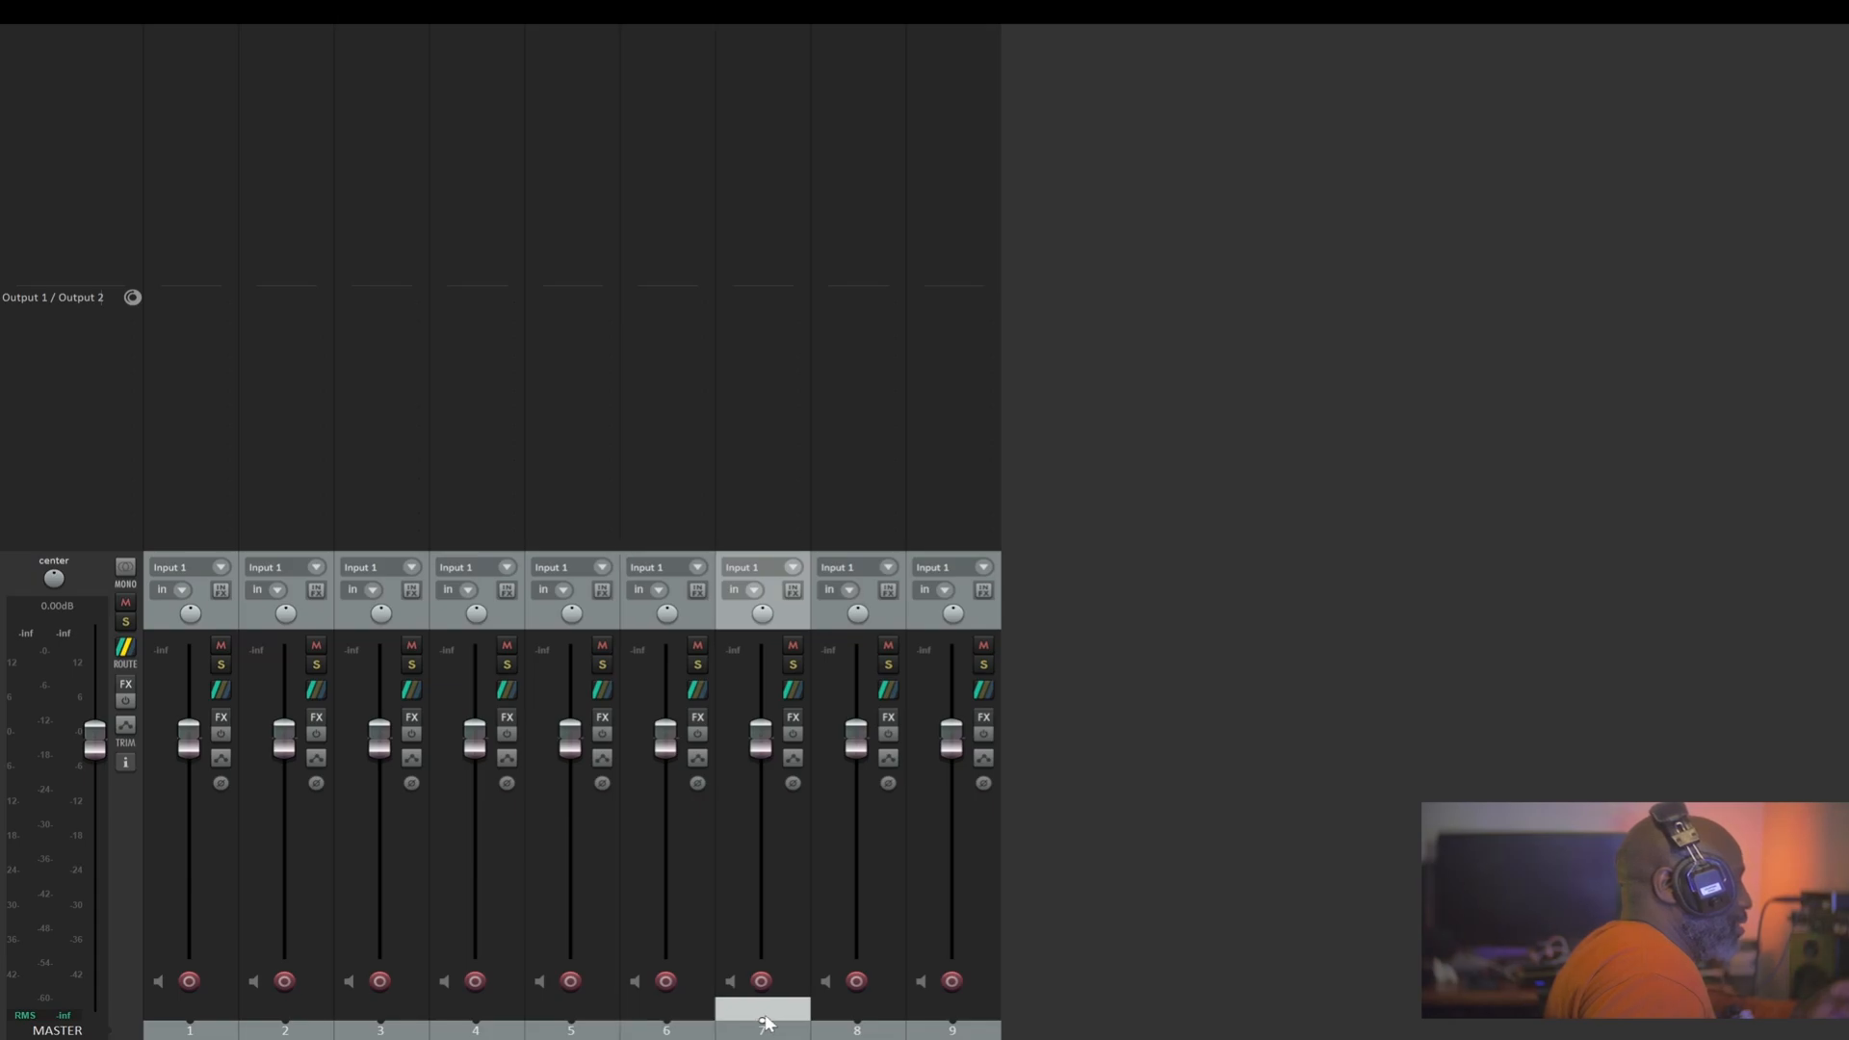
left_click(857, 1011)
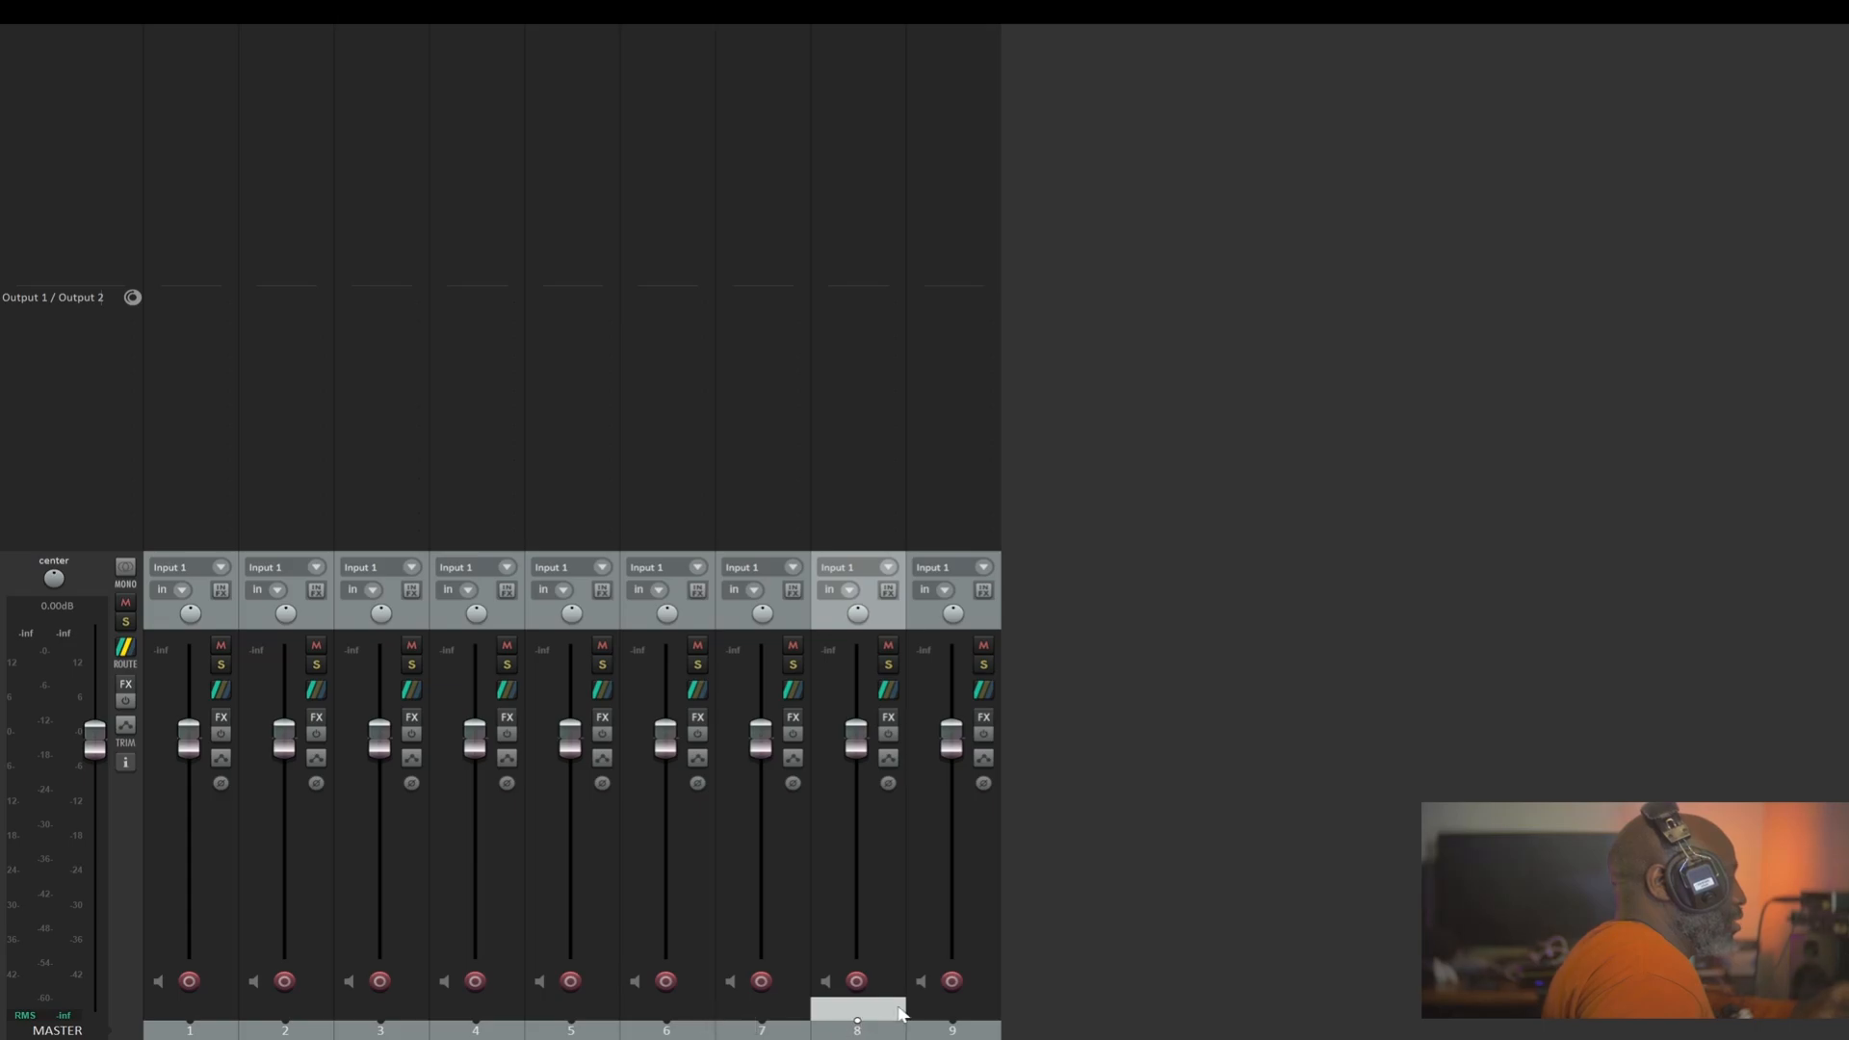
left_click(674, 1011, "ctrl")
left_click(493, 1009, "ctrl")
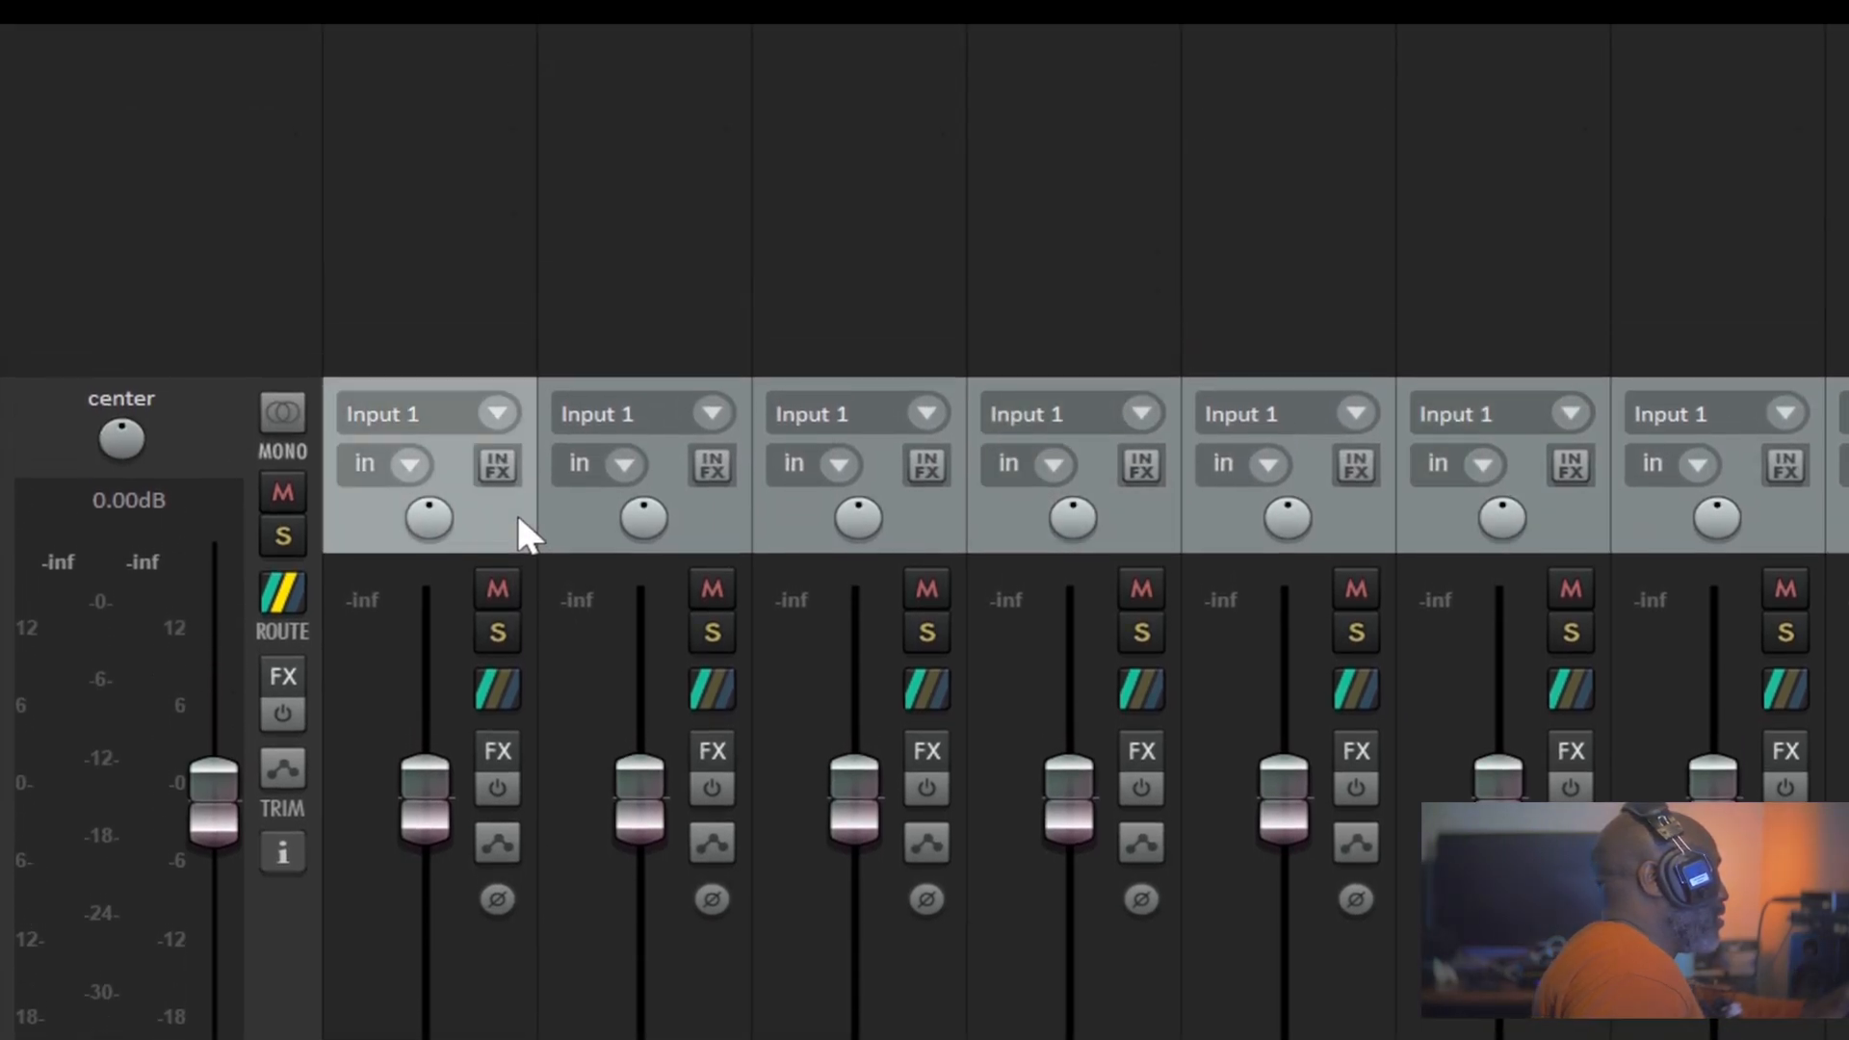
Select tracks 1 through 4 as a range and lower their volume faders together below 0 dB
left_click(1148, 528, "shift")
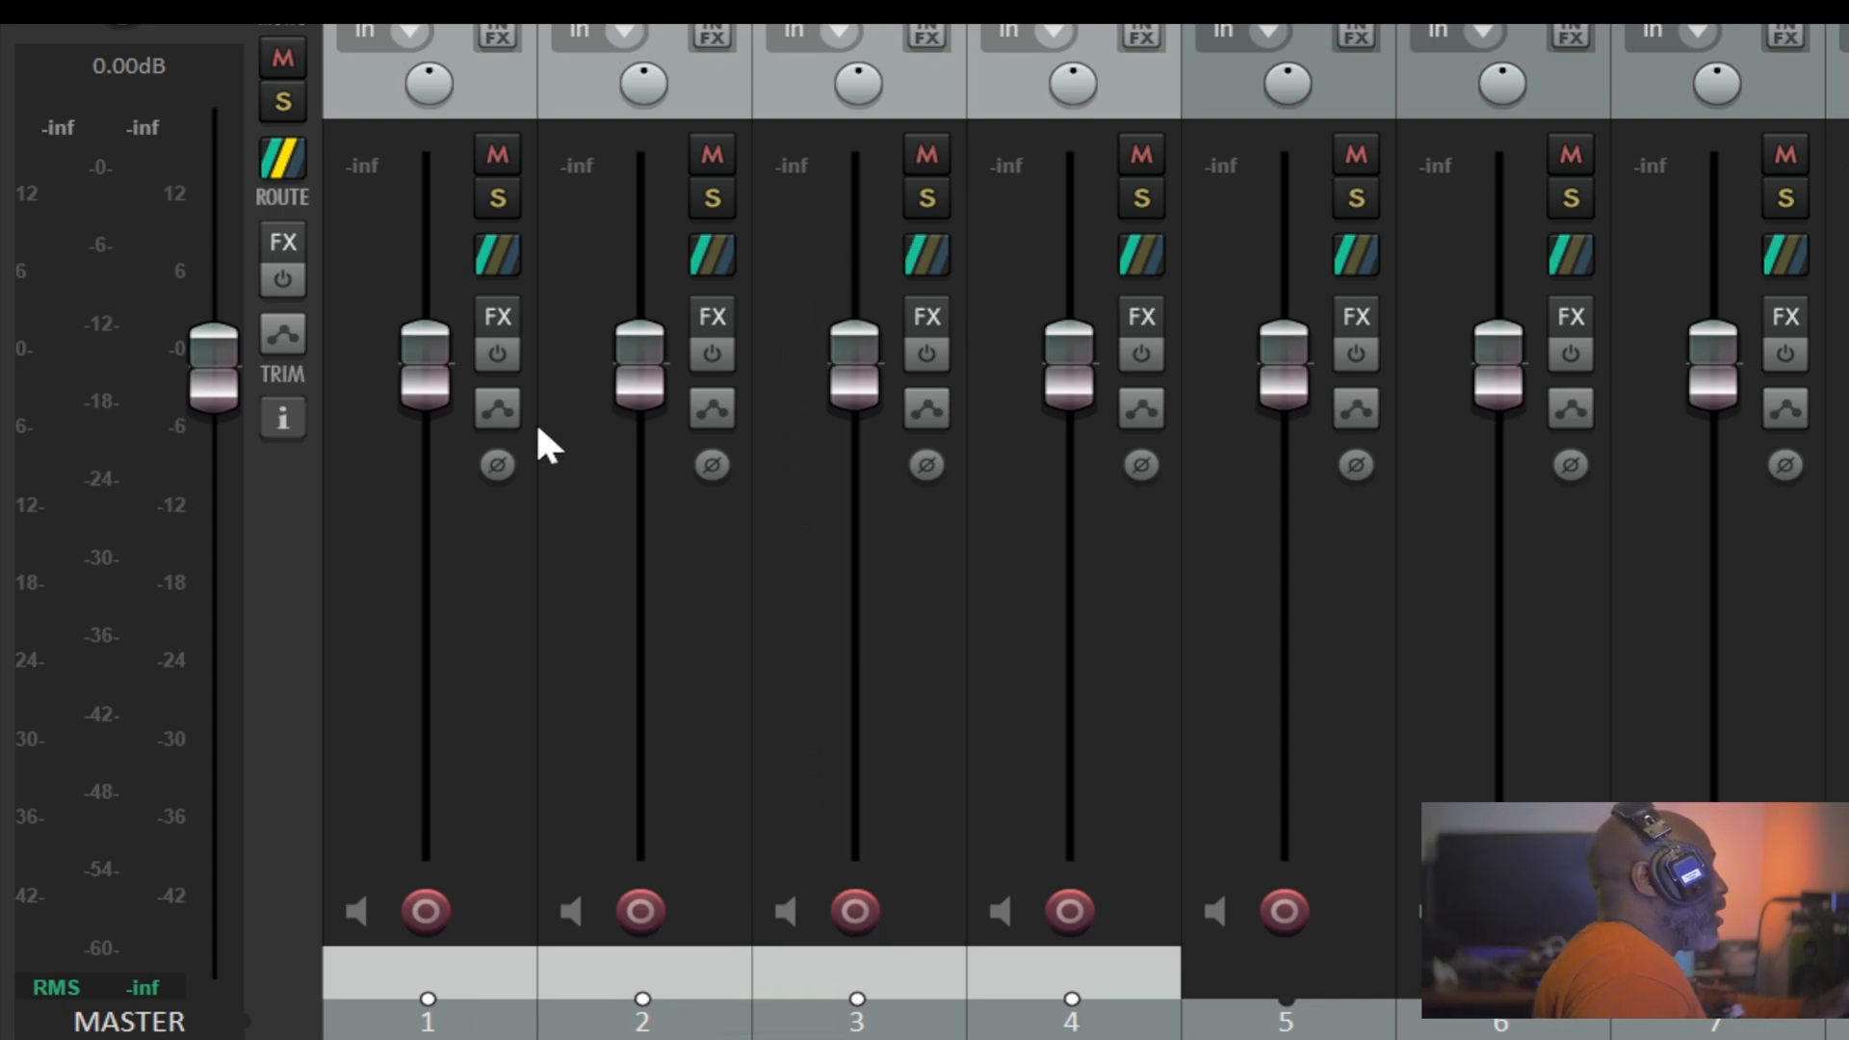
mouse_move(437, 345)
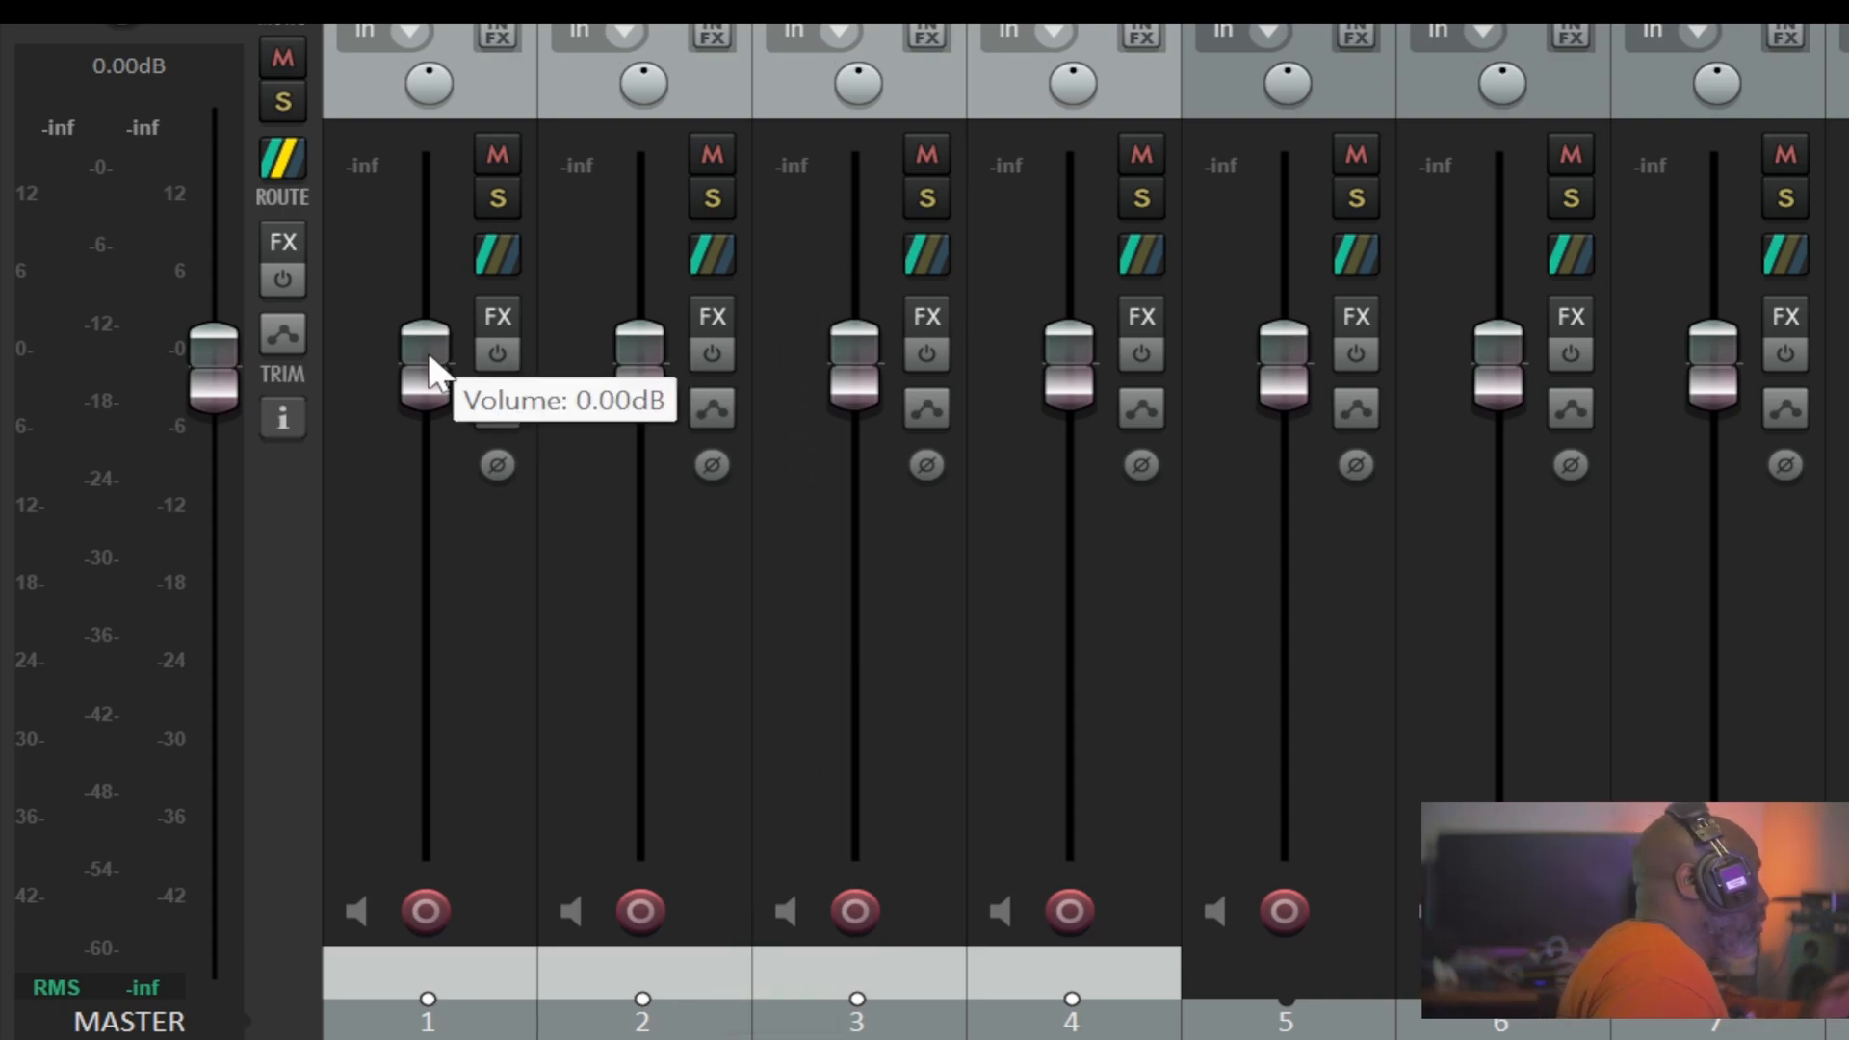
left_click_drag(427, 350, 409, 469)
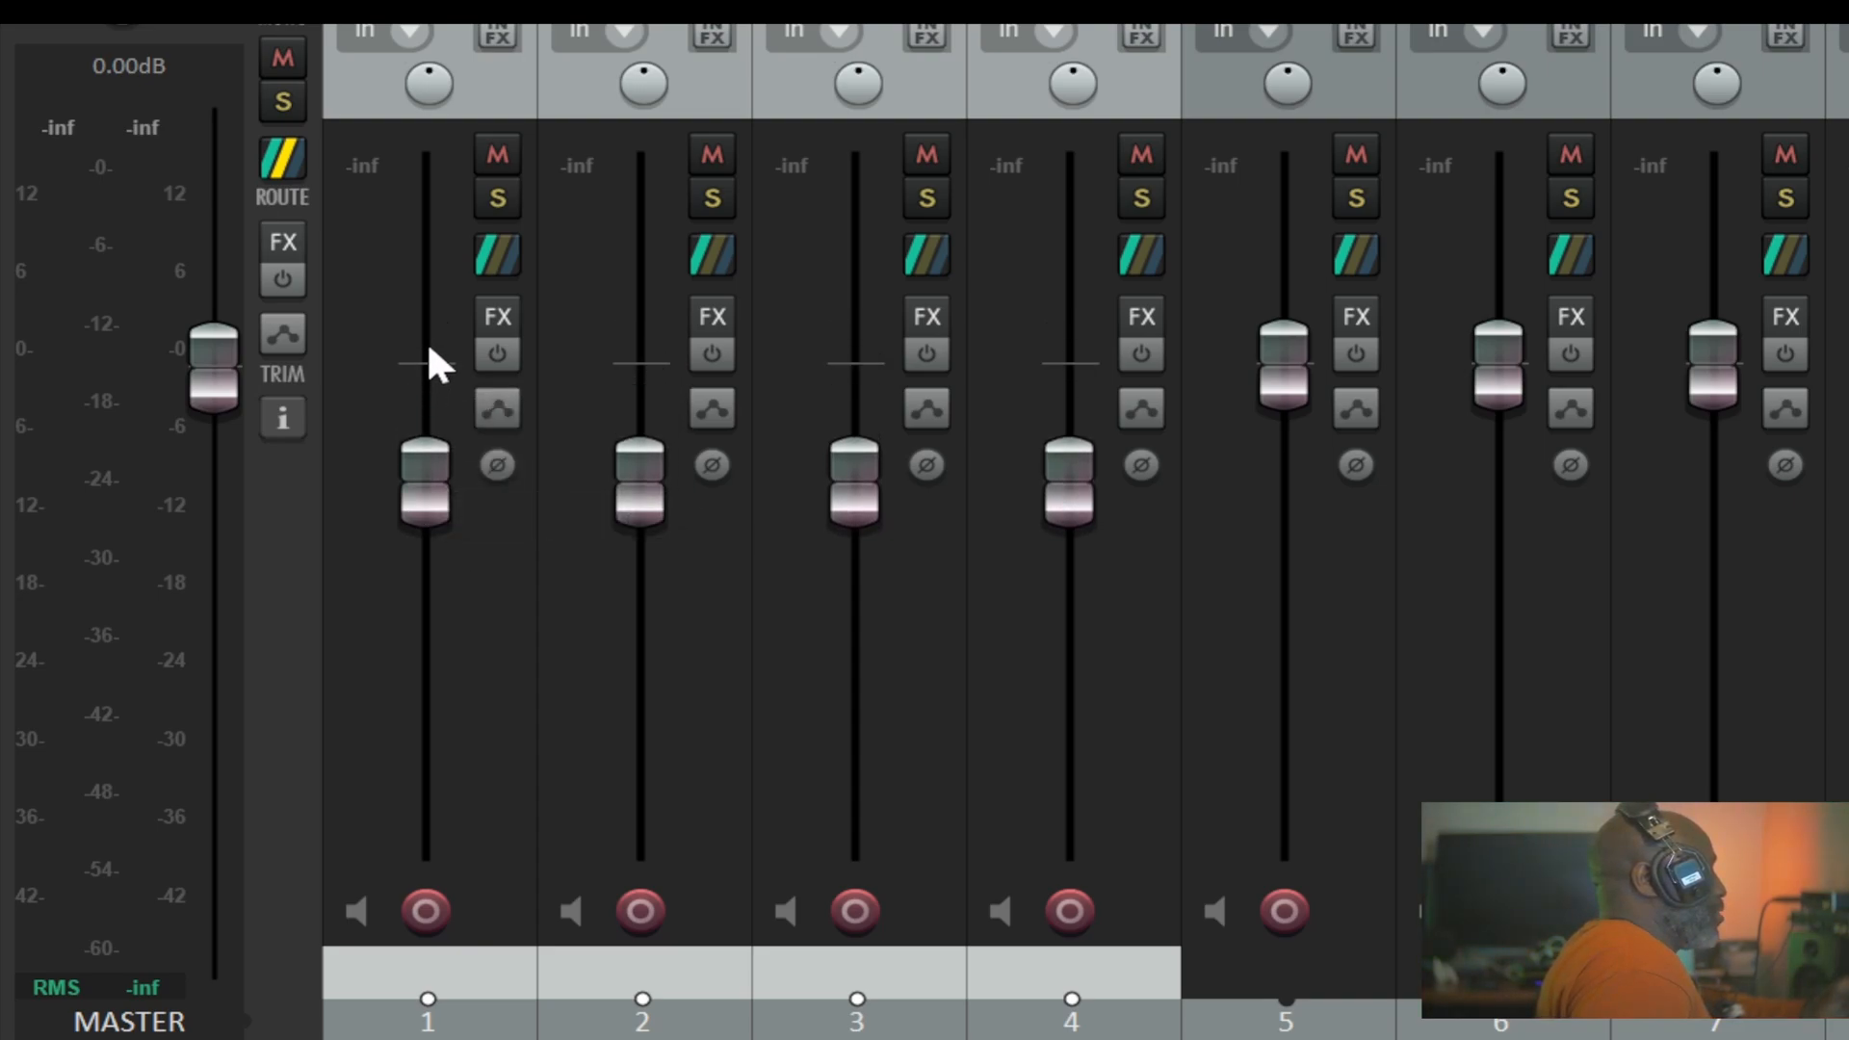
Toggle solo on and off for the four selected tracks, and do the same with mute
left_click(488, 198)
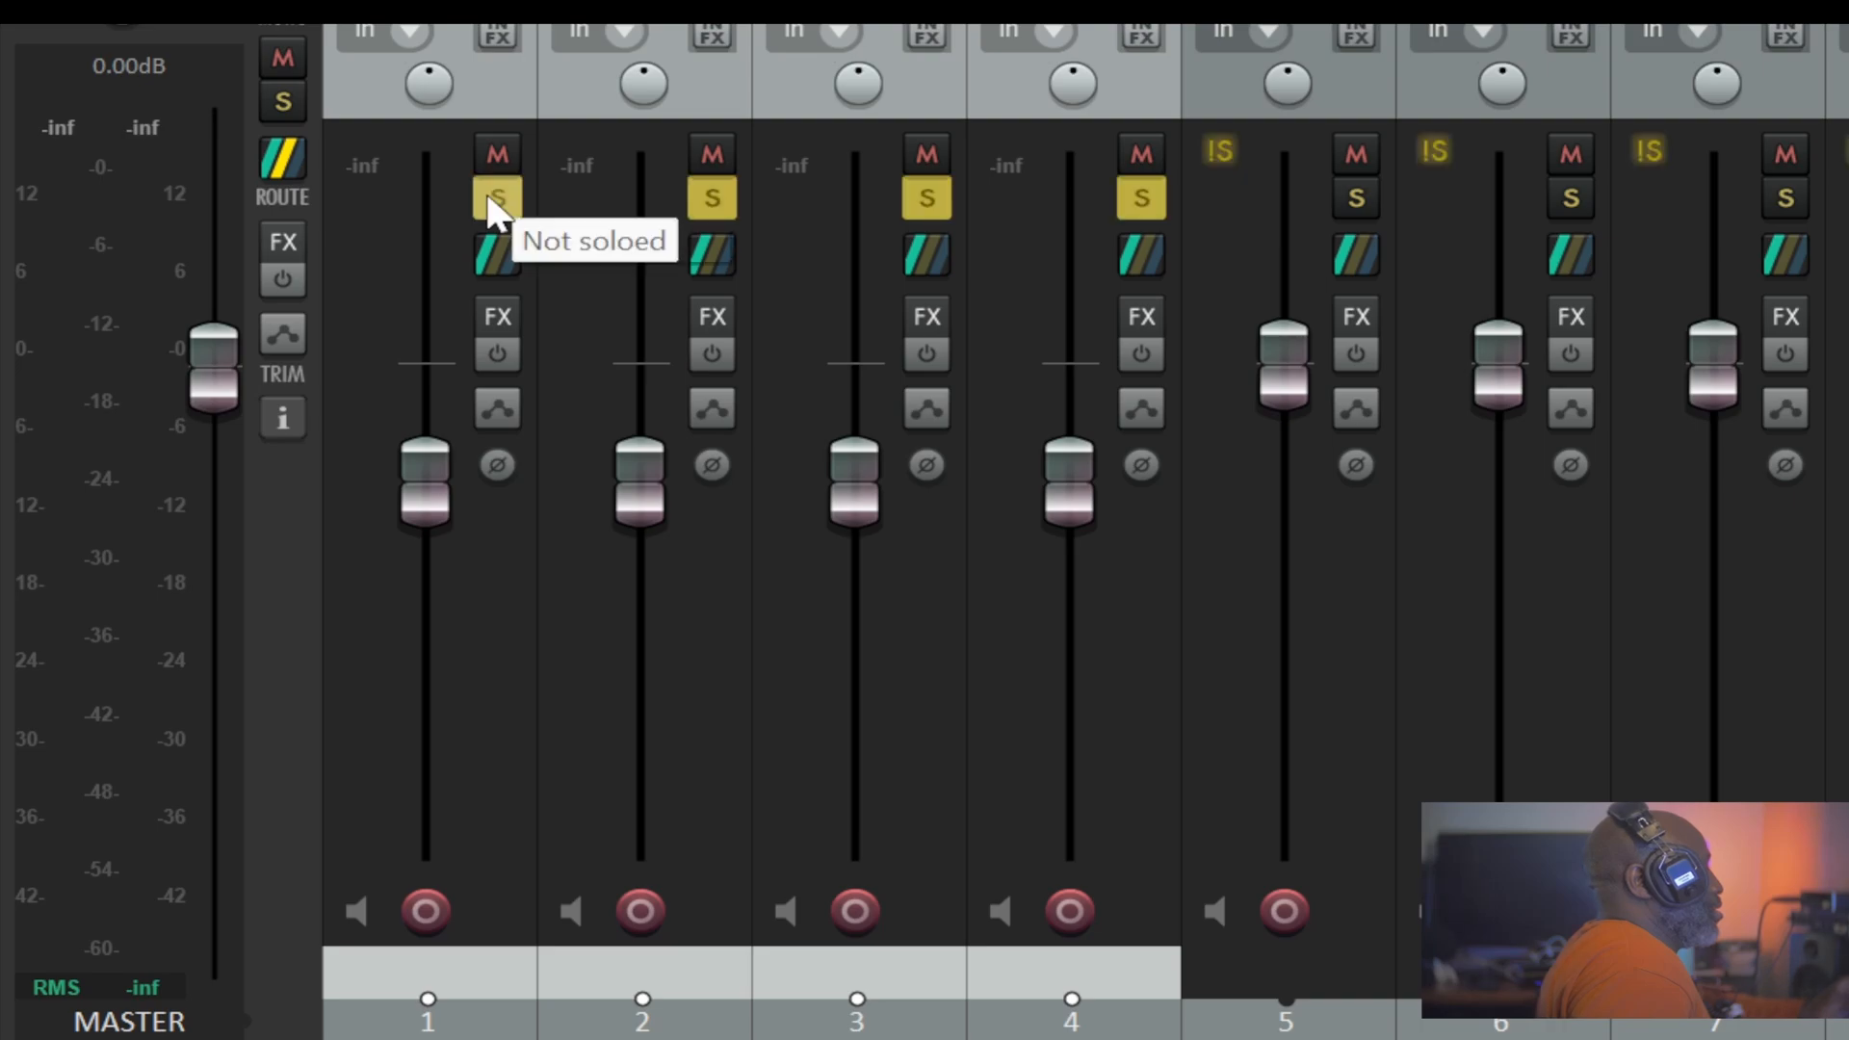
left_click(489, 198)
left_click(489, 155)
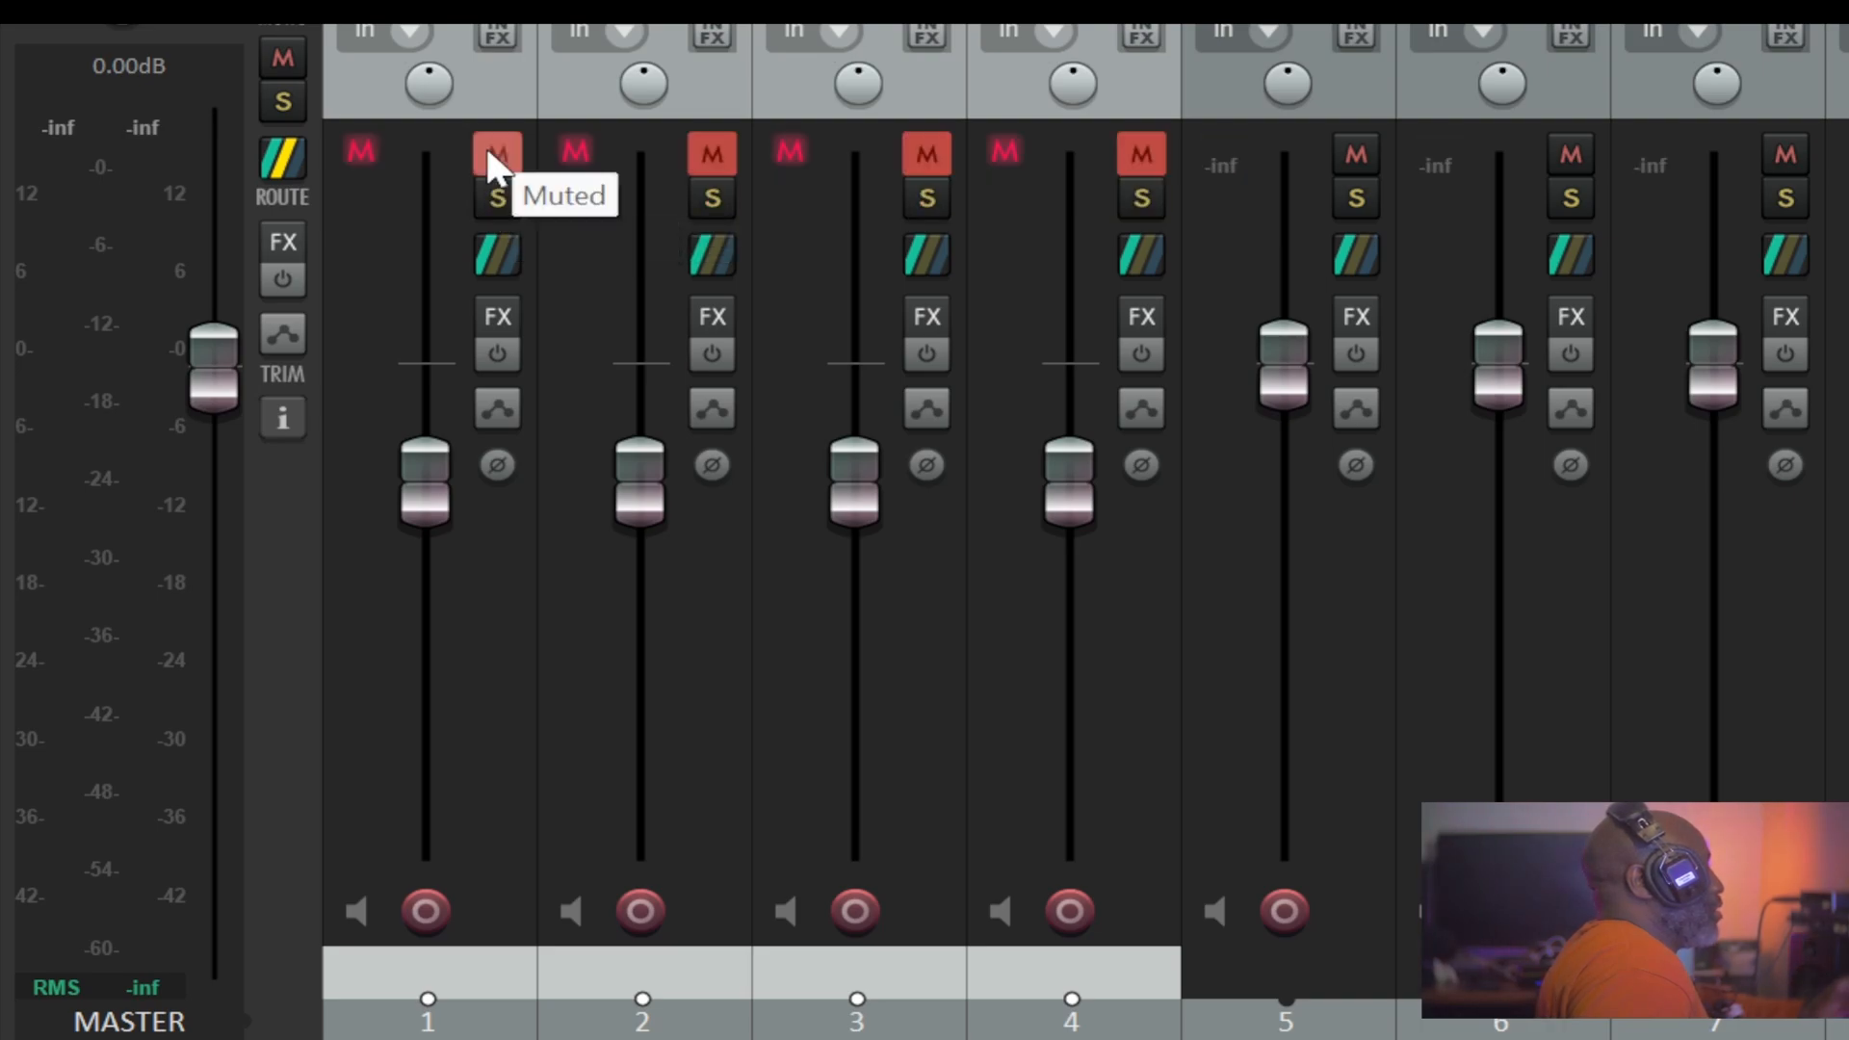
left_click(489, 154)
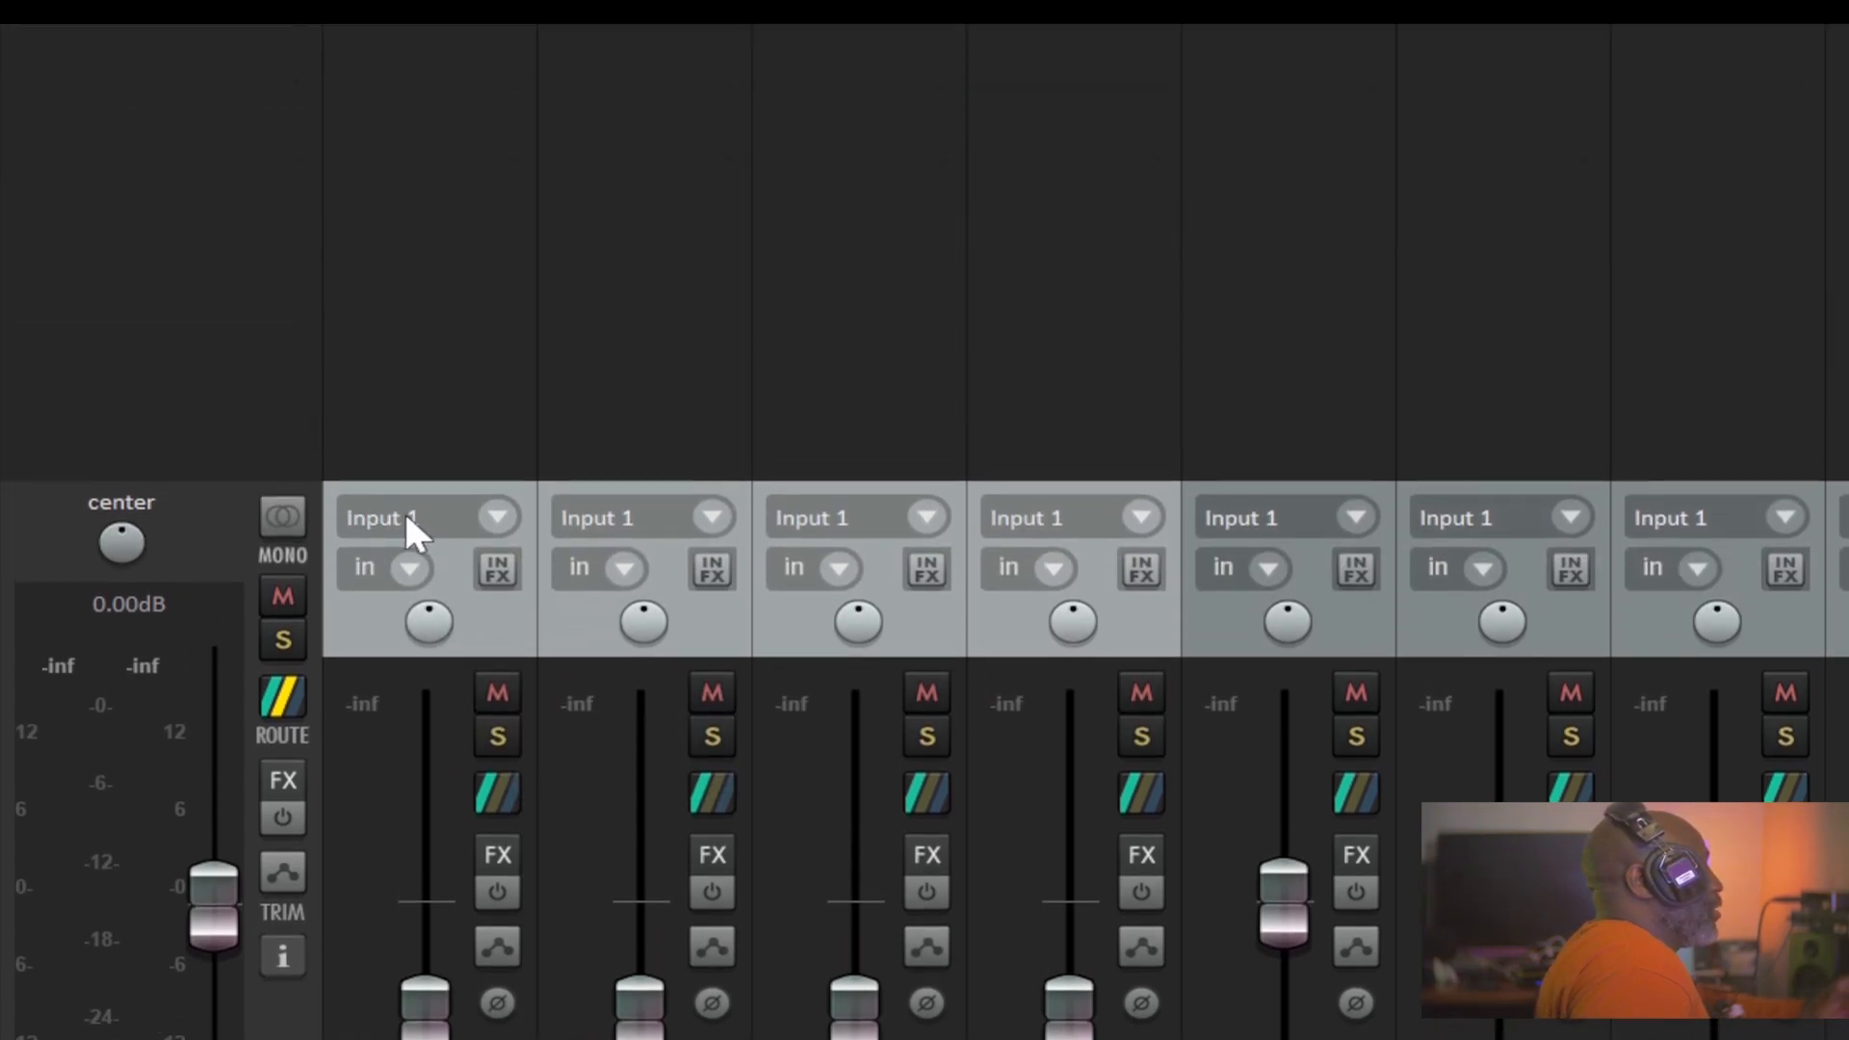
Set the mono input of the four selected tracks to Input 2, and undo the change
left_click(506, 505)
mouse_move(674, 603)
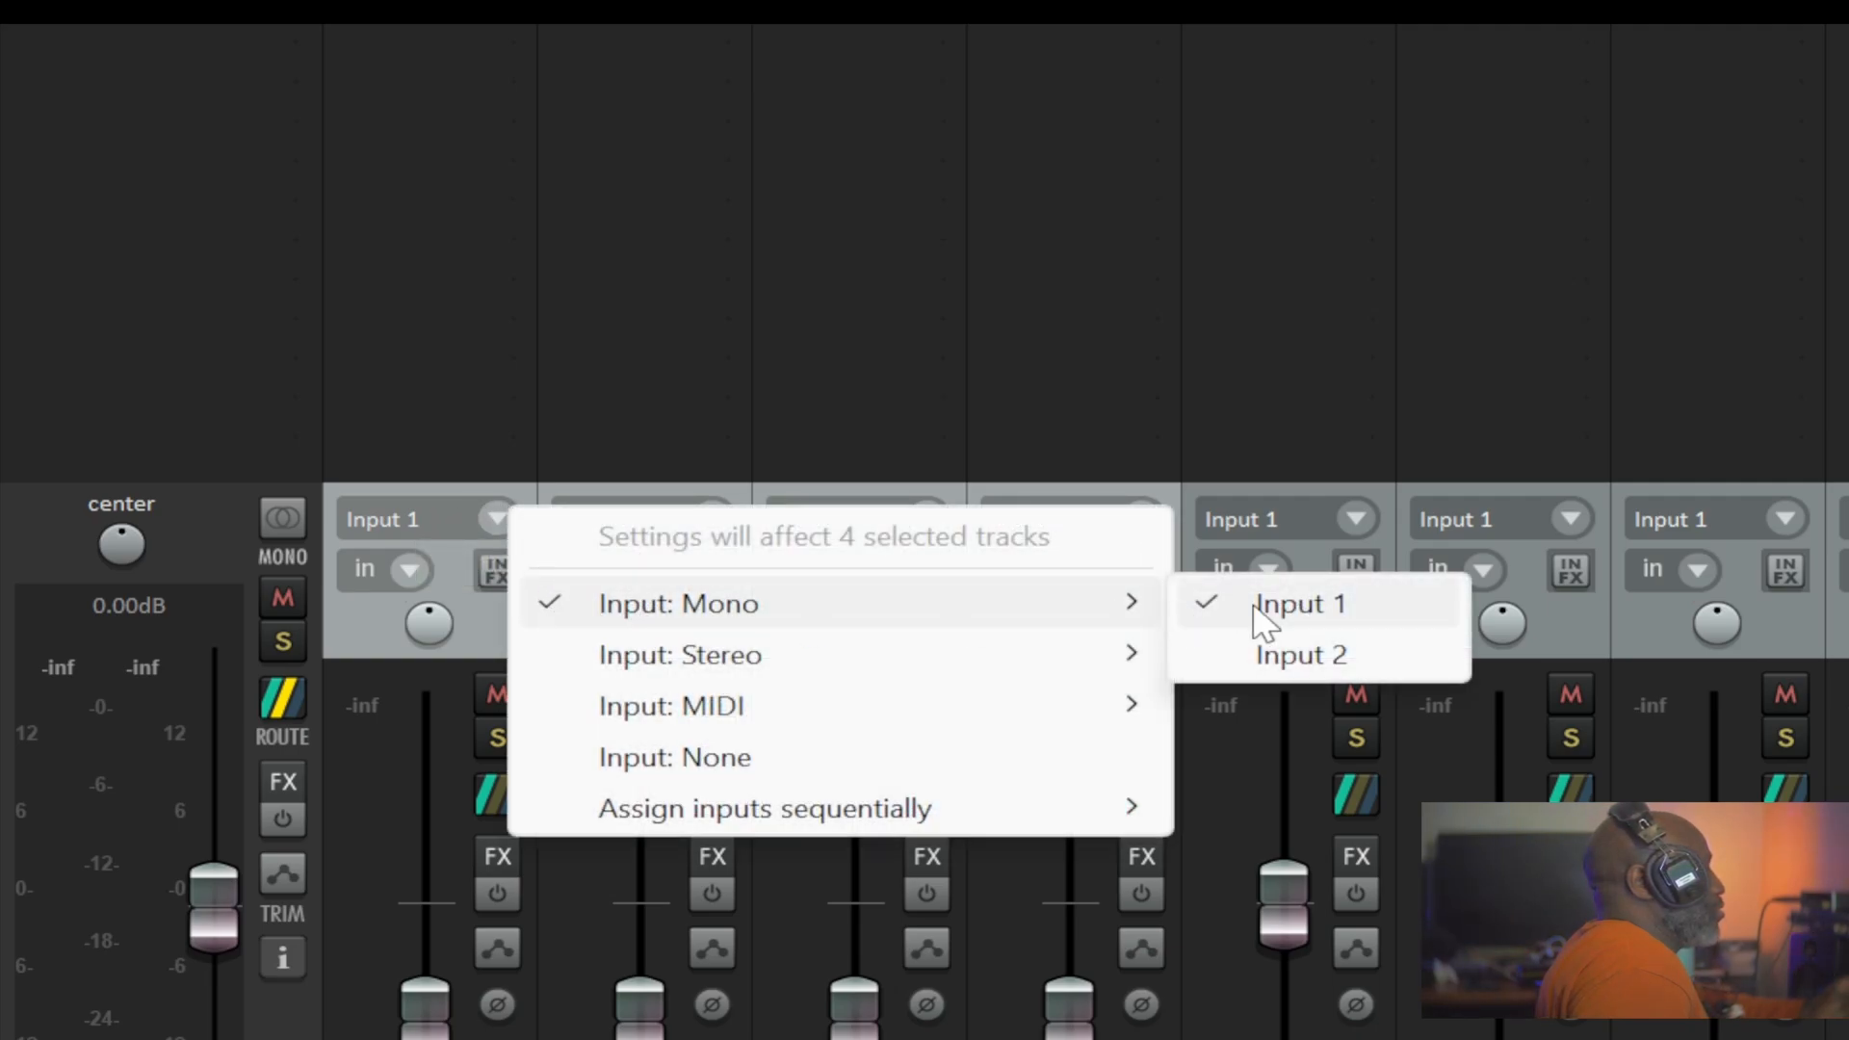
left_click(1319, 659)
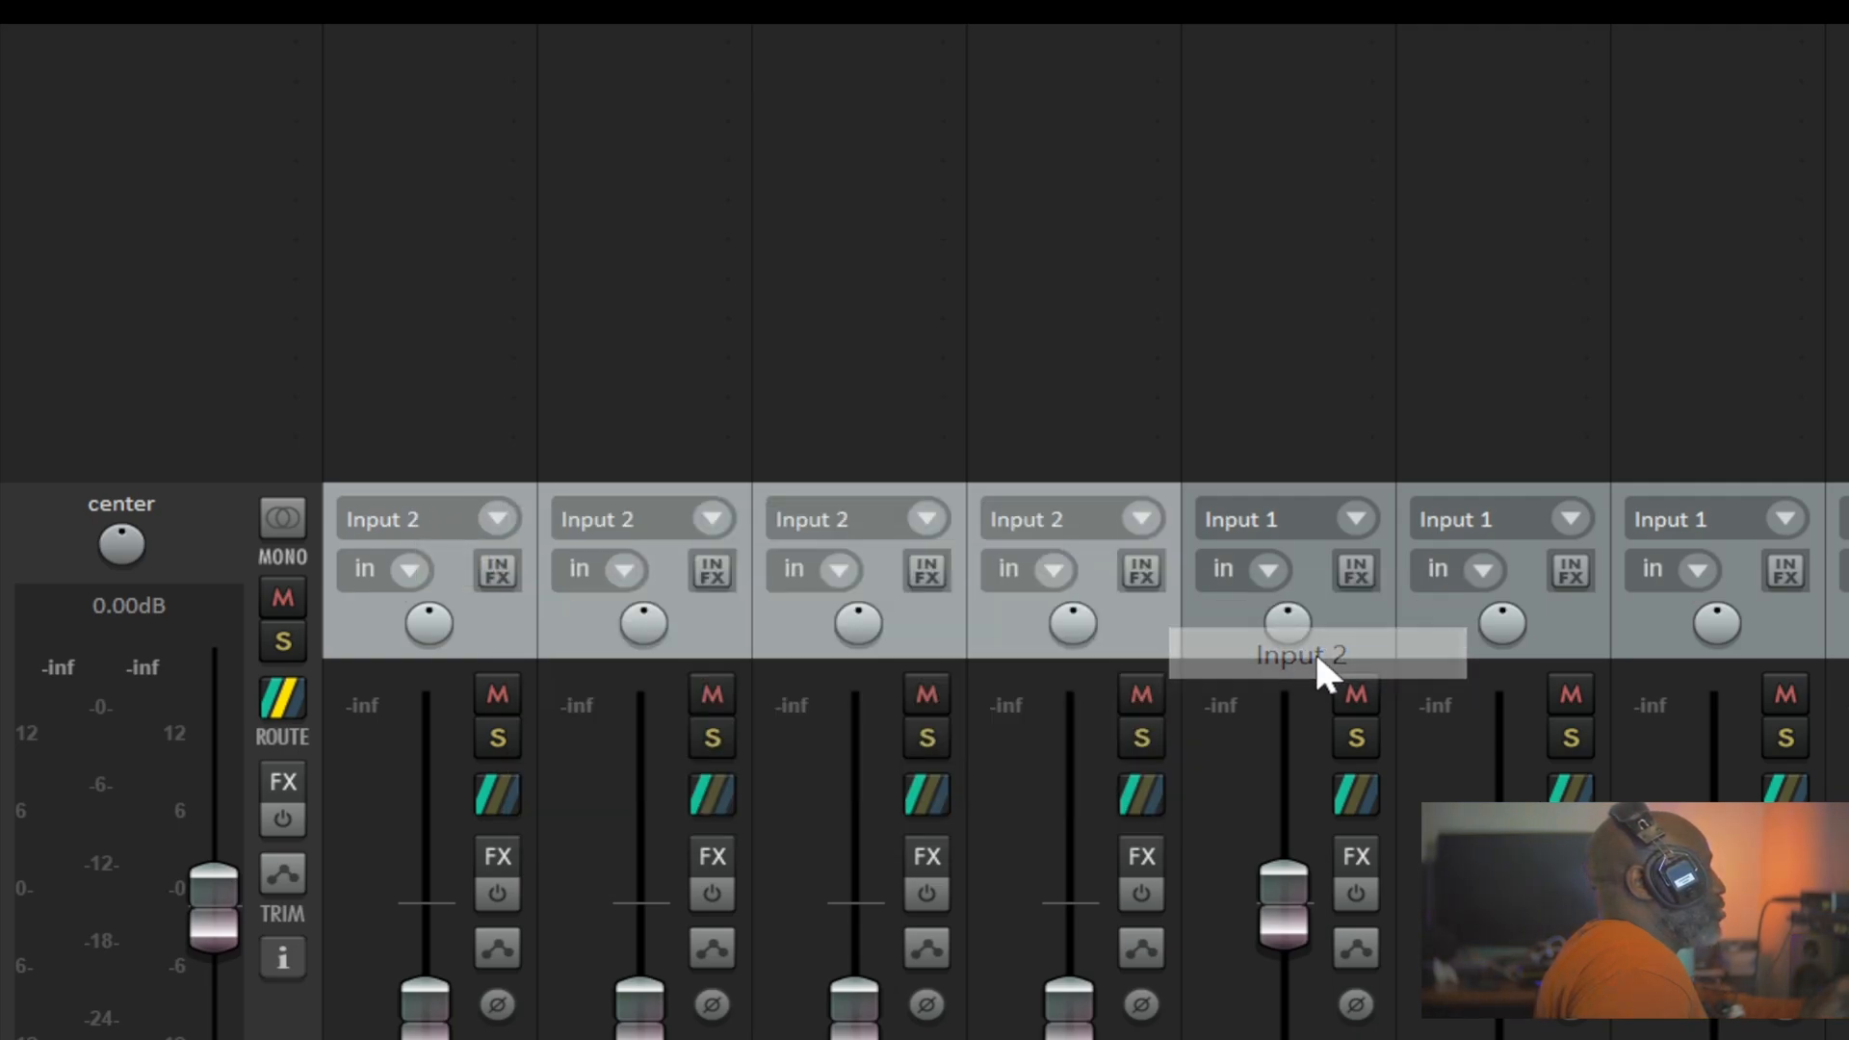
key("ctrl+z")
Examine the input and record mode options that apply to the four selected tracks, leaving them as they are
left_click(498, 520)
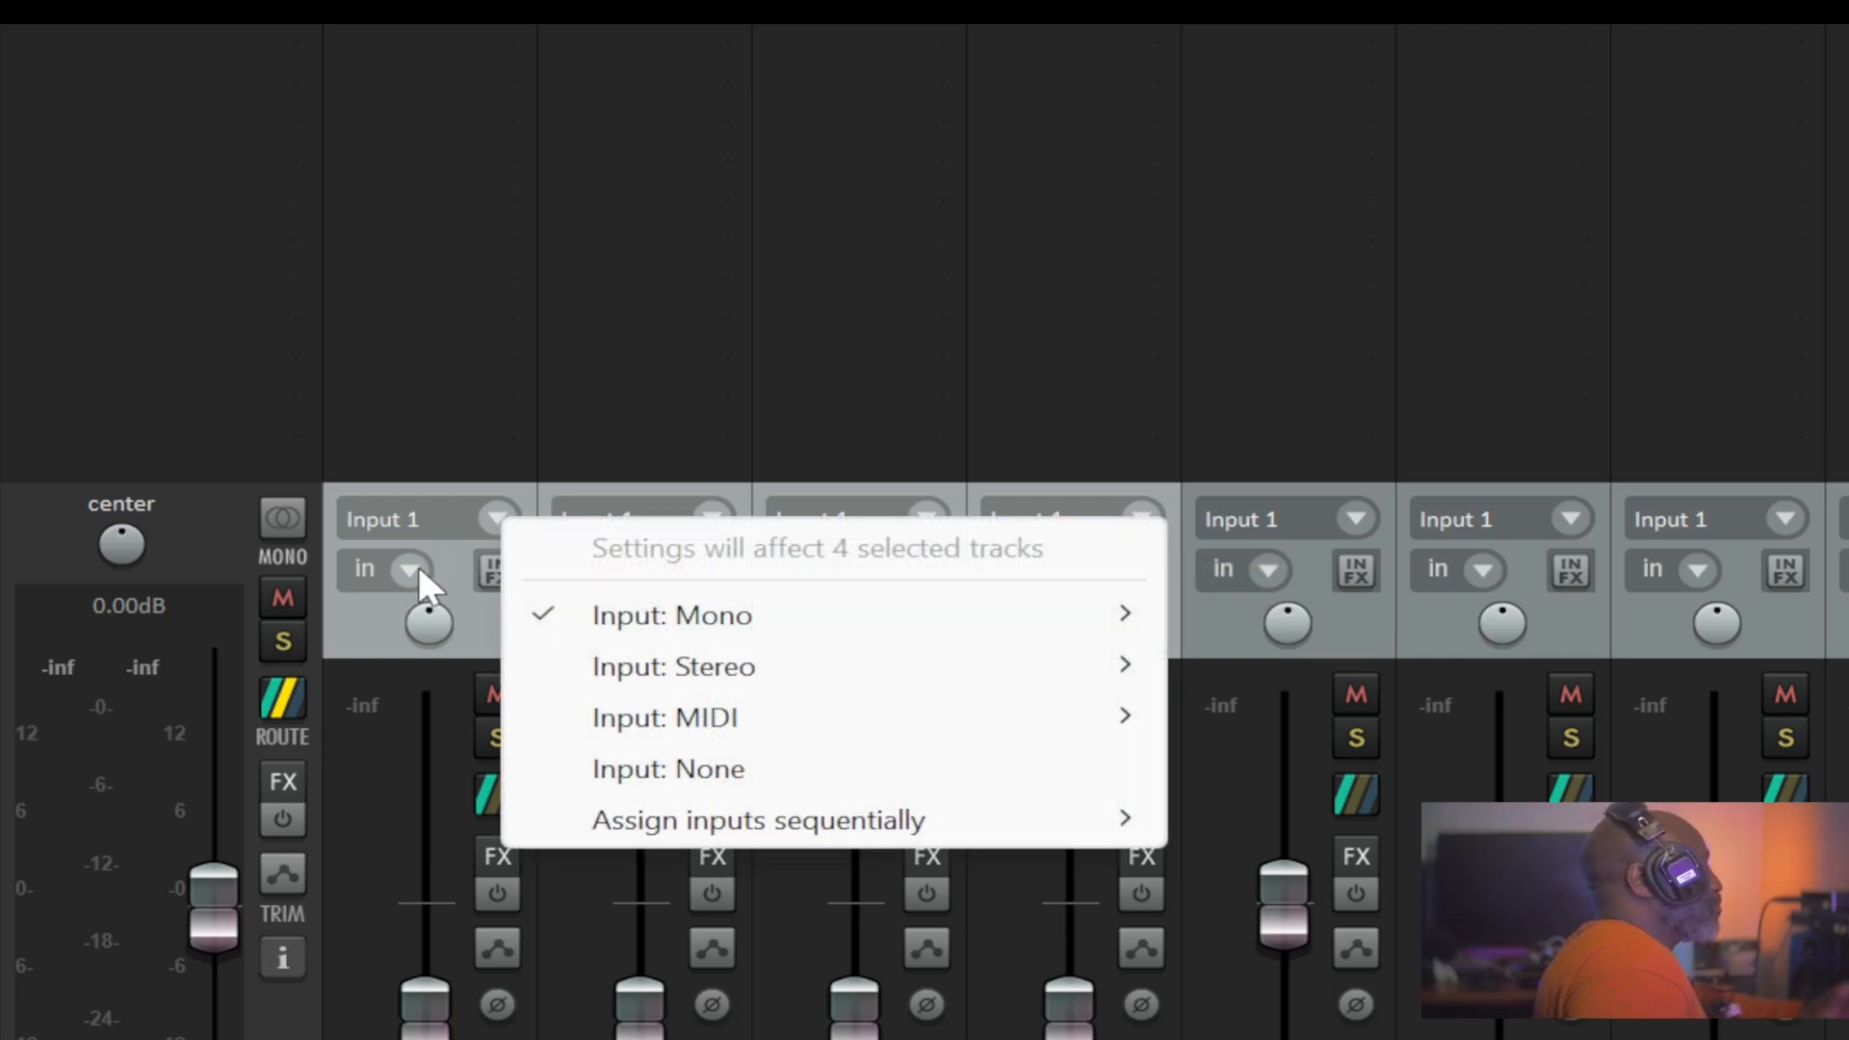
left_click(377, 645)
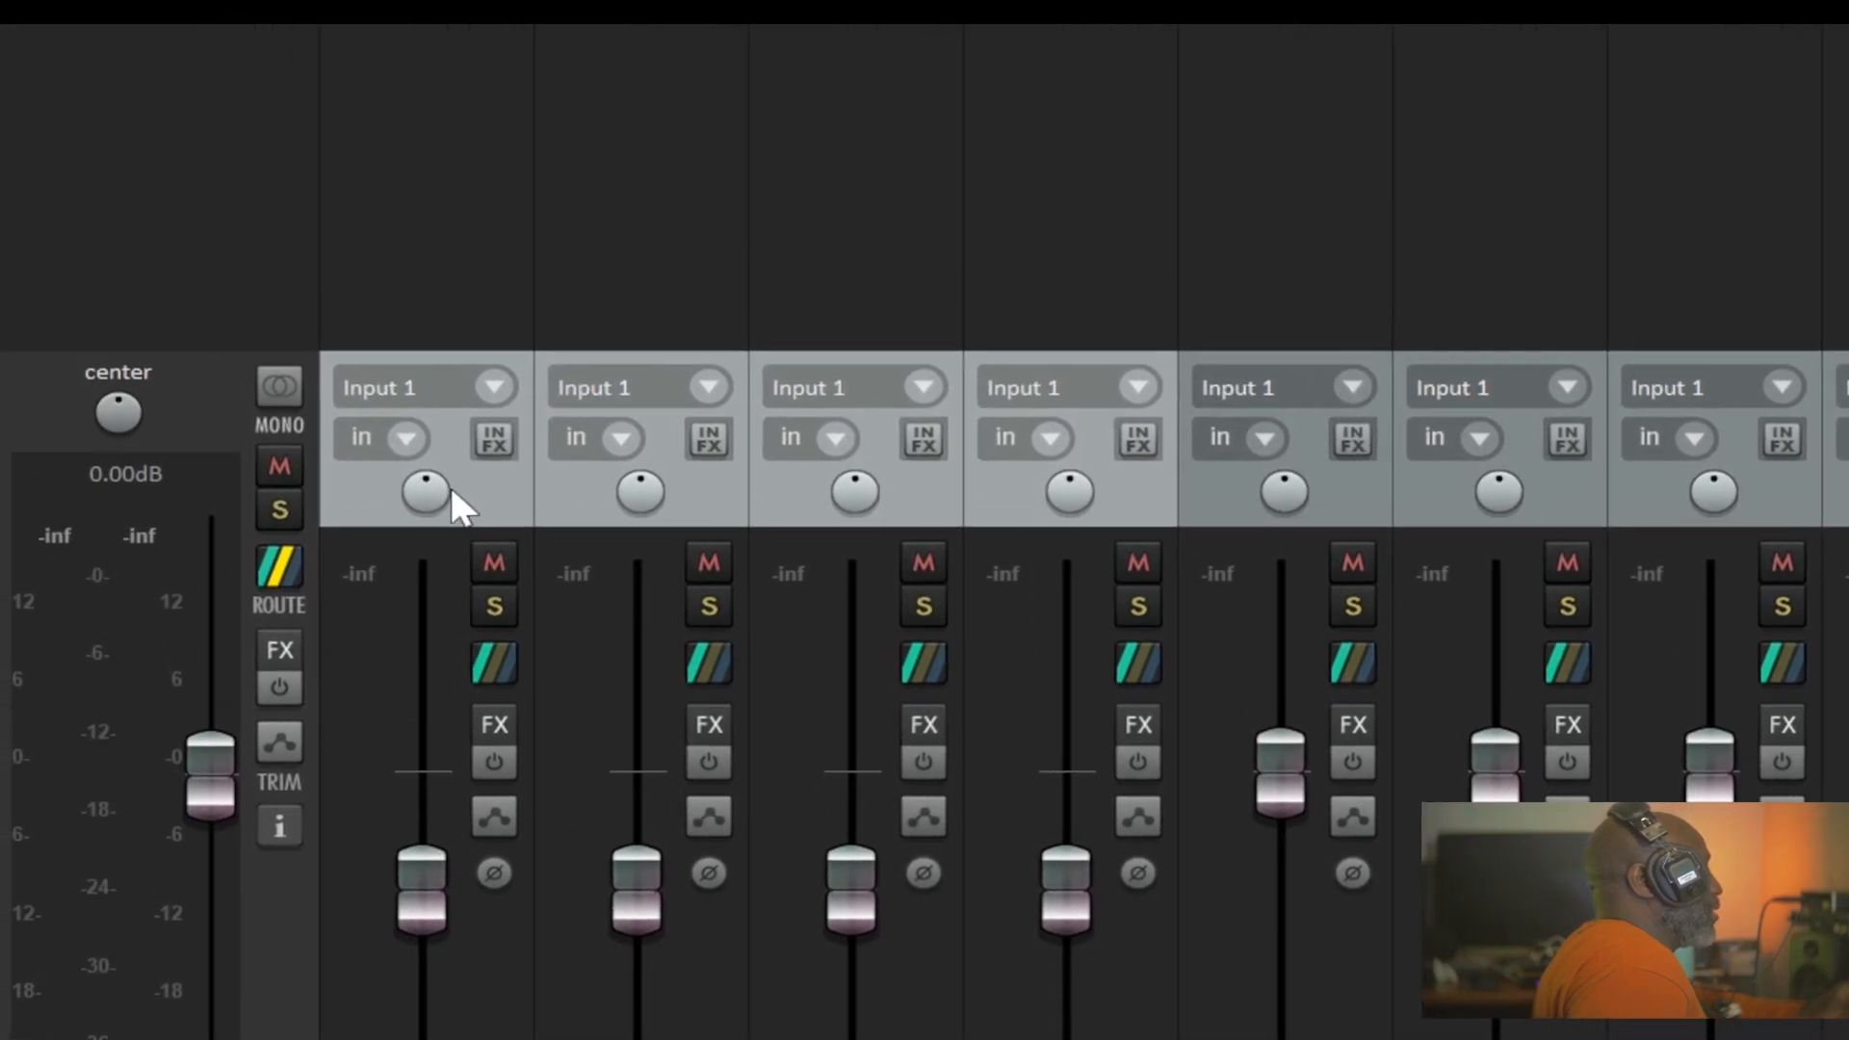
mouse_move(452, 492)
left_mouse_down()
mouse_move(453, 511)
mouse_move(453, 457)
mouse_move(452, 506)
mouse_move(452, 467)
mouse_move(453, 487)
left_mouse_up()
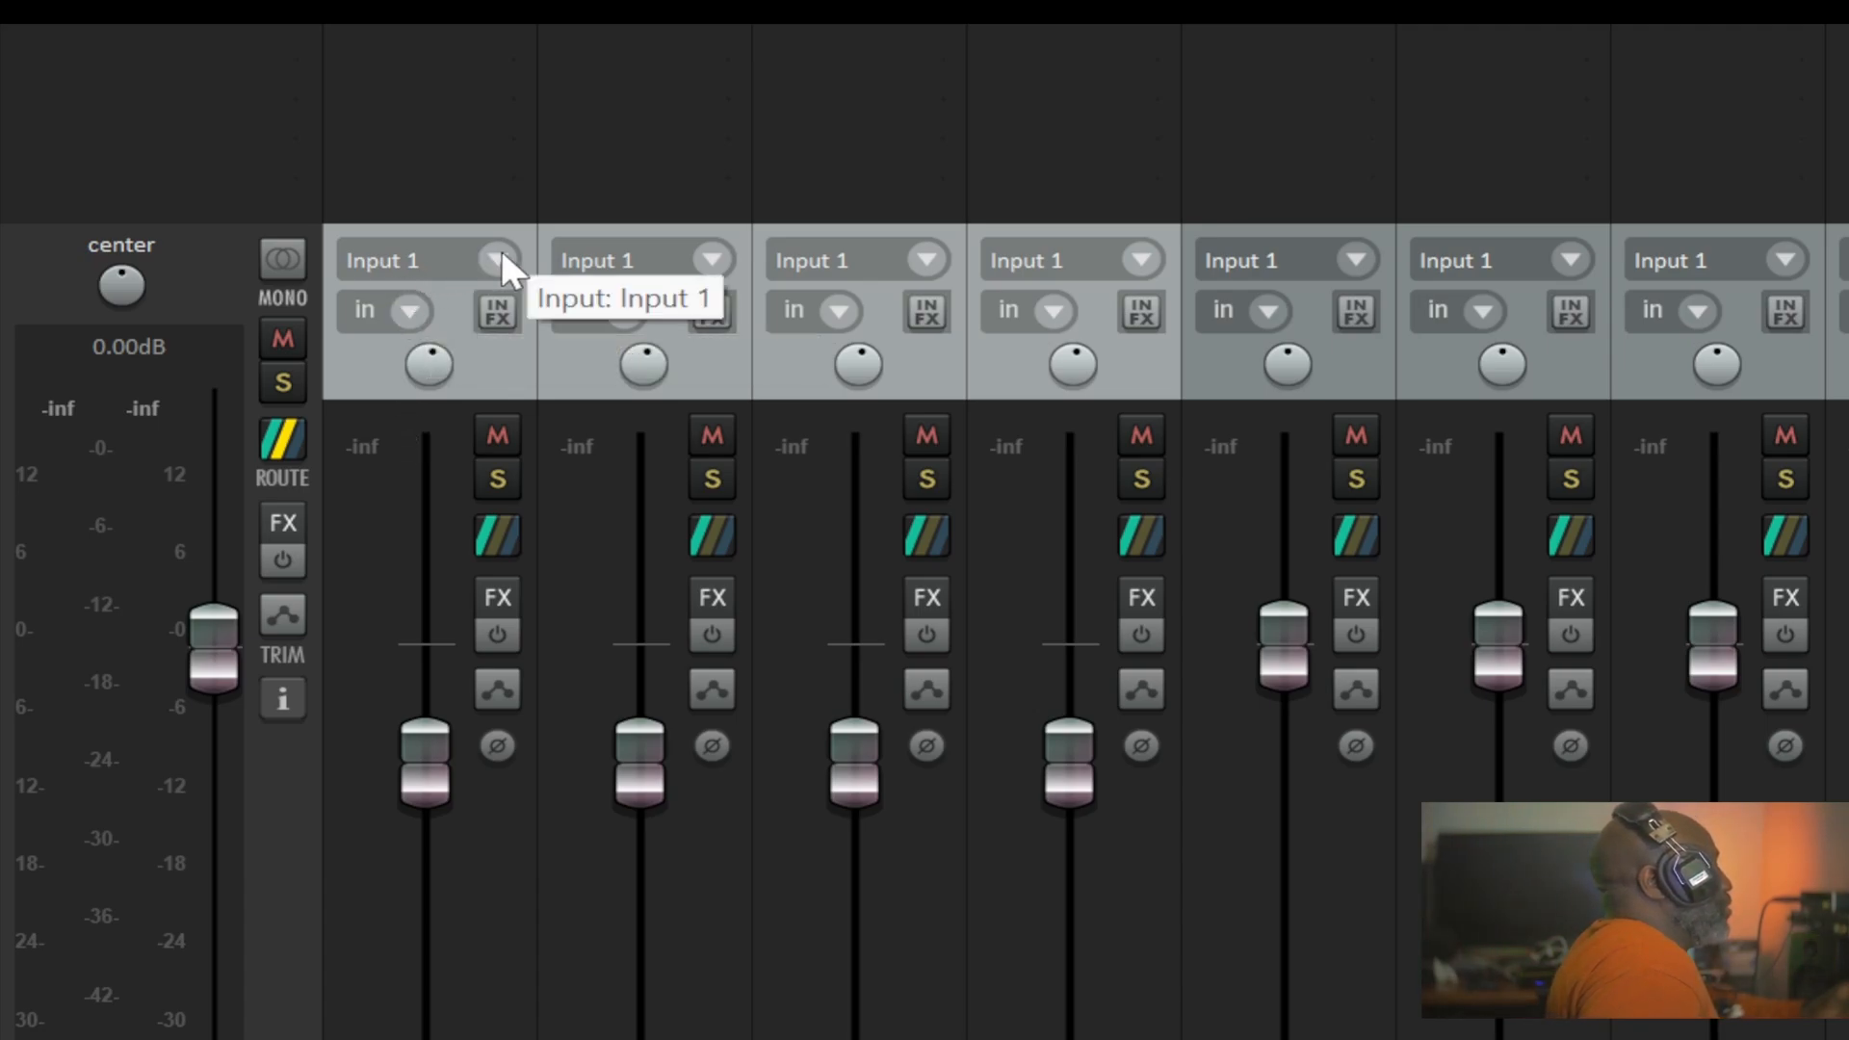
left_click(498, 256)
left_click(409, 308)
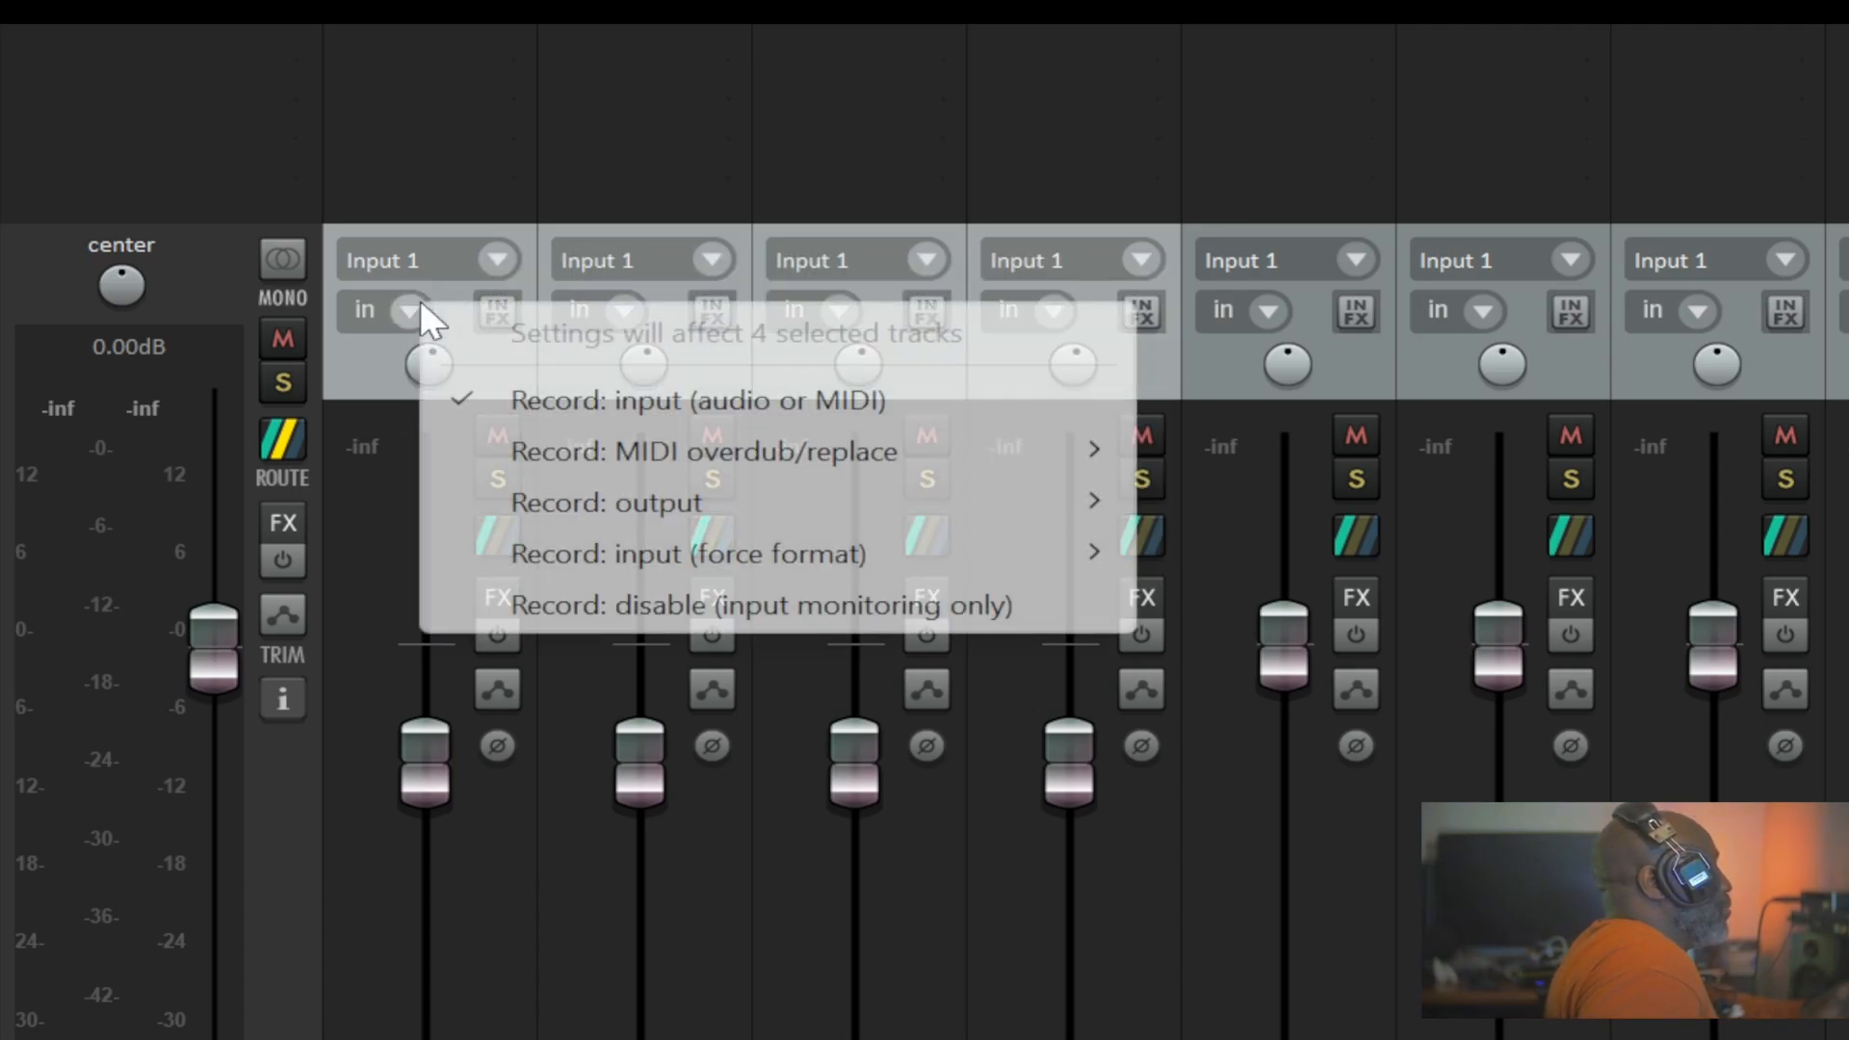
left_click(380, 383)
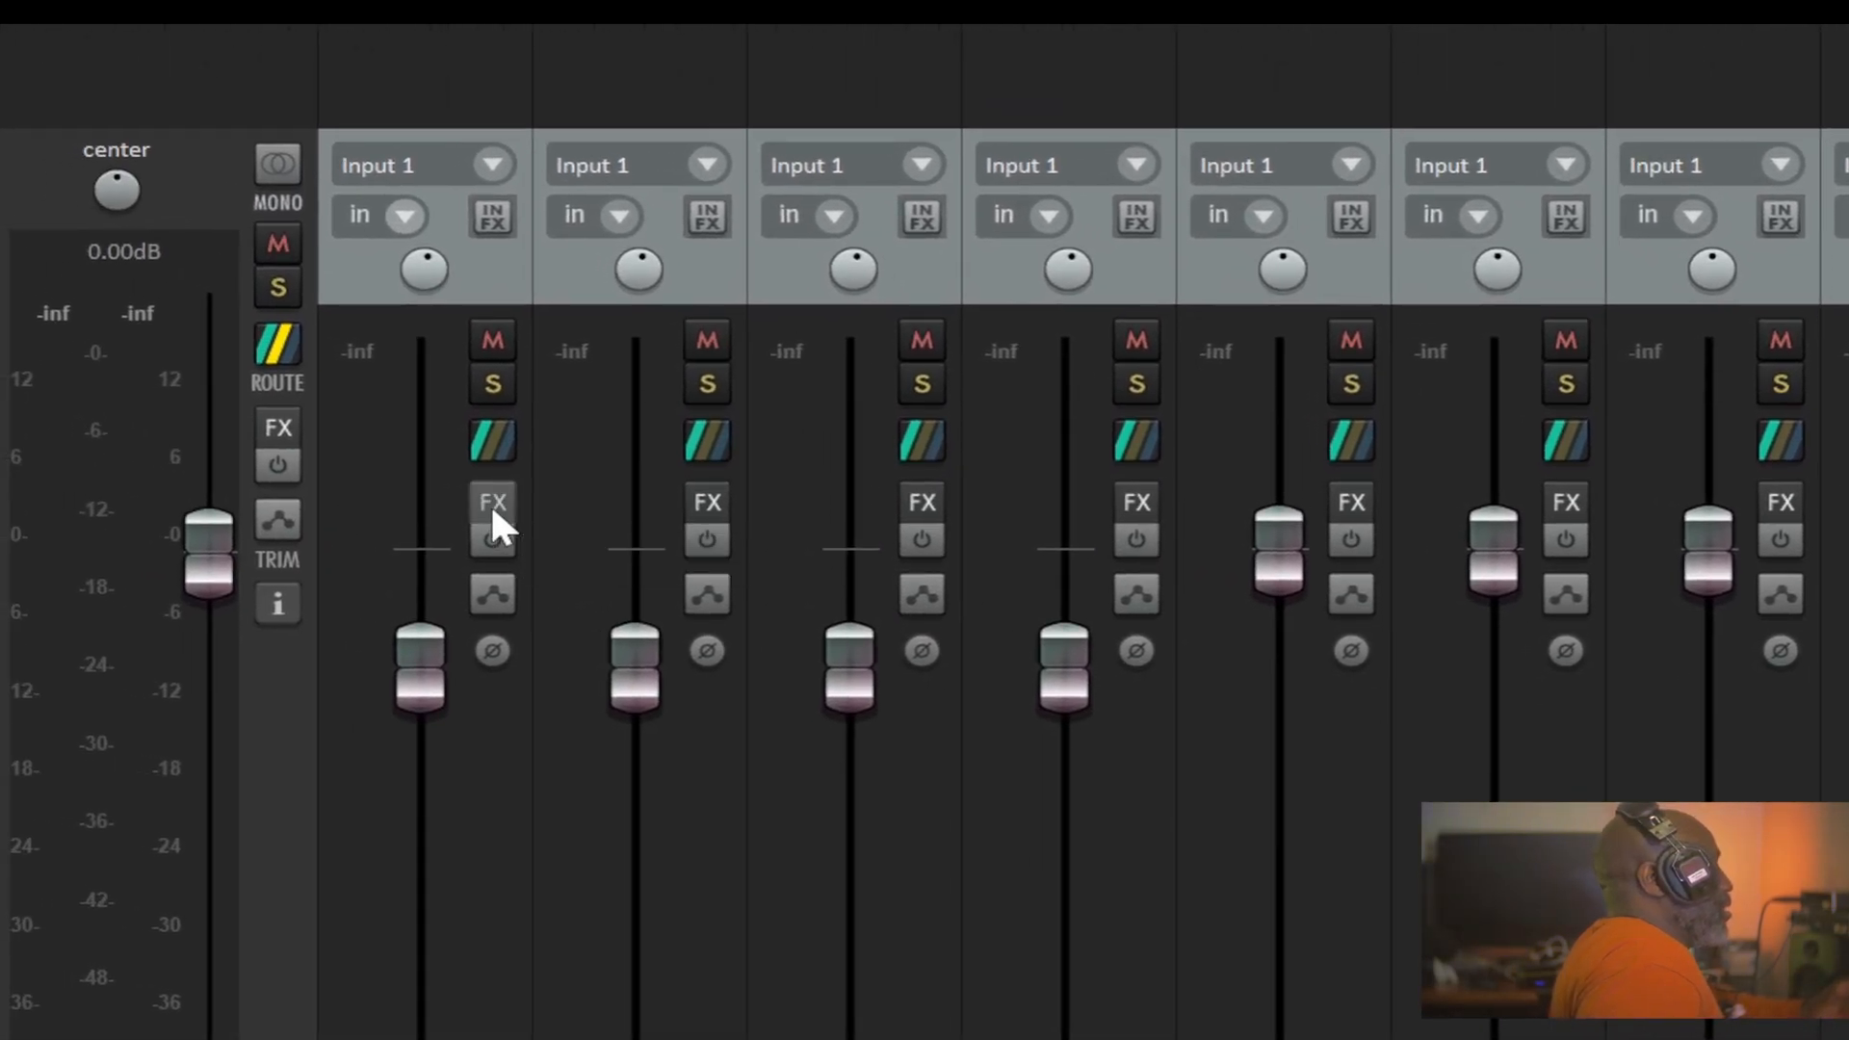
Add the VST ReaComp (Cockos) compressor to track 1 and close its effect window
left_click(491, 505)
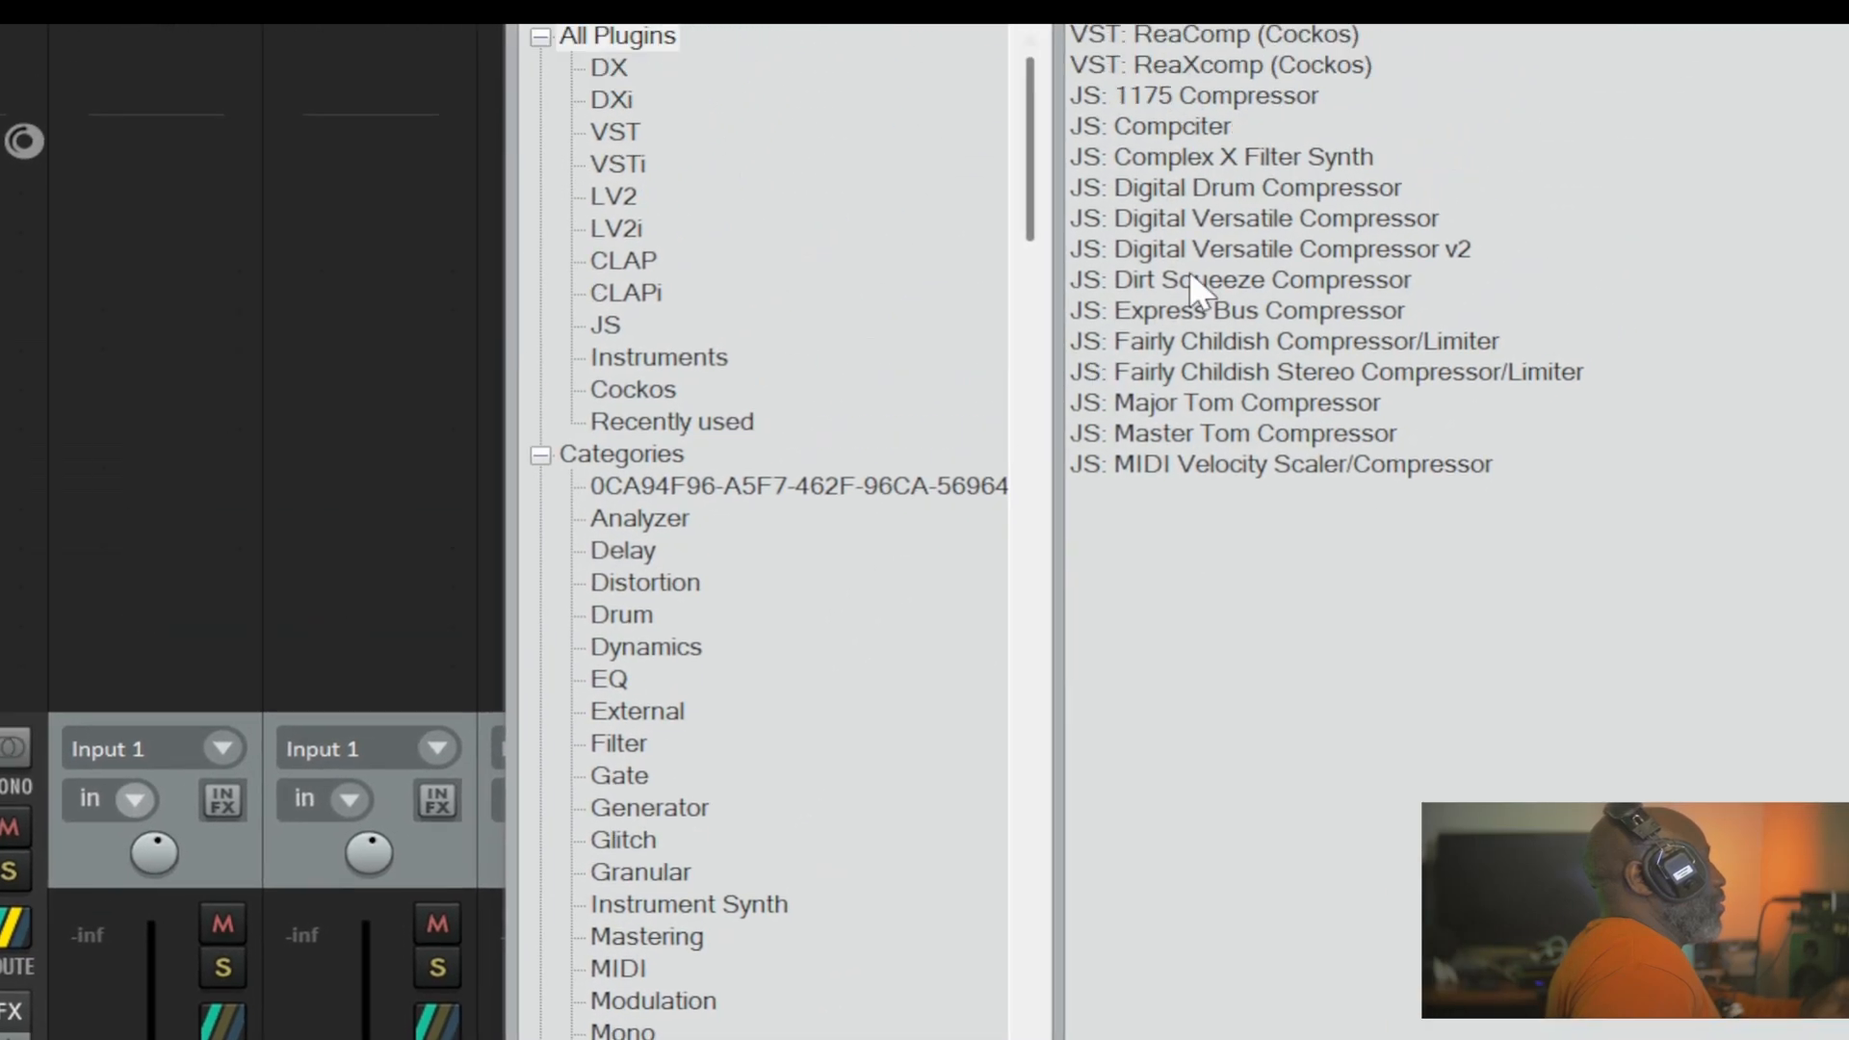
left_click(950, 401)
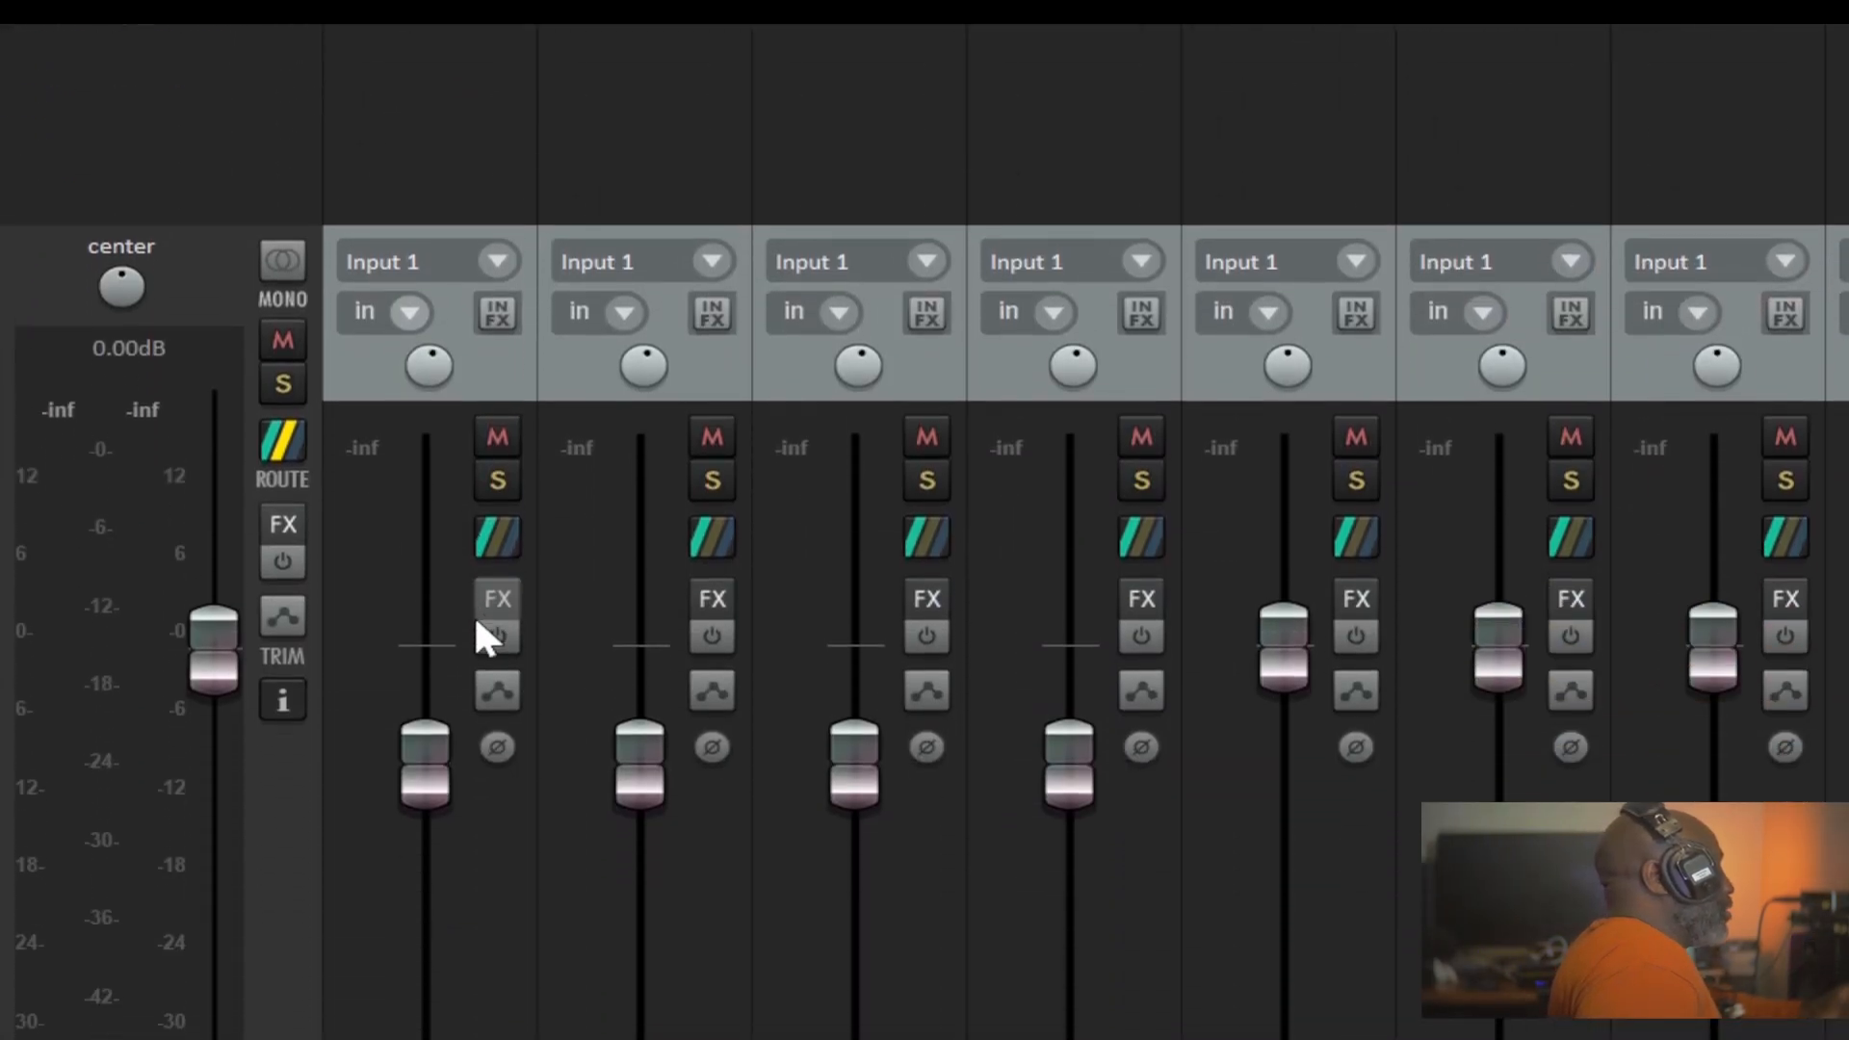
left_click(499, 601)
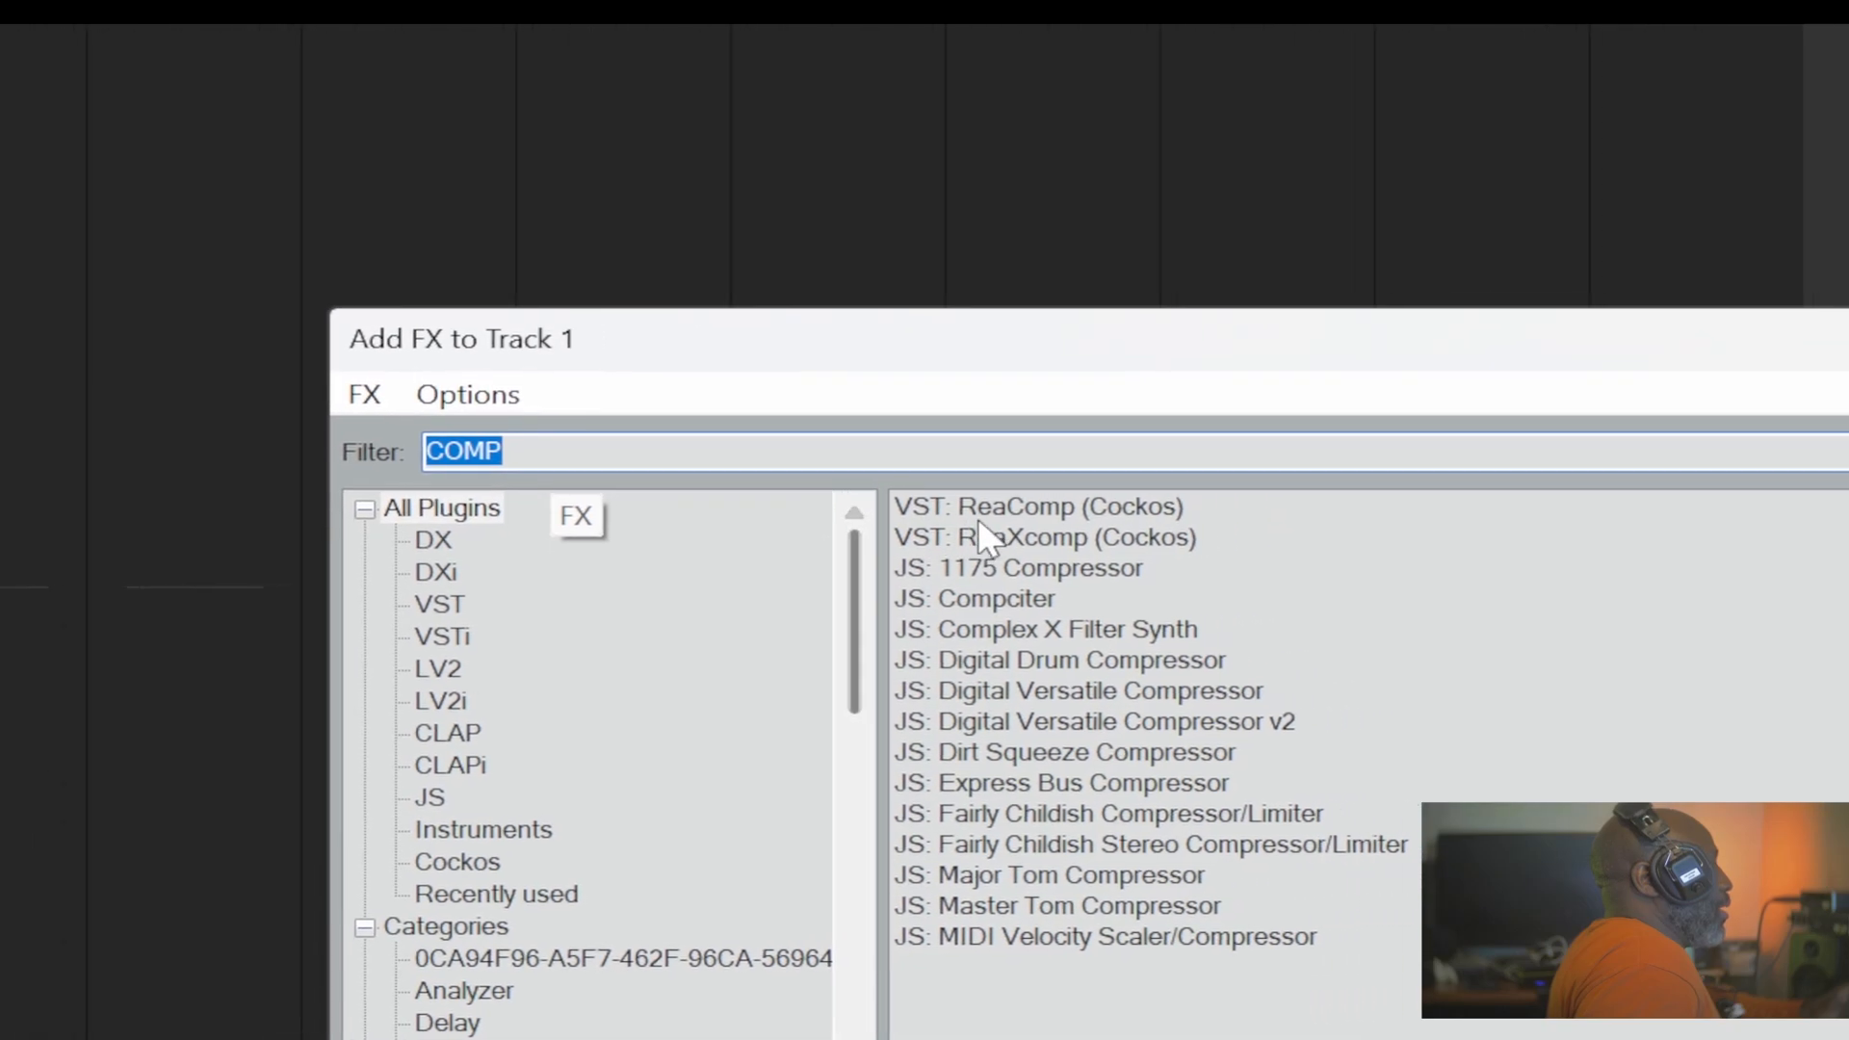
double_click(1001, 507)
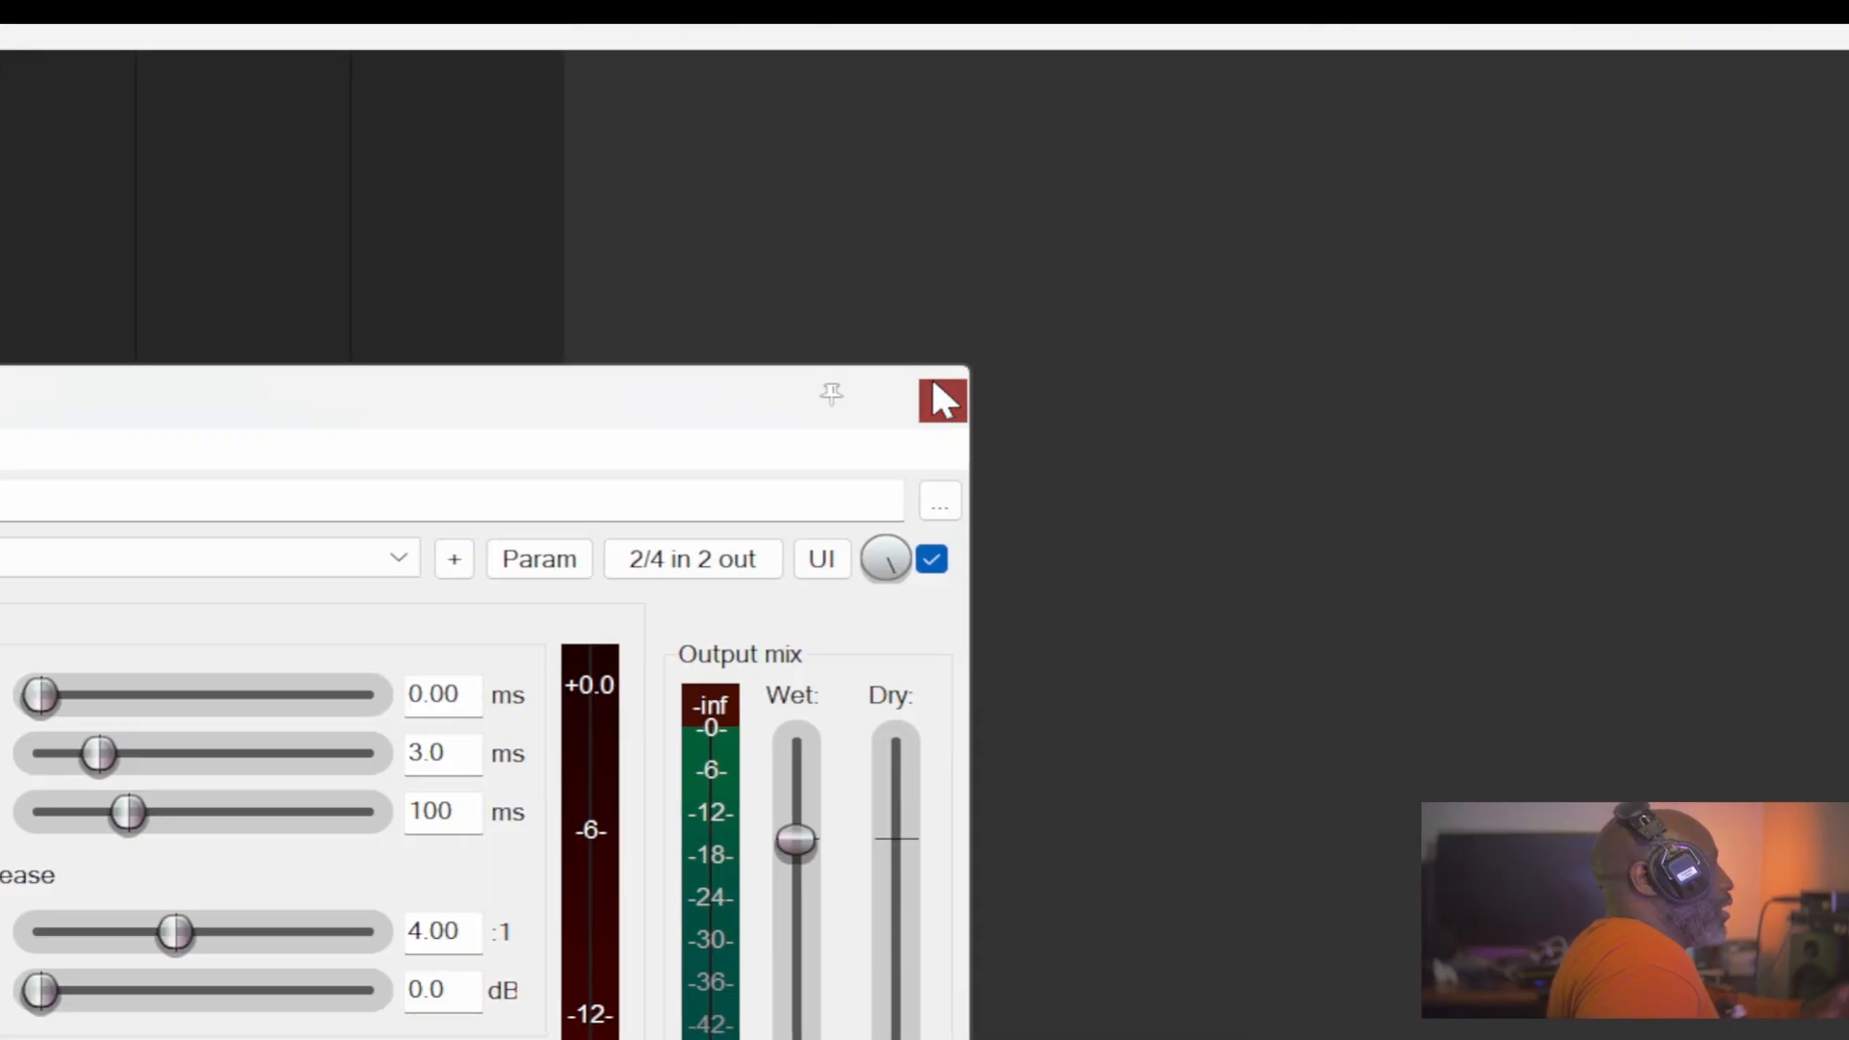
left_click(935, 381)
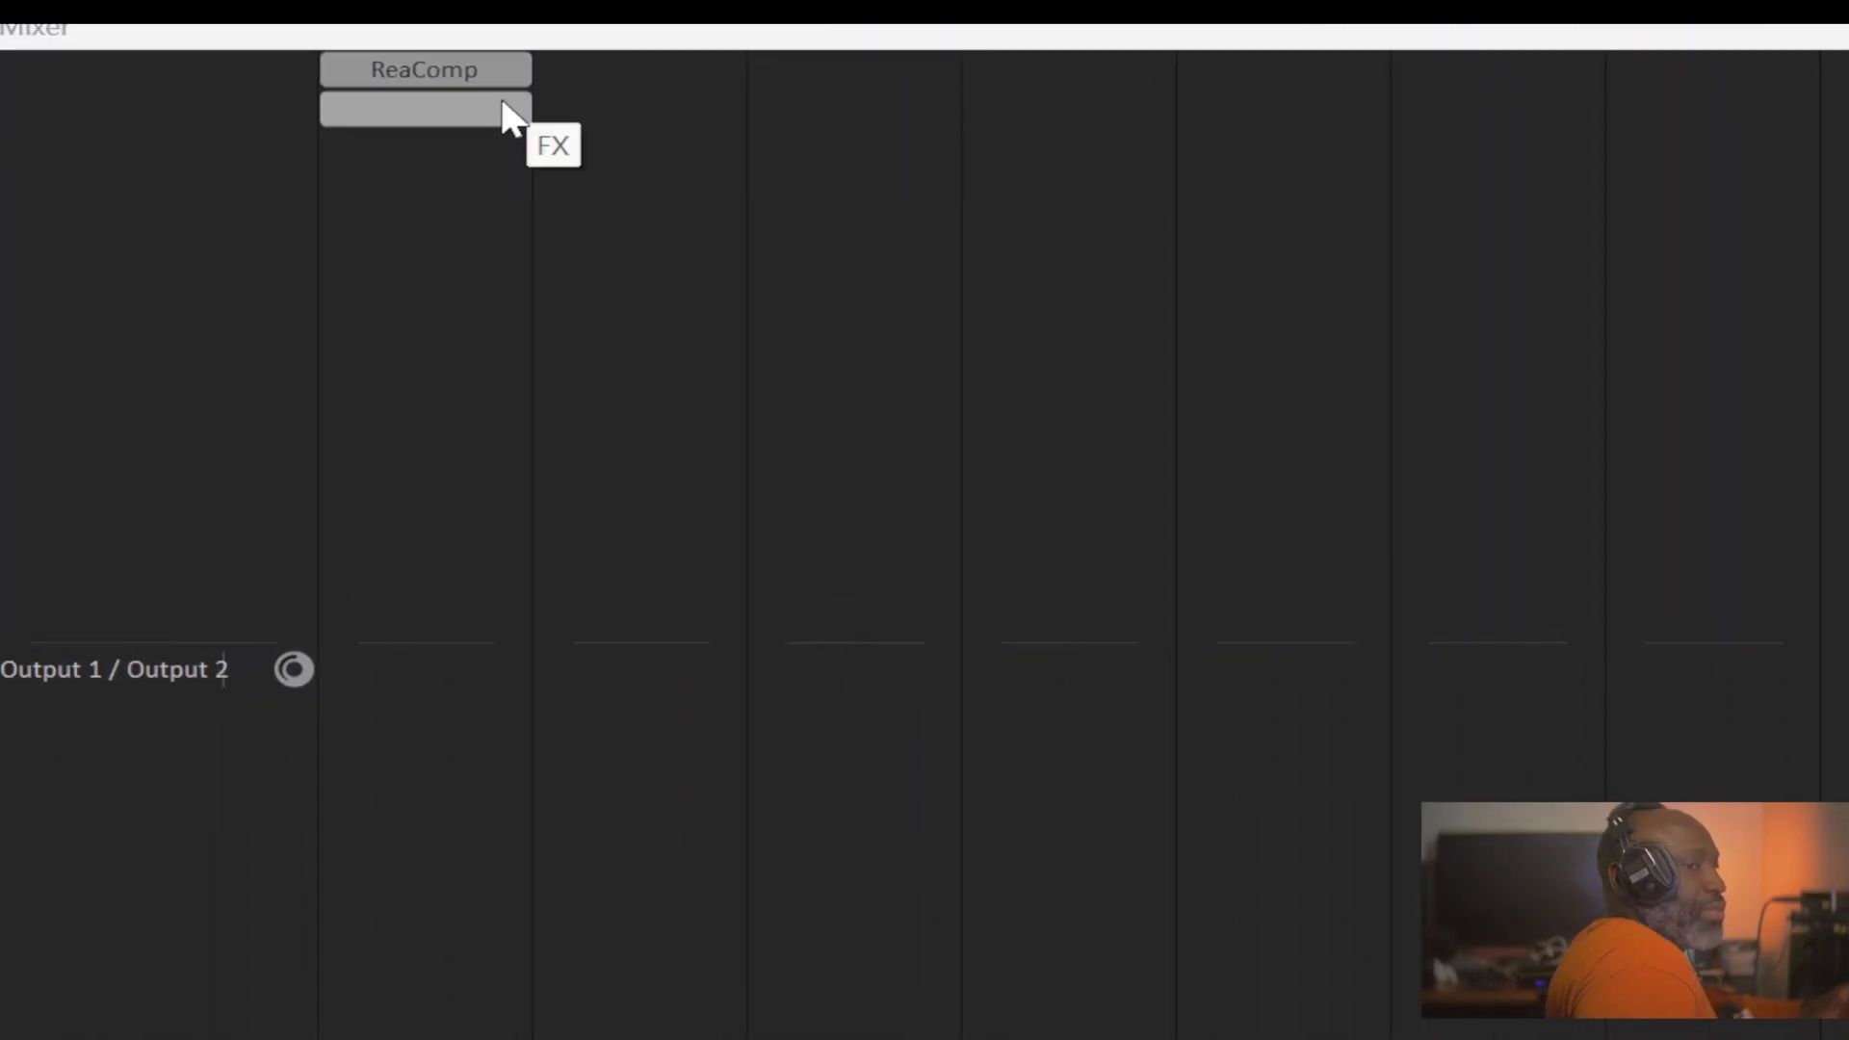
Filter the effects for "REQ", add ReaEQ as the second effect on track 1, and close its window
left_click(503, 106)
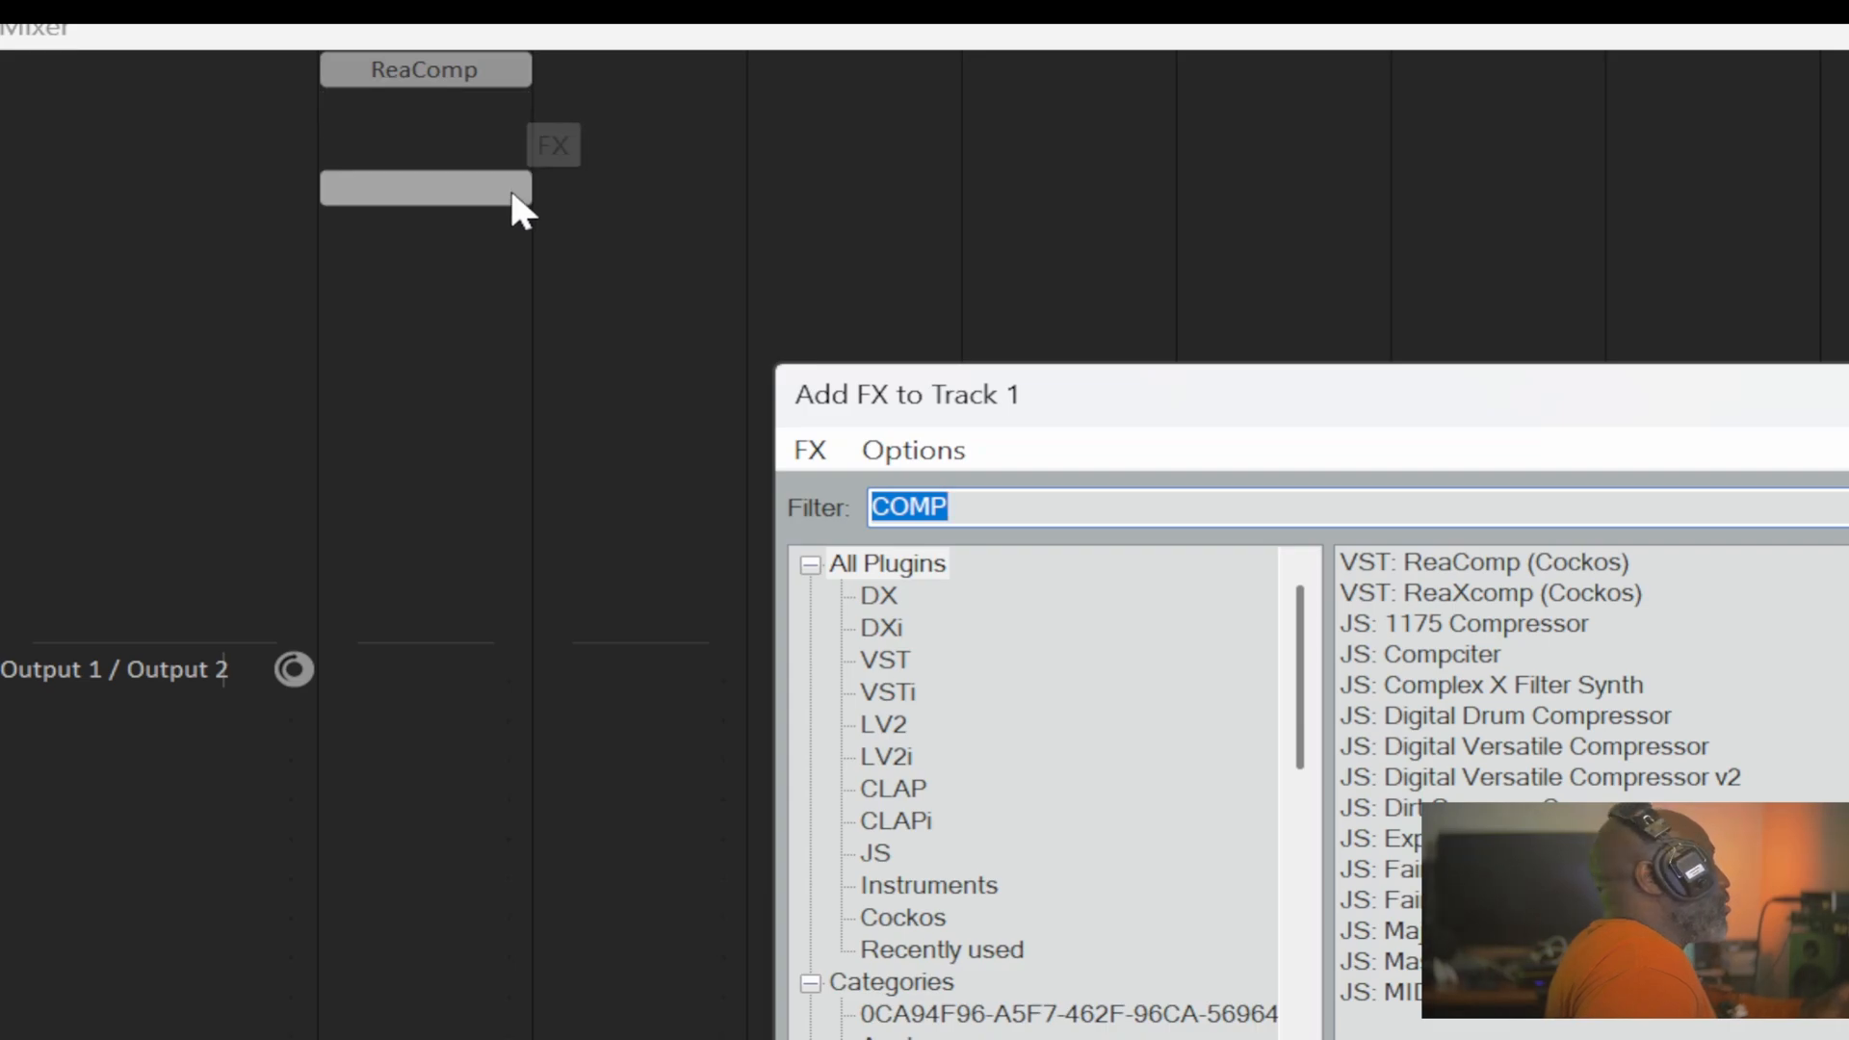
type("REQ")
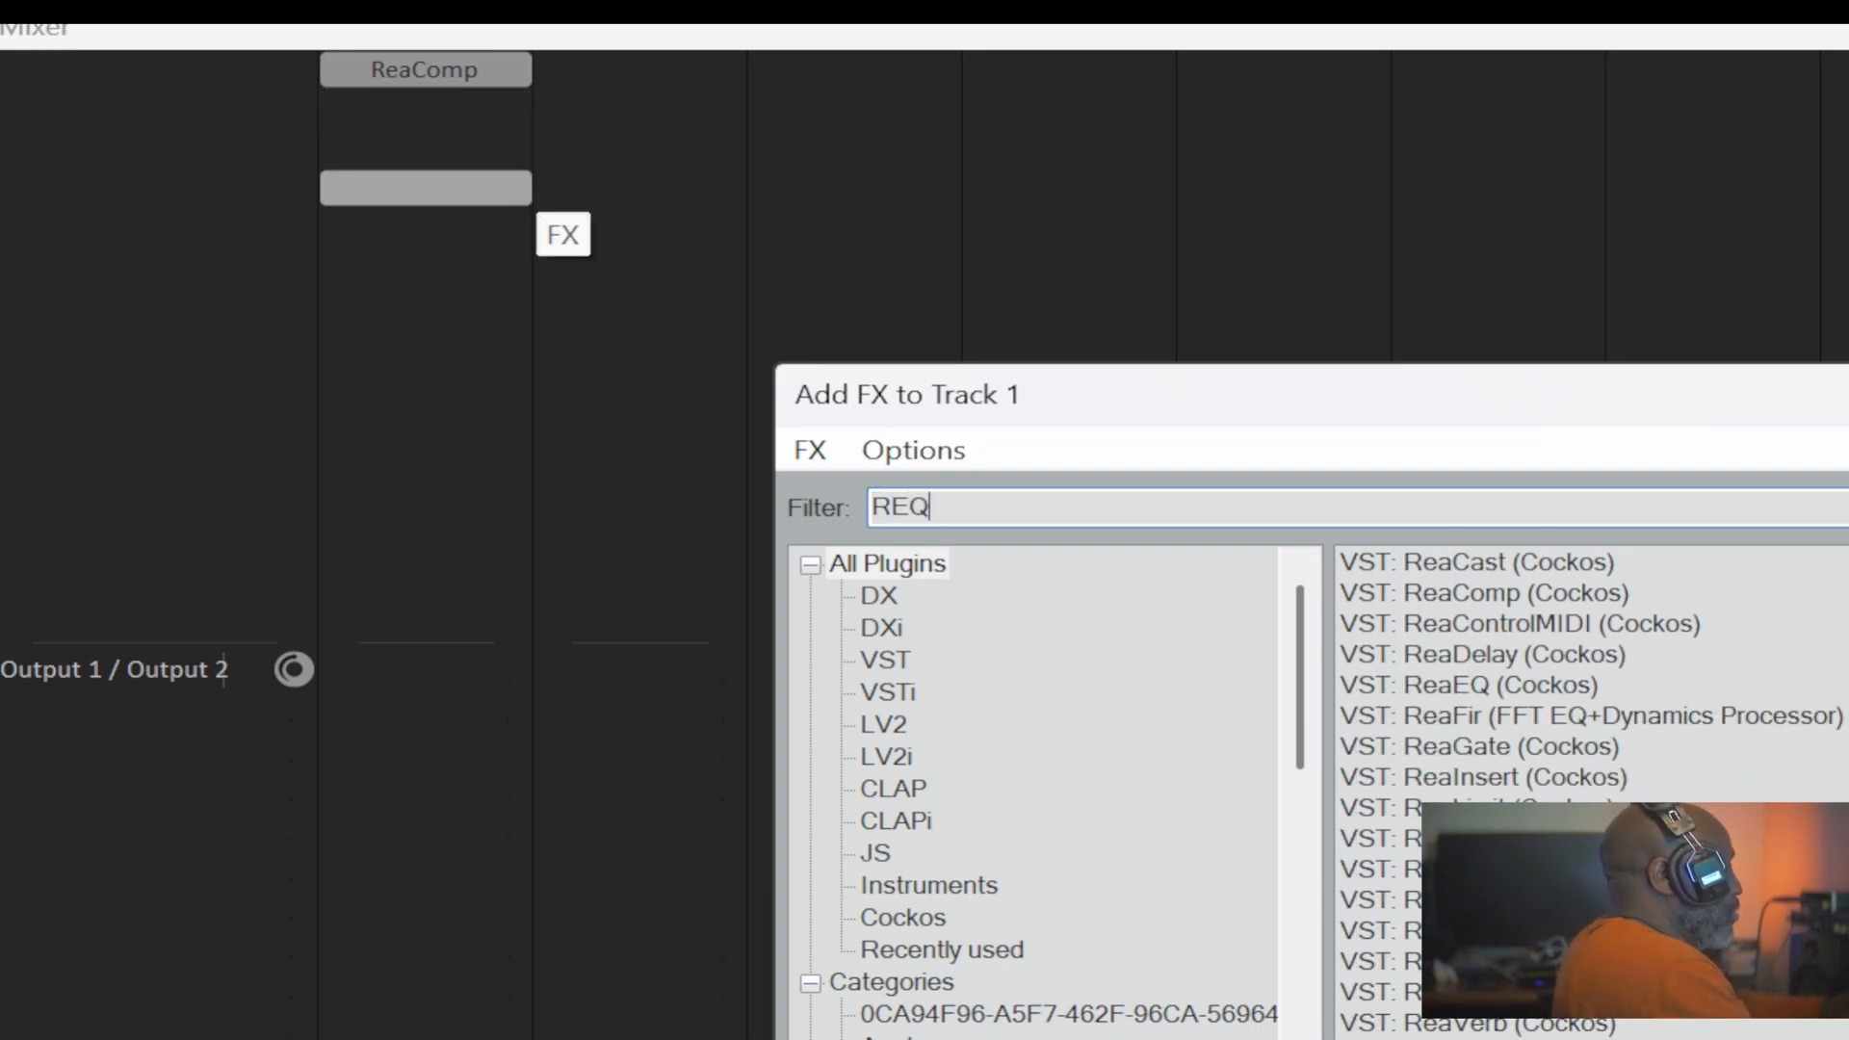
key("Return")
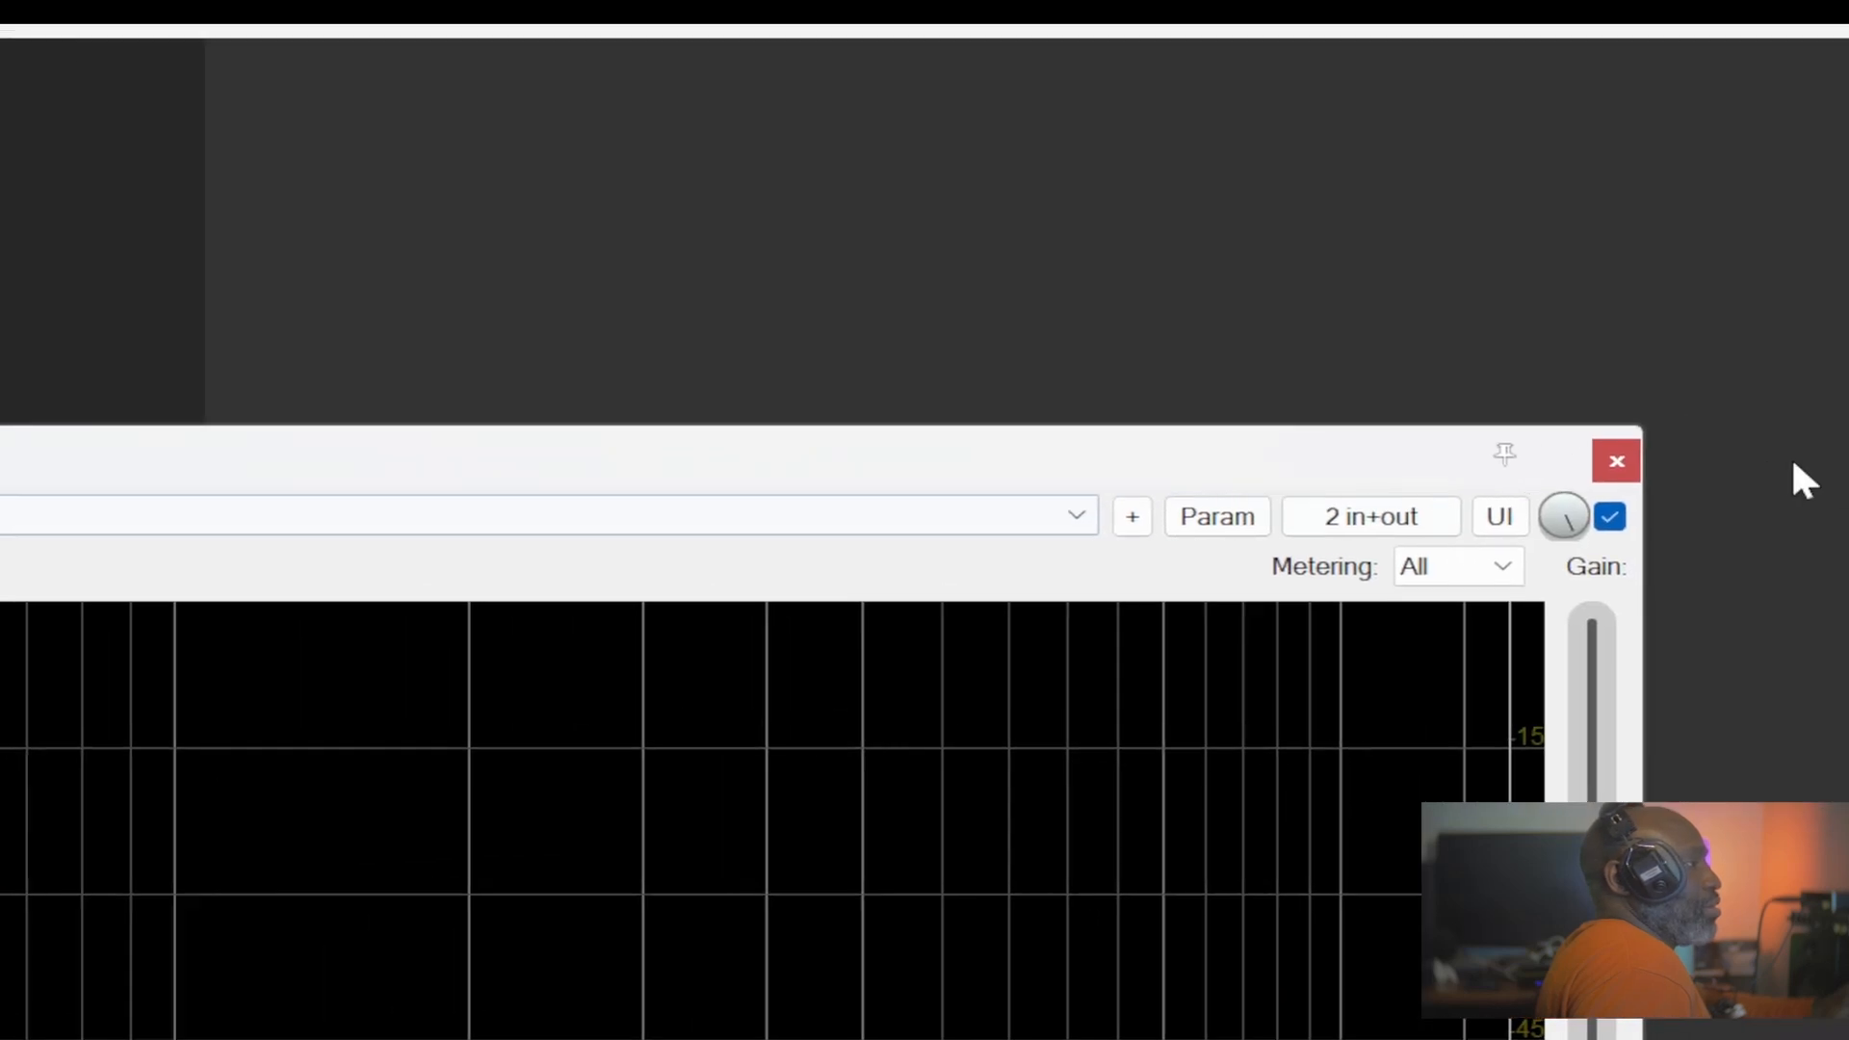
left_click(1387, 468)
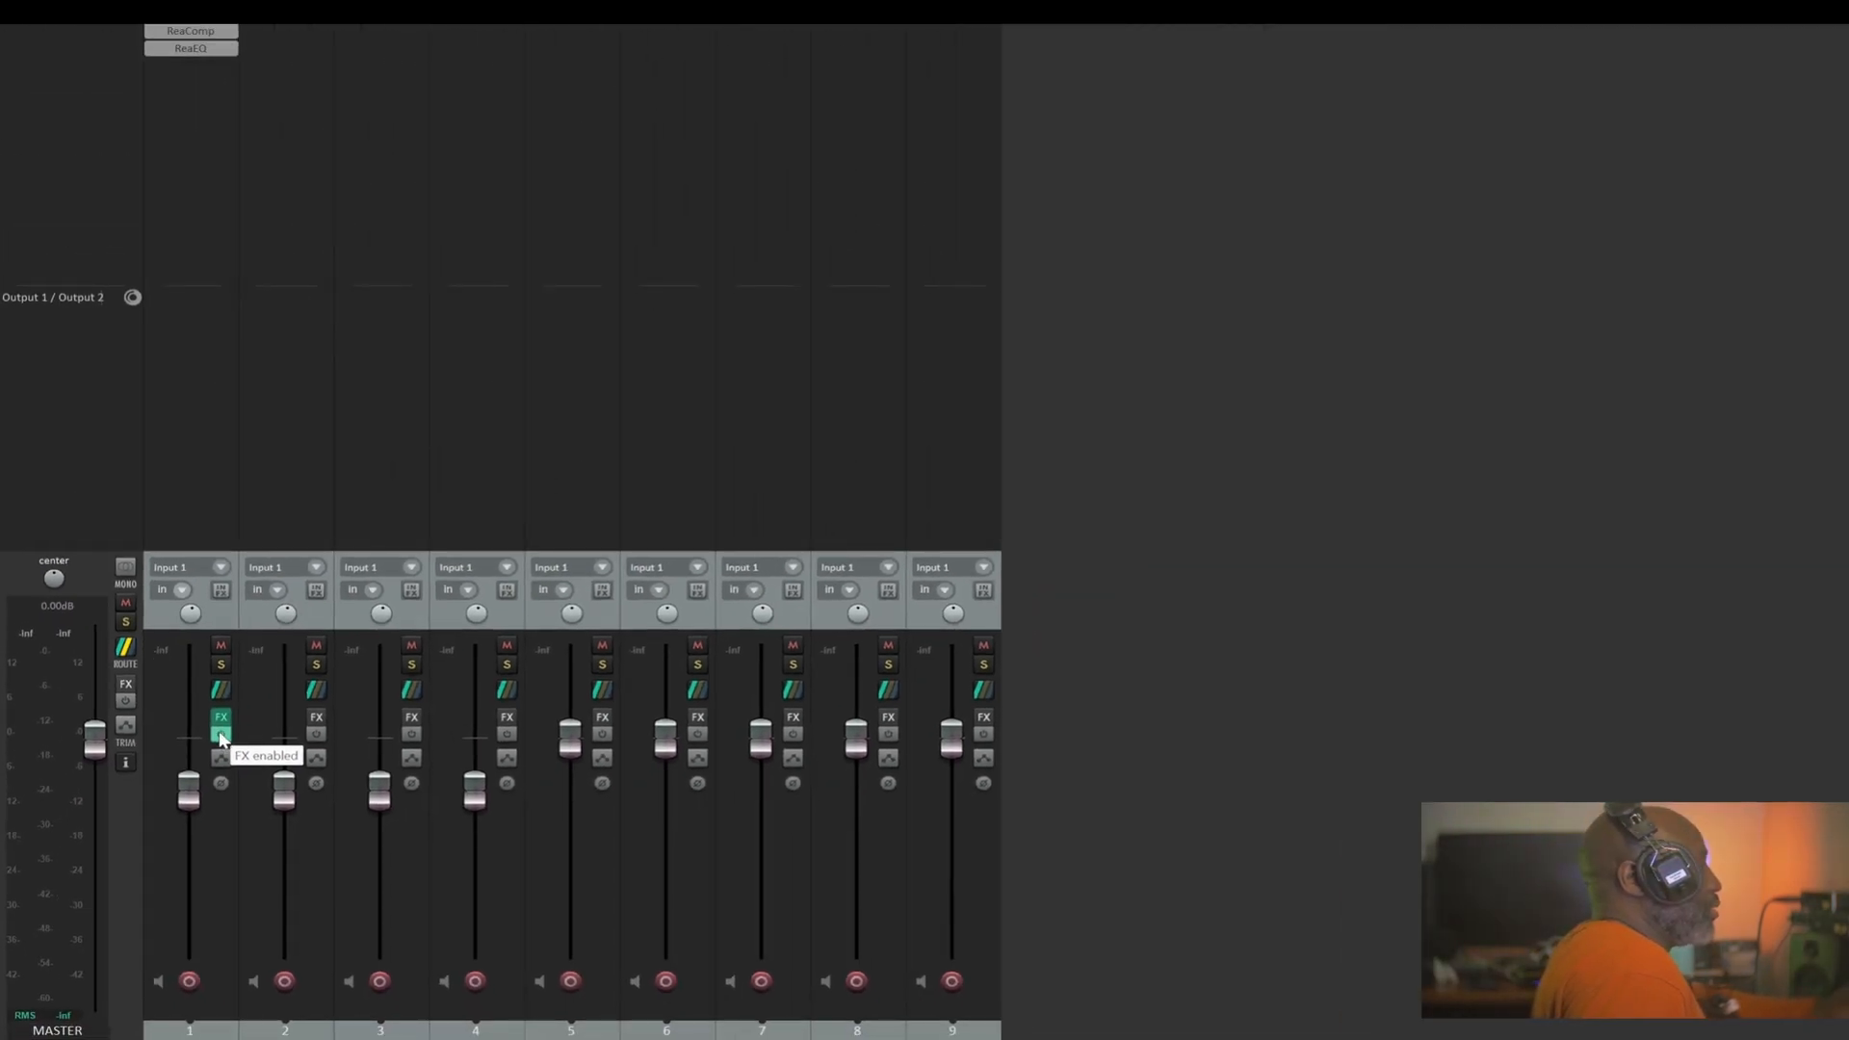
Bypass the effects chain of track 1 and enable it again
left_click(221, 736)
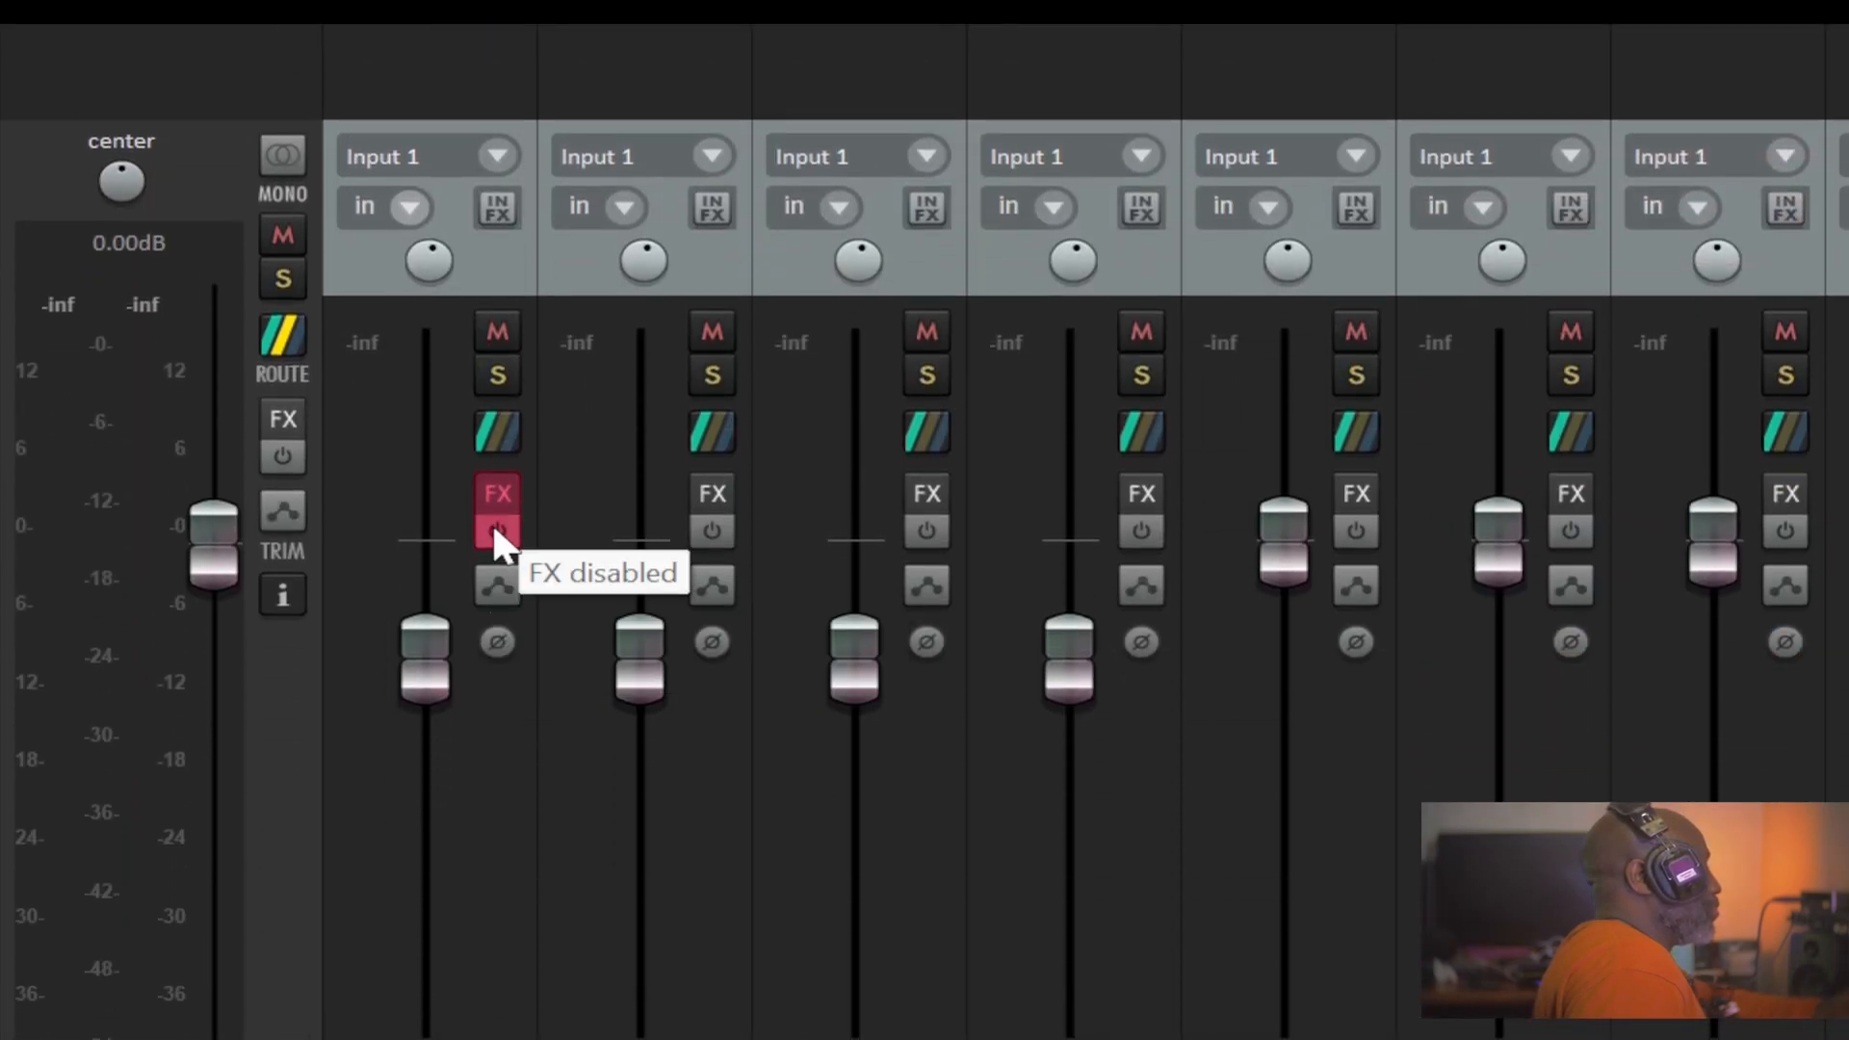
left_click(493, 524)
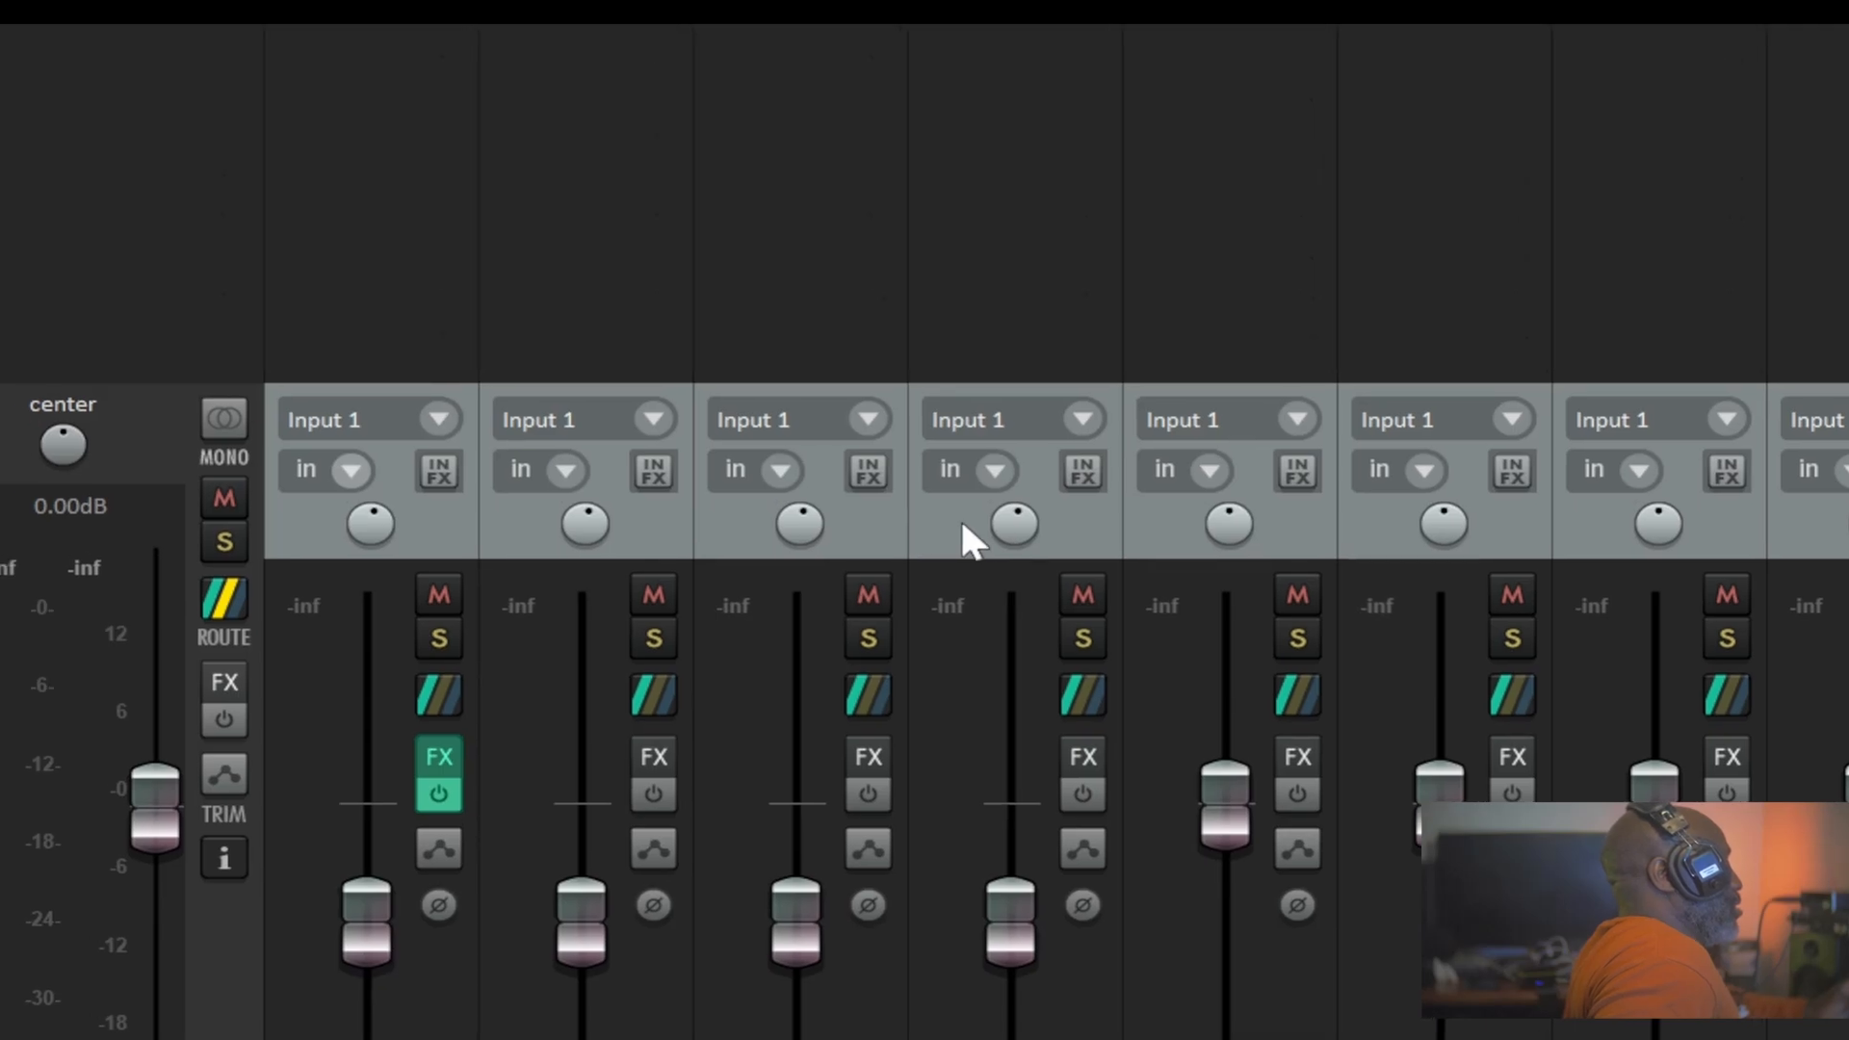
Select tracks 1 to 4, inspect the effects chain holding ReaComp and ReaEQ on track 1, and close its window
left_click(999, 546)
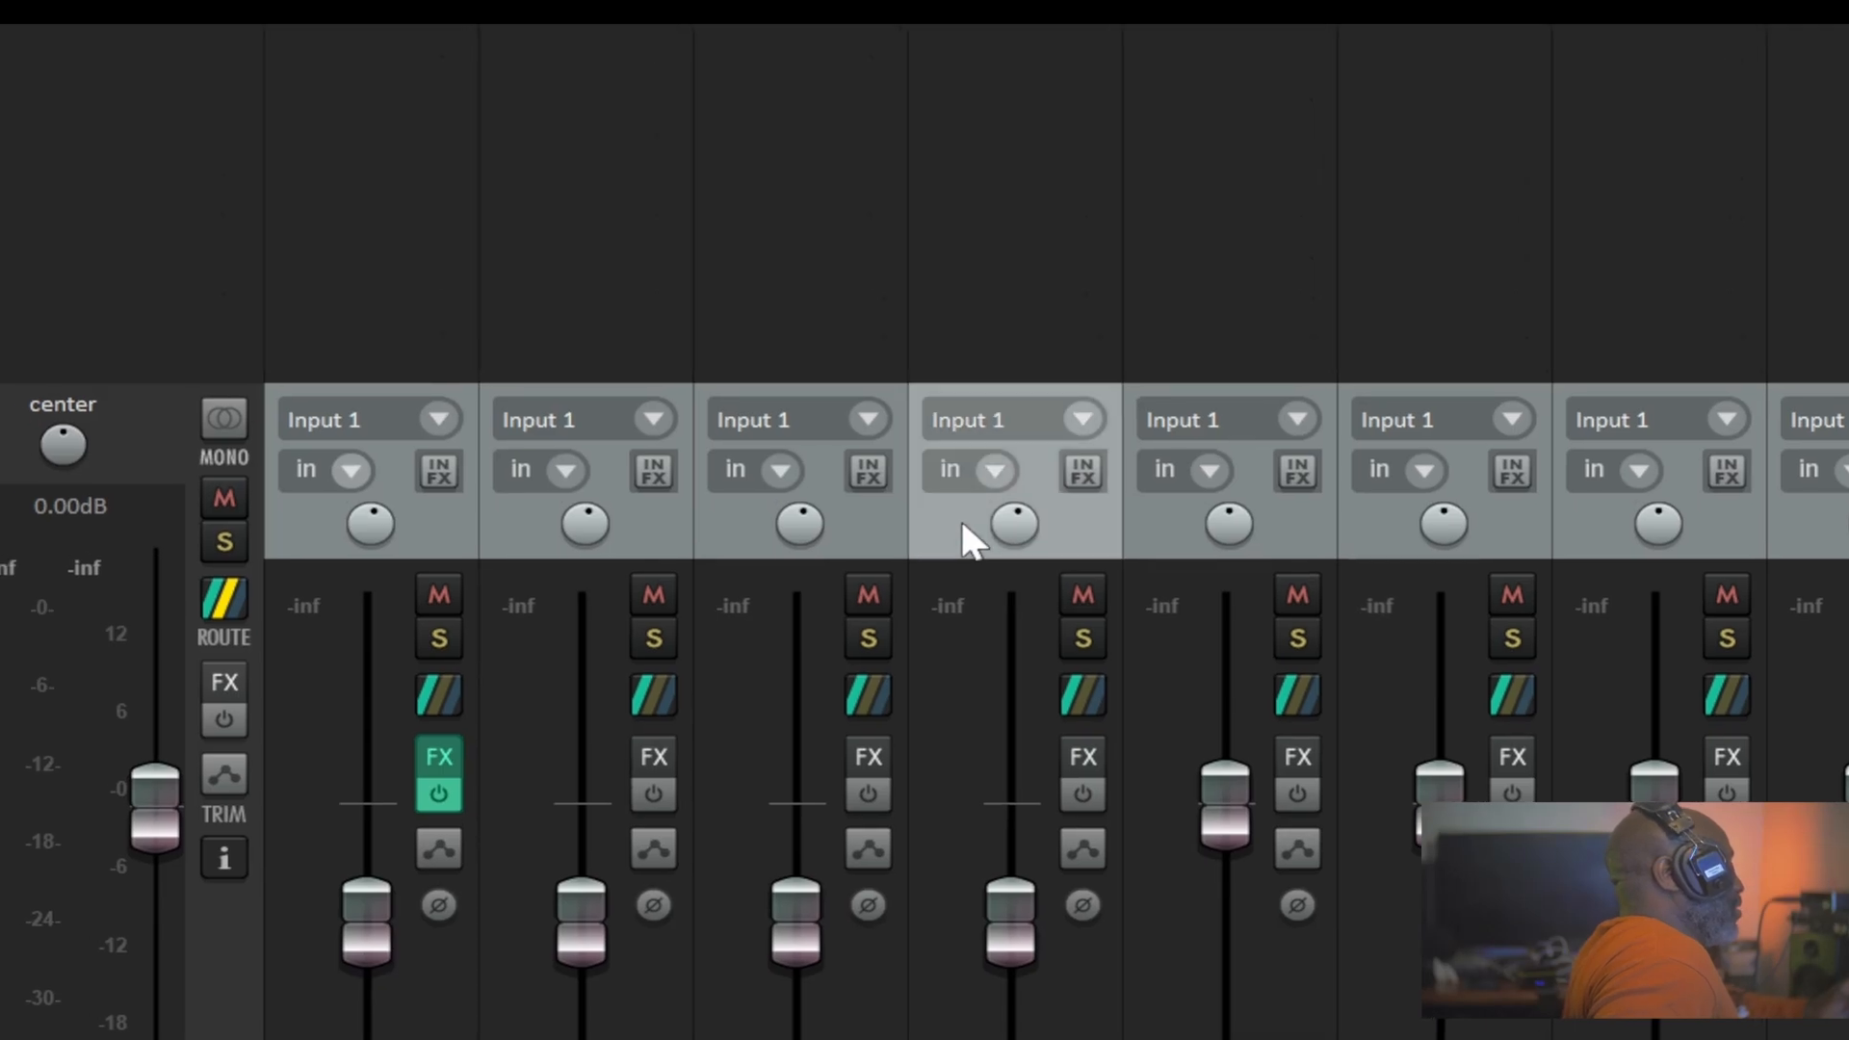
left_click(443, 517, "shift")
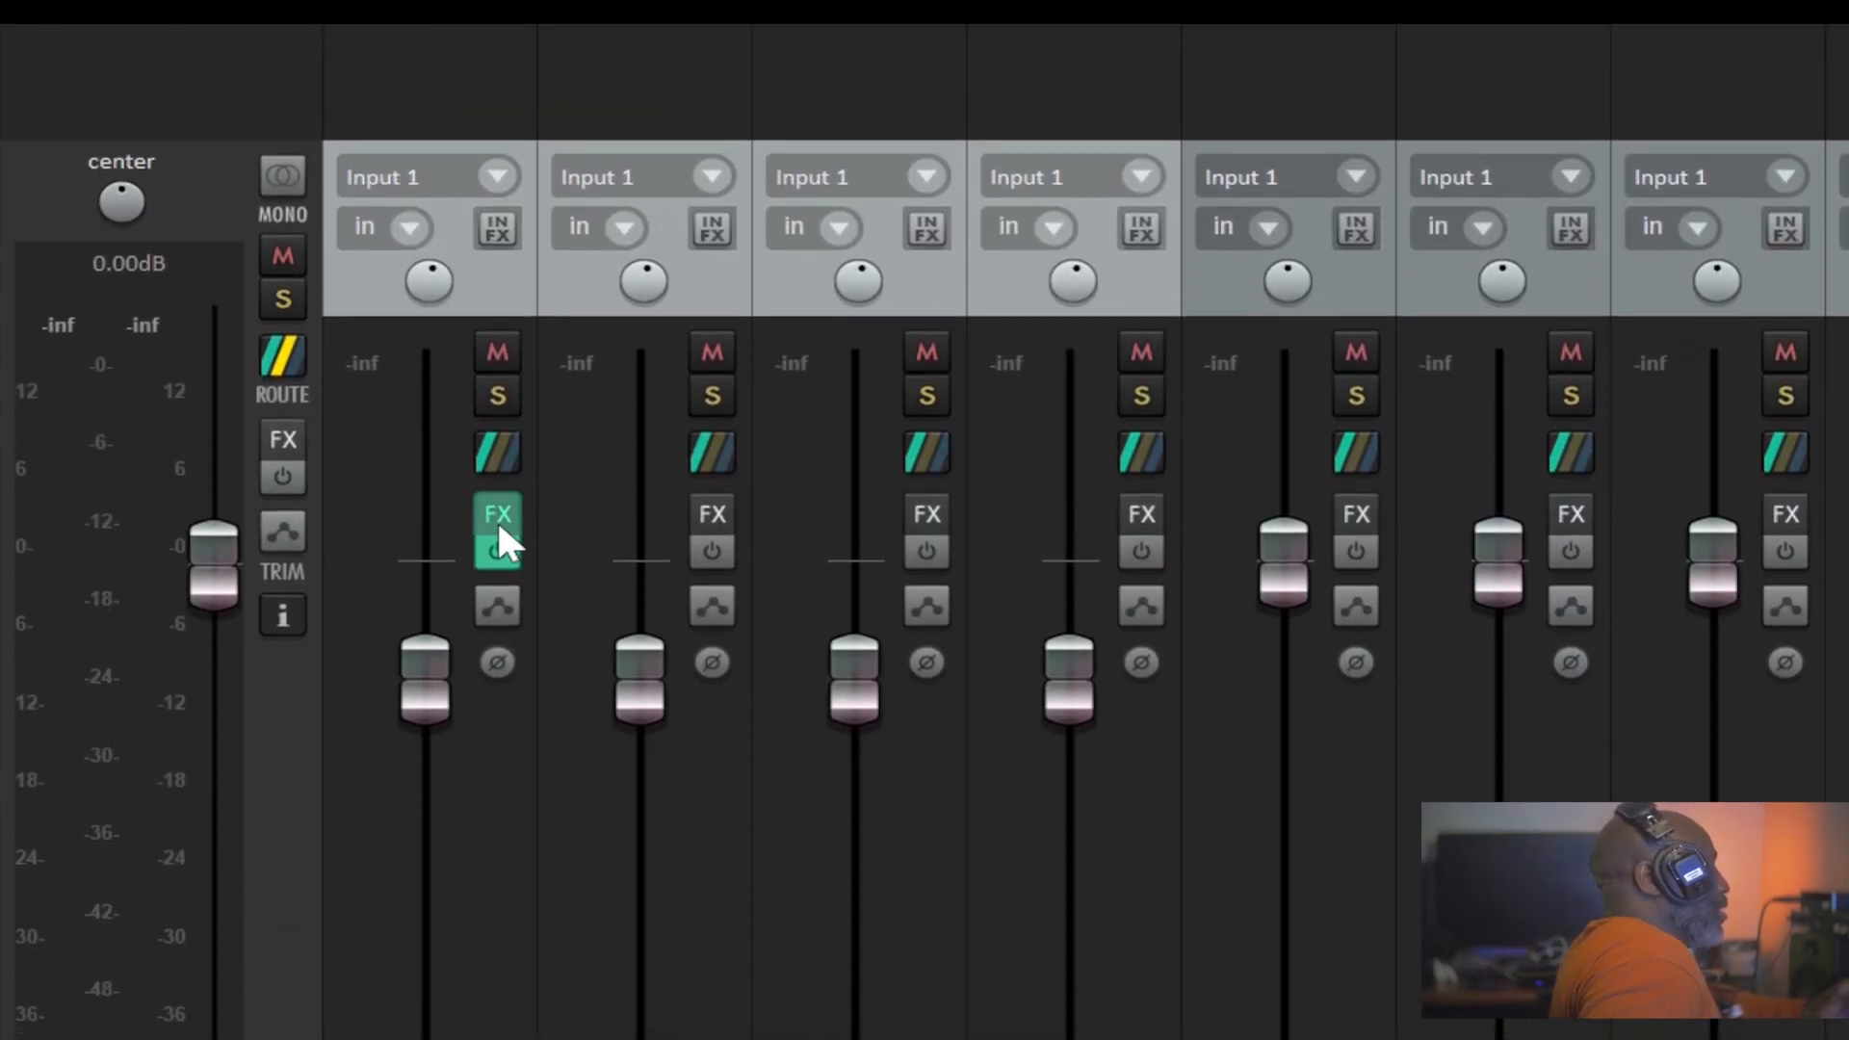
mouse_move(489, 505)
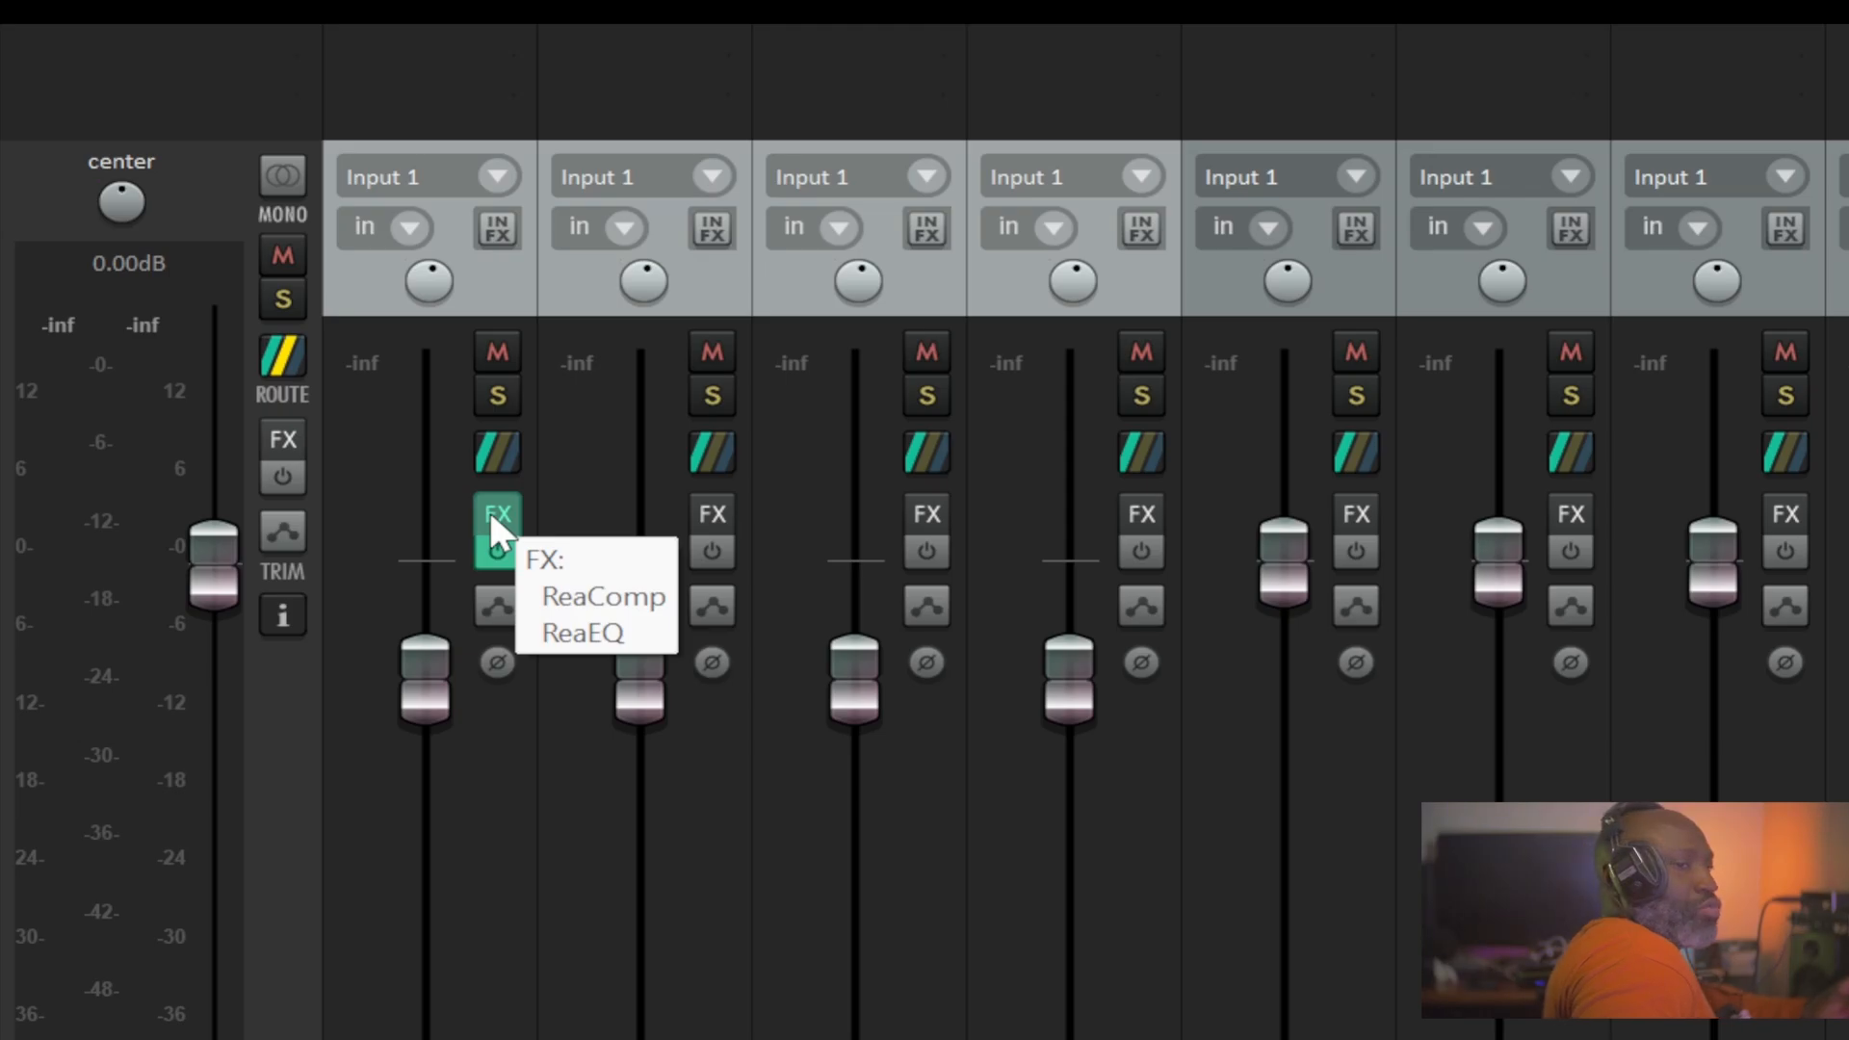
left_click(490, 512)
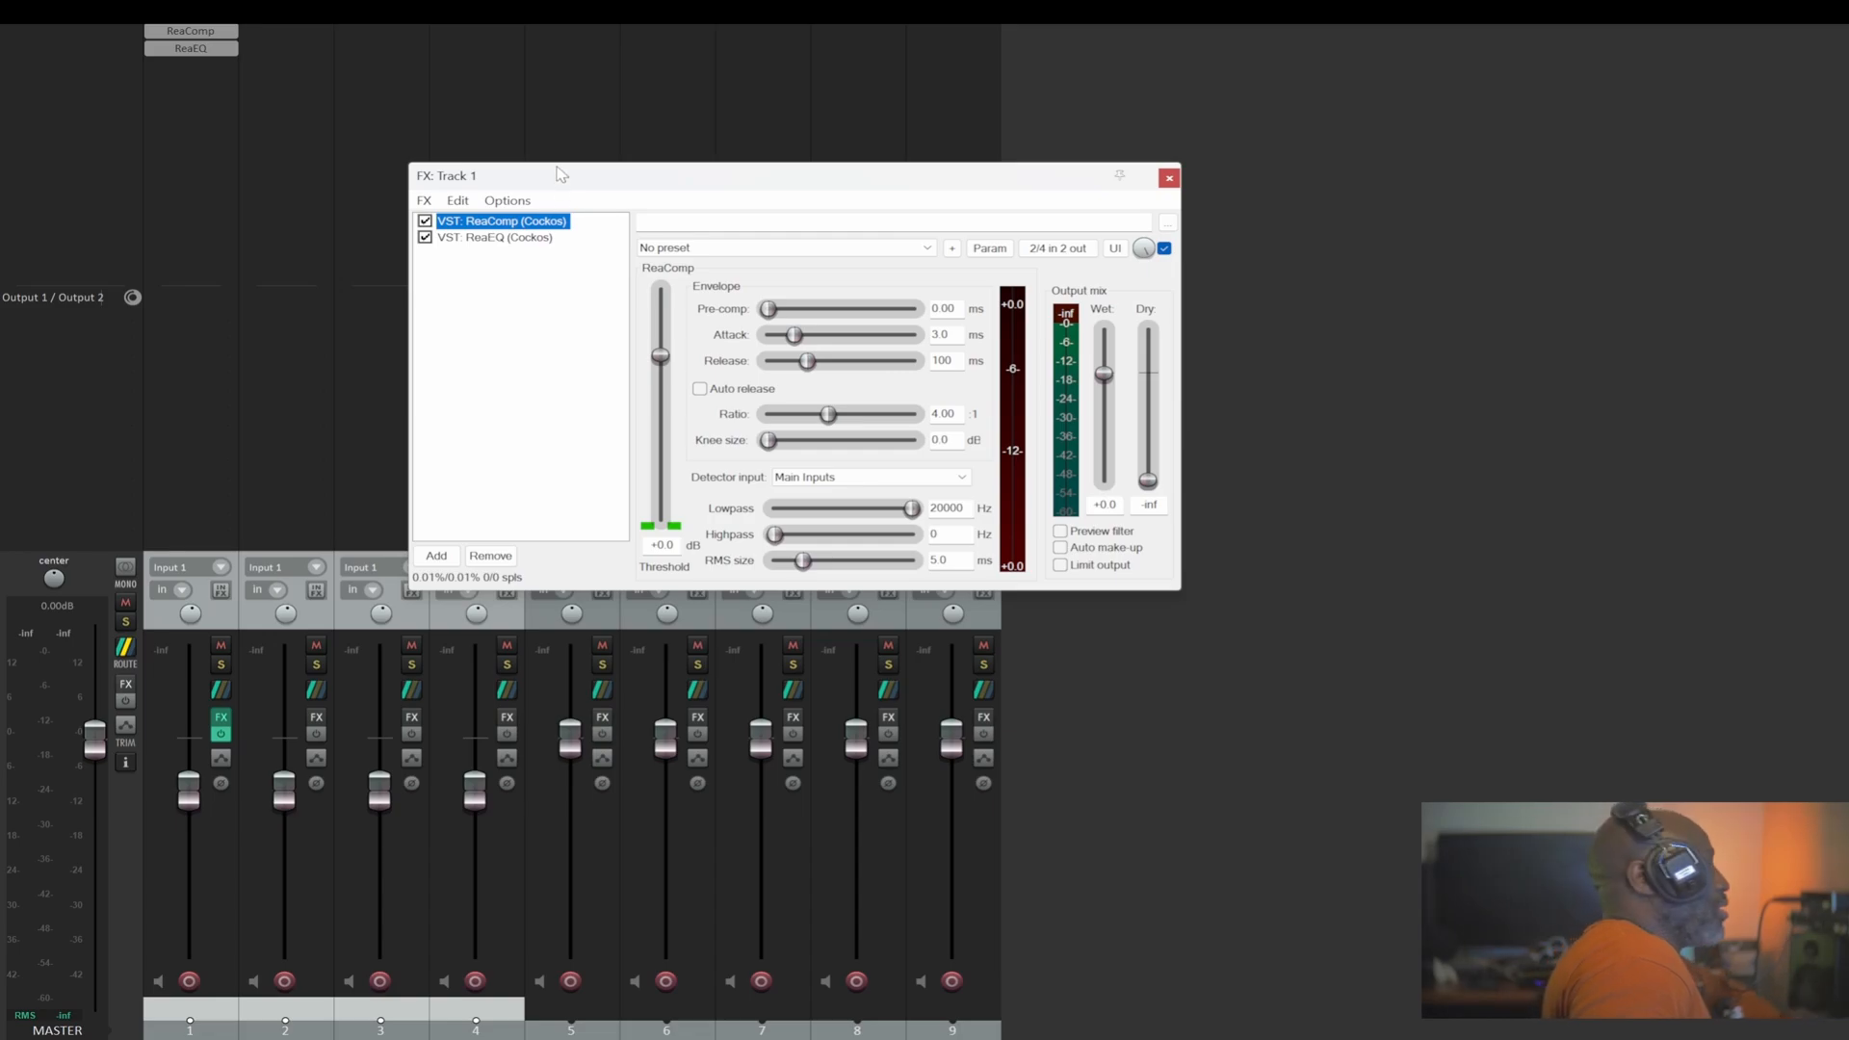
left_click(220, 720)
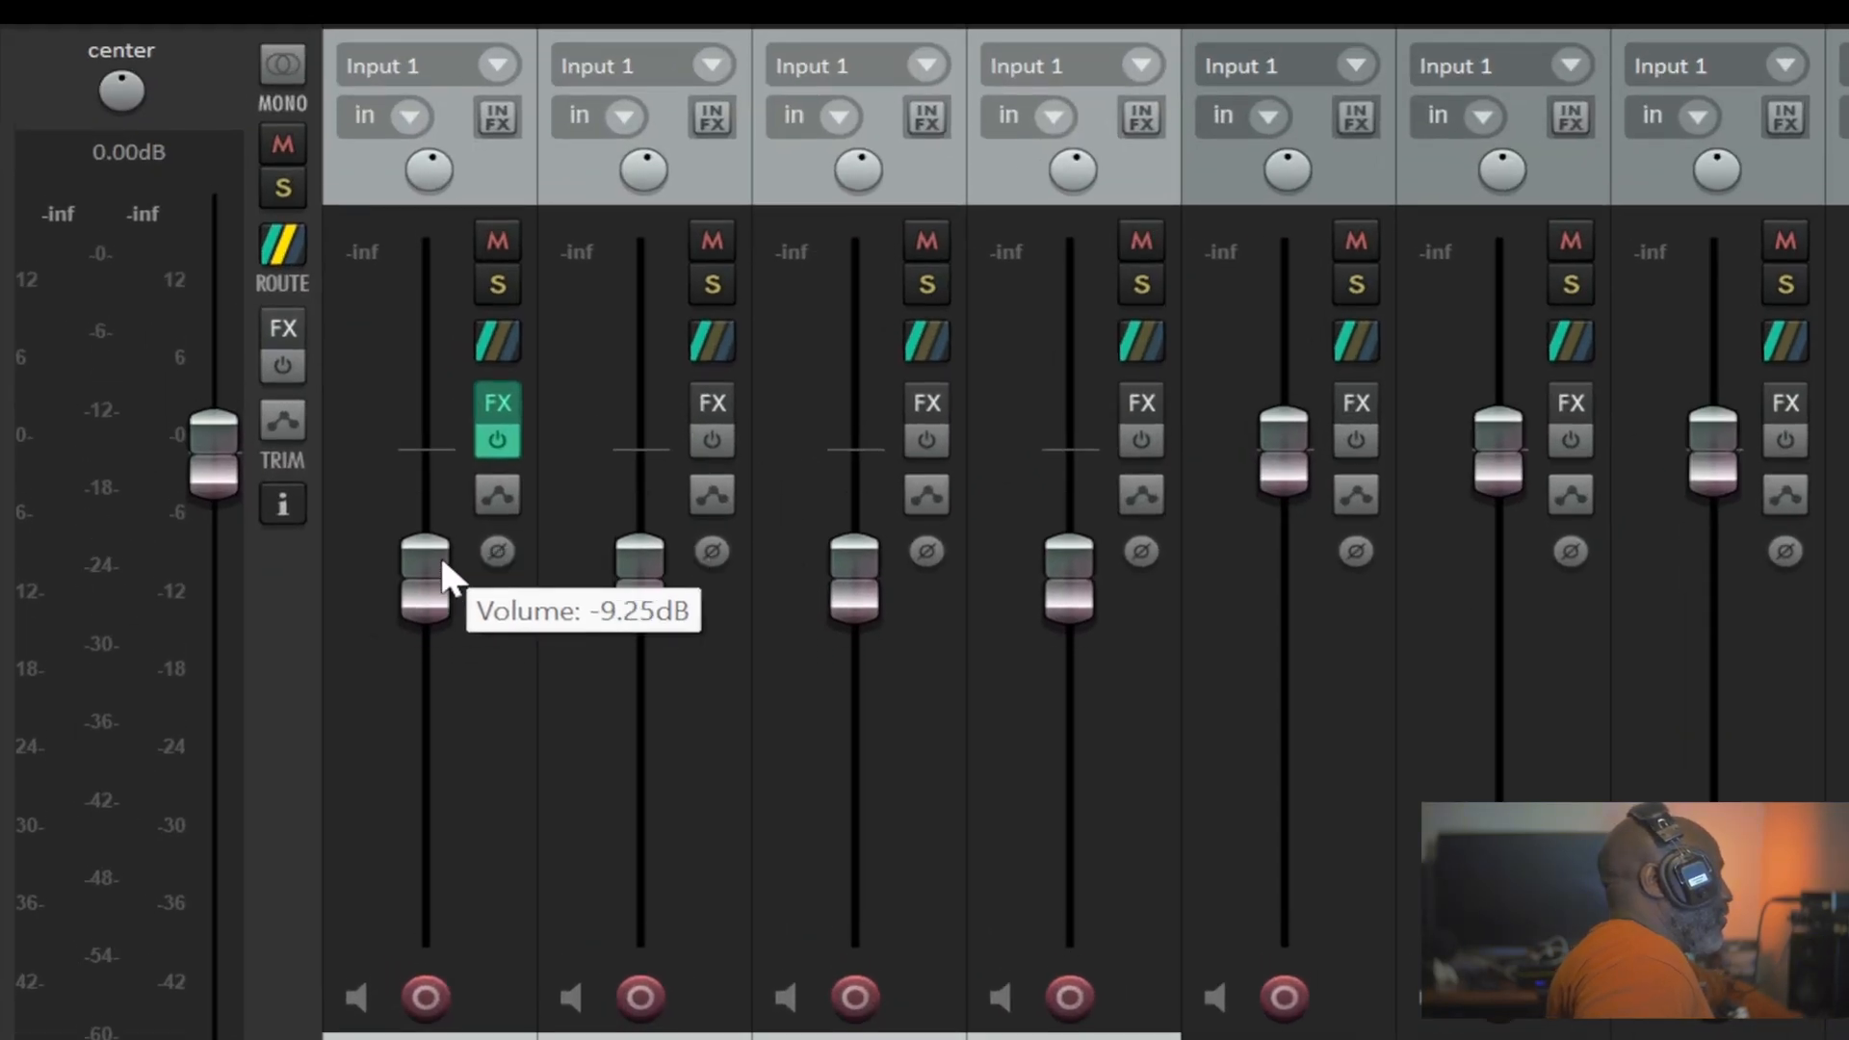
Raise the four selected tracks' volume slightly to -8.97 dB, and invert their phase together and set it back to normal
left_click_drag(439, 553, 441, 543)
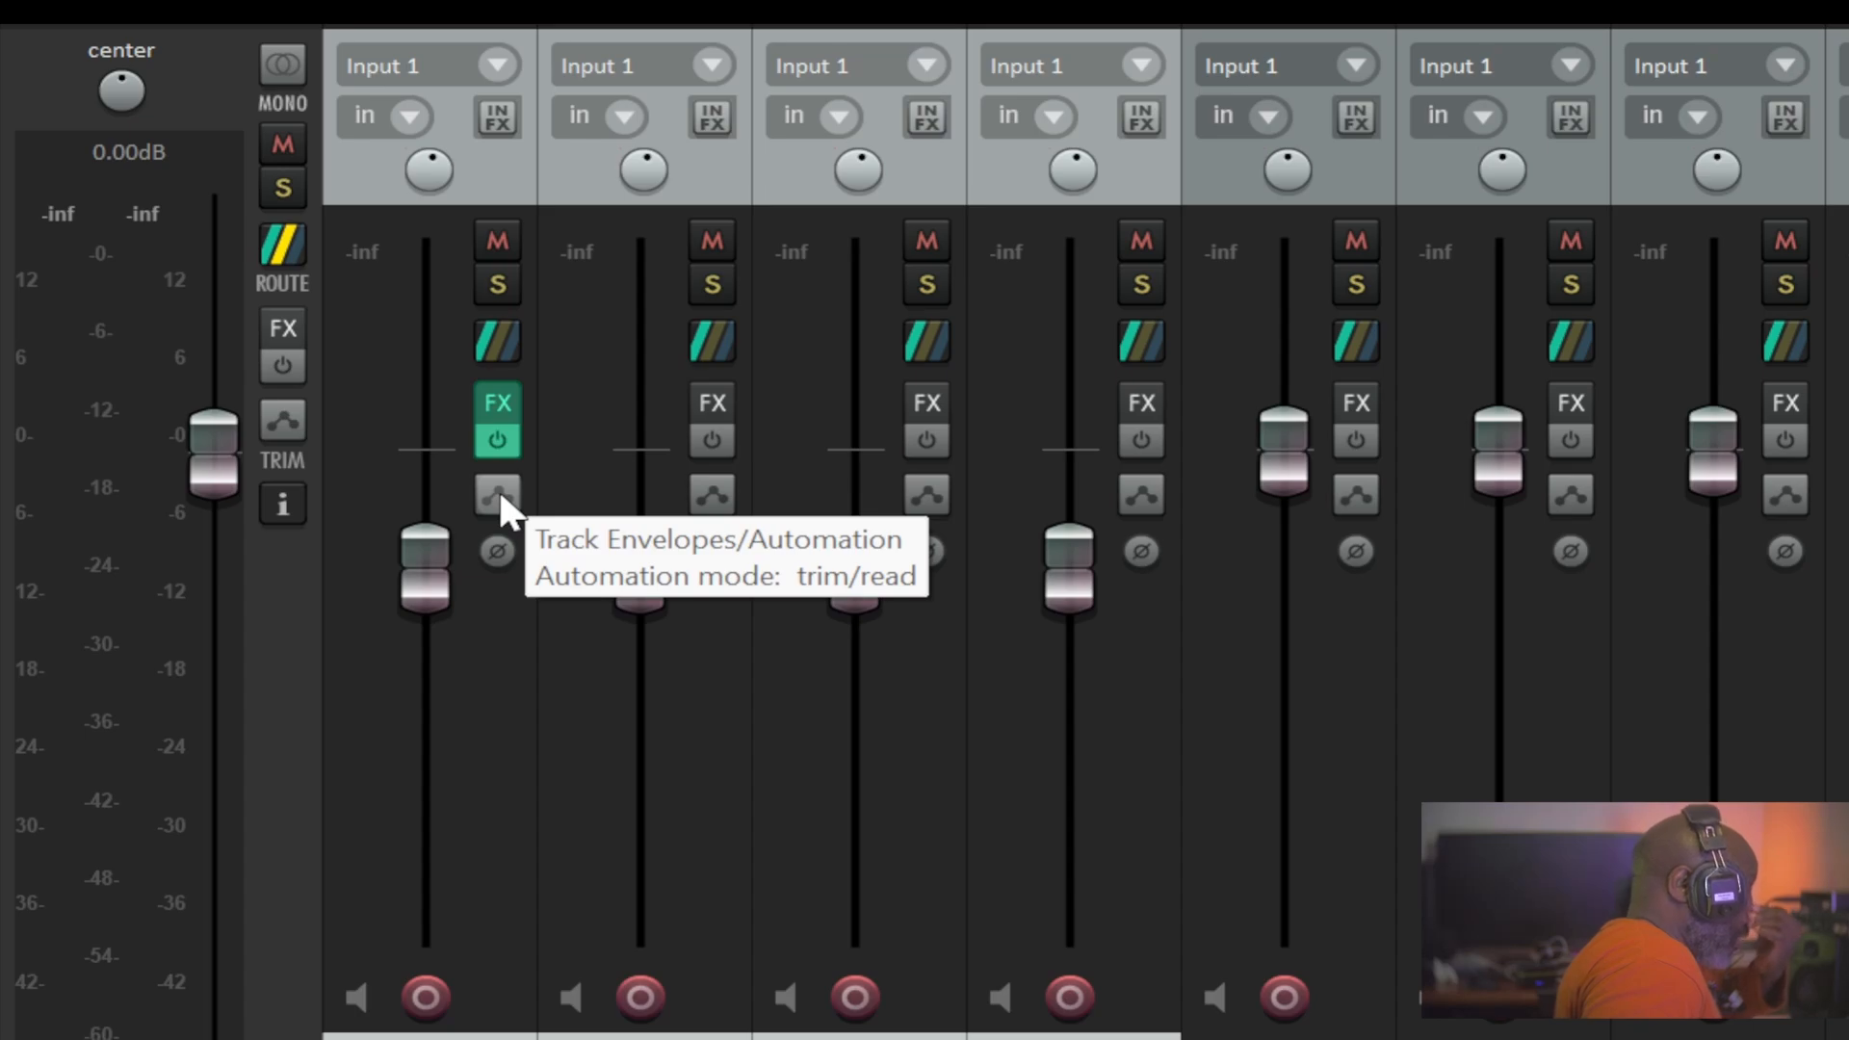
left_click(493, 557)
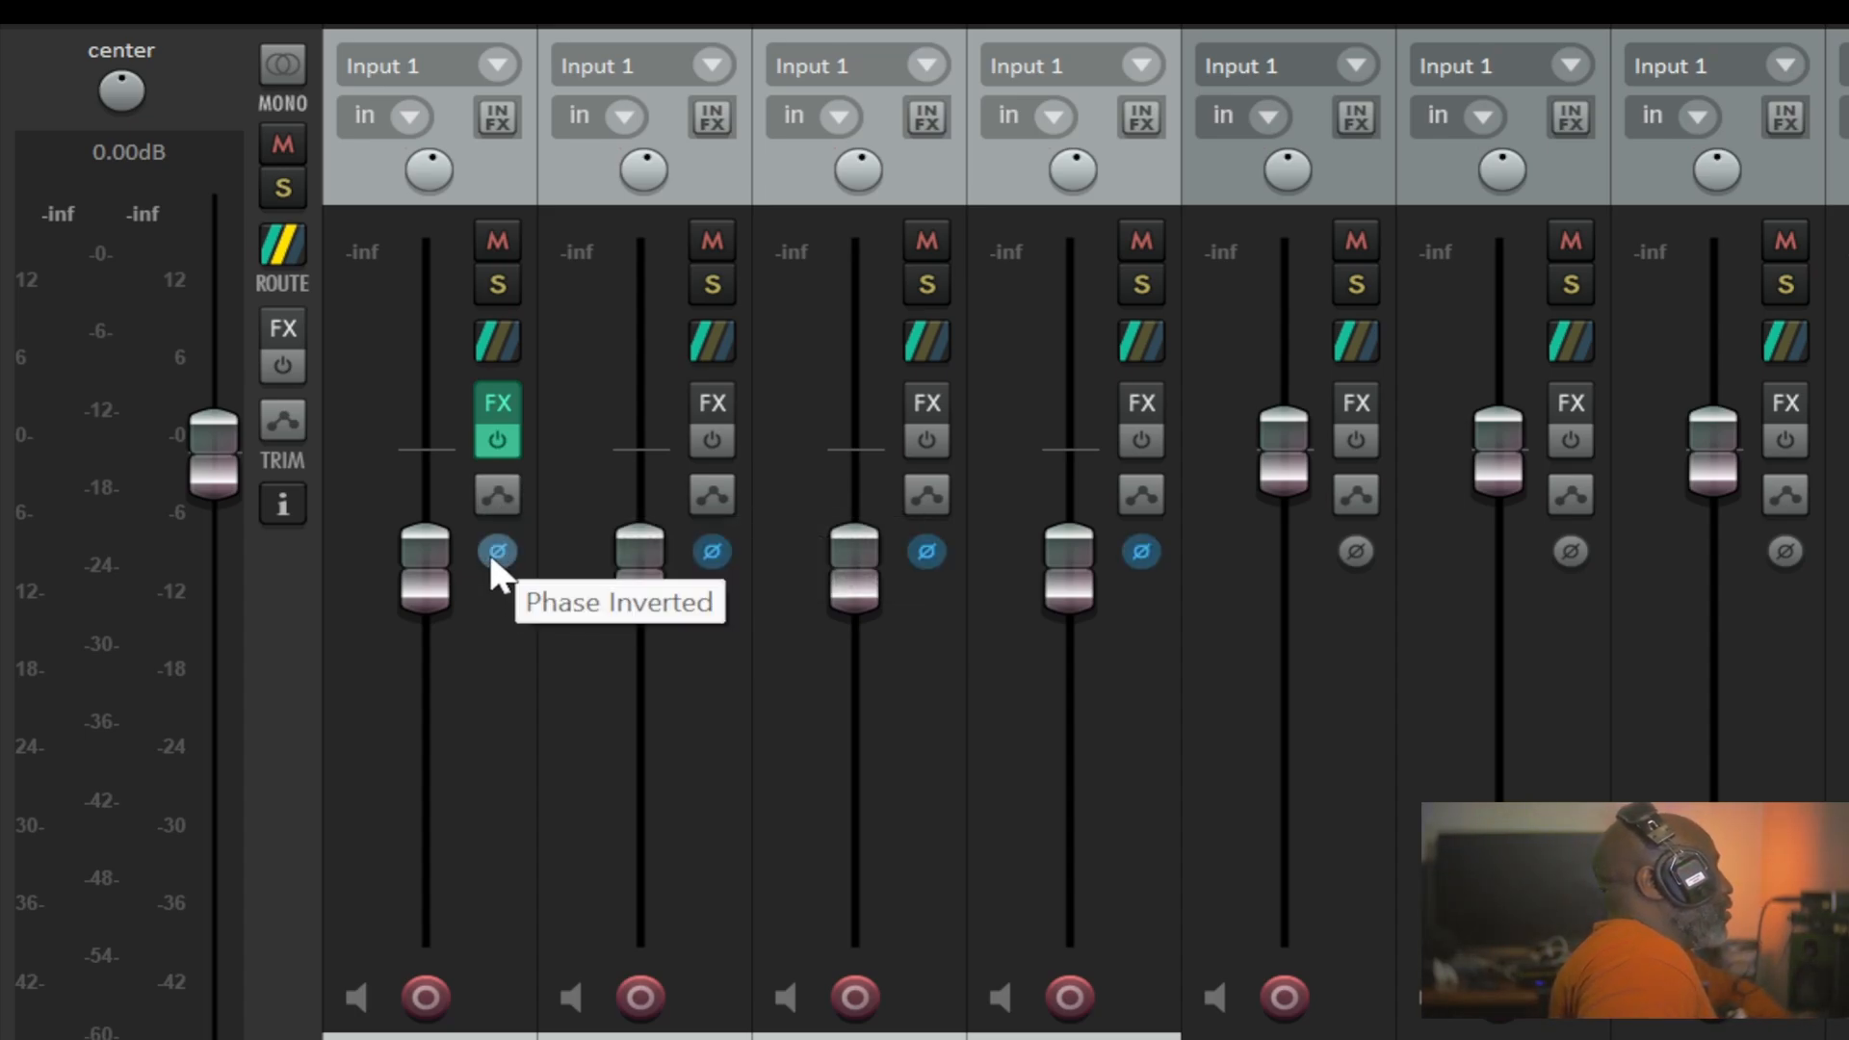
left_click(493, 557)
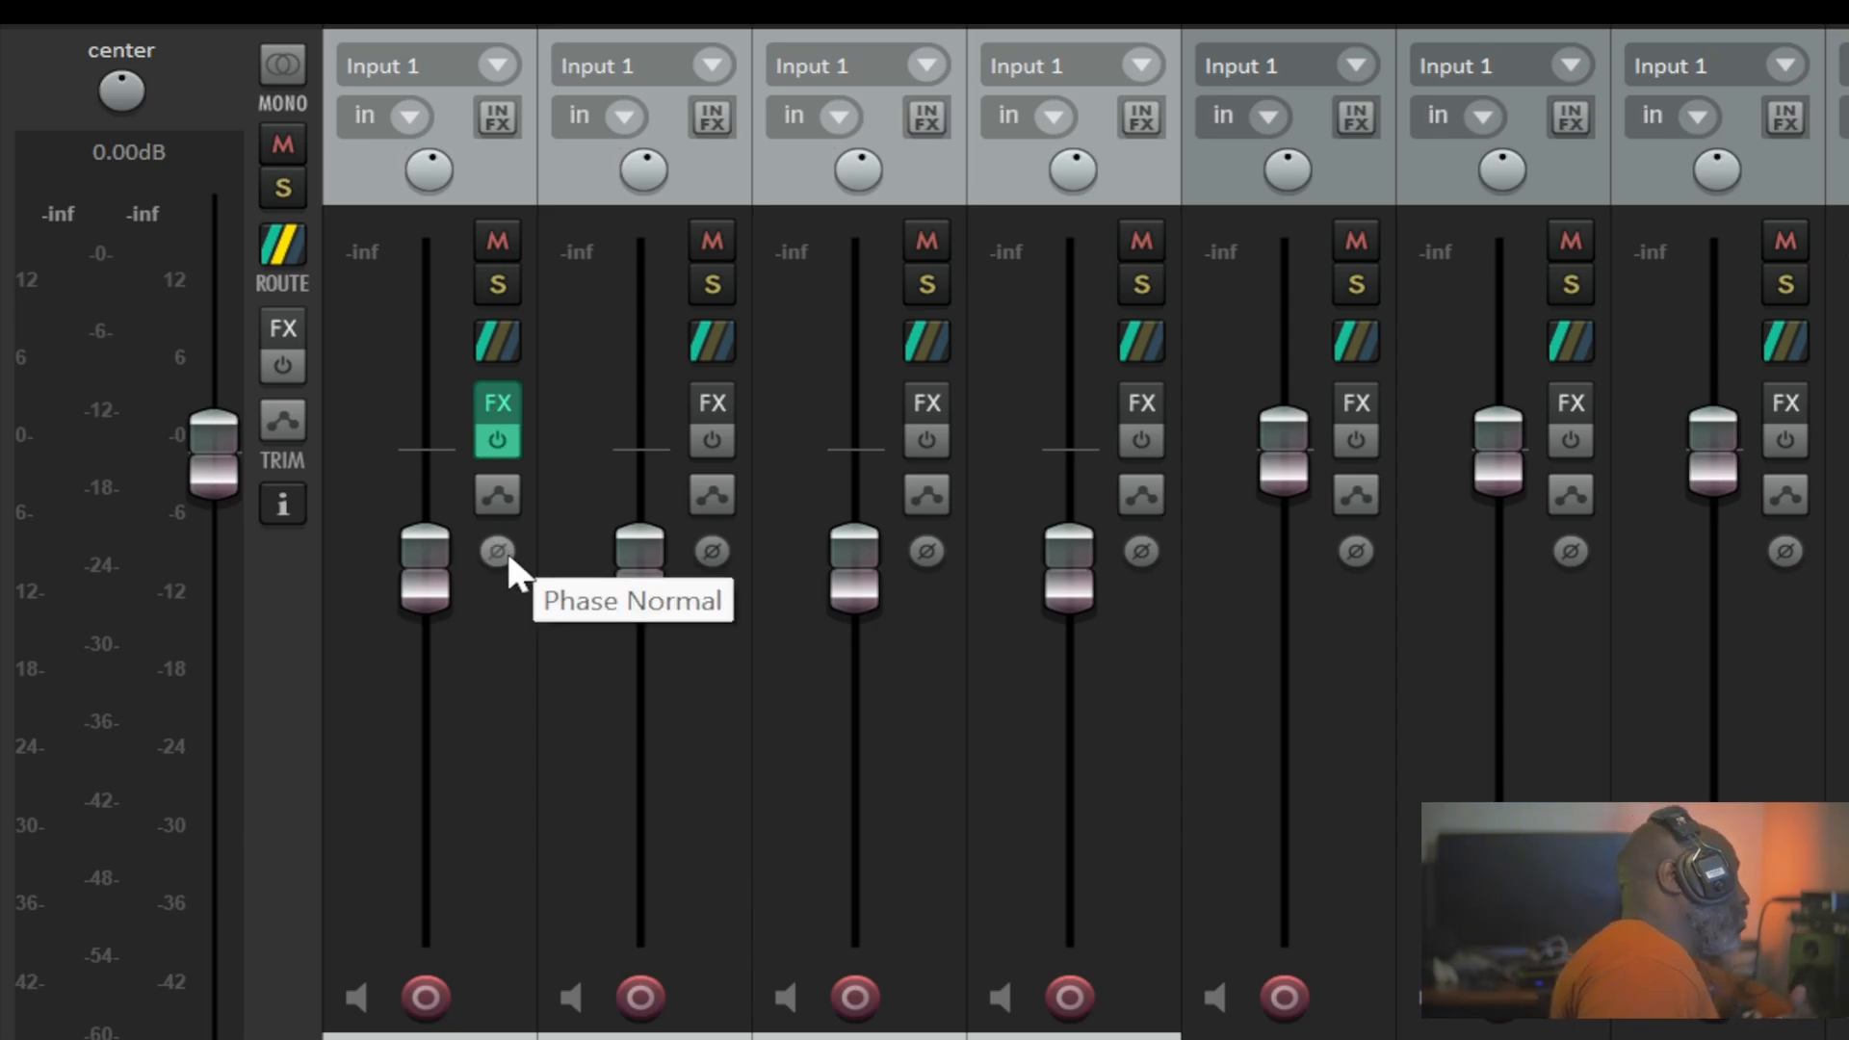
left_click(503, 549)
left_click(500, 550)
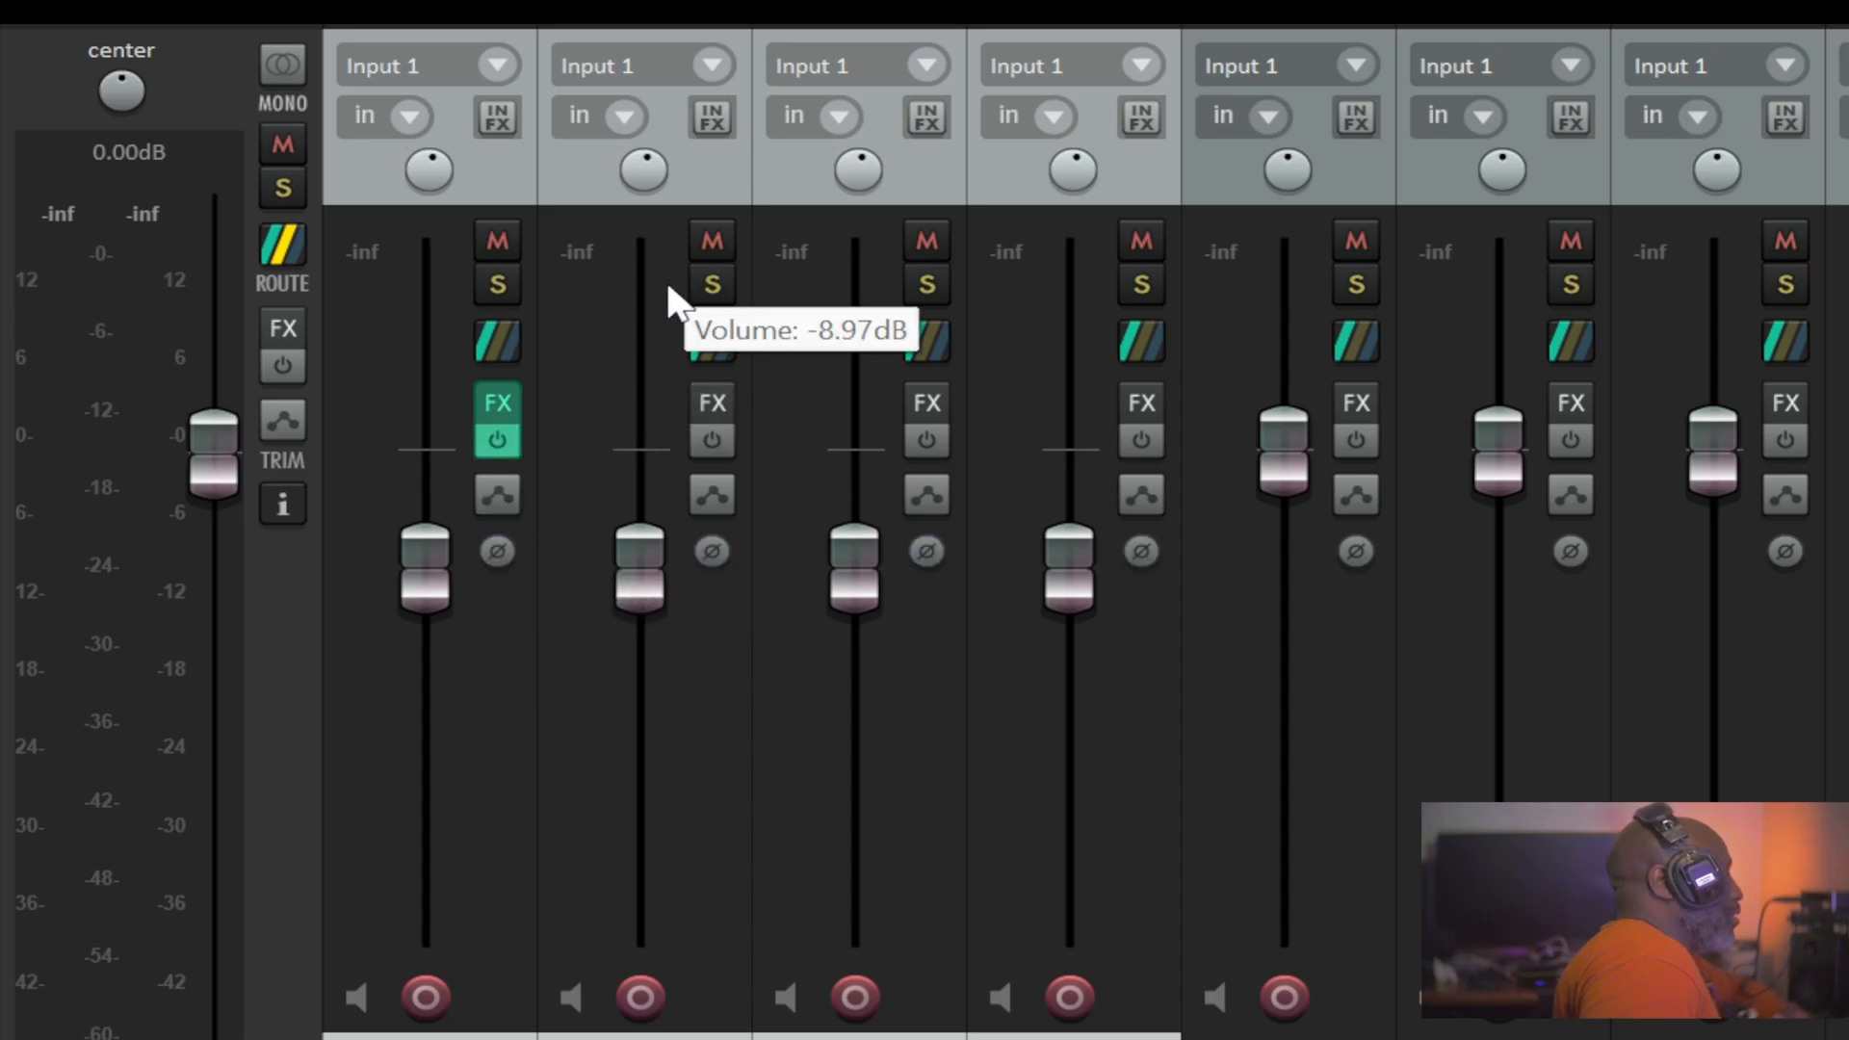
Solo and unsolo the four selected tracks together, and mute and unmute them in the same way
left_click(712, 286)
left_click(712, 286)
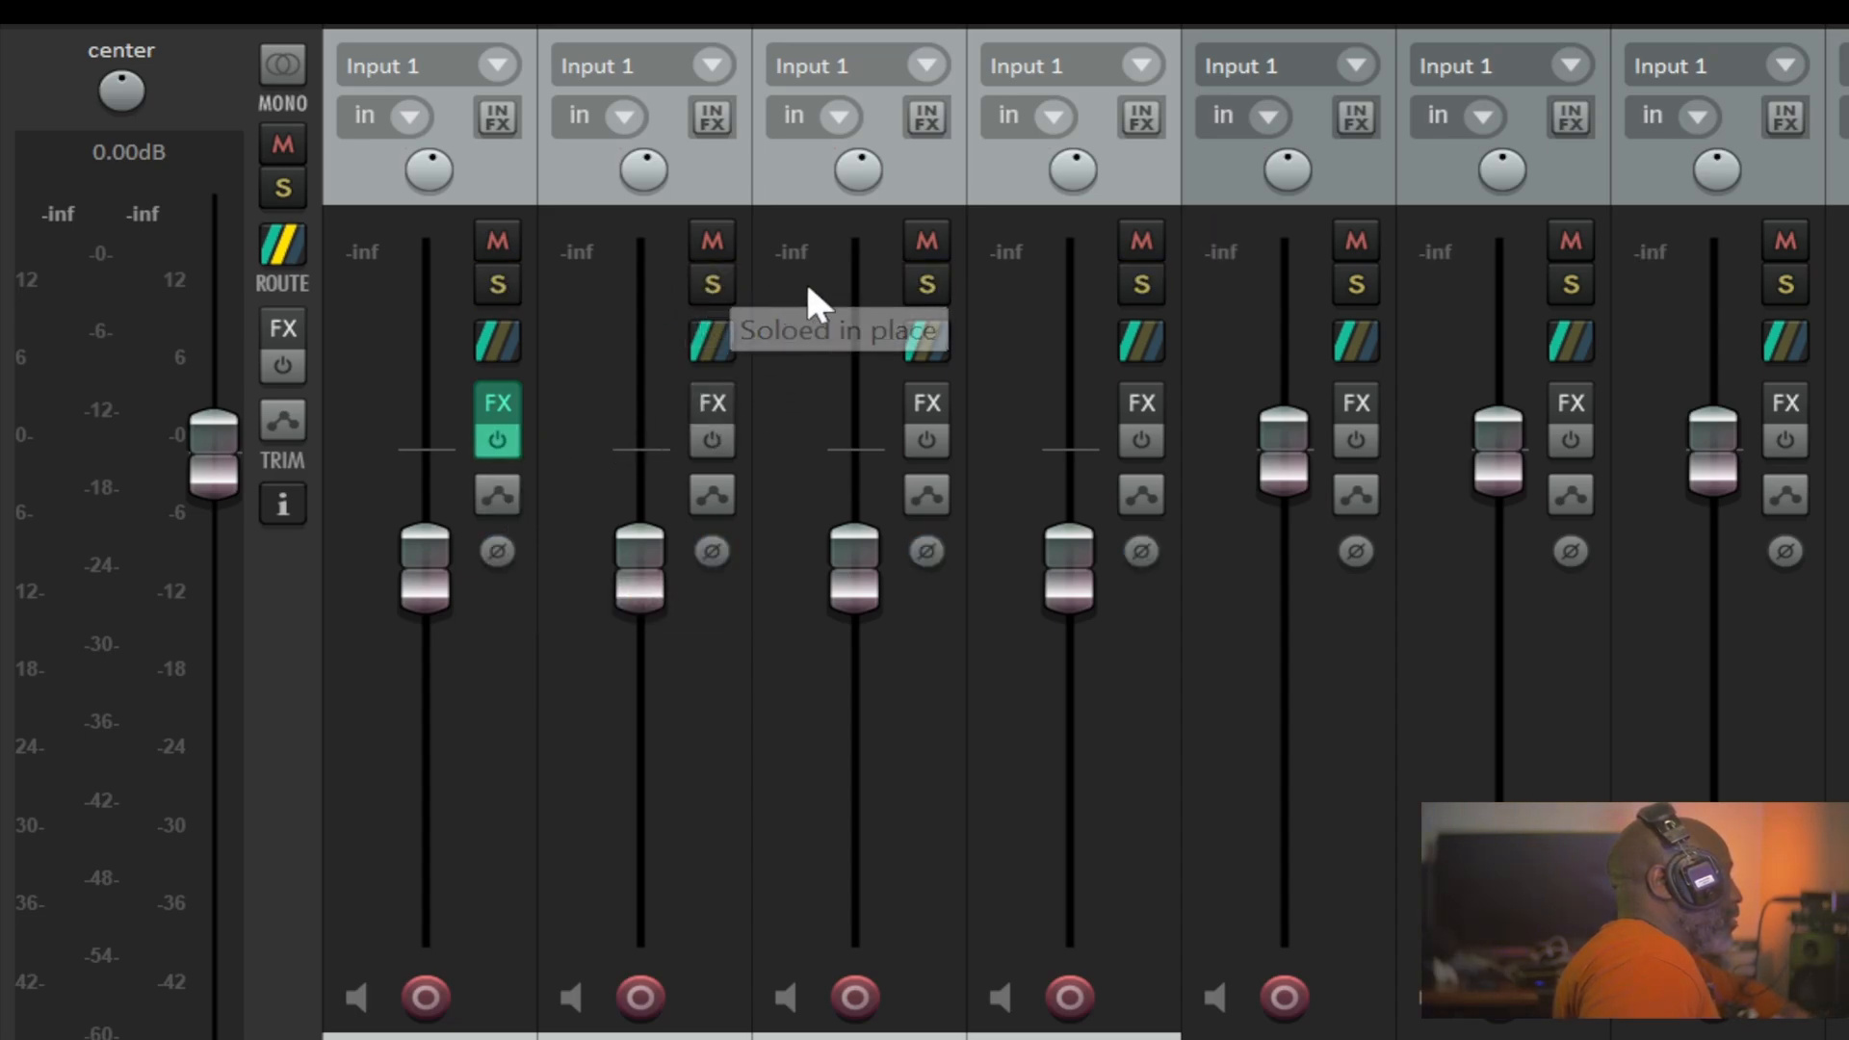
left_click(932, 236)
left_click(926, 241)
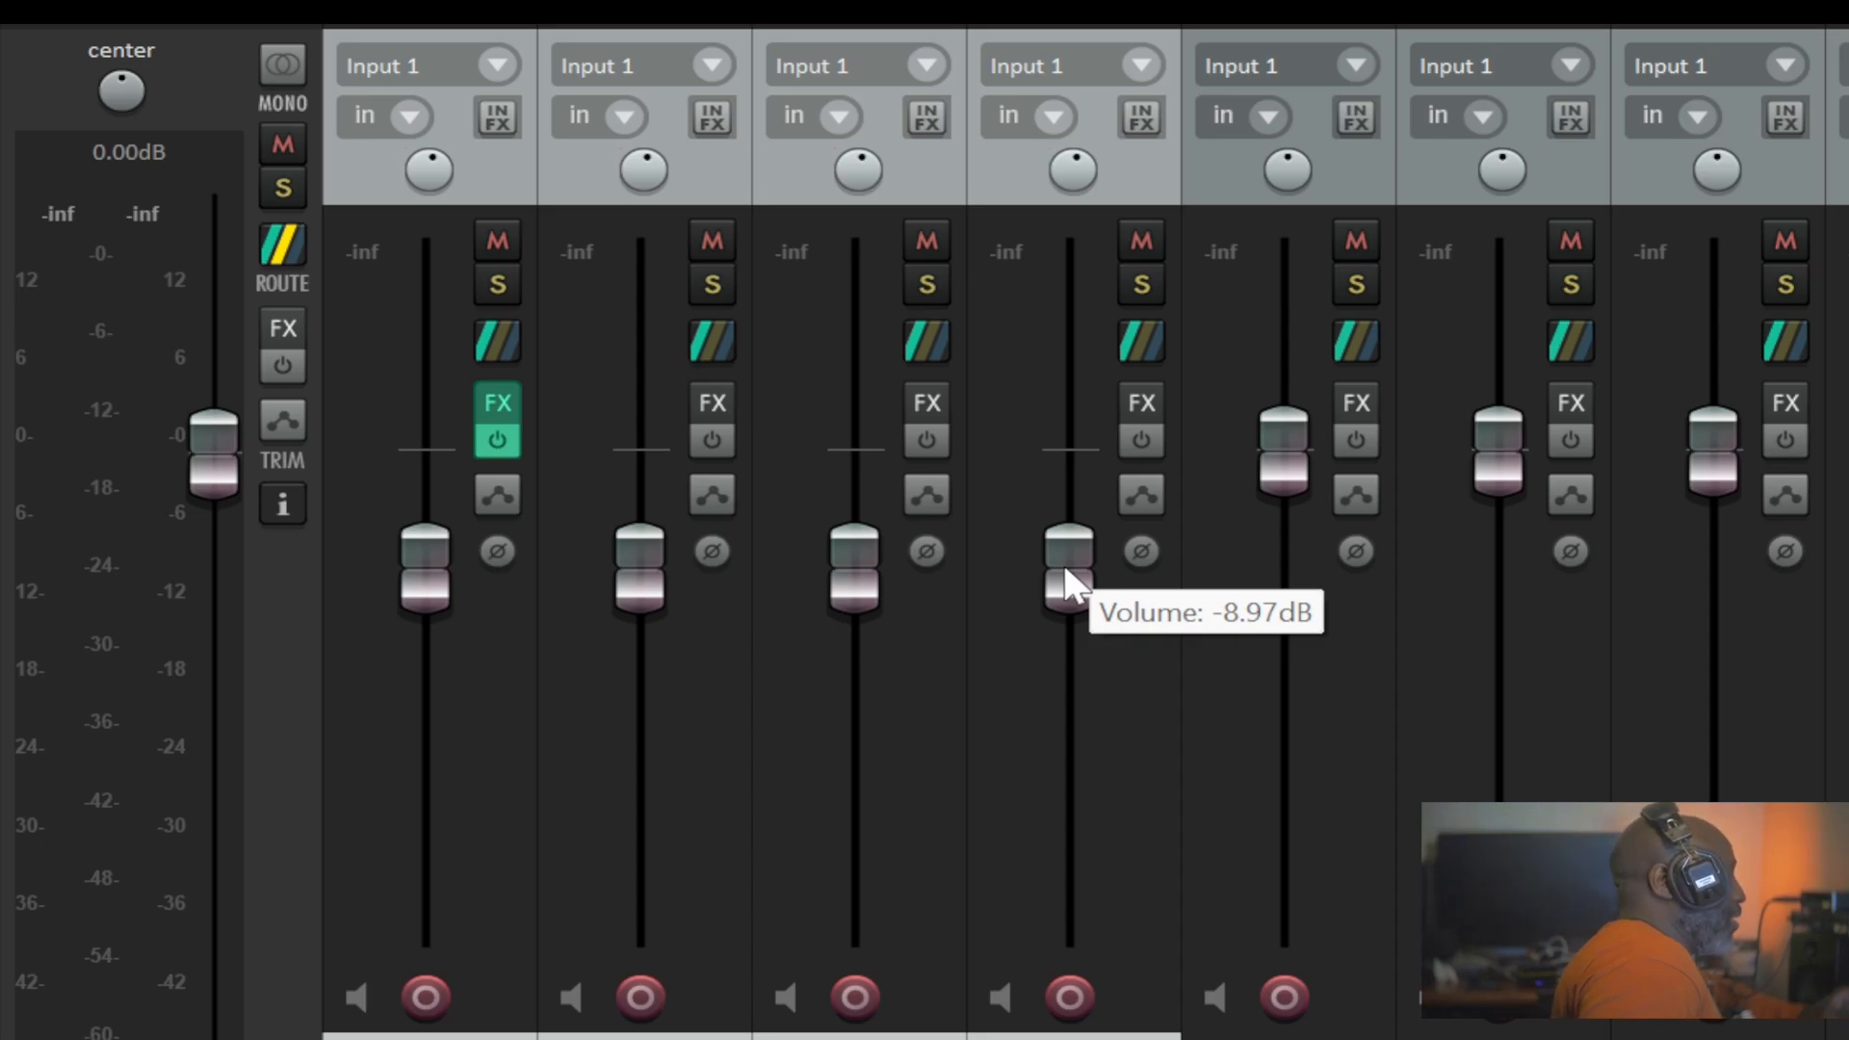
Lower only track 4 and set only track 2 to -20.0 dB, and raise the four selected tracks together slightly
left_click_drag(1063, 563, 1067, 634)
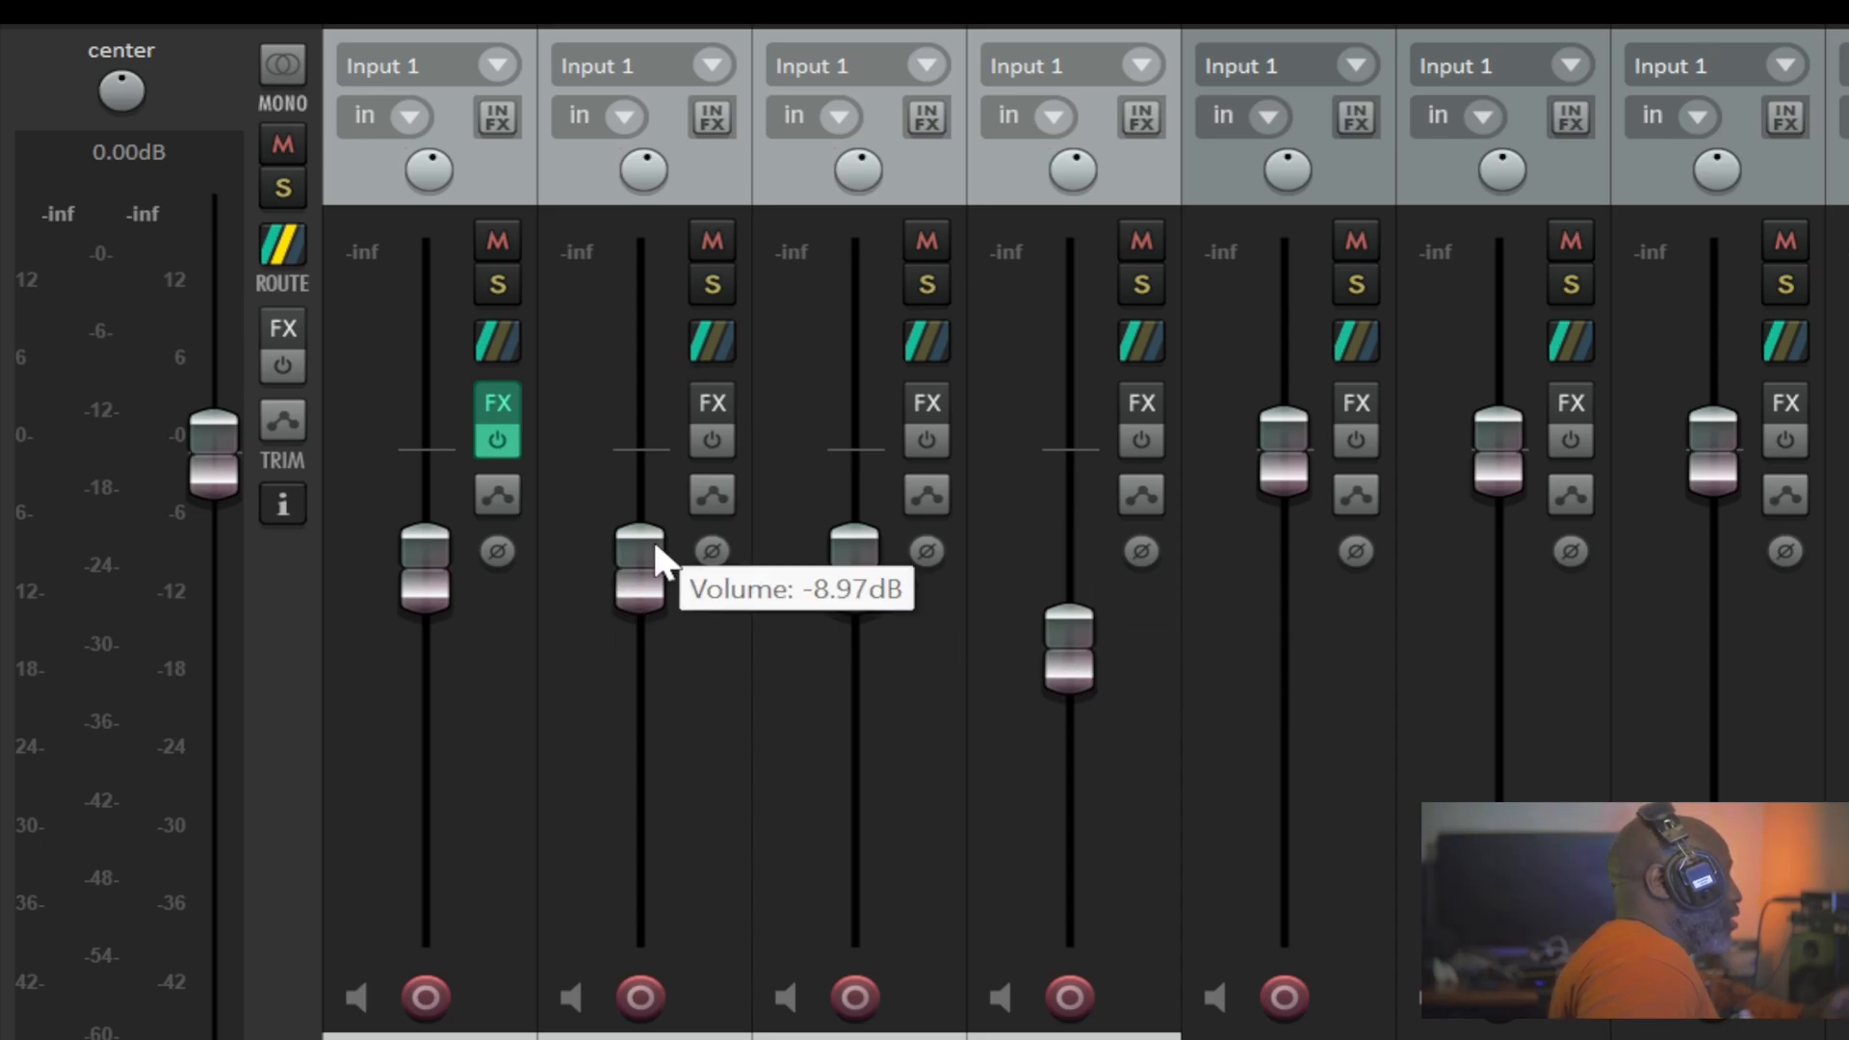
left_click_drag(655, 549, 655, 679)
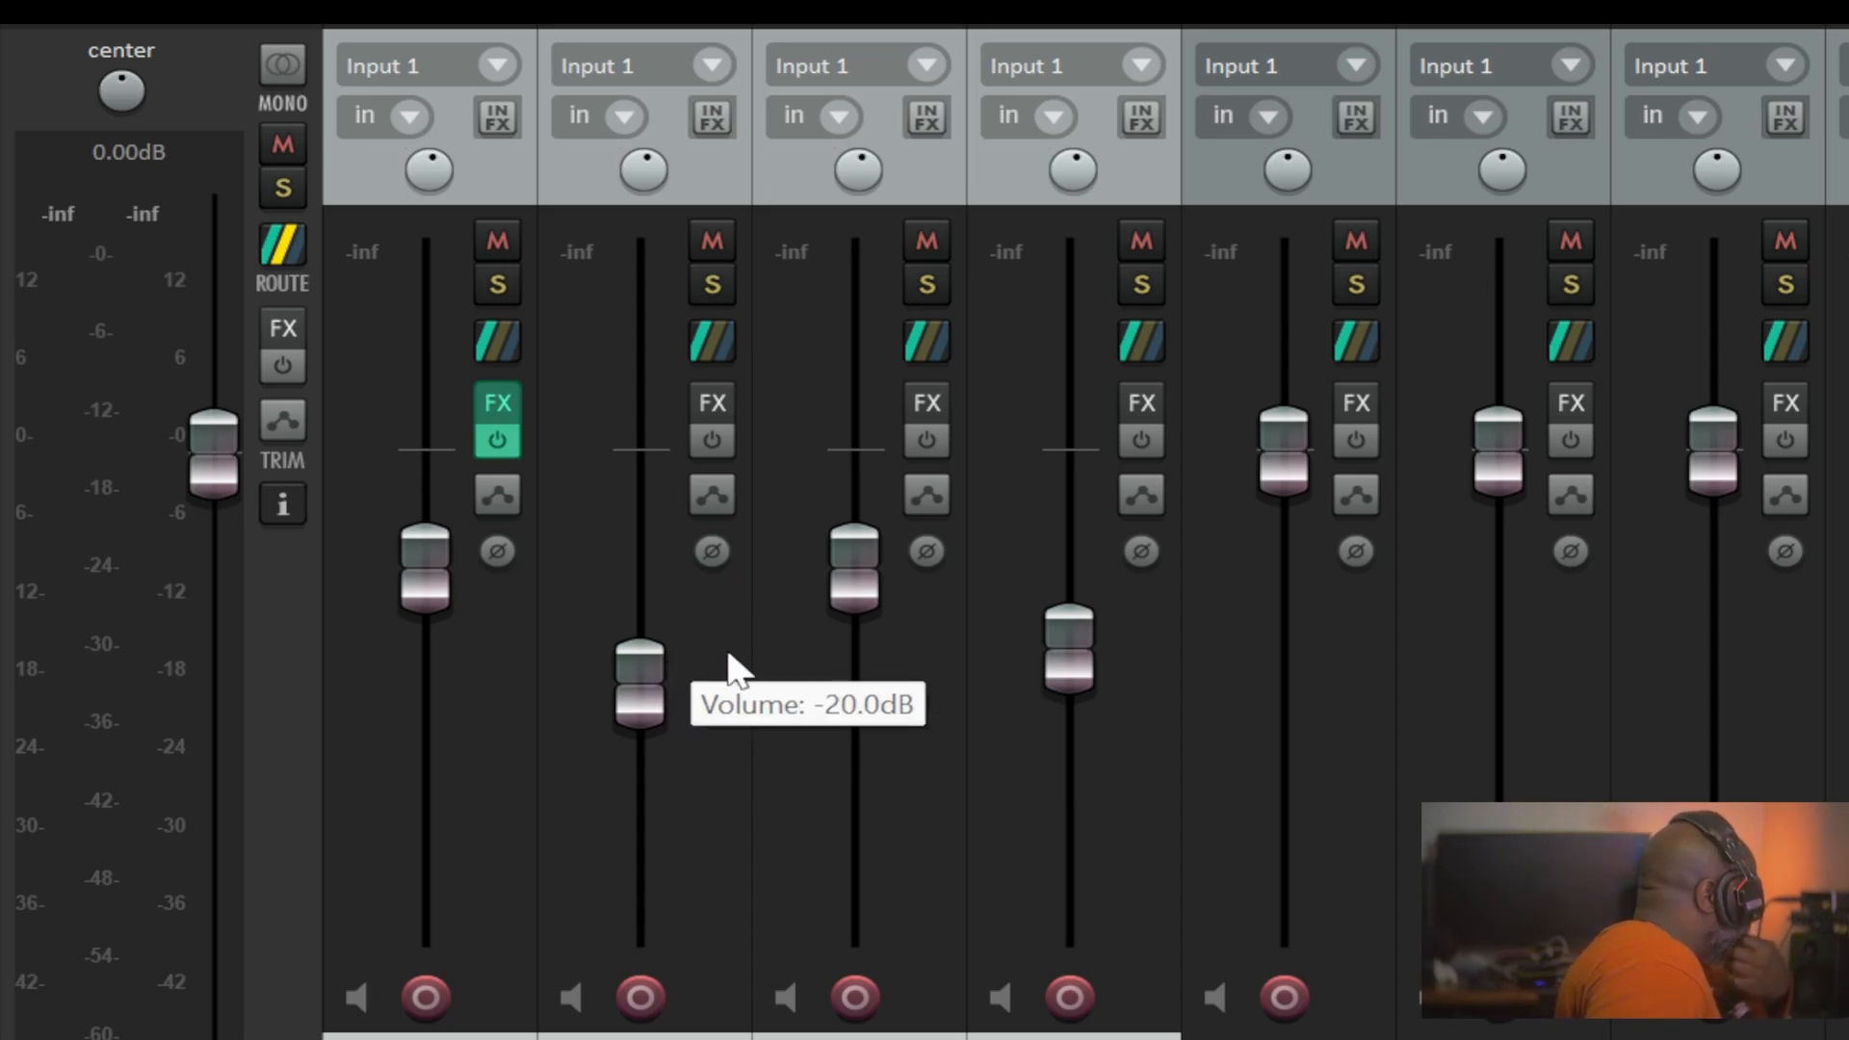
mouse_move(840, 585)
left_mouse_down()
mouse_move(838, 631)
mouse_move(824, 510)
mouse_move(836, 692)
mouse_move(851, 575)
mouse_move(854, 665)
mouse_move(840, 474)
mouse_move(839, 568)
left_mouse_up()
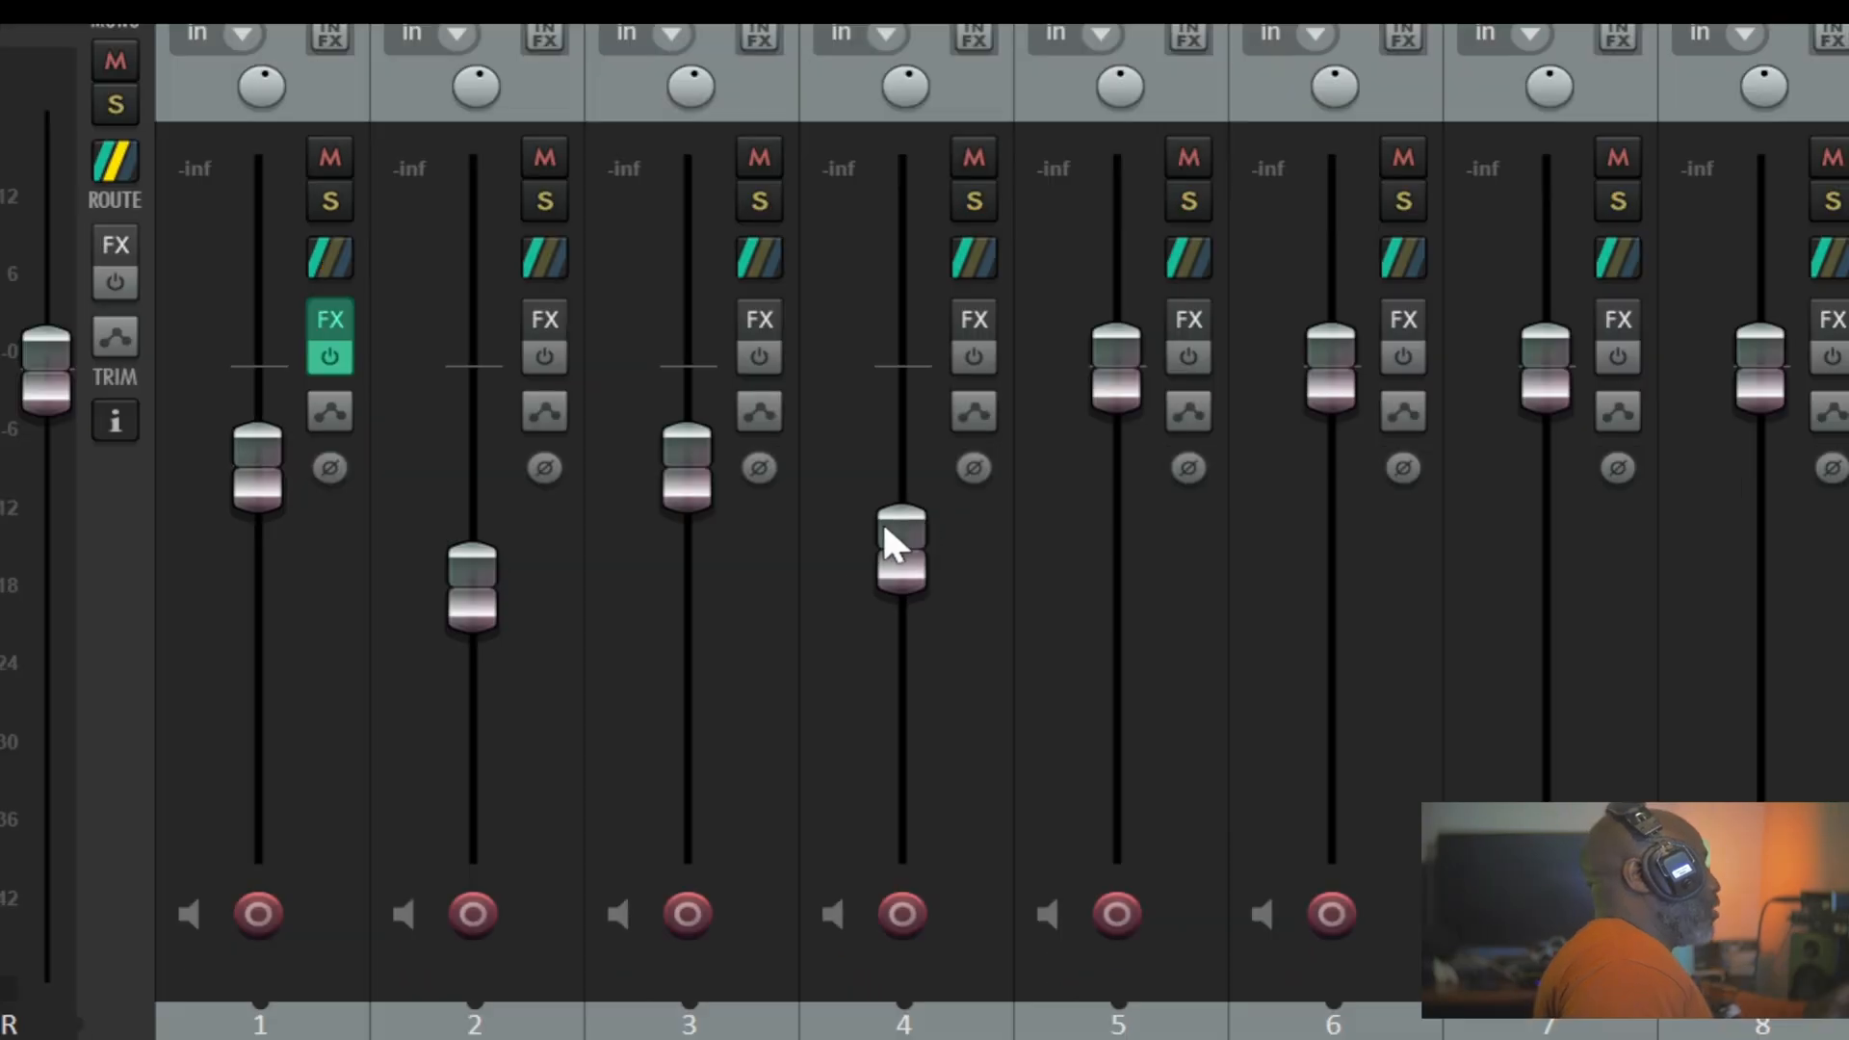
Reset the volume of tracks 4, 2, 3 and 1 individually to 0.00 dB
left_click_drag(886, 529, 913, 566)
double_click(914, 573)
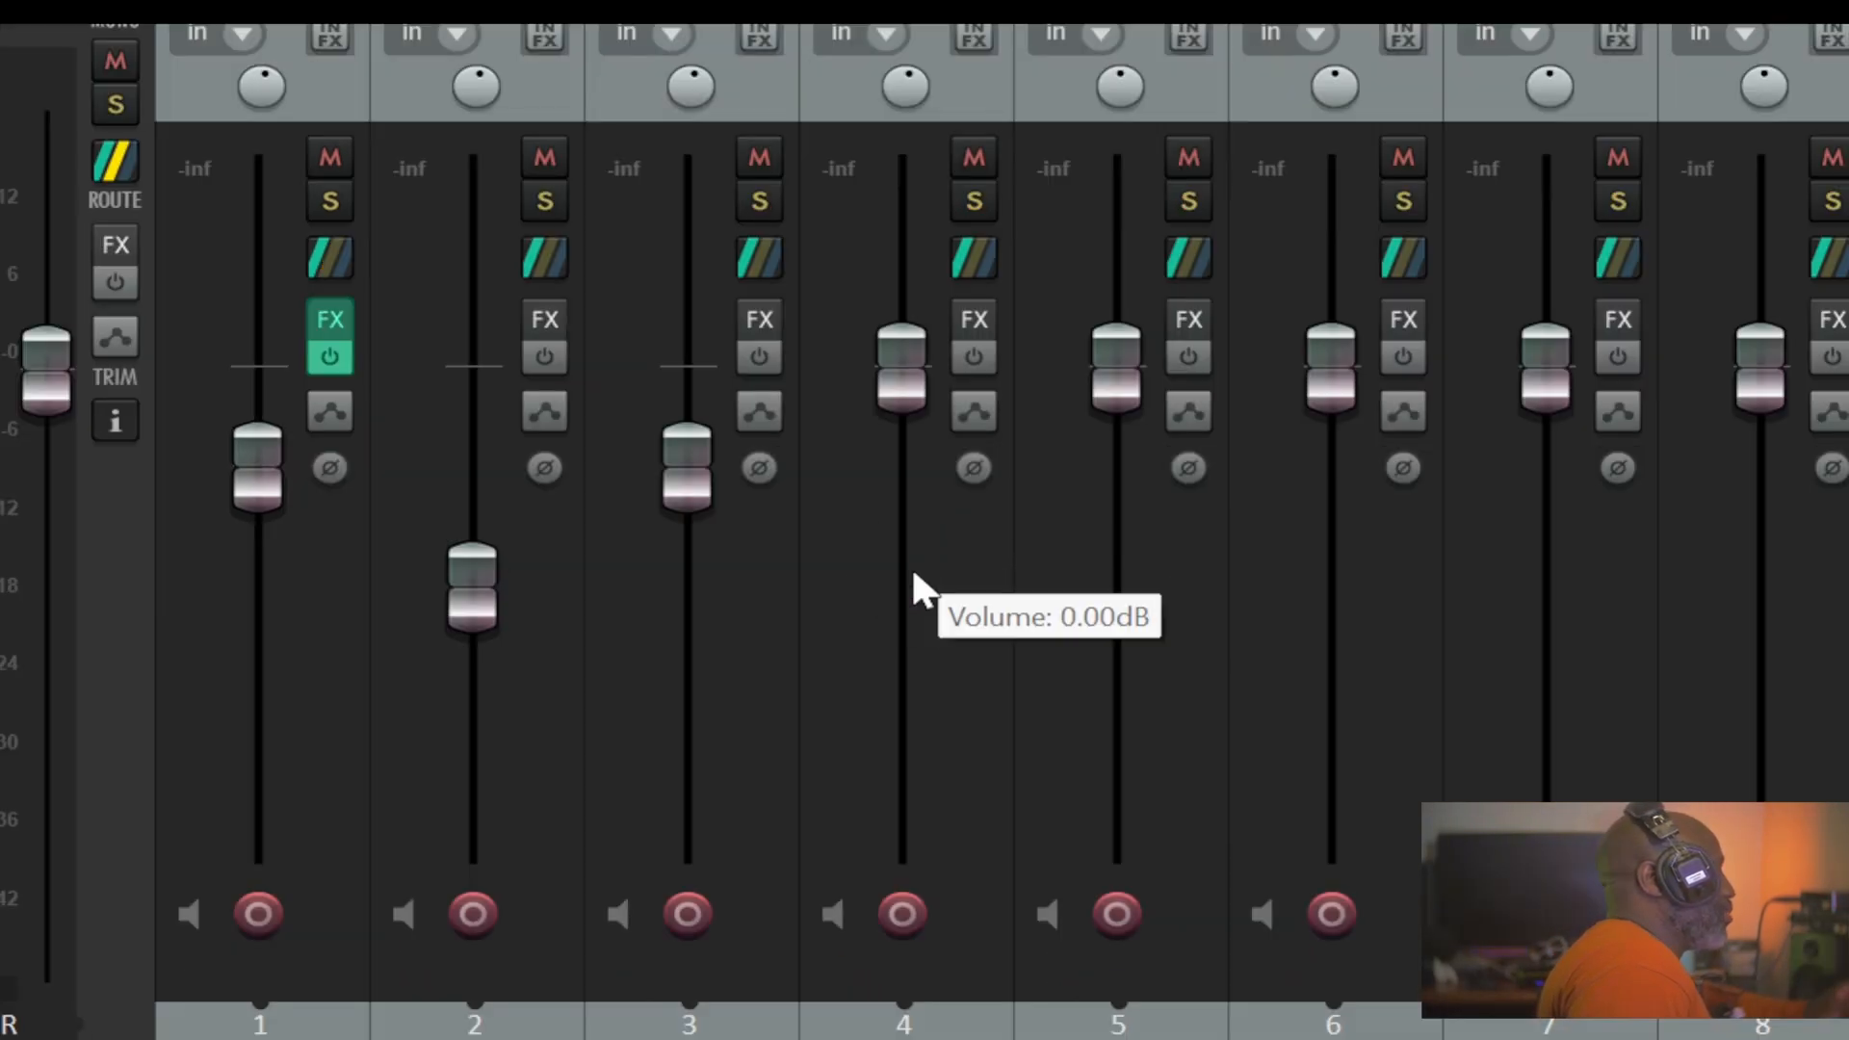
double_click(454, 589)
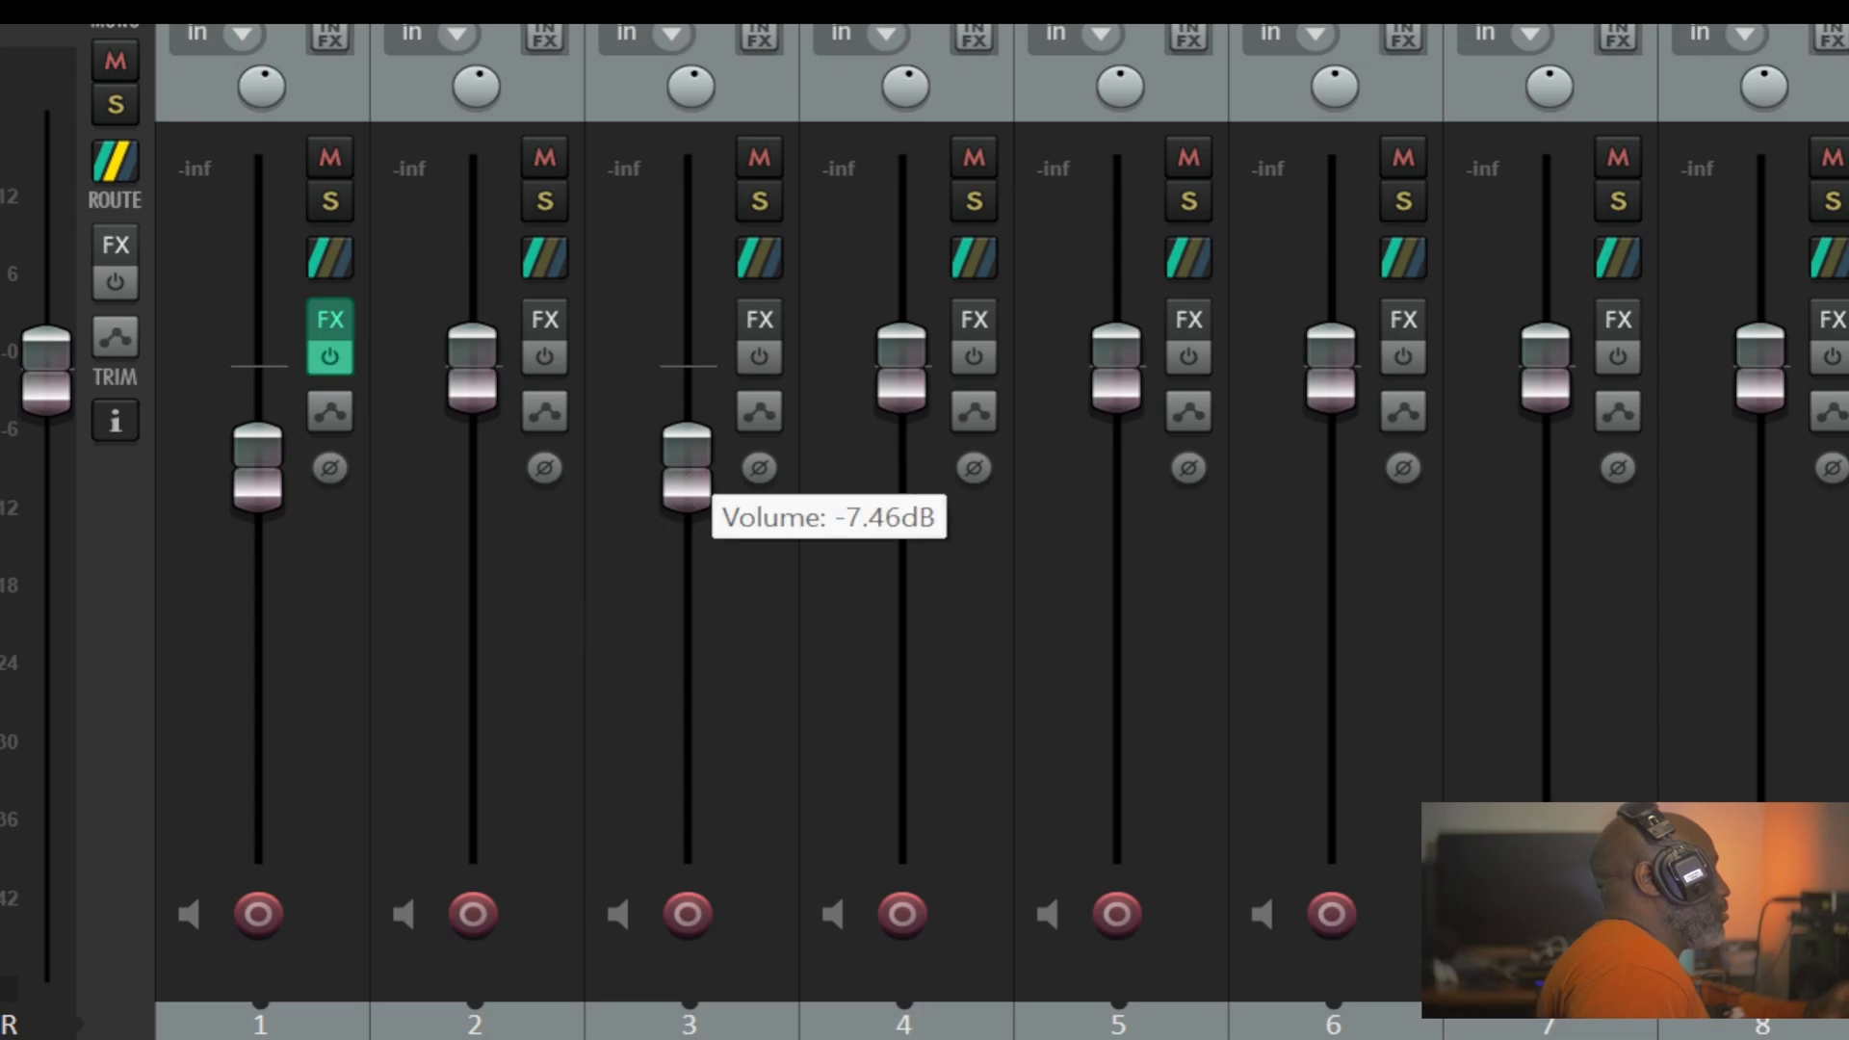
double_click(689, 482)
double_click(277, 470)
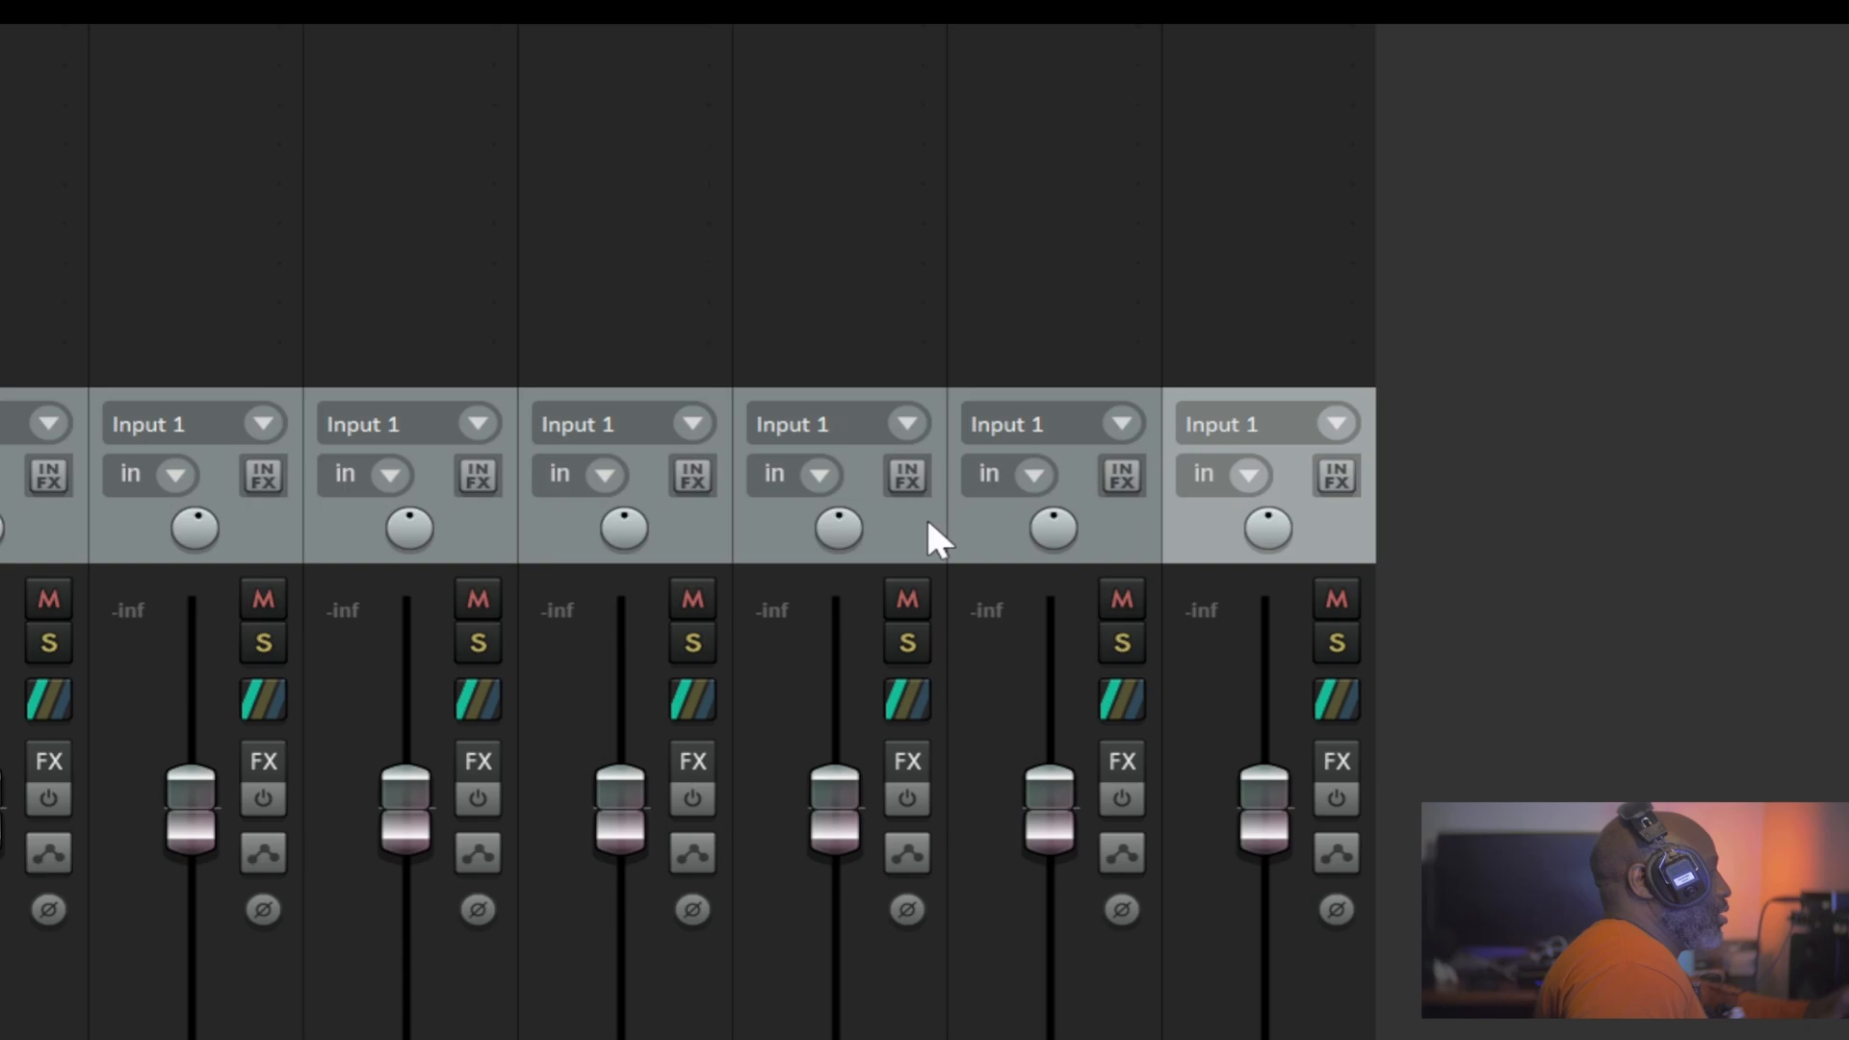
Select tracks 7 and 8, and set them together to a volume of -15.6 dB and a pan of 56% left
left_click(963, 525)
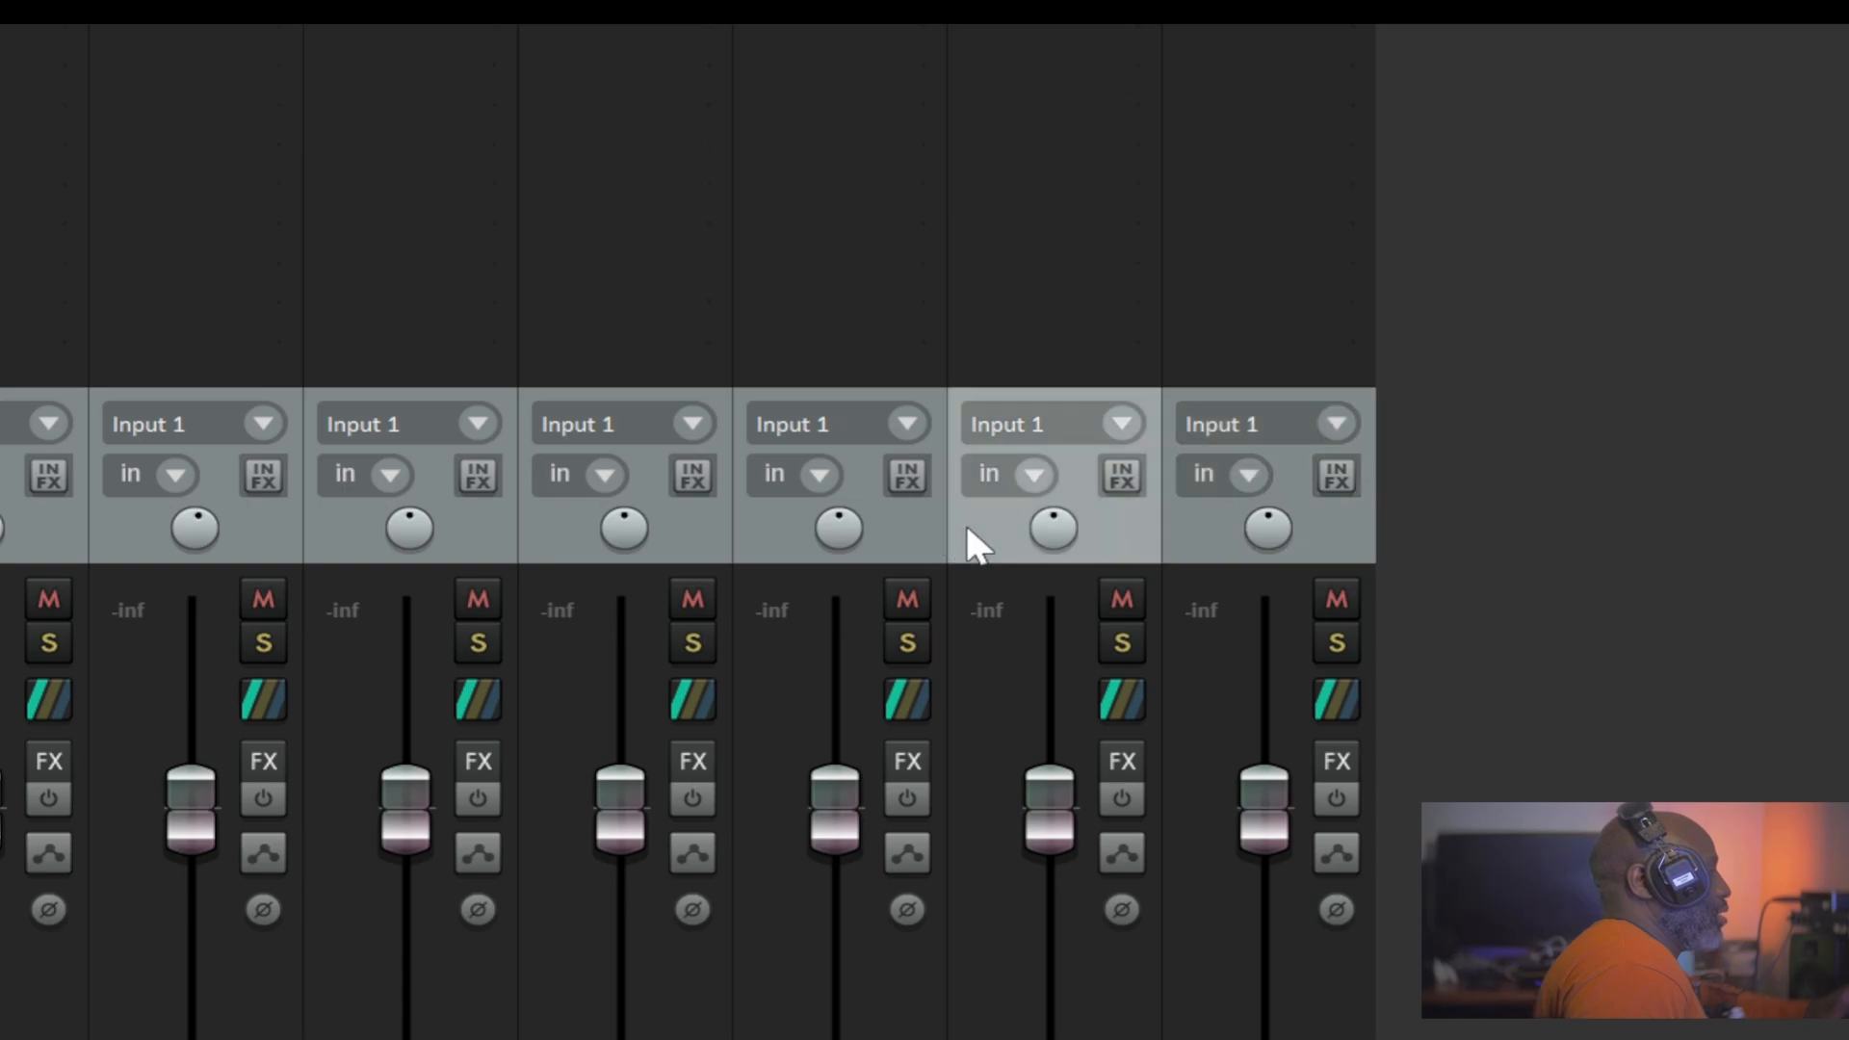
left_click(919, 511, "ctrl")
left_click_drag(847, 819, 822, 982)
left_click_drag(839, 528, 930, 569)
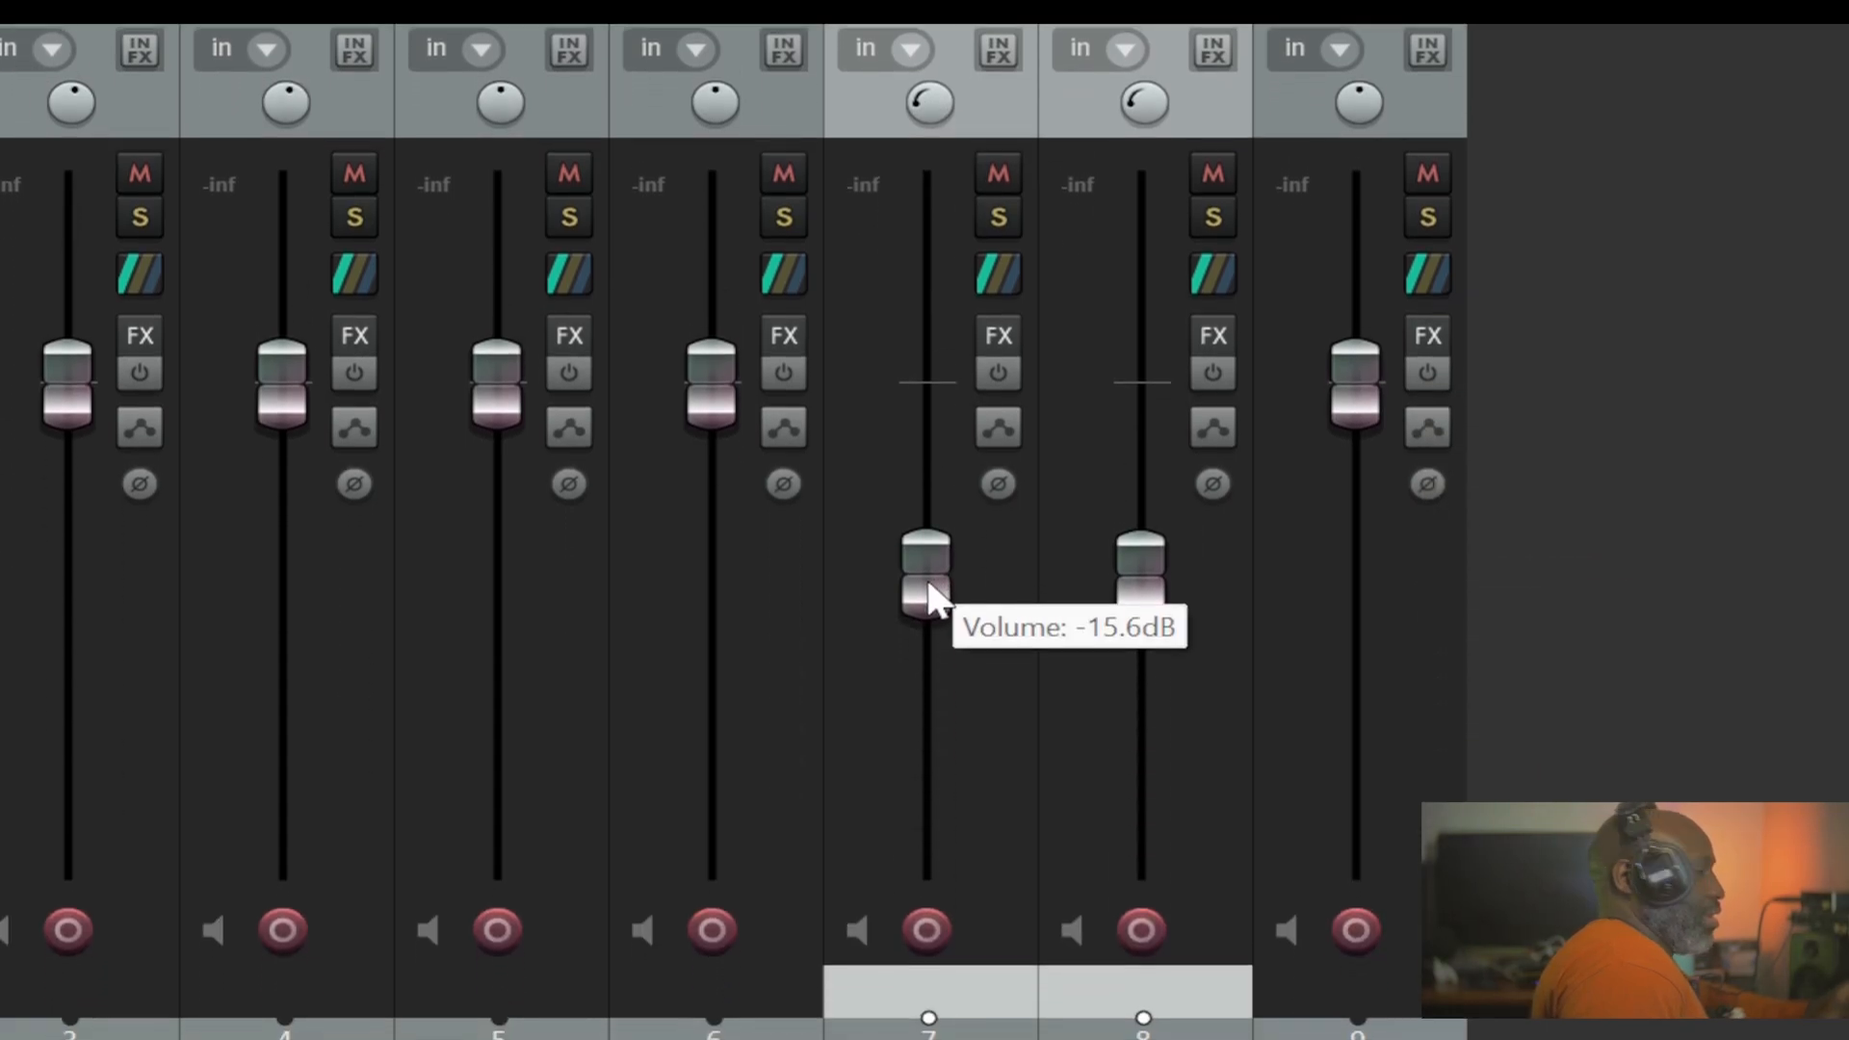
Reset the volume and the pan of tracks 7 and 8 to their default values
left_click(928, 592, "alt")
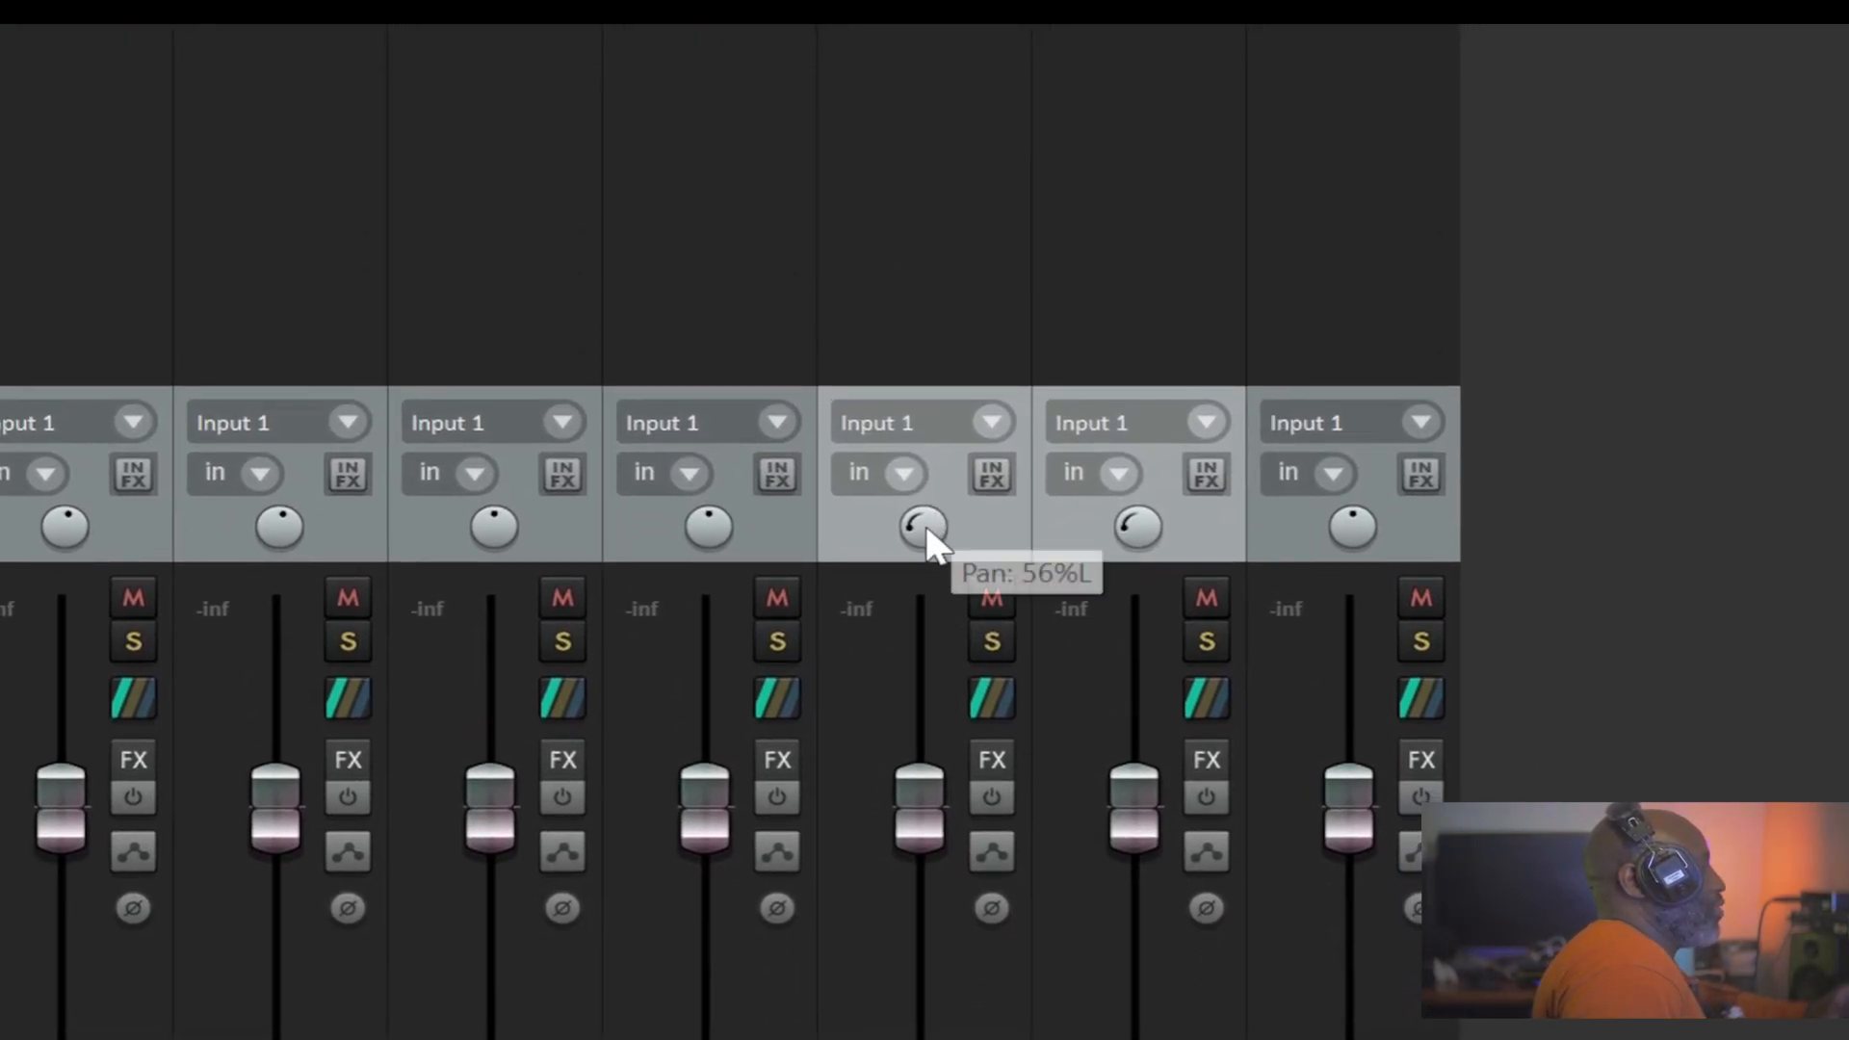
left_click(932, 132, "alt")
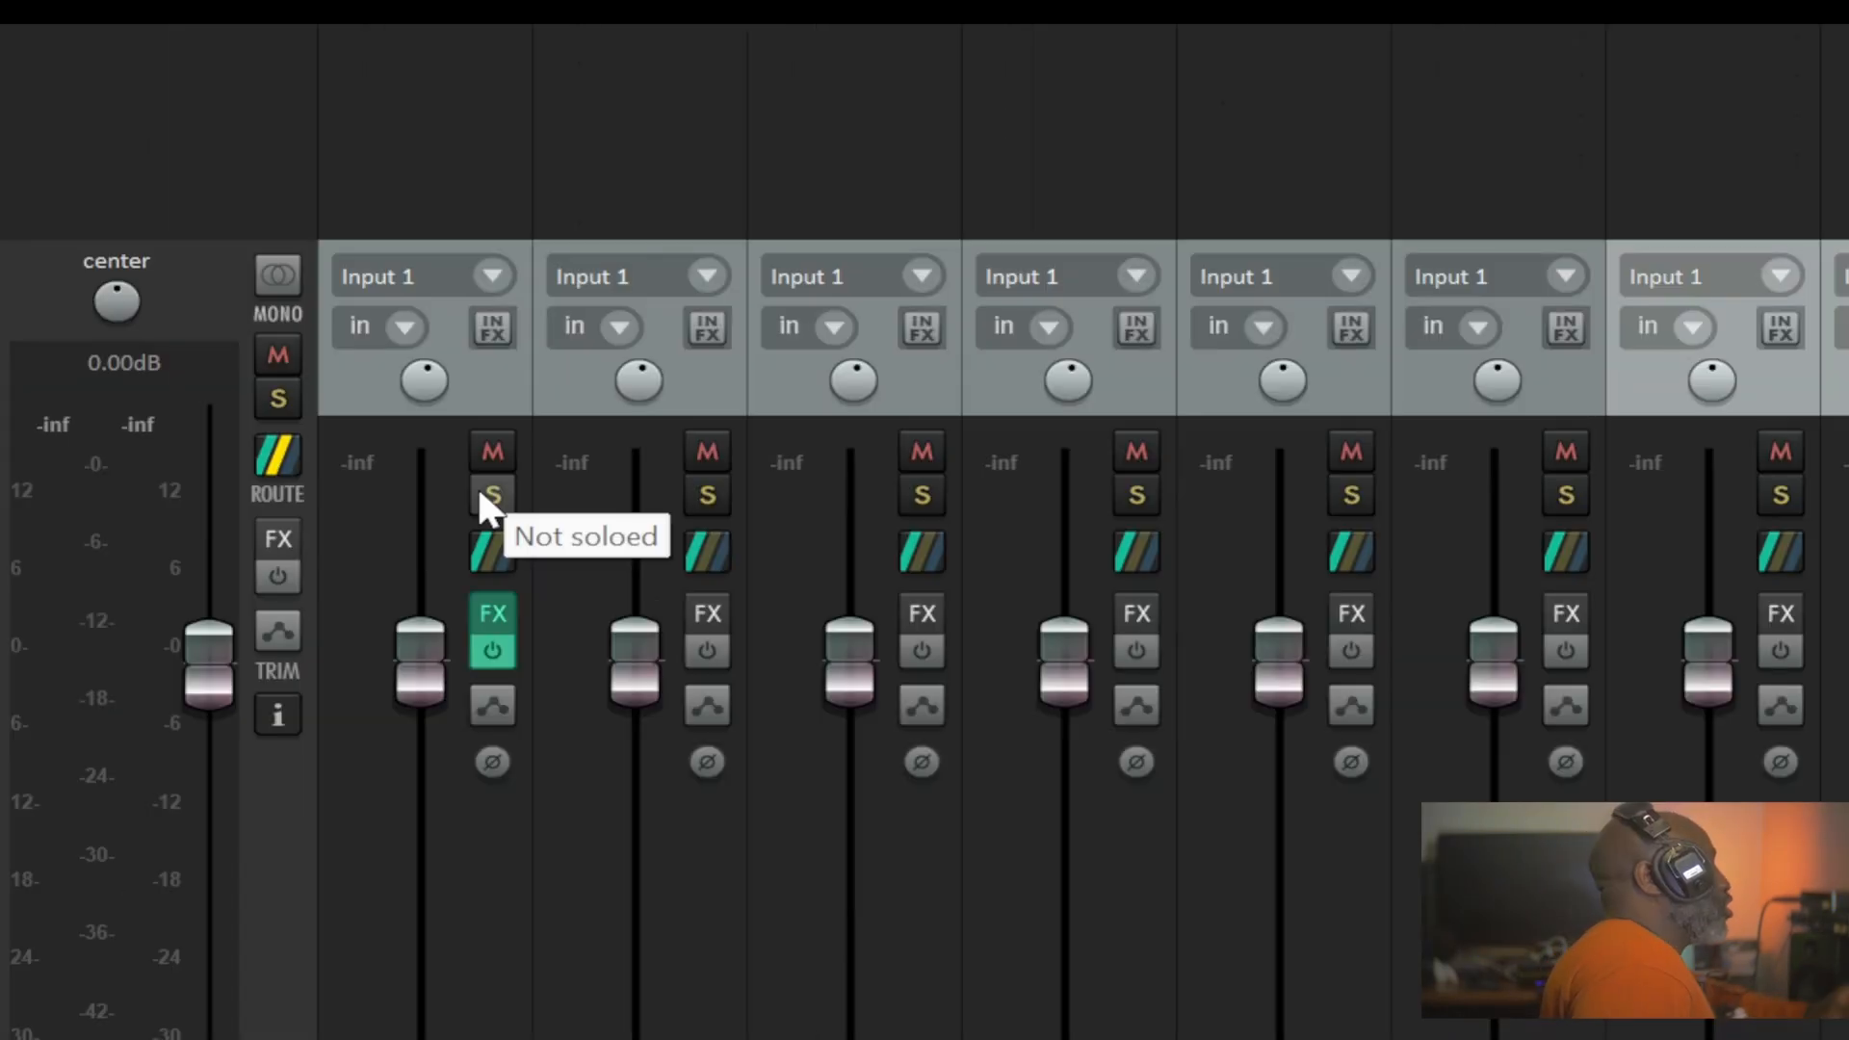
Solo all nine tracks in one sweep across the mixer and unsolo them all by sweeping back
mouse_move(480, 494)
left_mouse_down()
mouse_move(1580, 466)
mouse_move(1848, 510)
left_mouse_up()
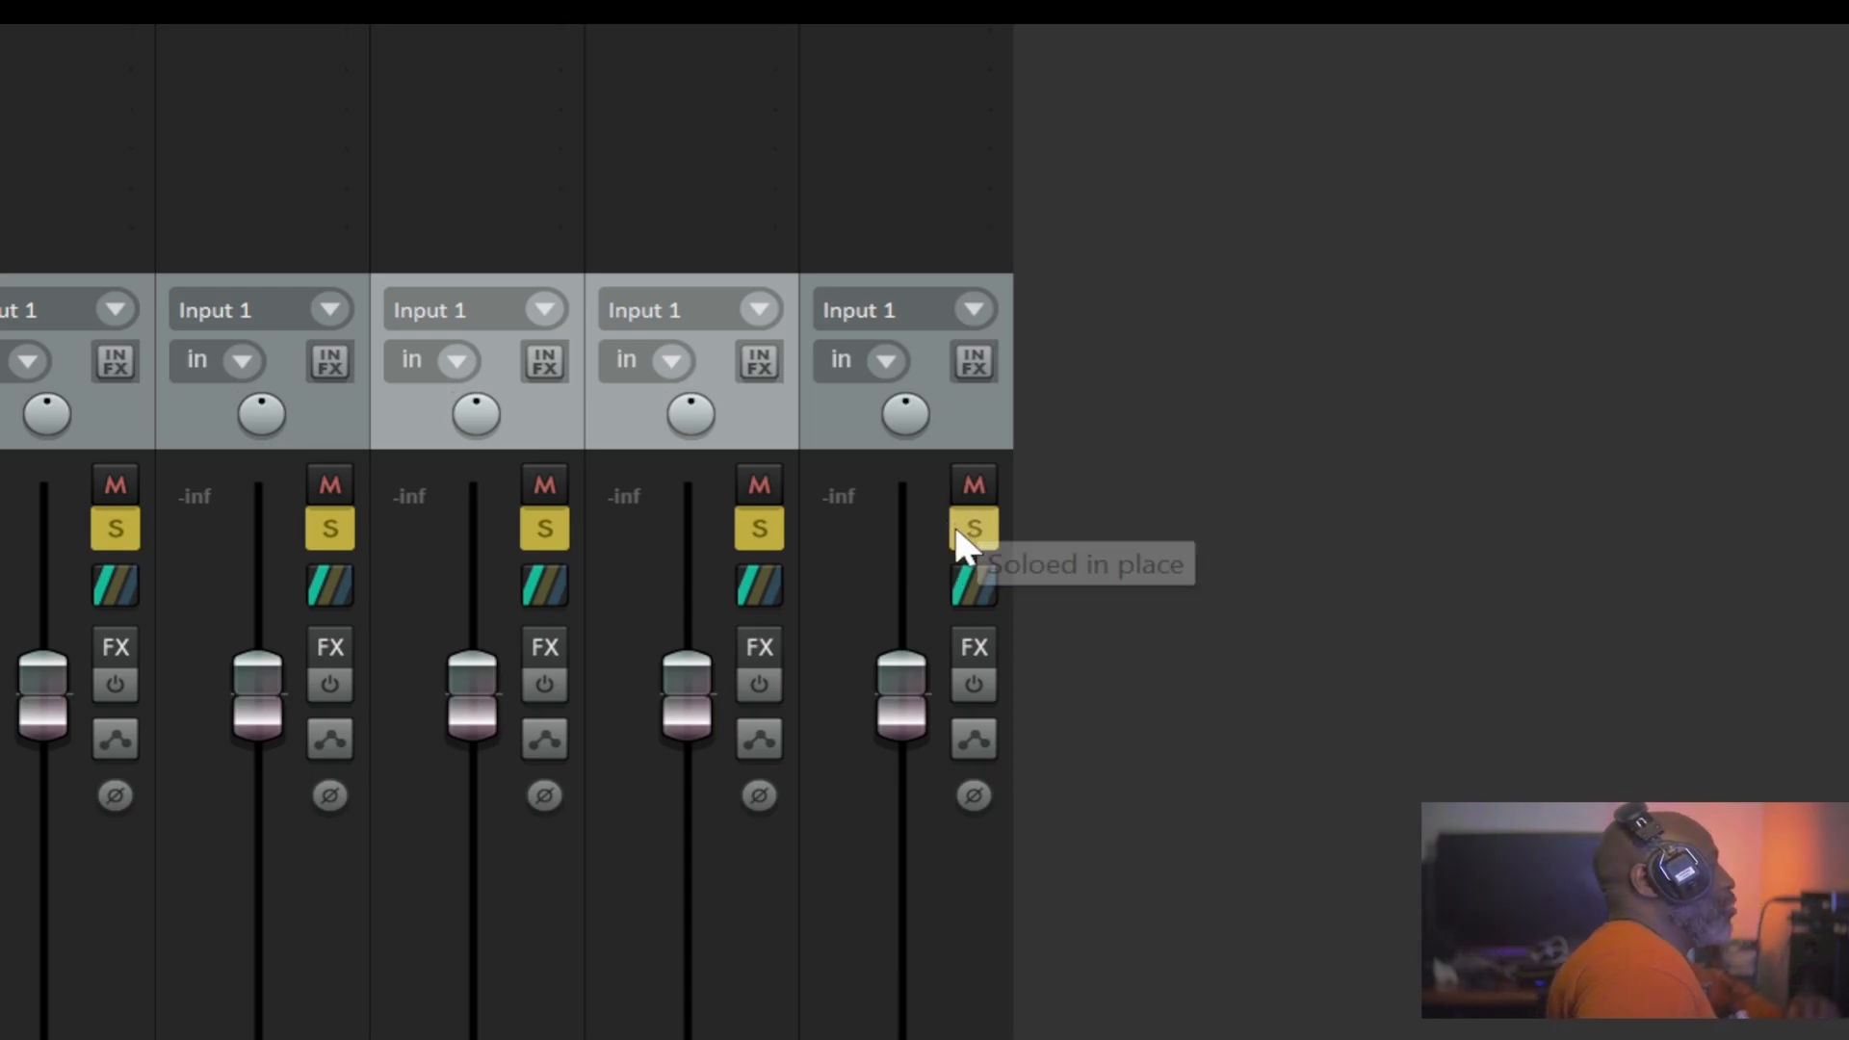
mouse_move(961, 539)
left_mouse_down()
mouse_move(363, 536)
mouse_move(1583, 539)
left_mouse_up()
left_click(449, 517)
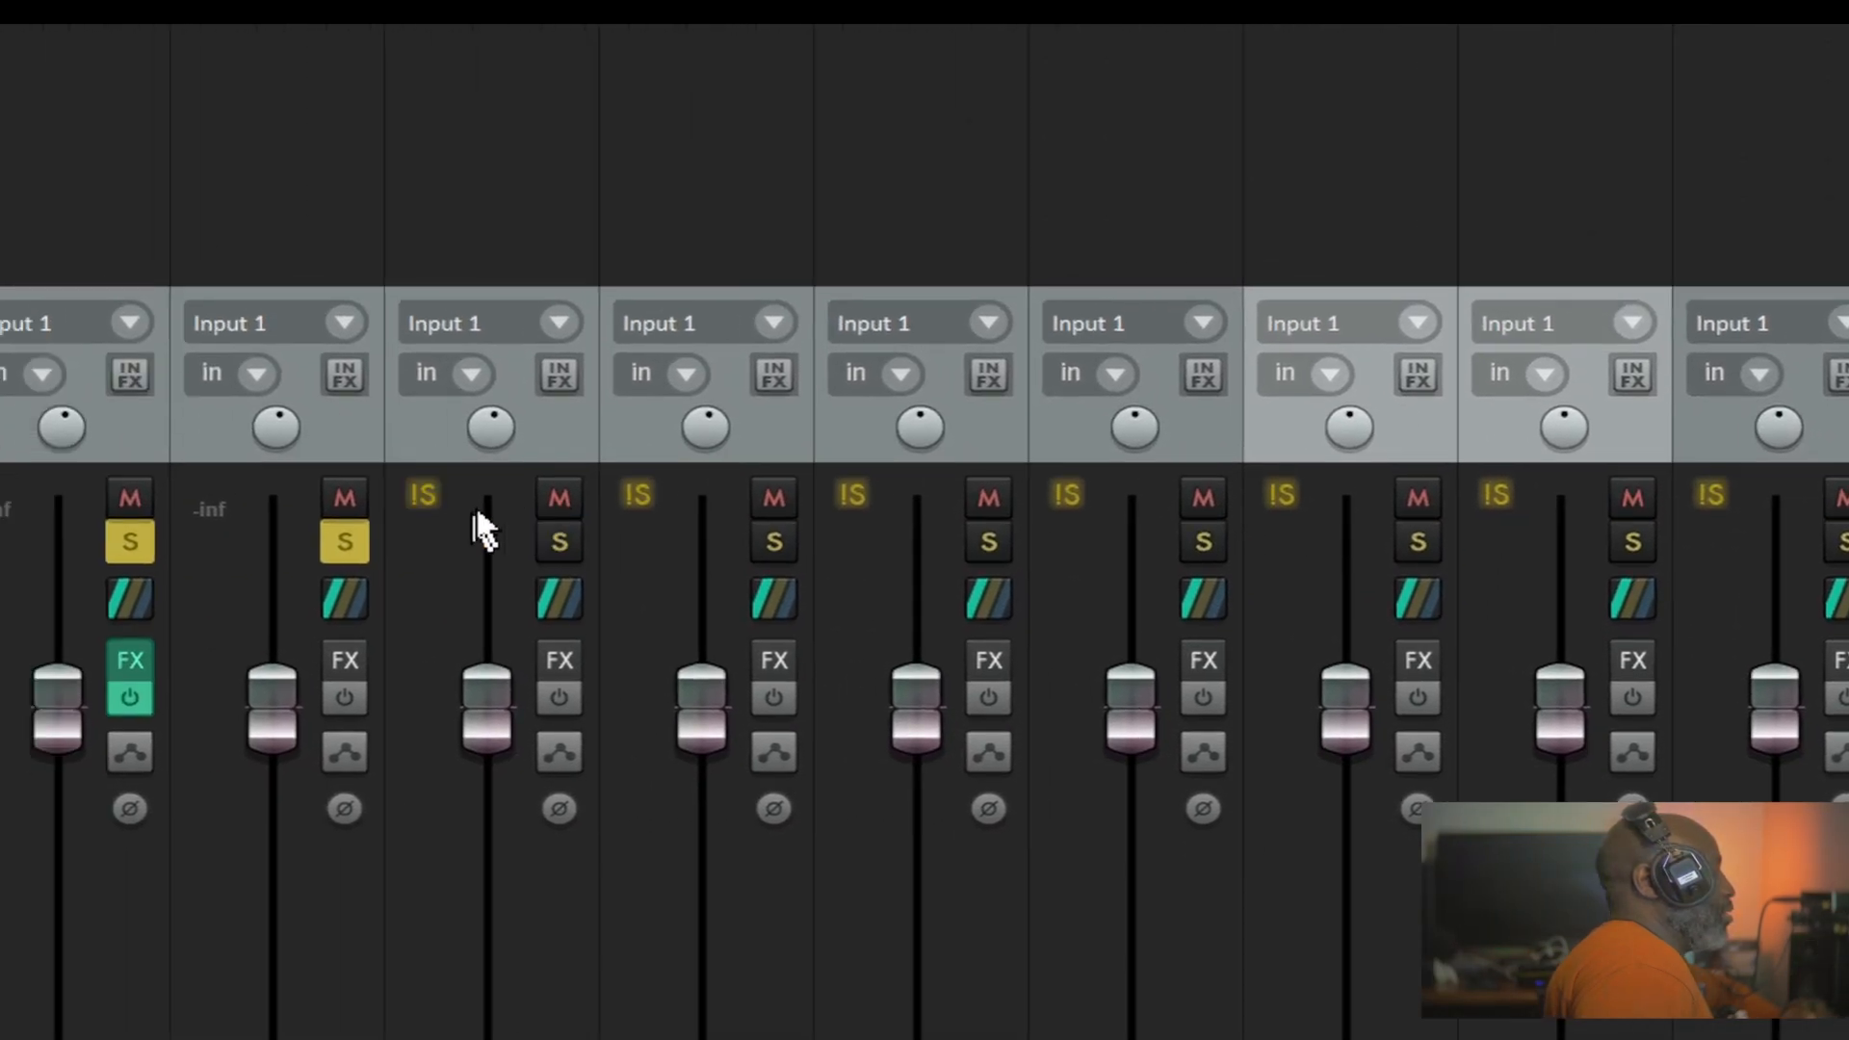
left_click(475, 520)
Mute and unmute tracks 1 to 3 by sweeping across them, and solo and unsolo tracks 3 to 5 likewise
mouse_move(484, 520)
left_mouse_down()
mouse_move(1614, 535)
mouse_move(459, 517)
mouse_move(894, 489)
left_mouse_up()
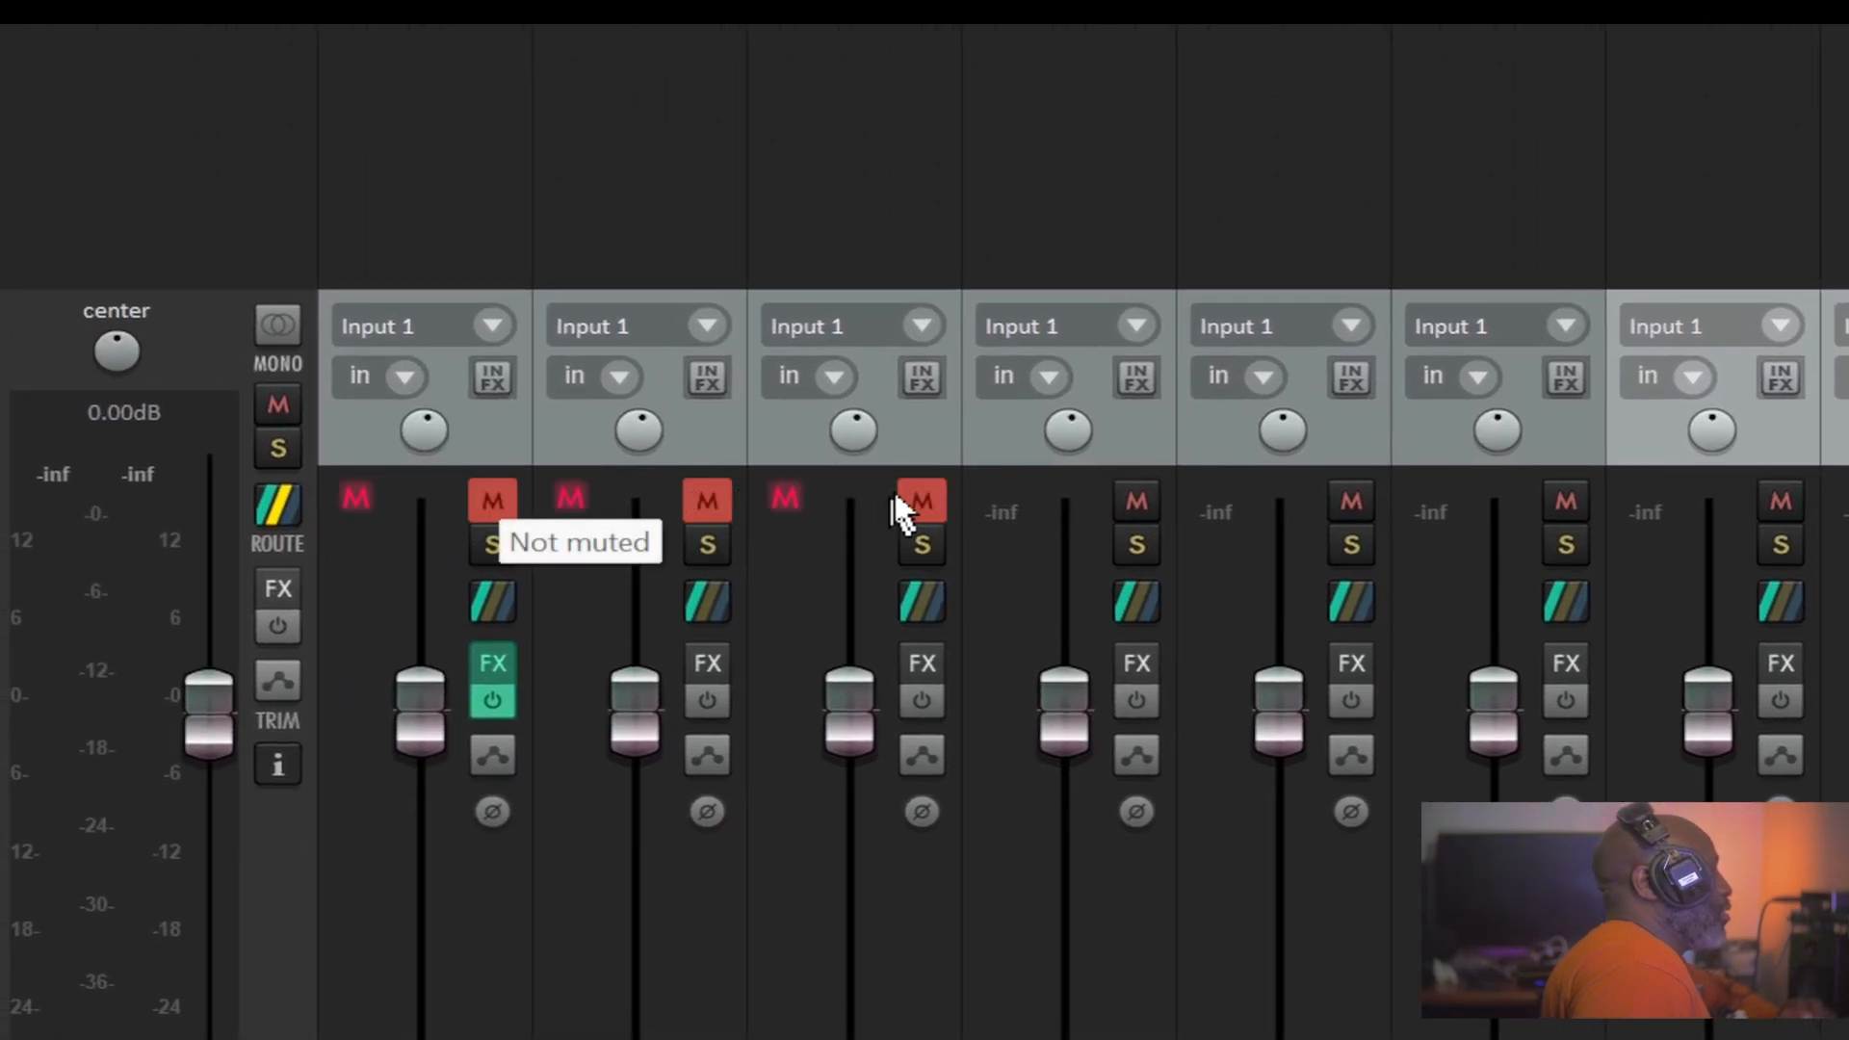
left_click_drag(488, 501, 756, 494)
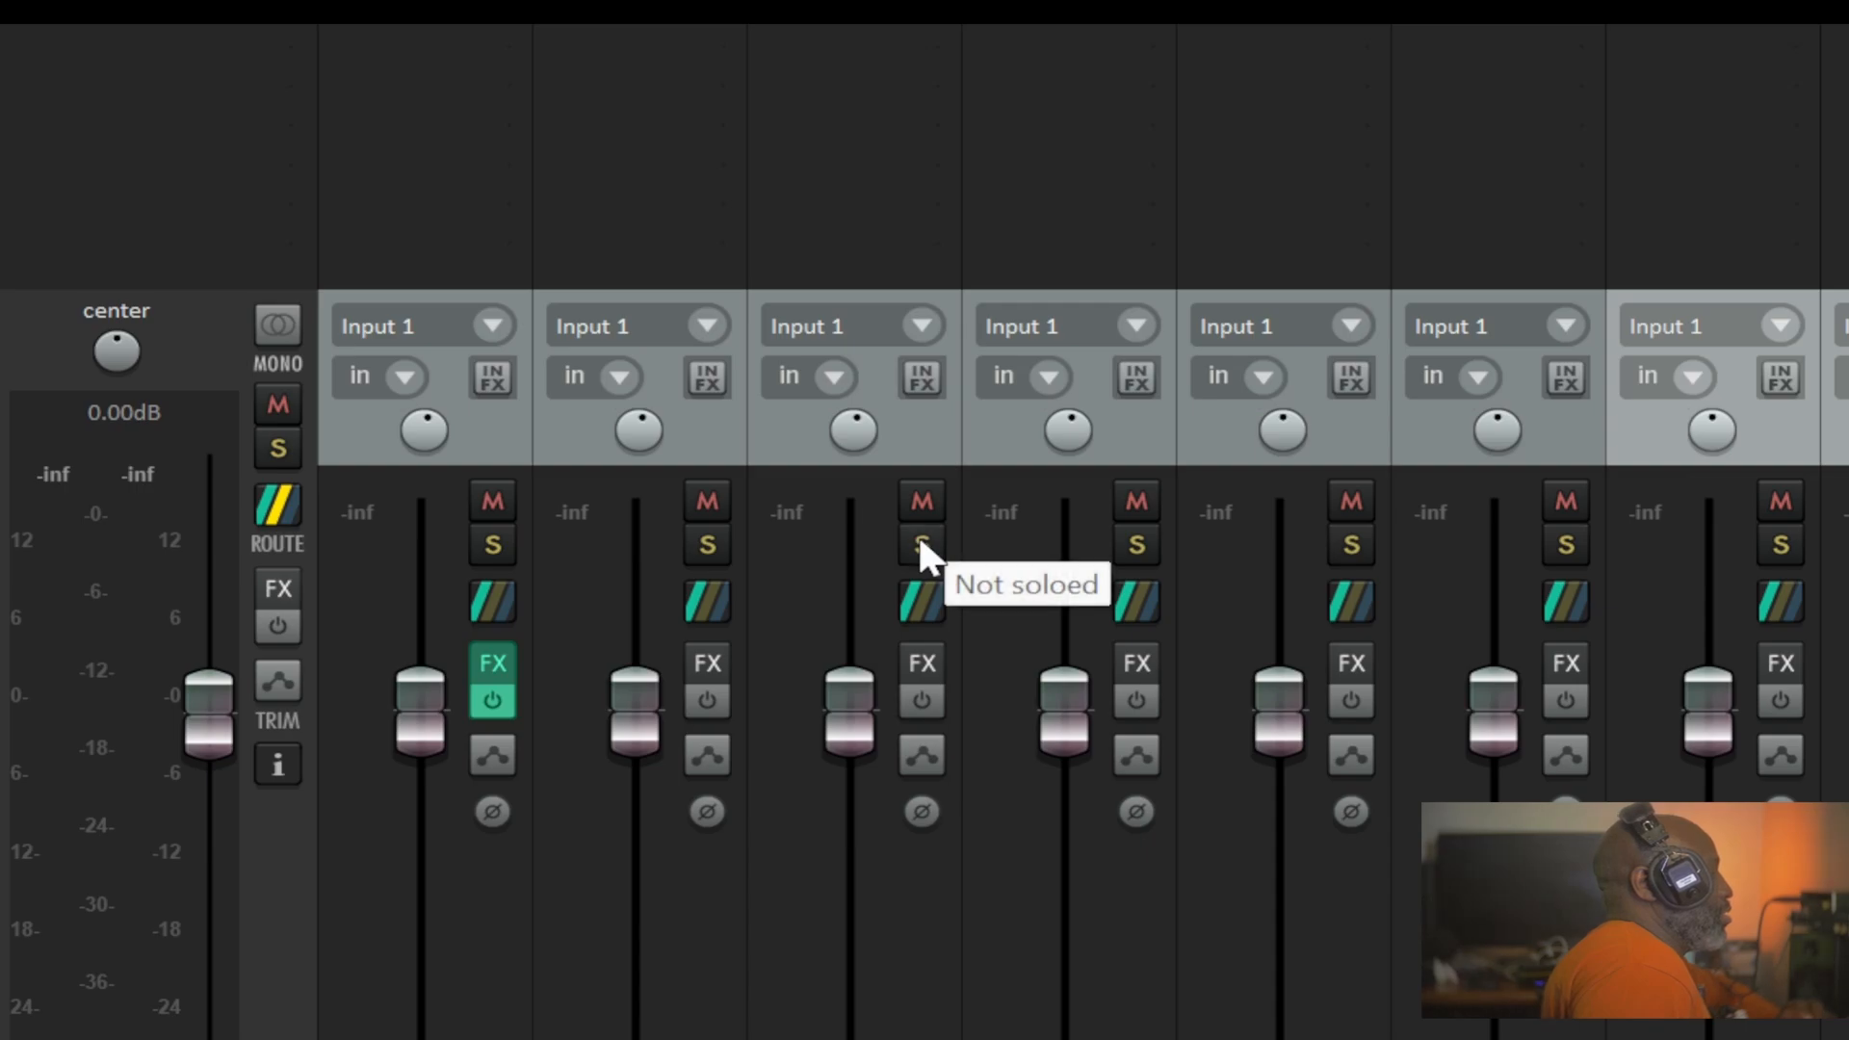
left_click_drag(920, 545, 1386, 557)
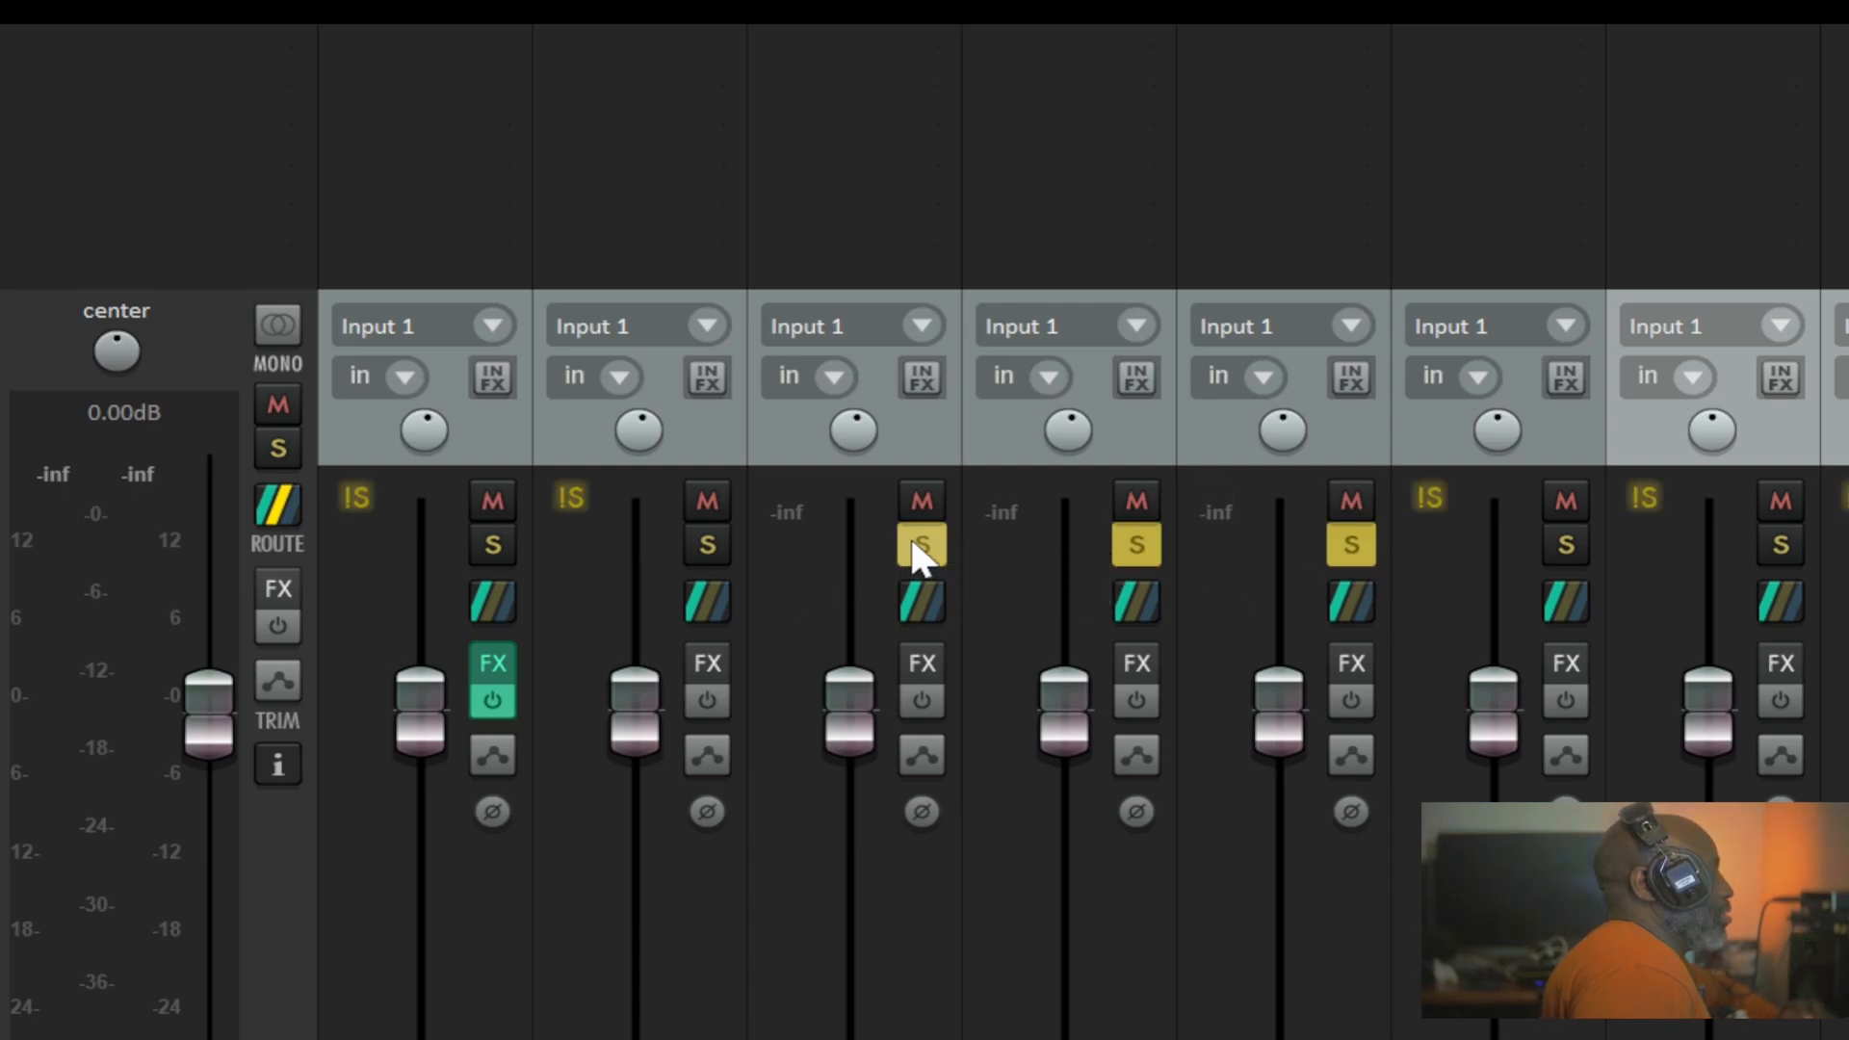
left_click_drag(917, 551, 1389, 551)
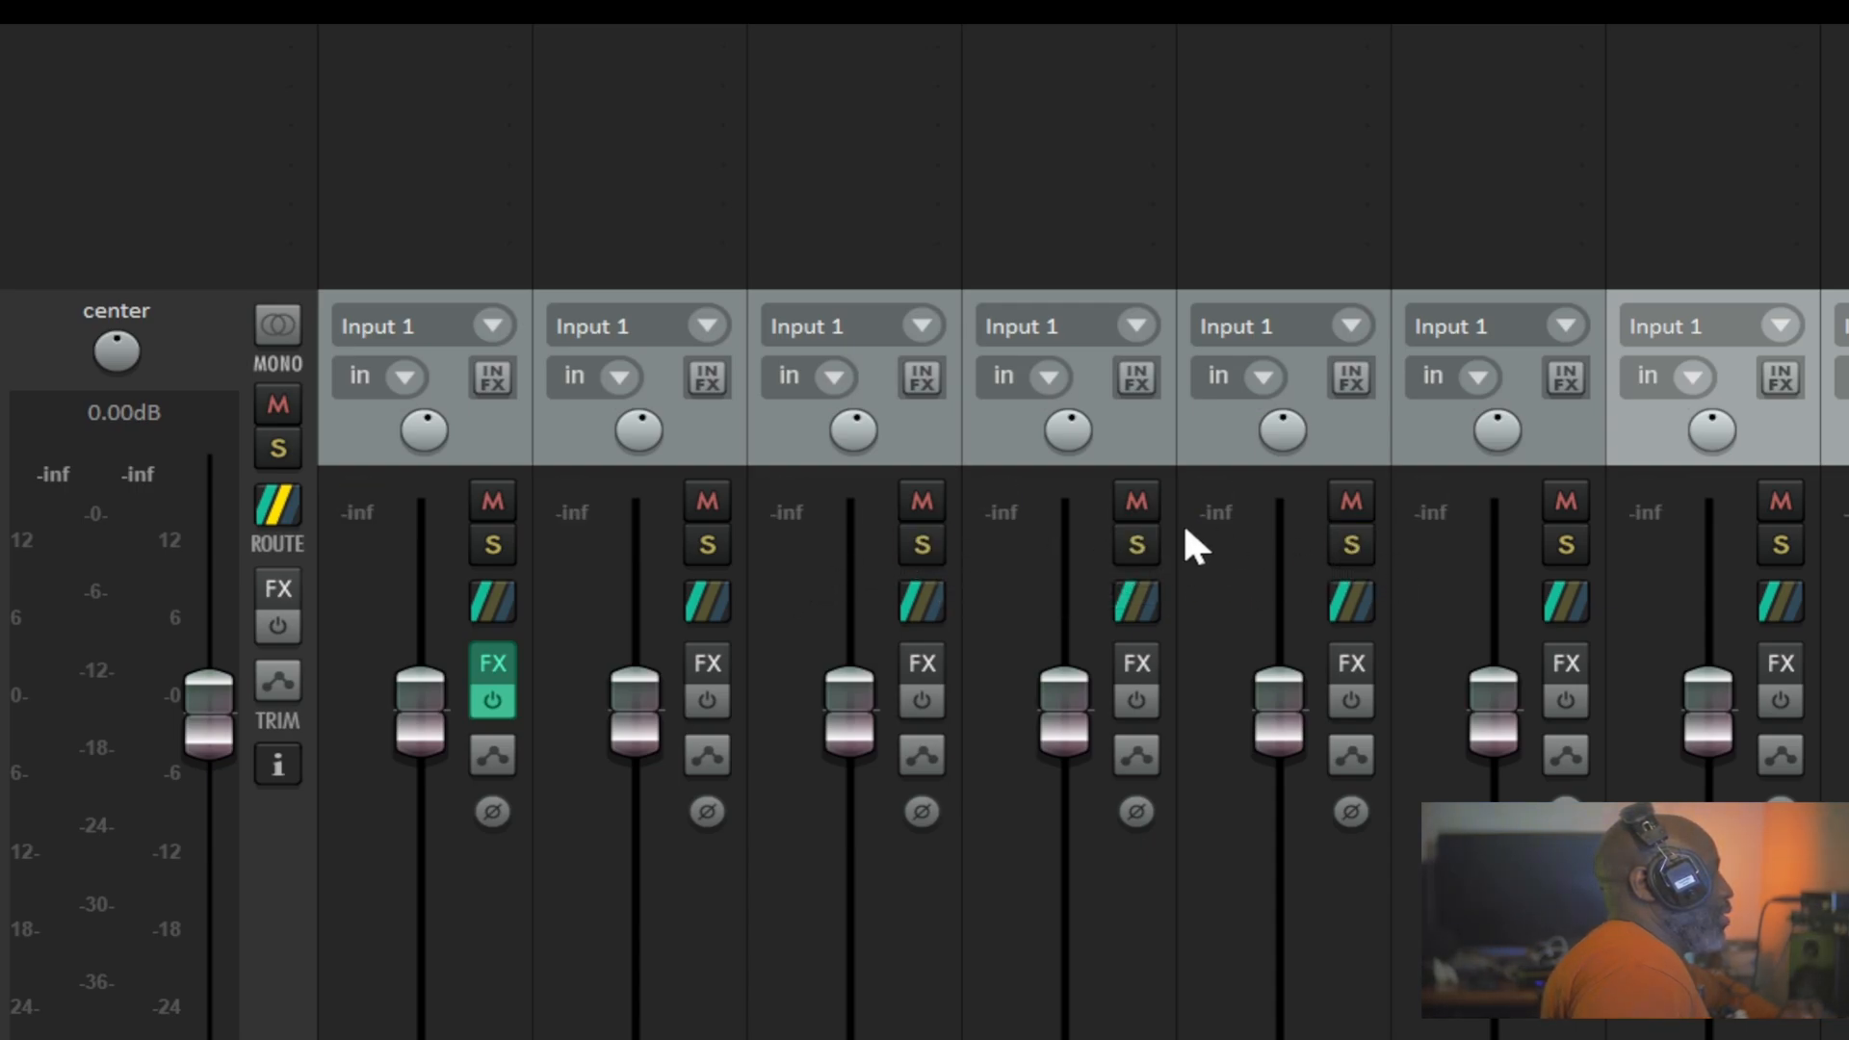
Solo tracks 2, 5, 6, 7 and 8, and clear all solos at once from track 2
left_click(706, 545)
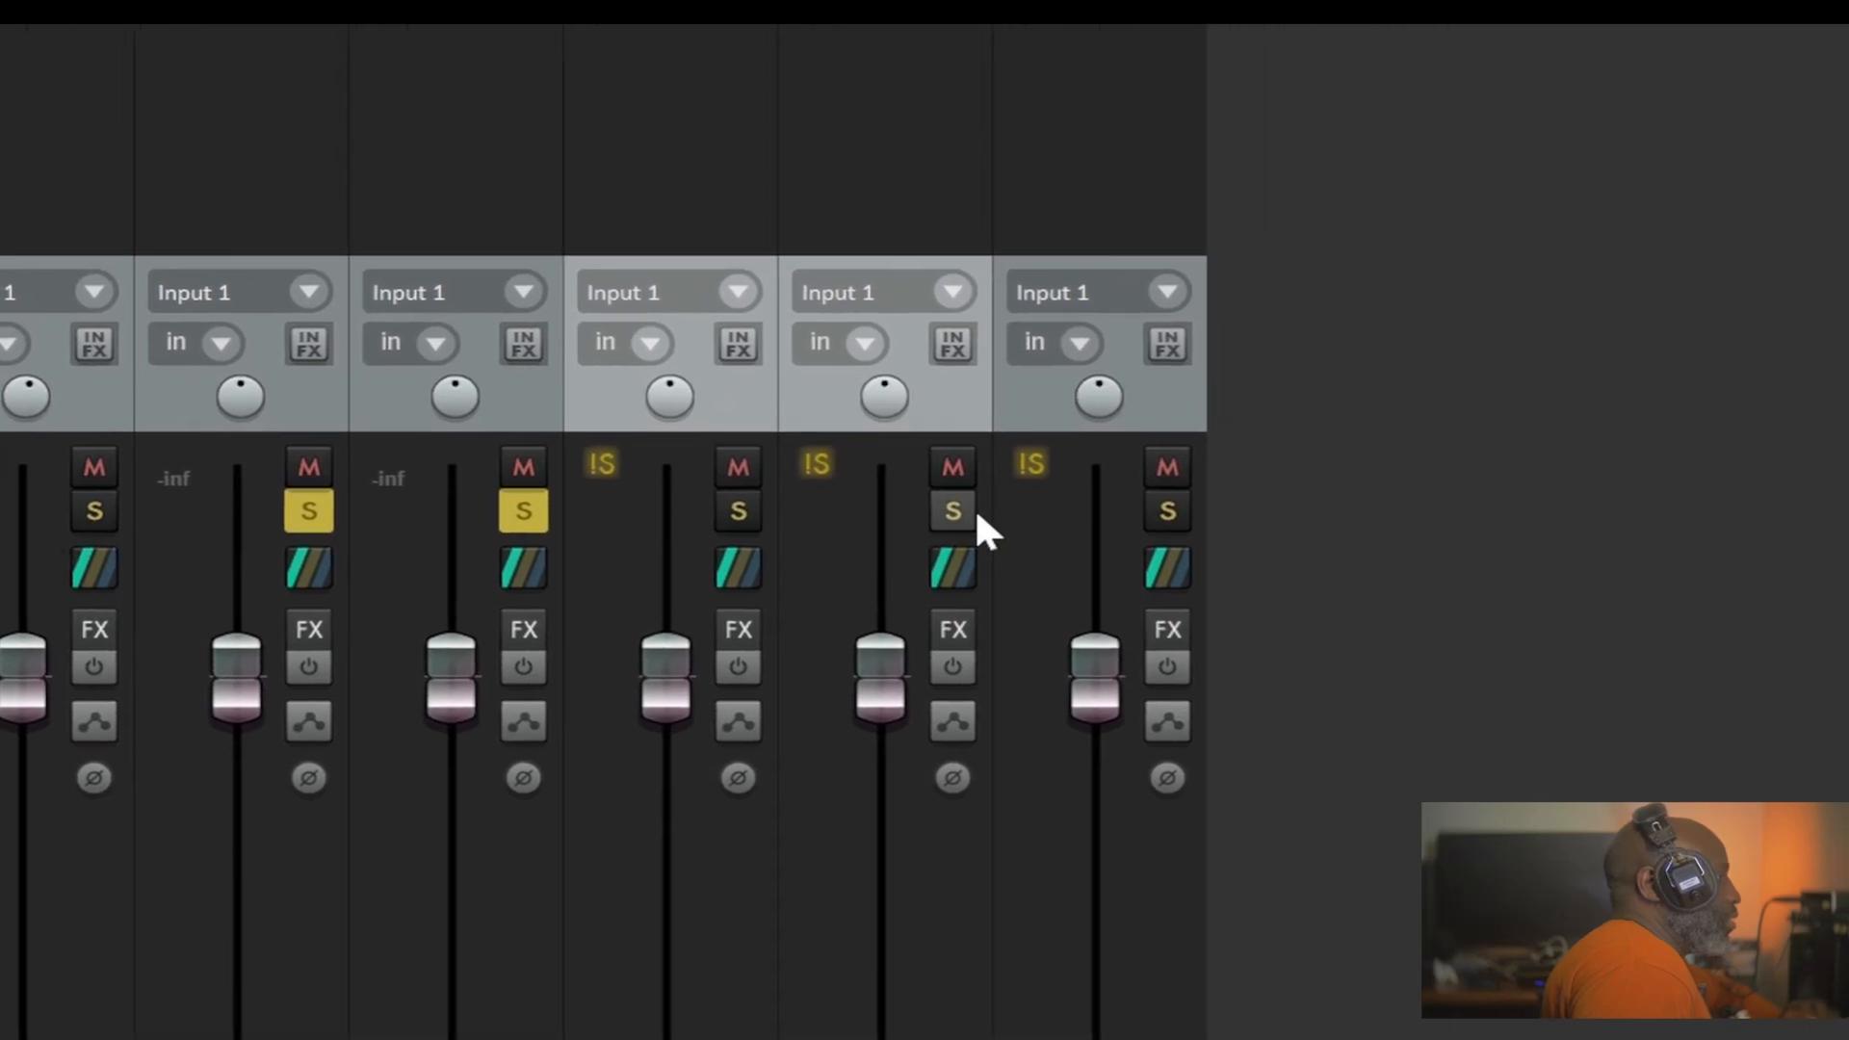
left_click(948, 518)
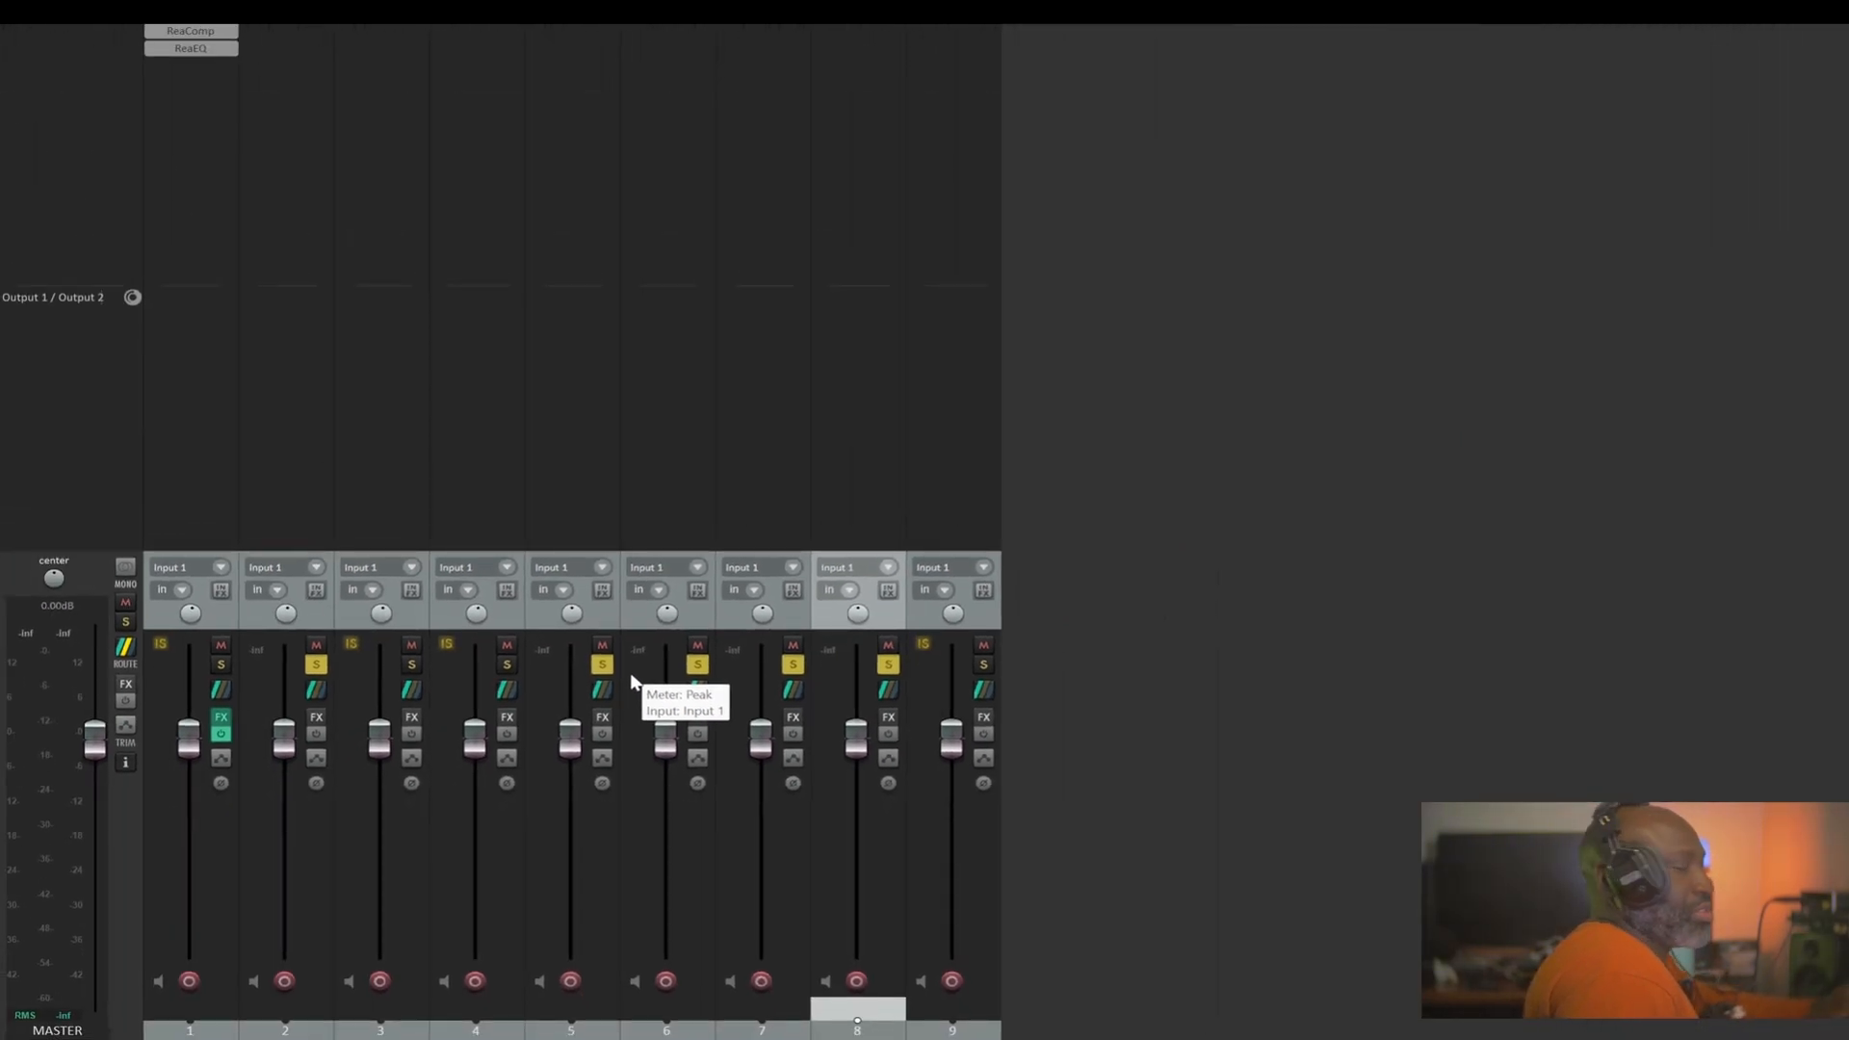
left_click(312, 666)
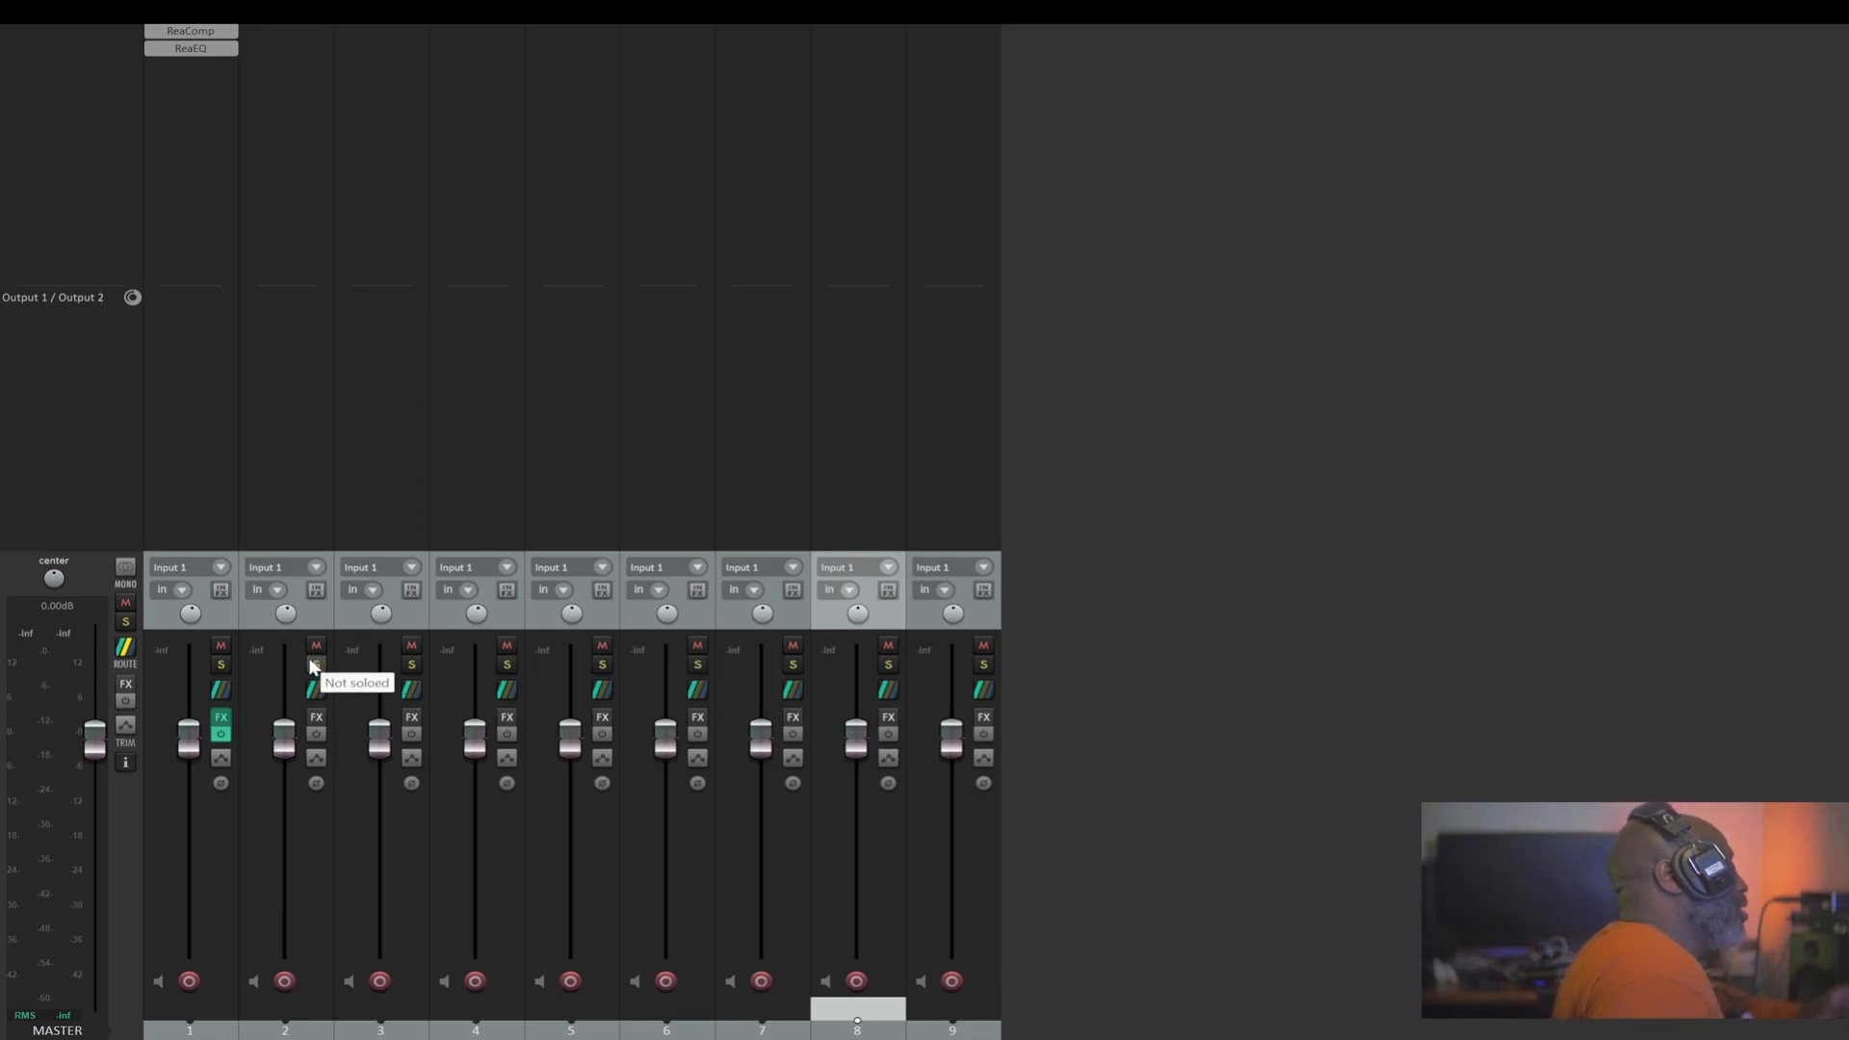
Mute tracks 2, 1, 5 and 6 individually, and clear all mutes at once from track 6
left_click(321, 647)
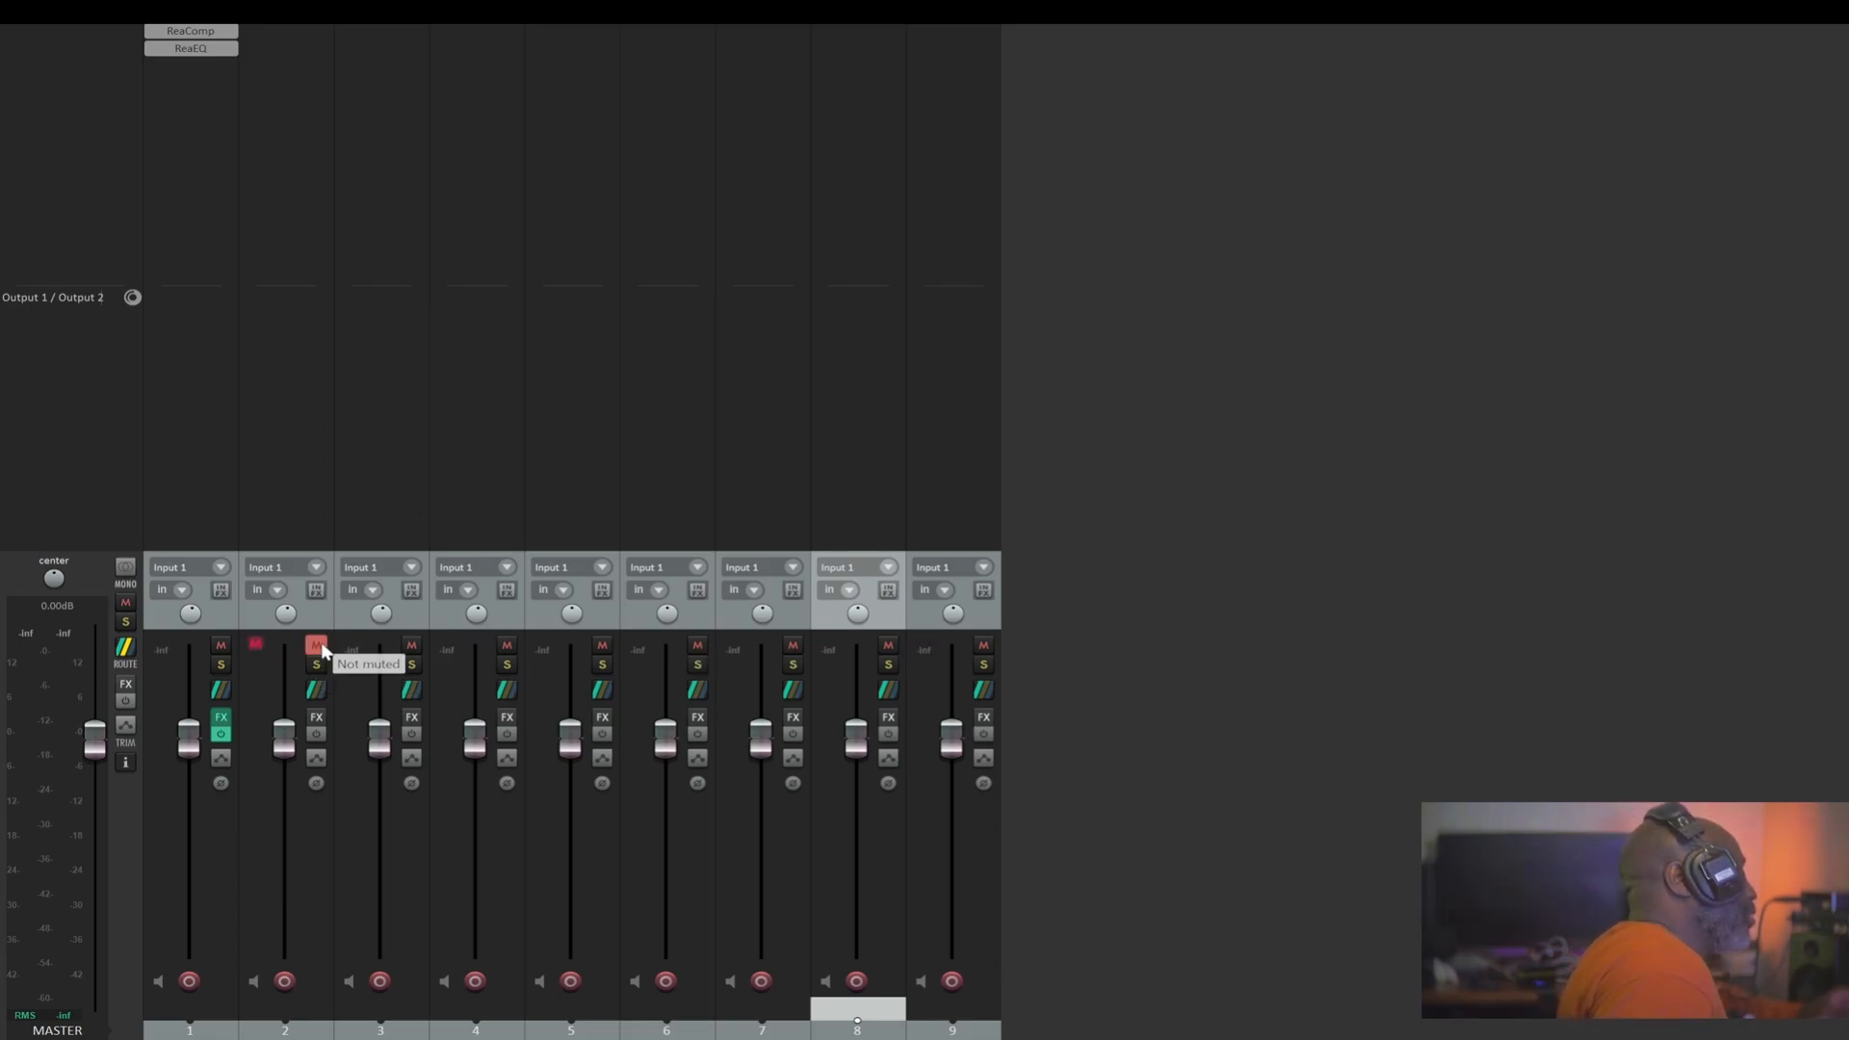
left_click(221, 644)
left_click(602, 645)
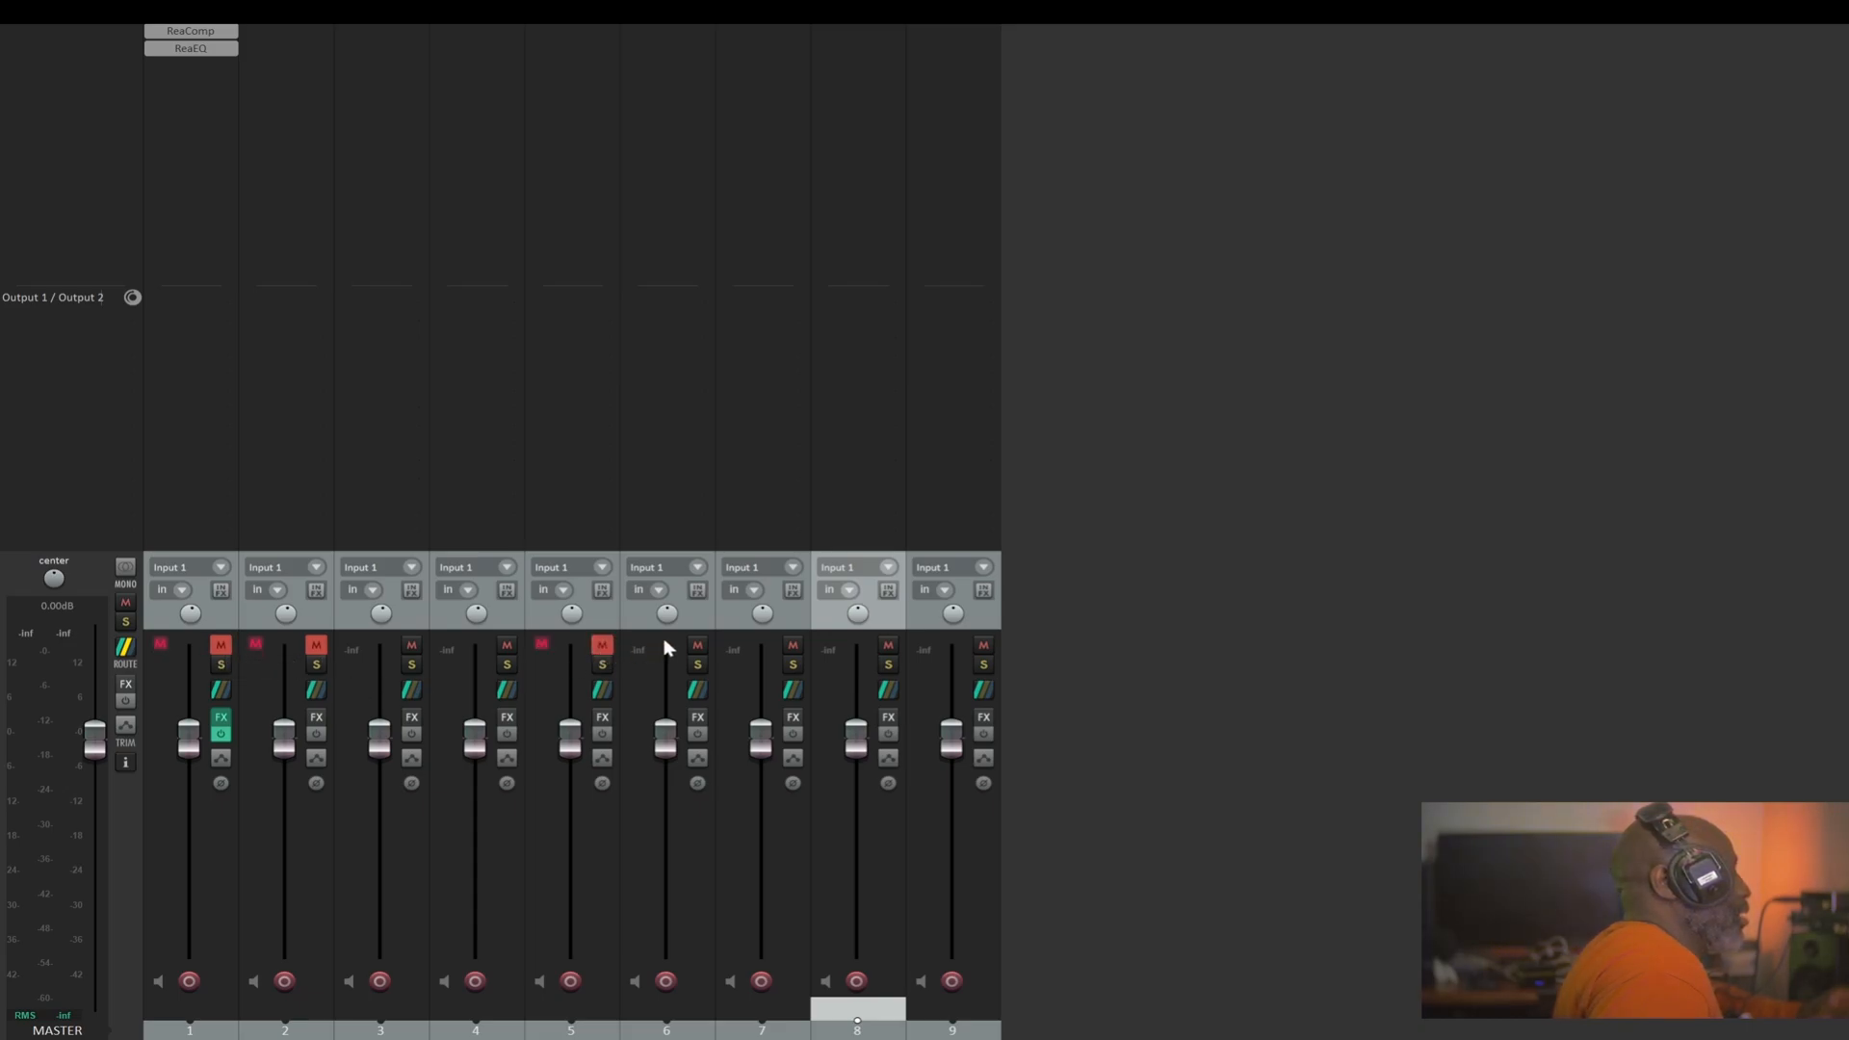
left_click(697, 645)
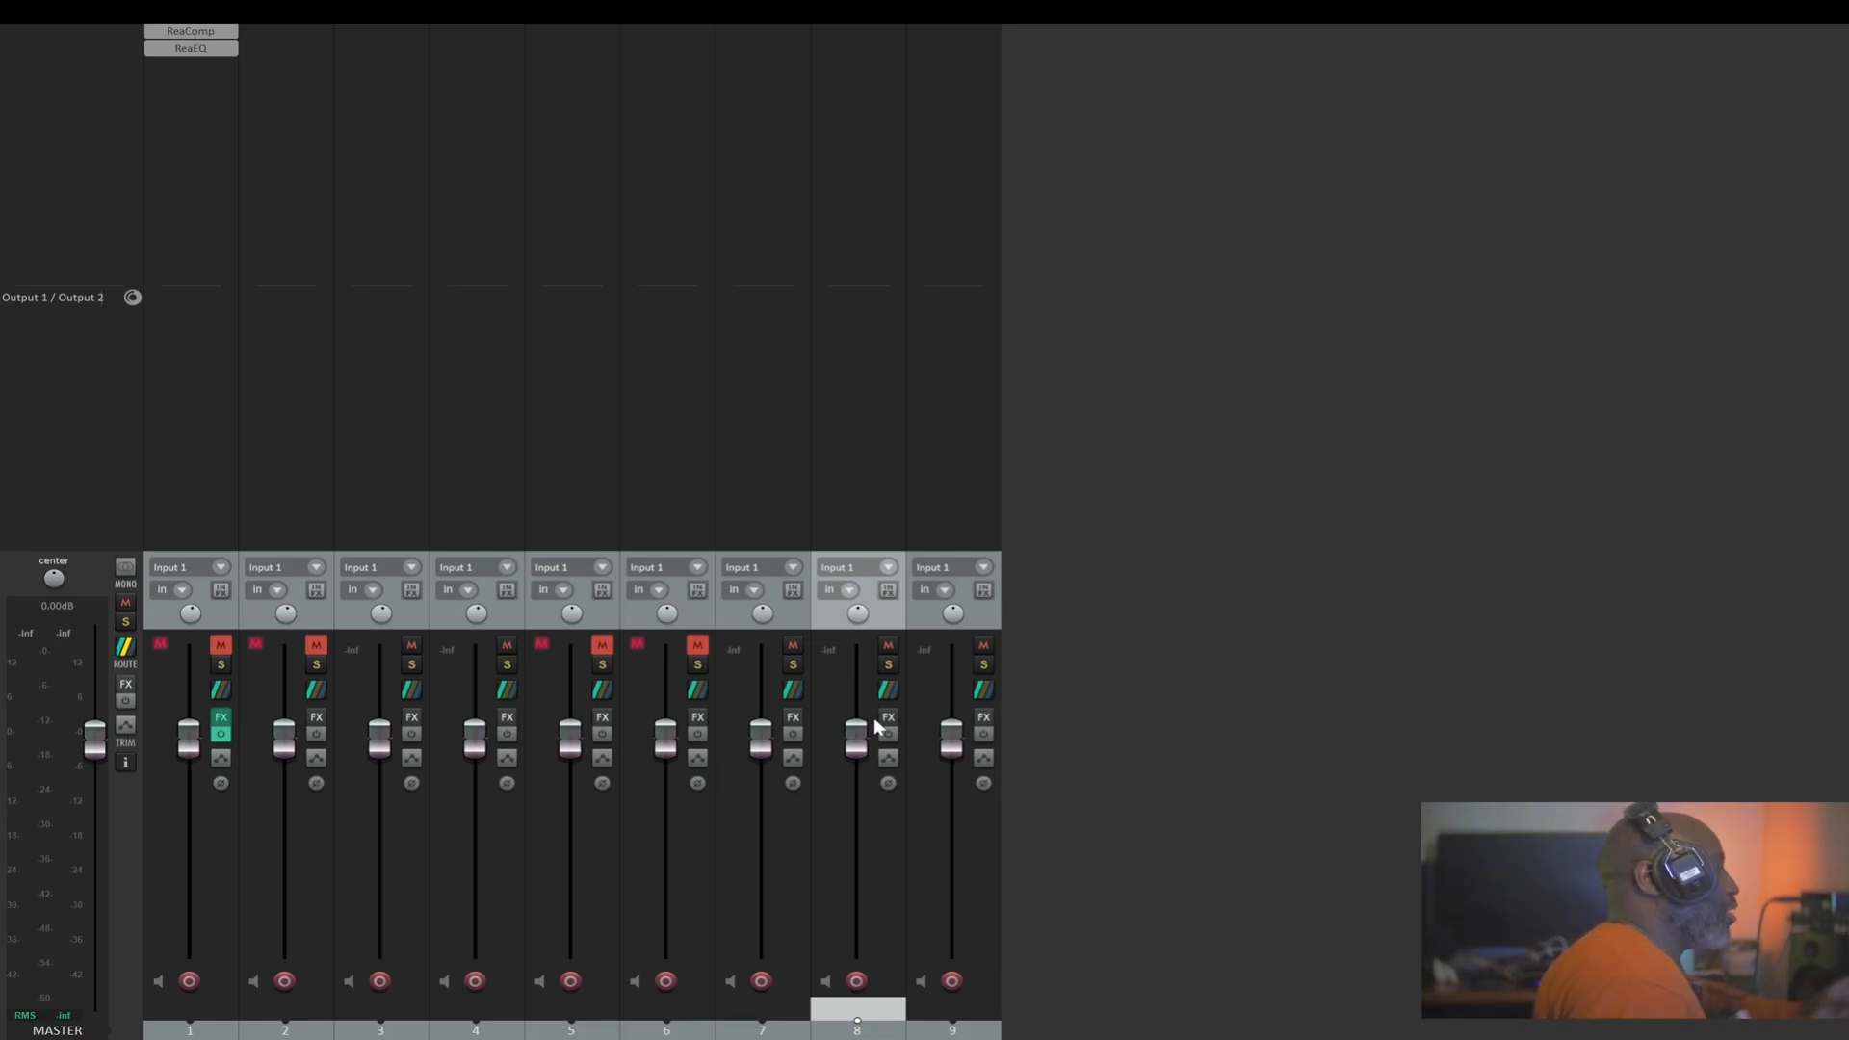
left_click(697, 645, "ctrl")
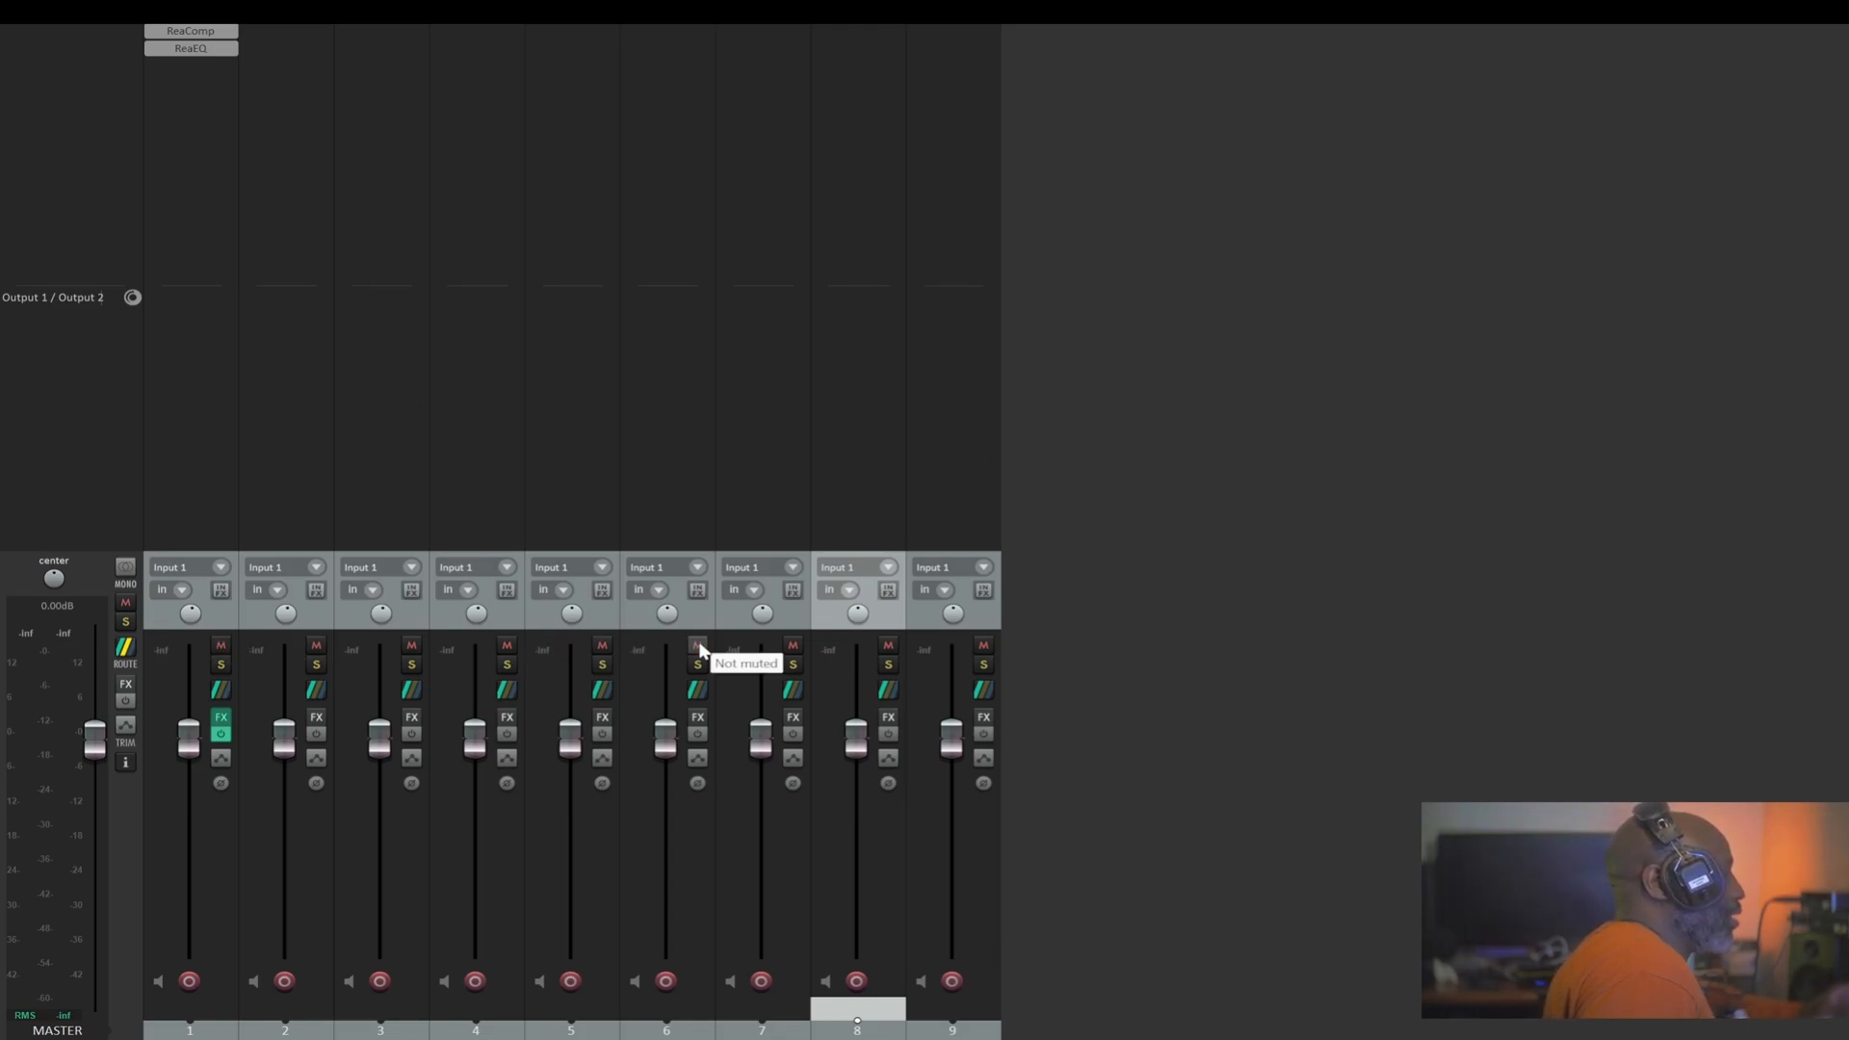
Mute tracks 6 and 5 individually, and clear all mutes at once from track 7
left_click(698, 644)
left_click(602, 644)
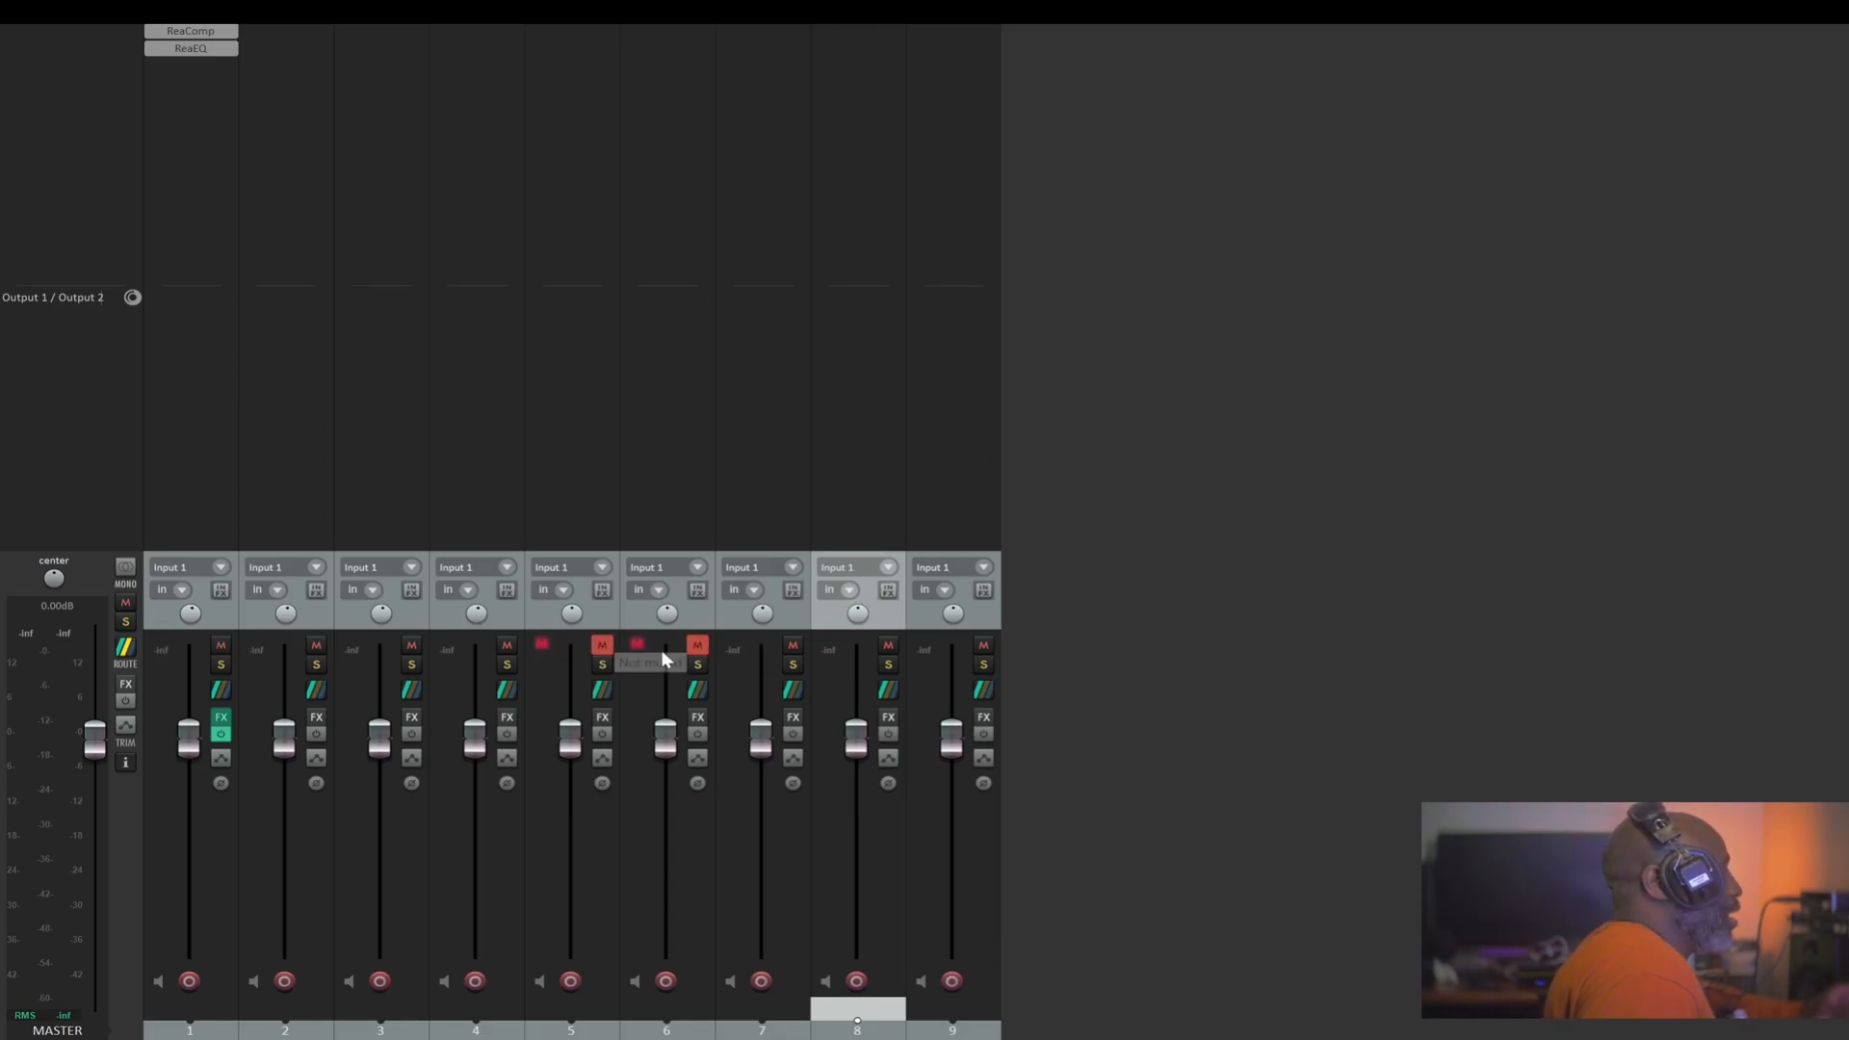
left_click(793, 645, "ctrl")
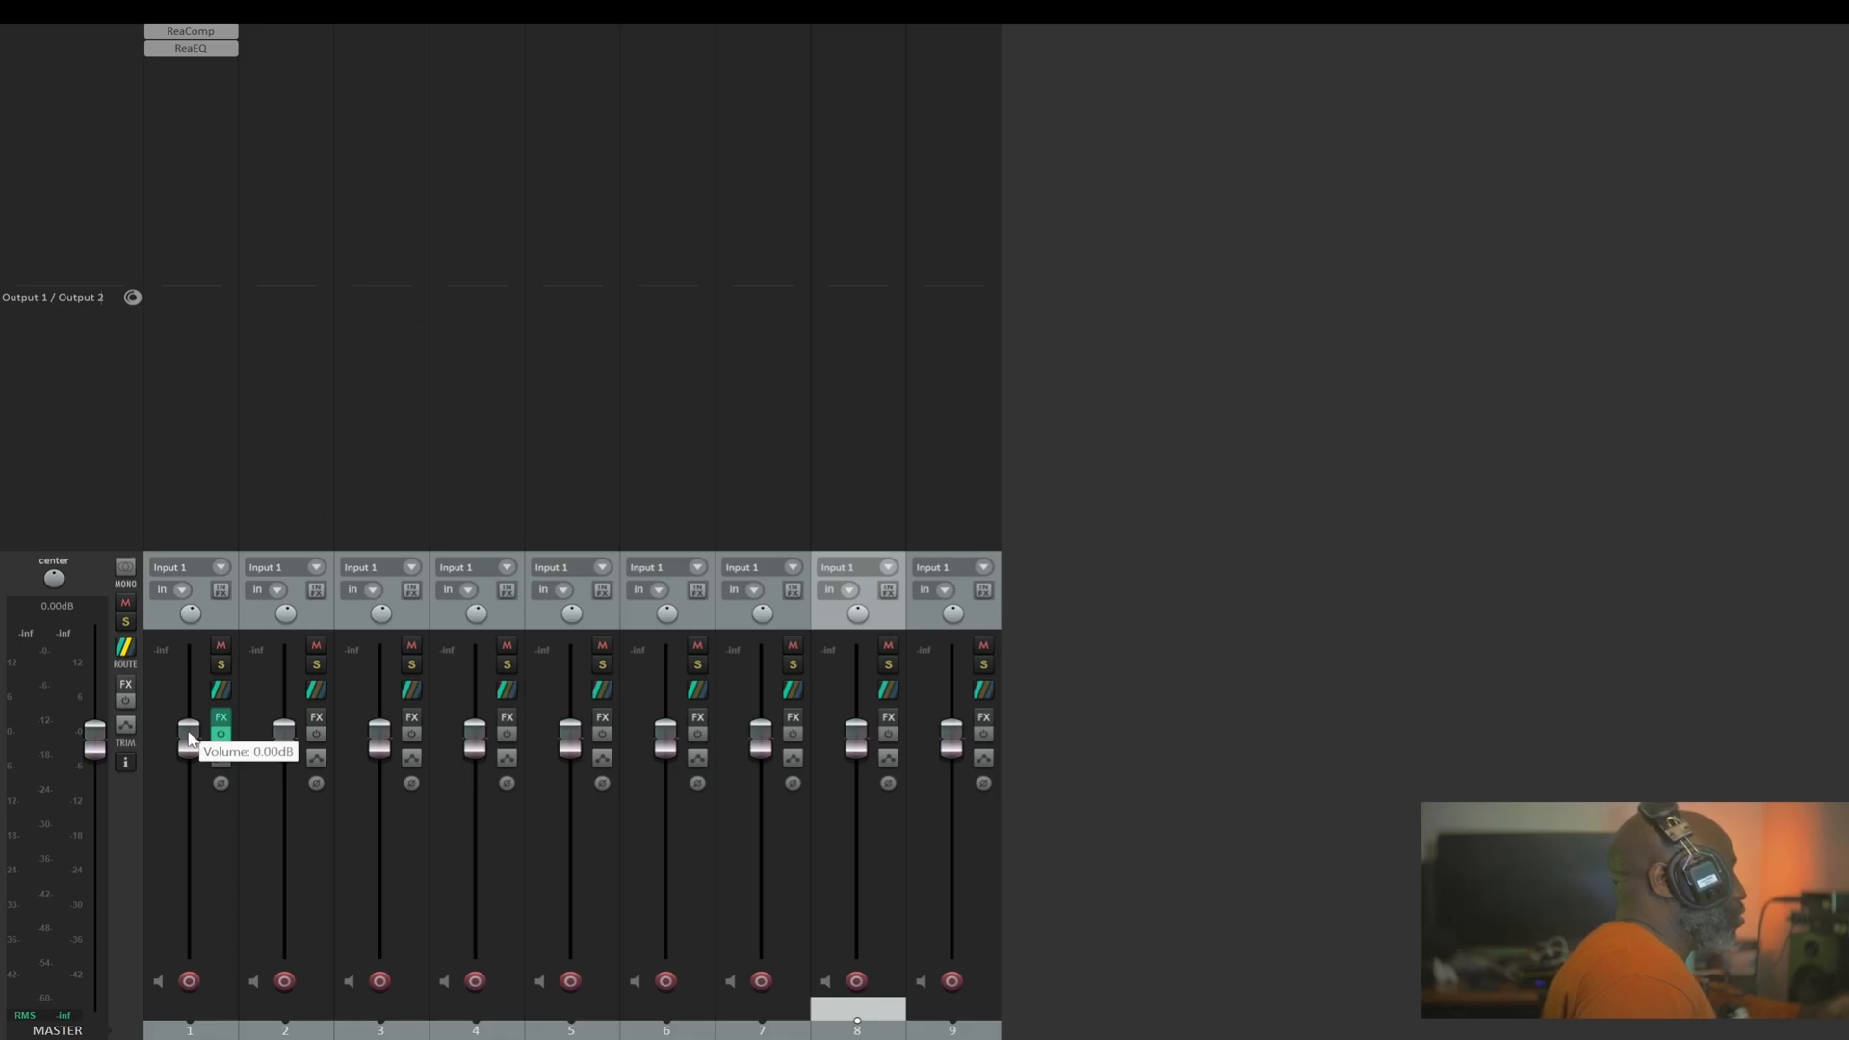
Lower track 1's volume to -12.4 dB, reset it to 0 dB, and set it to -5.33 dB
left_click_drag(190, 739, 190, 809)
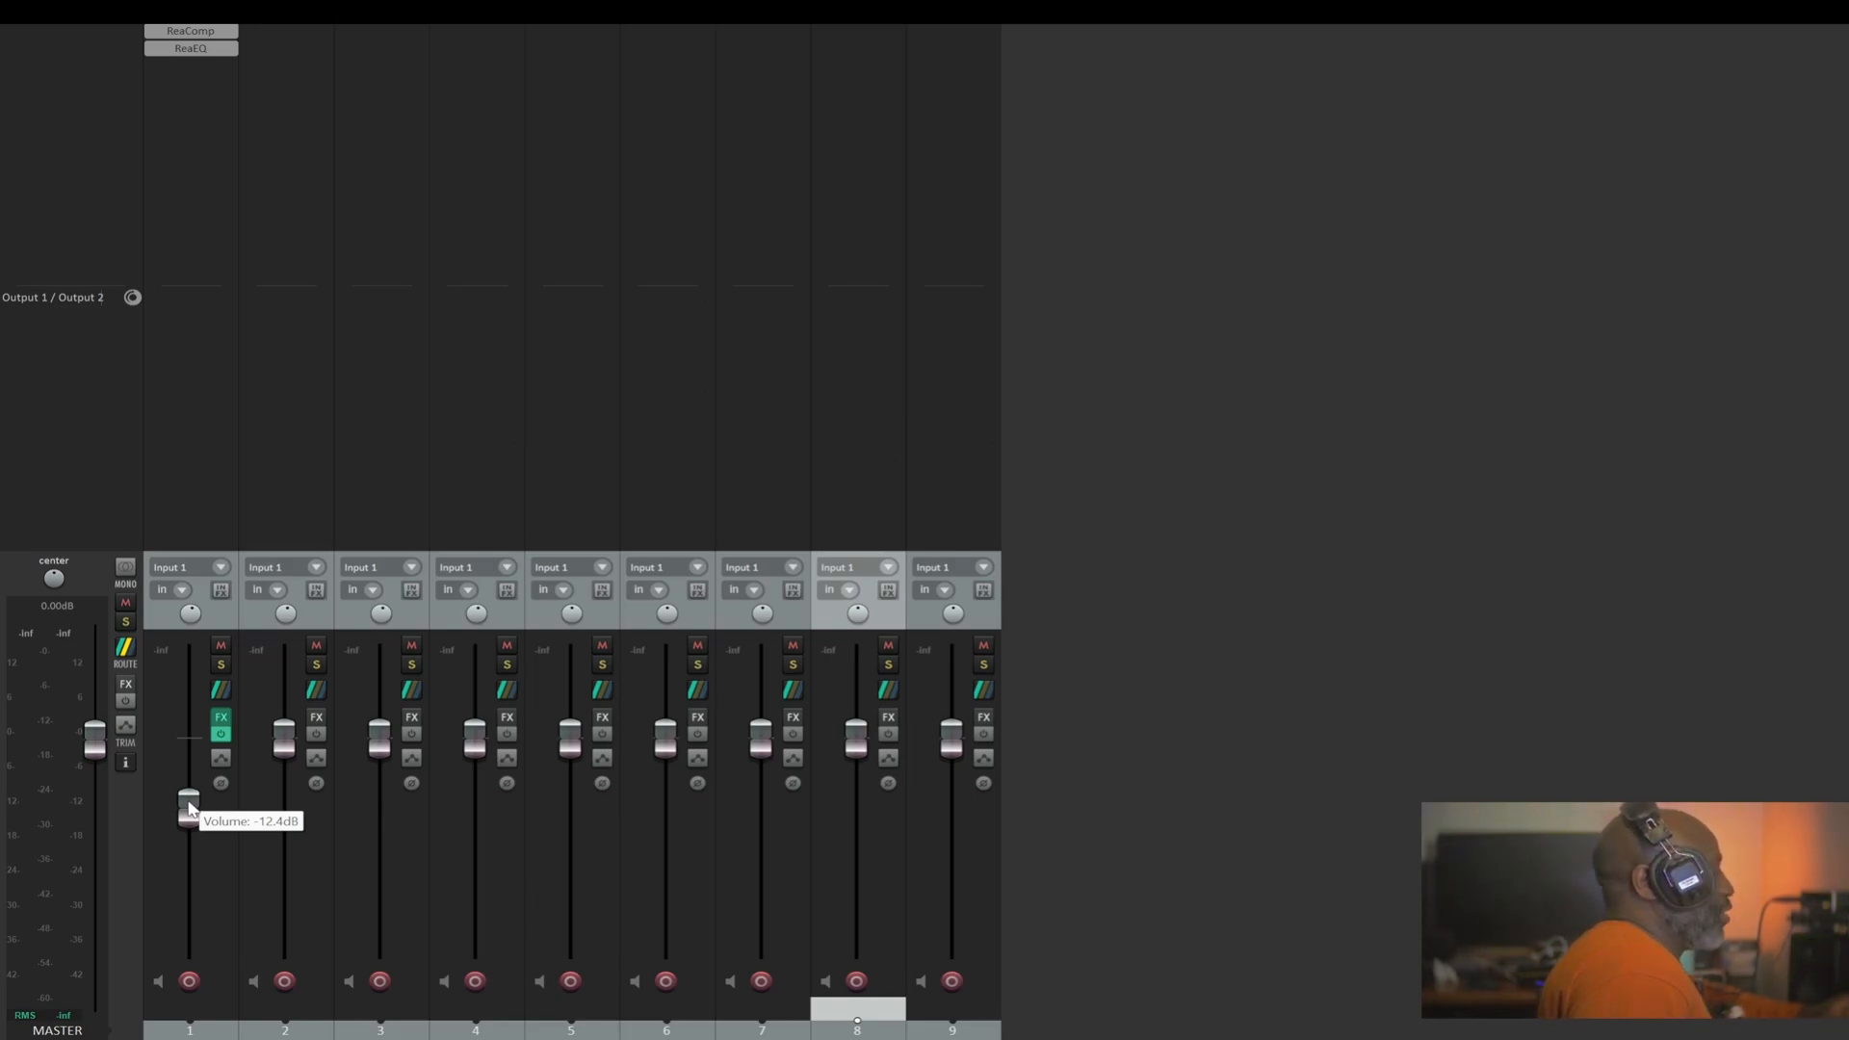
double_click(190, 809)
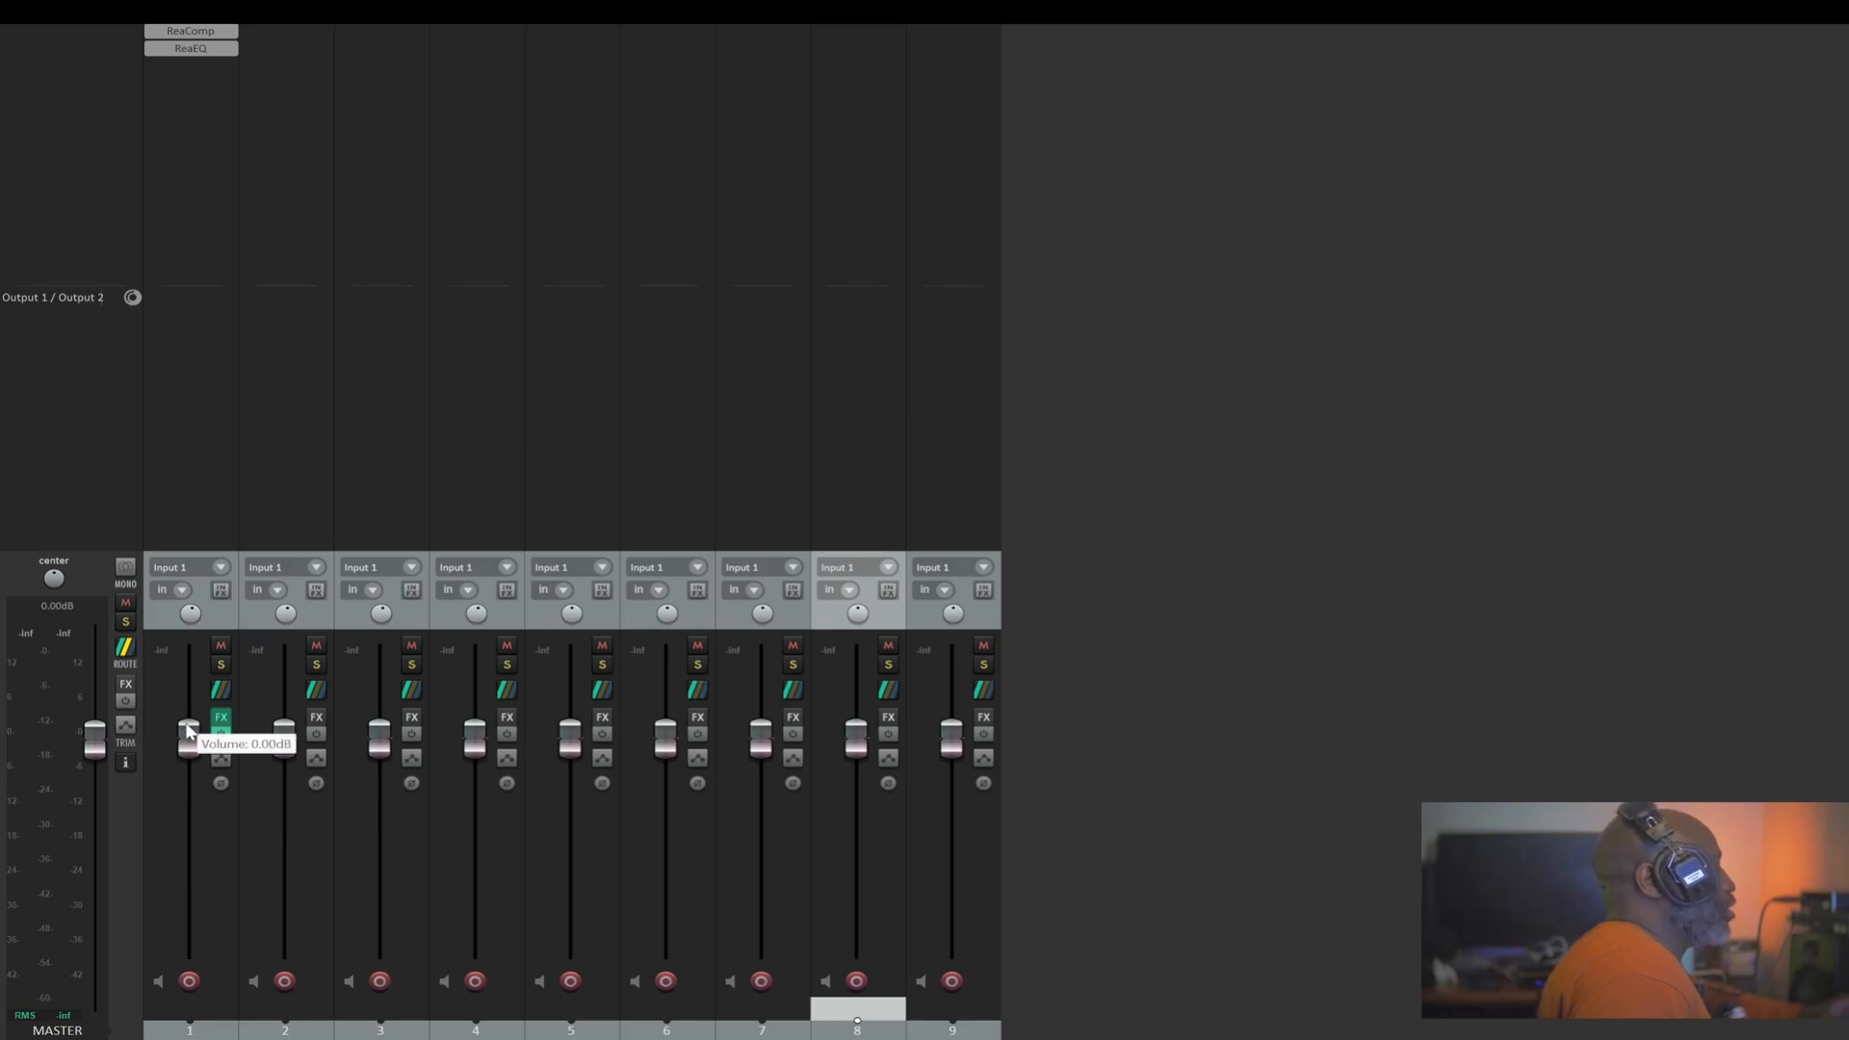
left_click_drag(188, 732, 190, 765)
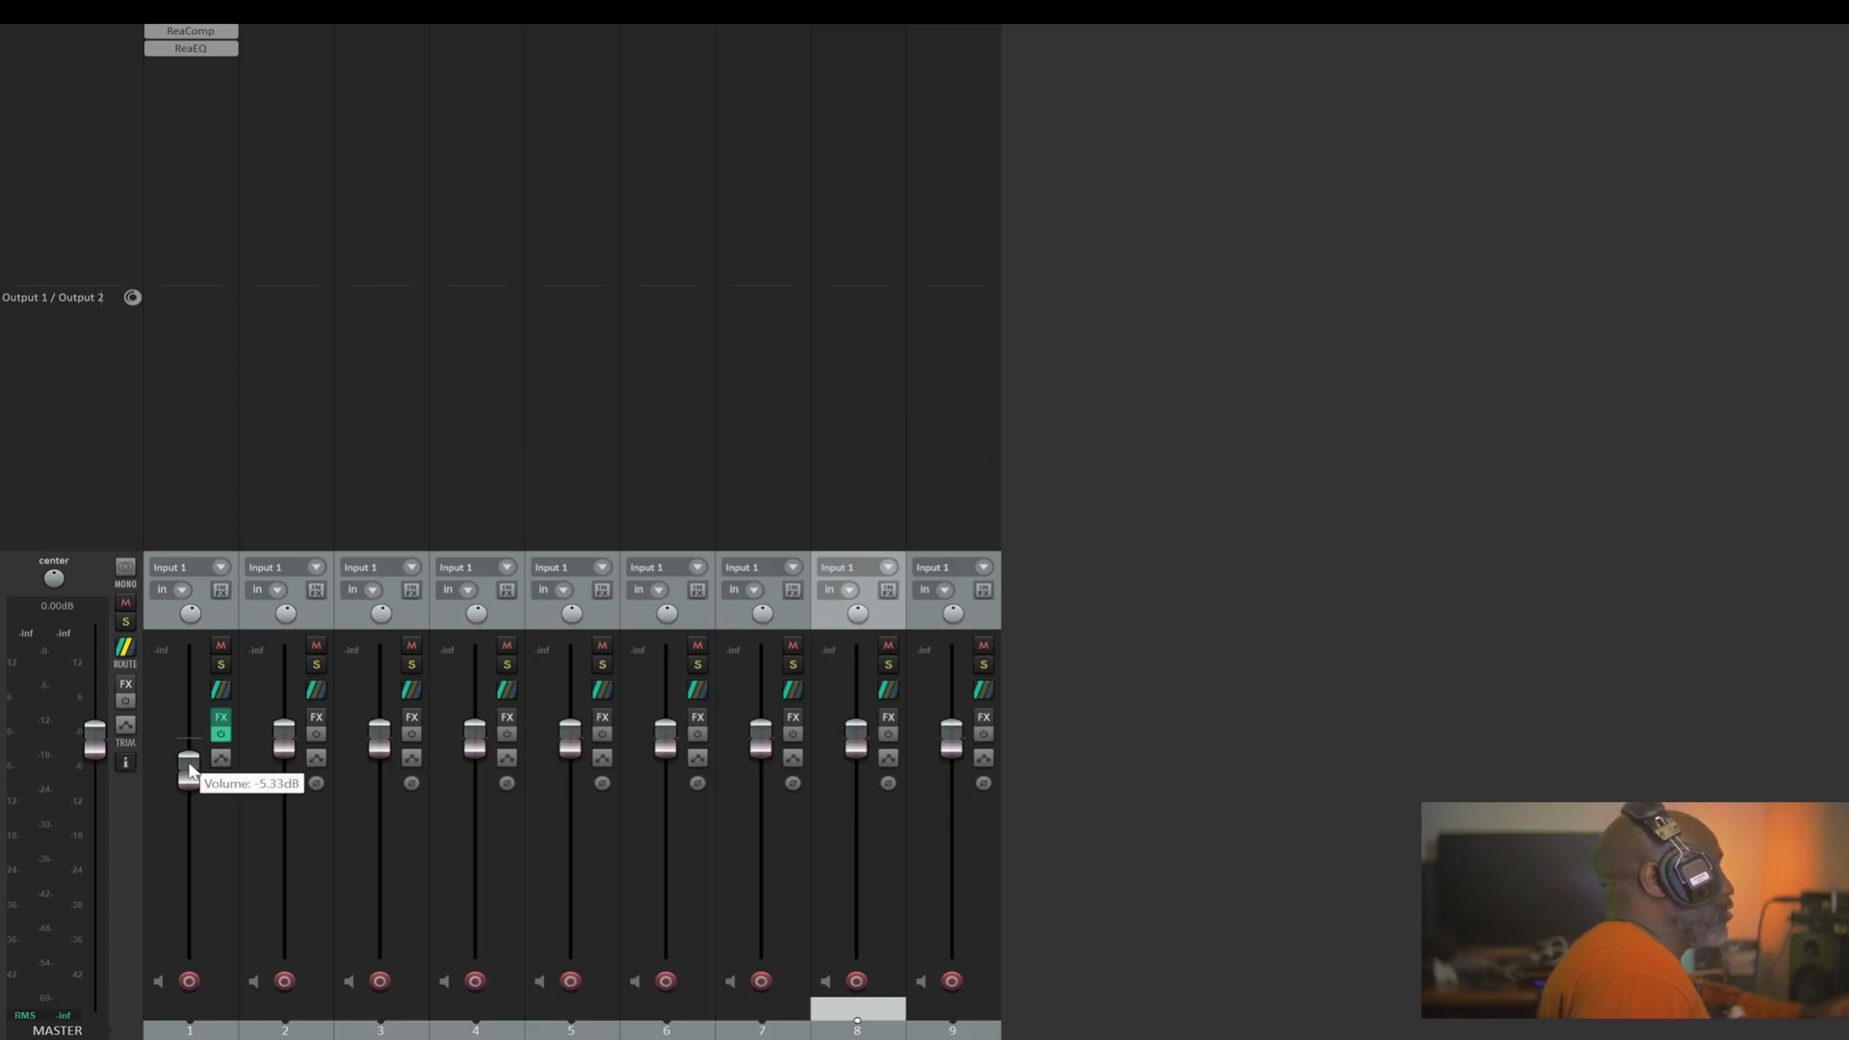
Lower track 1's volume to -21.5 dB and undo it, and likewise lower it to -20.8 dB and undo that
left_click_drag(190, 768, 192, 847)
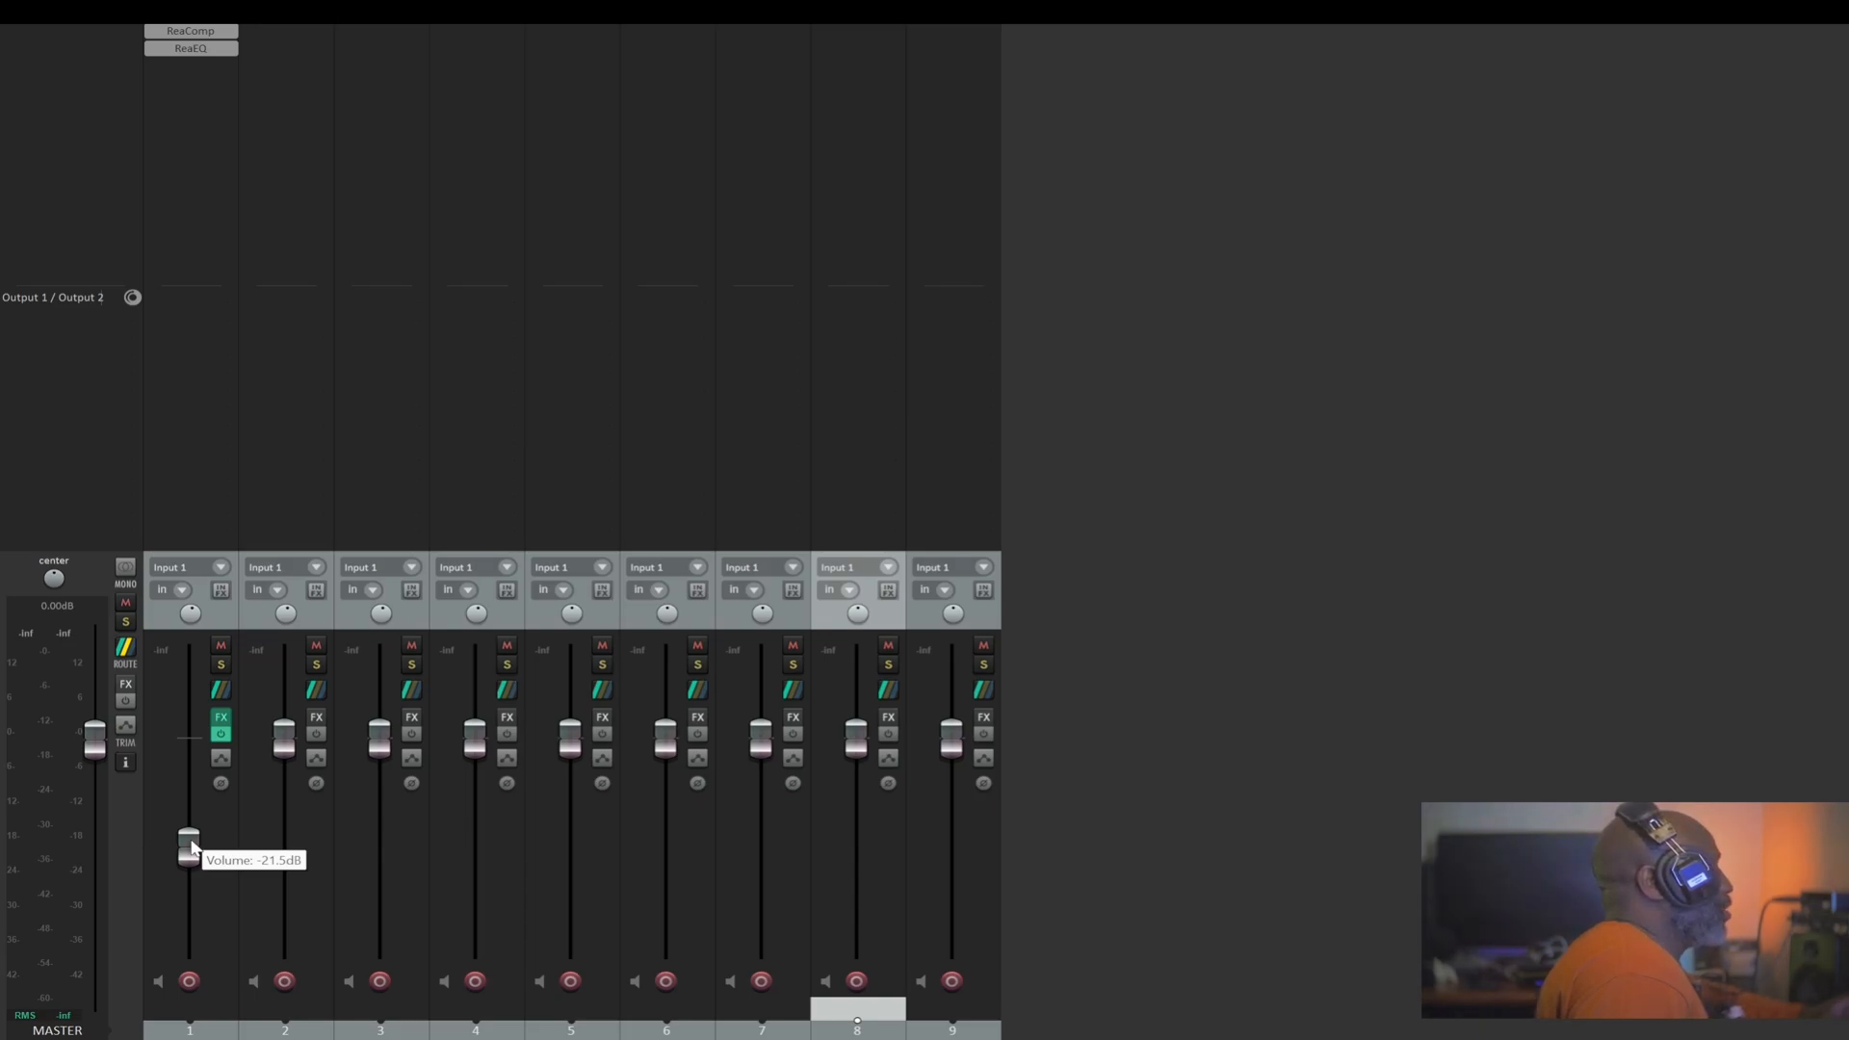
key("ctrl+z")
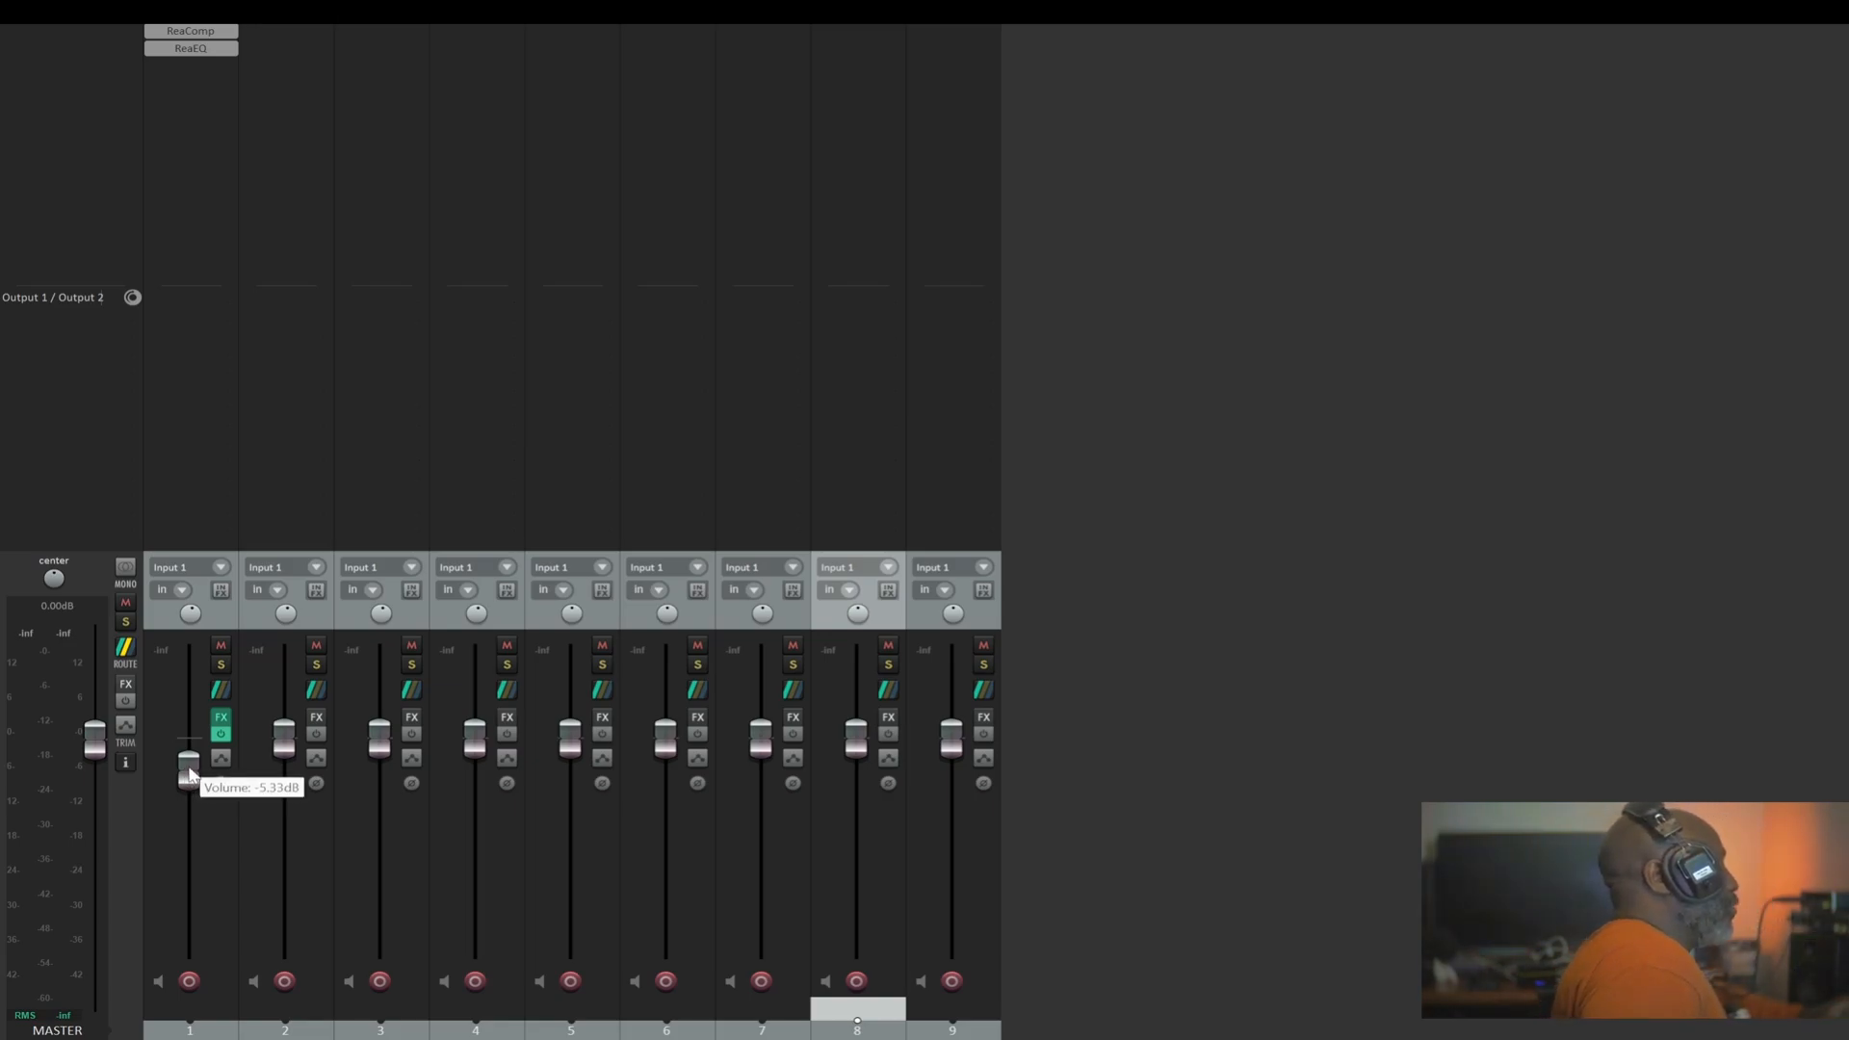
left_click_drag(189, 773, 196, 850)
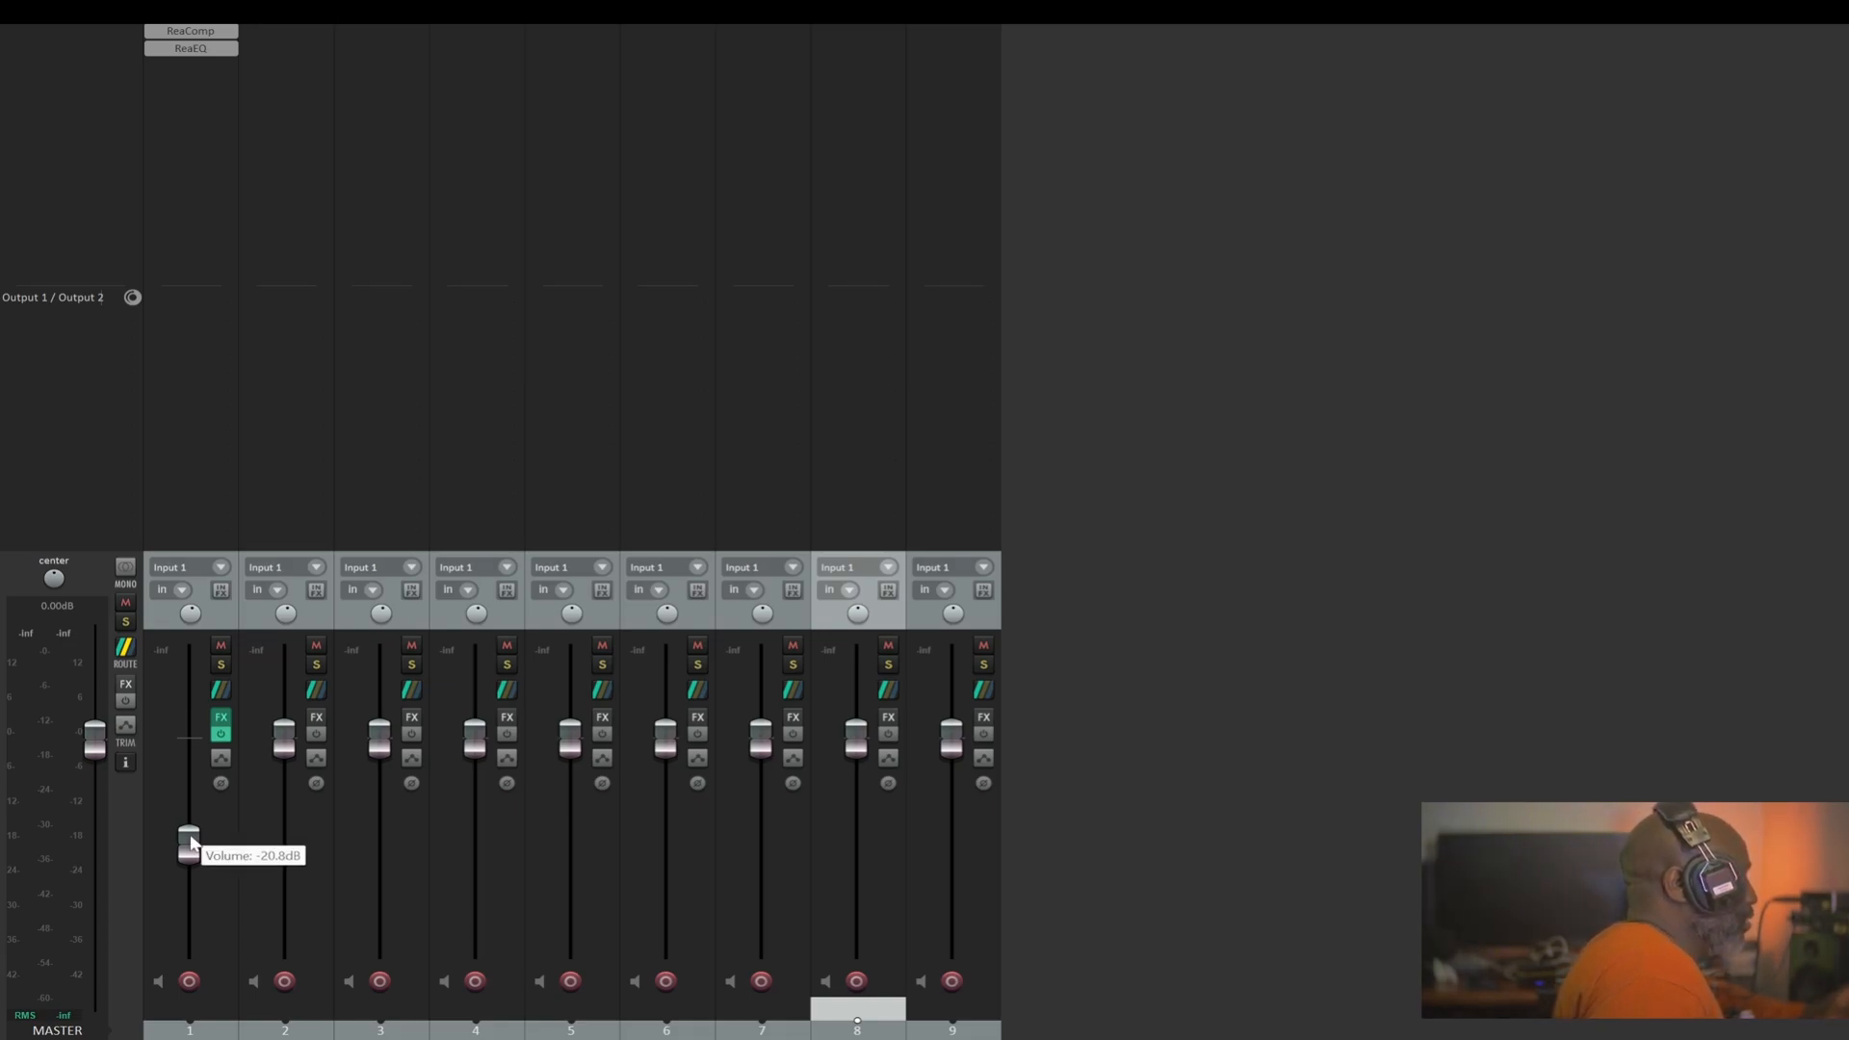
key("ctrl+z")
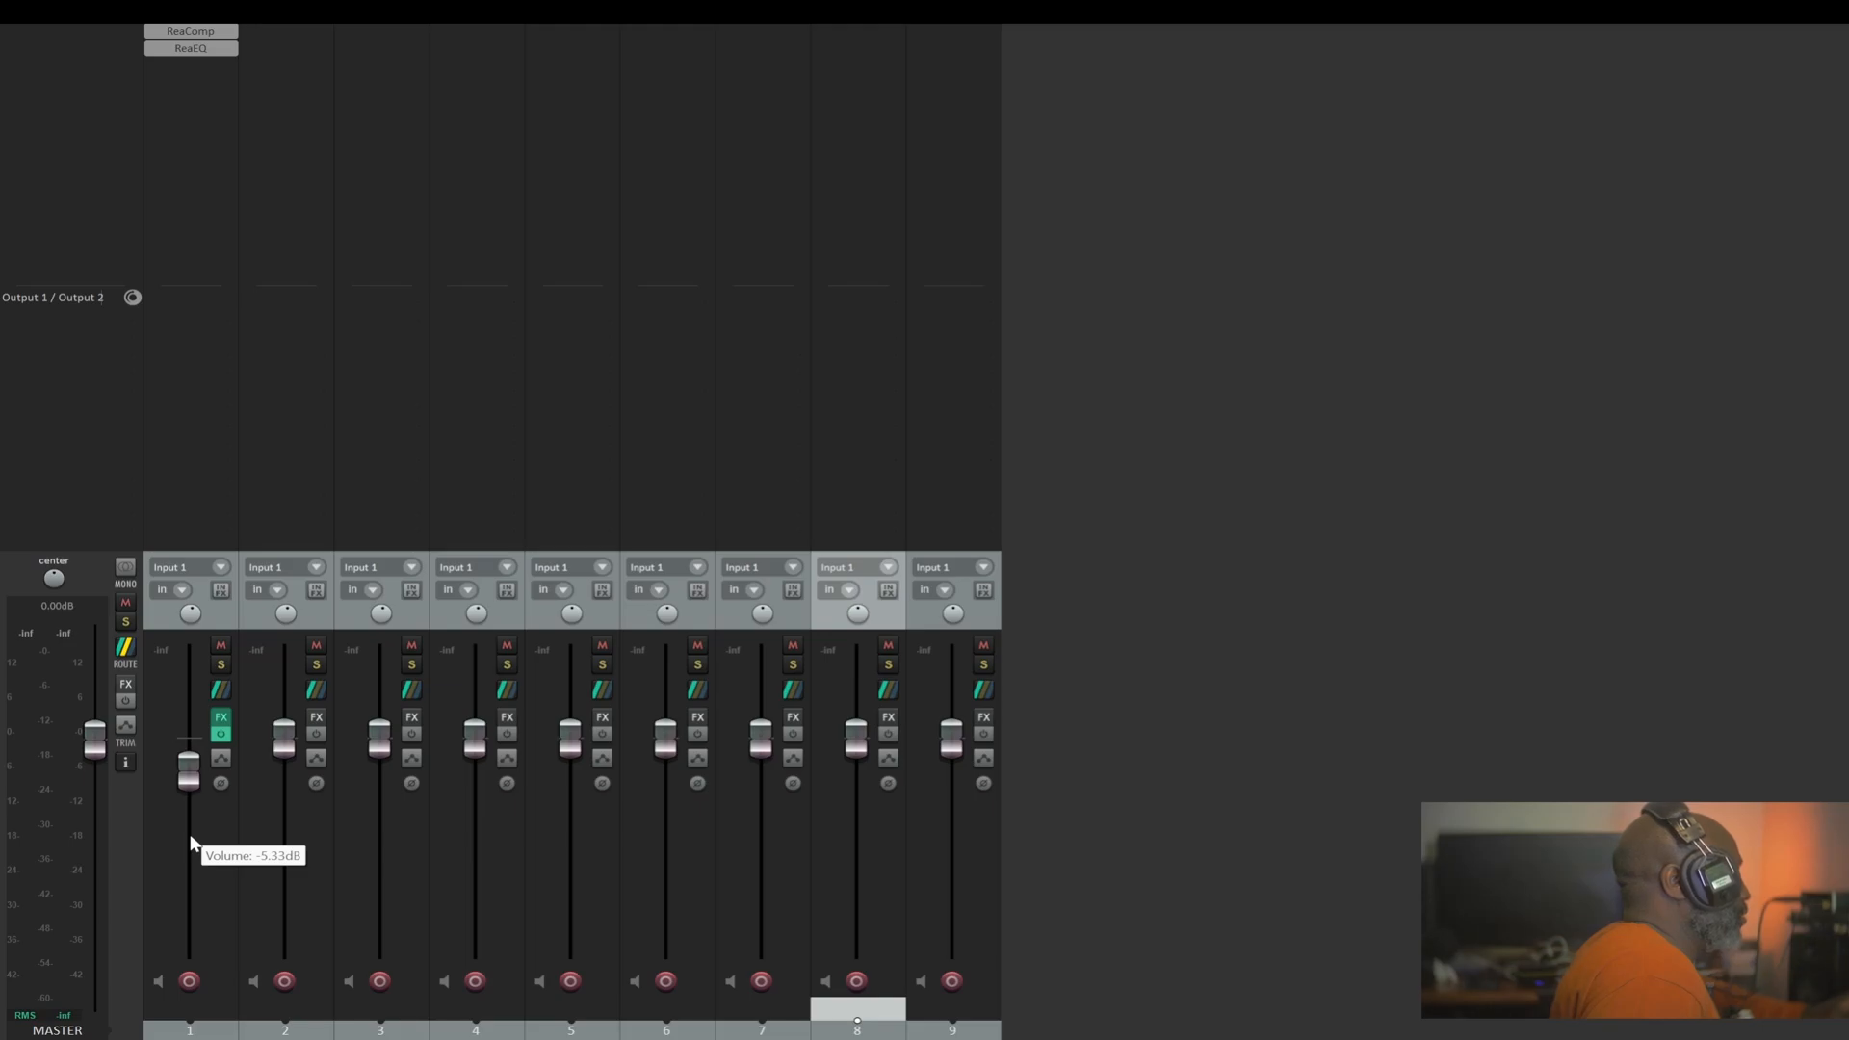
Reset track 1's volume to 0 dB, and adjust it gradually down to -28.8 dB and back up to -17.6 dB
left_click_drag(190, 836, 190, 737)
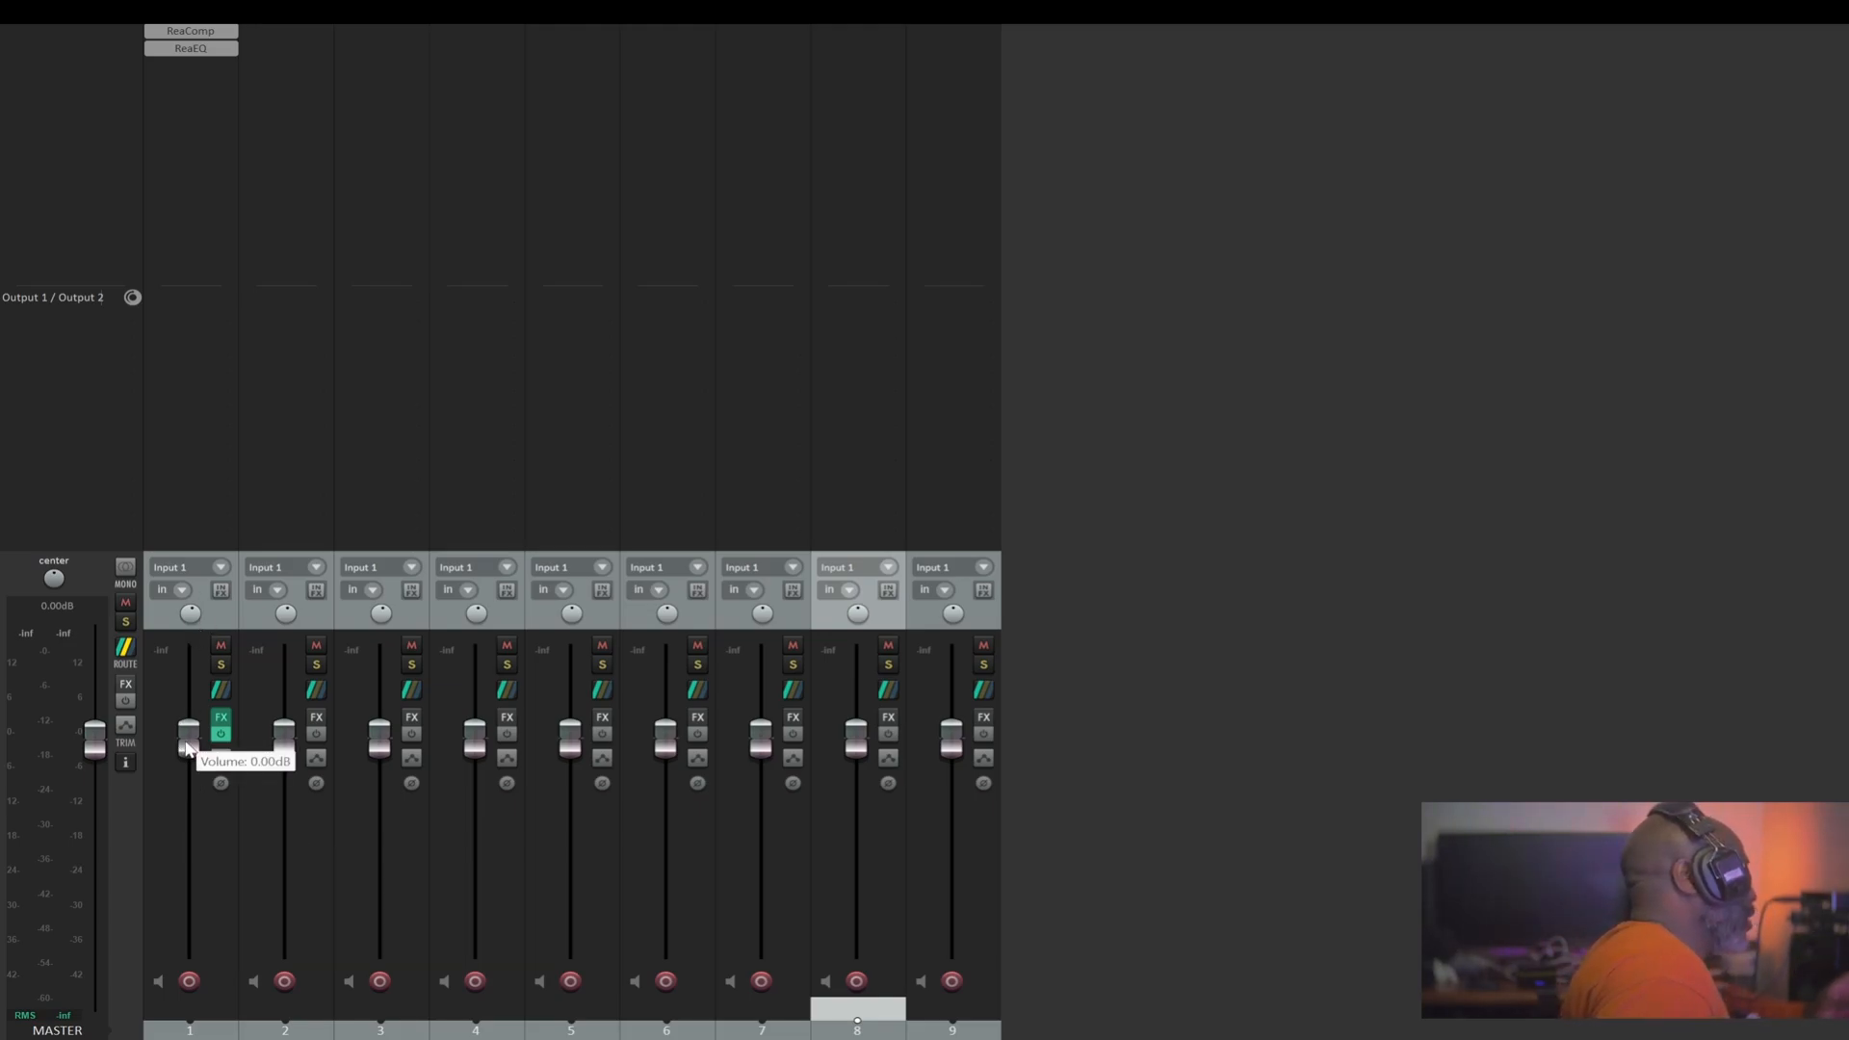
left_click_drag(187, 749, 188, 808)
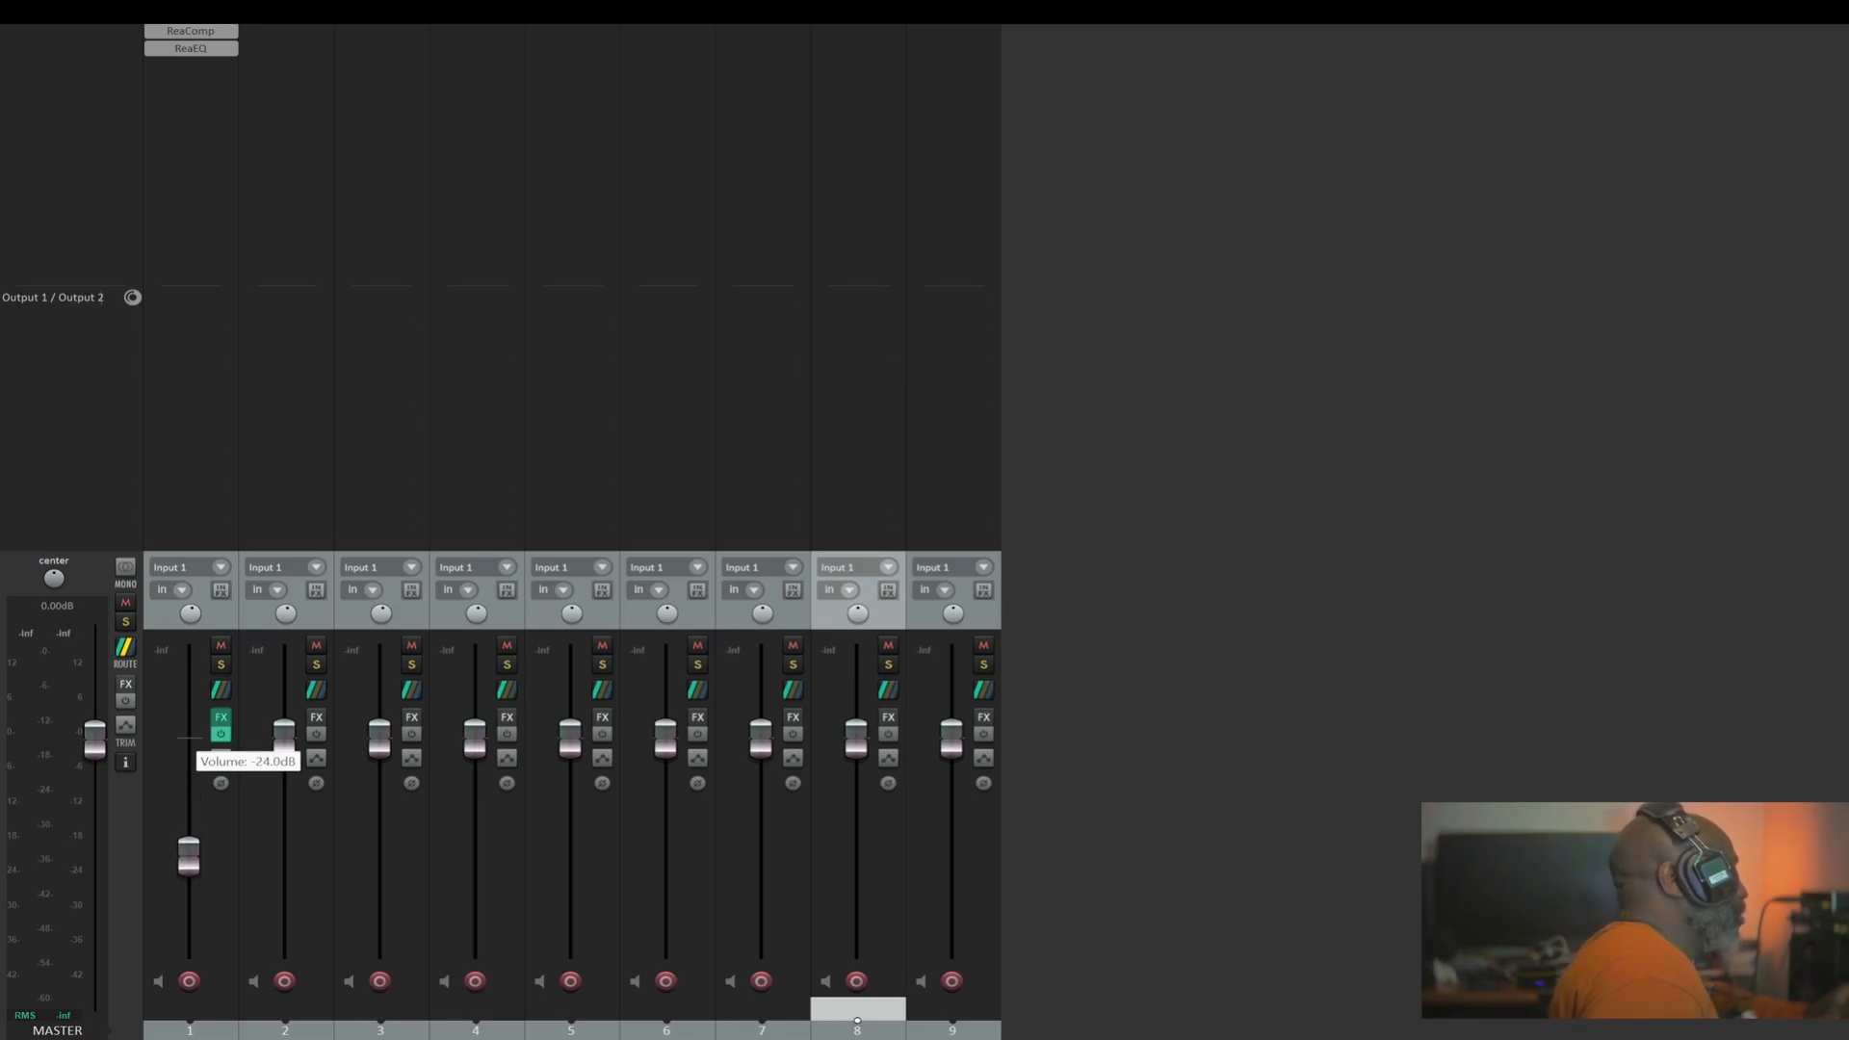
left_click_drag(189, 879, 189, 872)
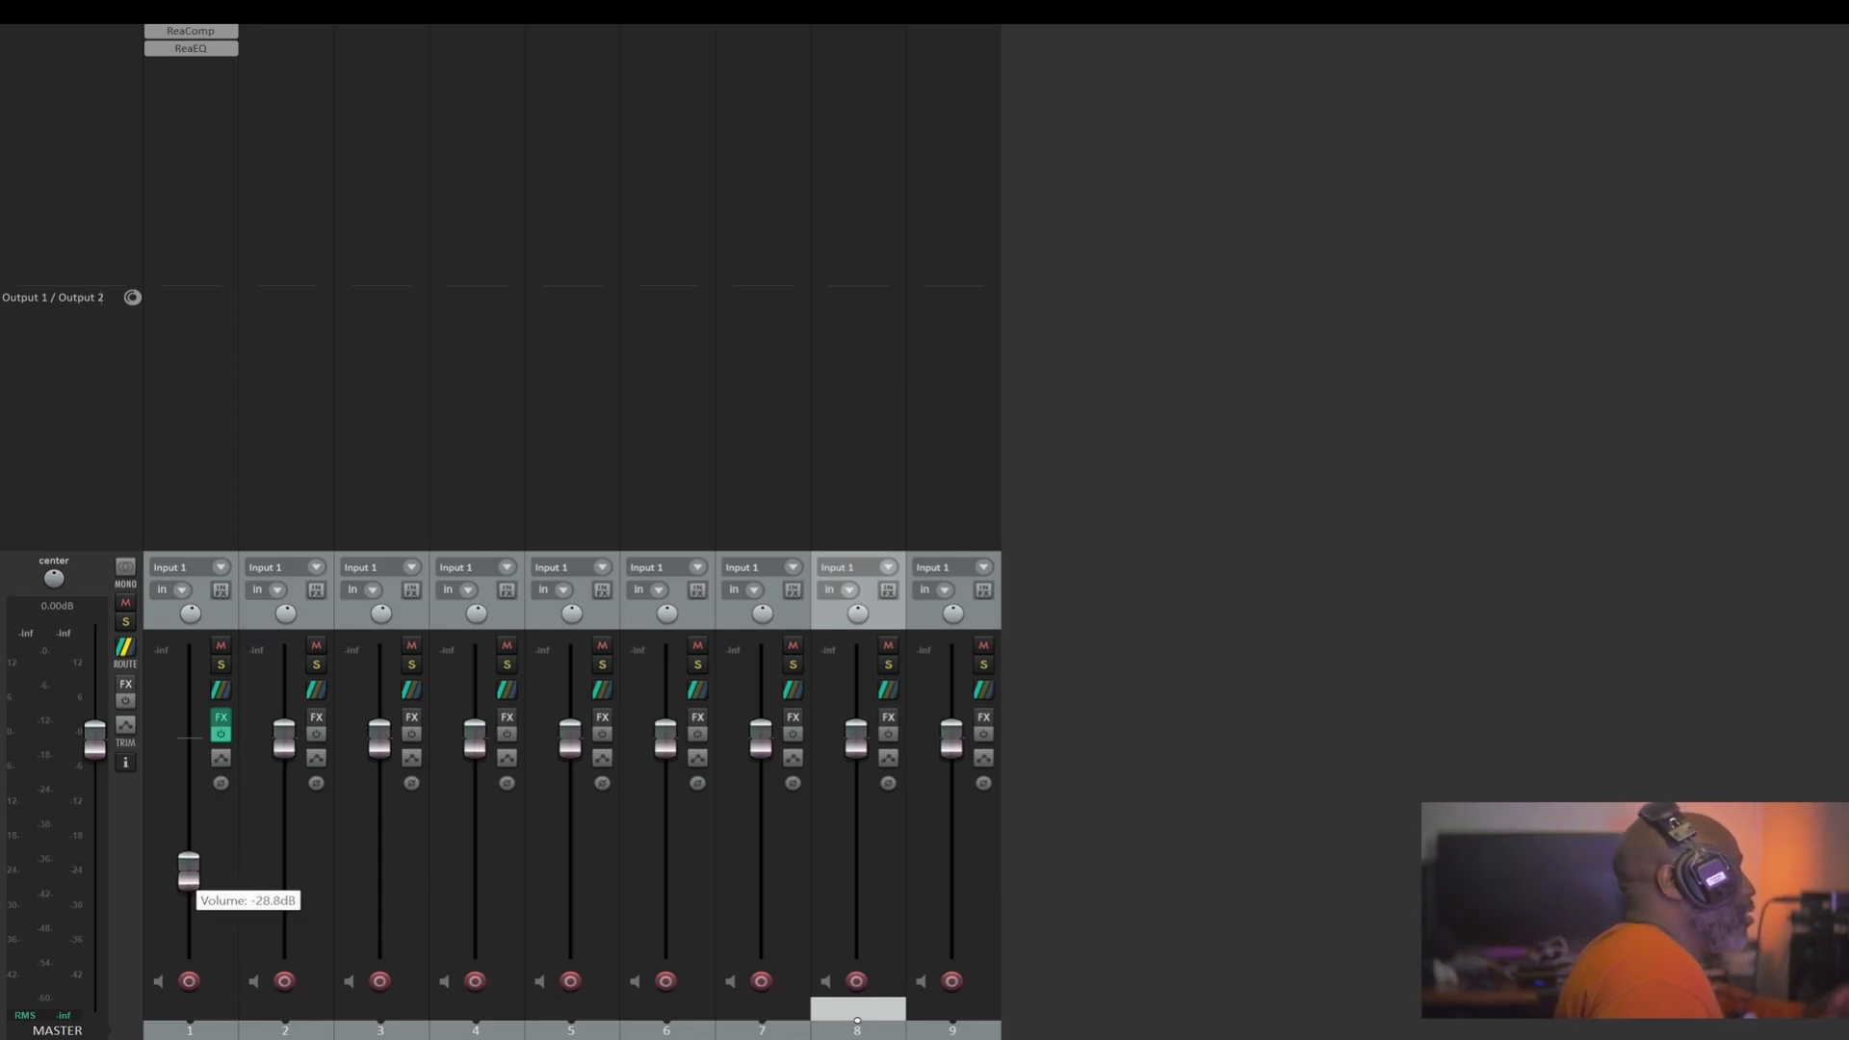
left_click_drag(189, 878, 189, 837)
scroll(192, 872, "up", 8)
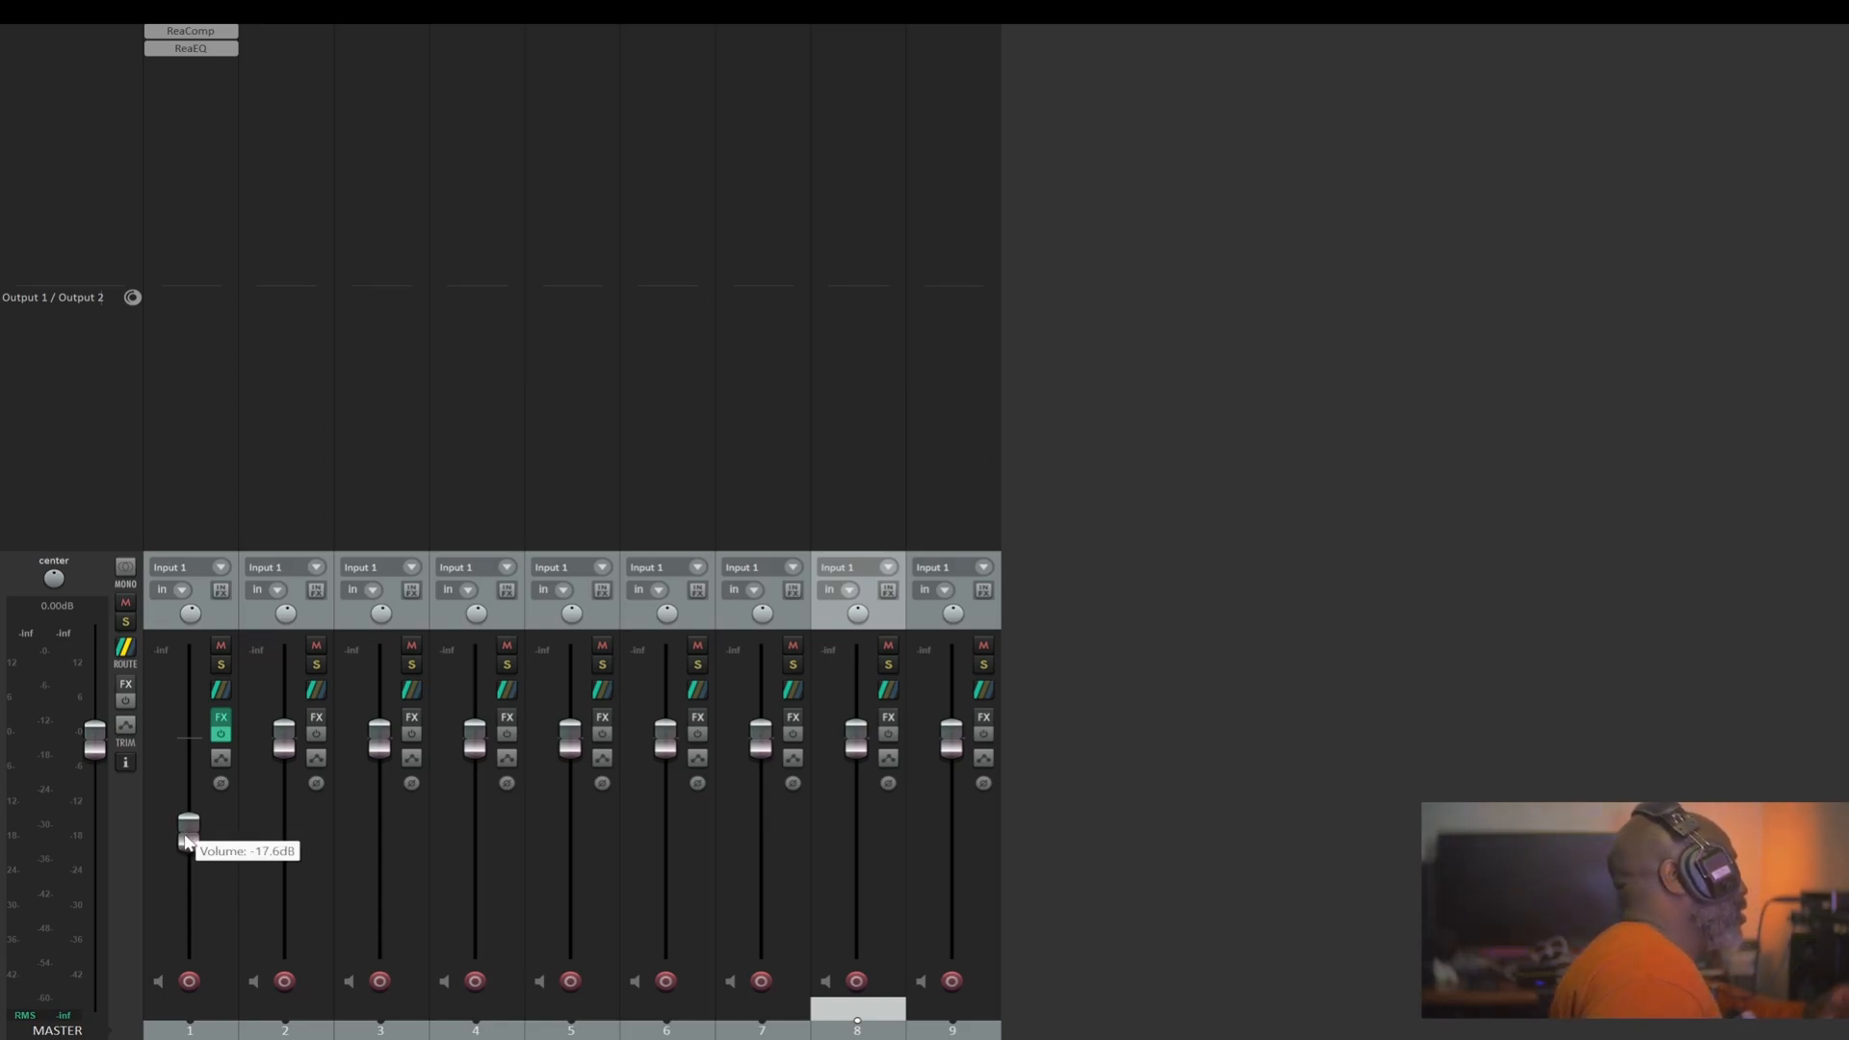
Adjust track 1's pan slightly, and reset the track's volume to 0 dB
left_click_drag(186, 624, 189, 626)
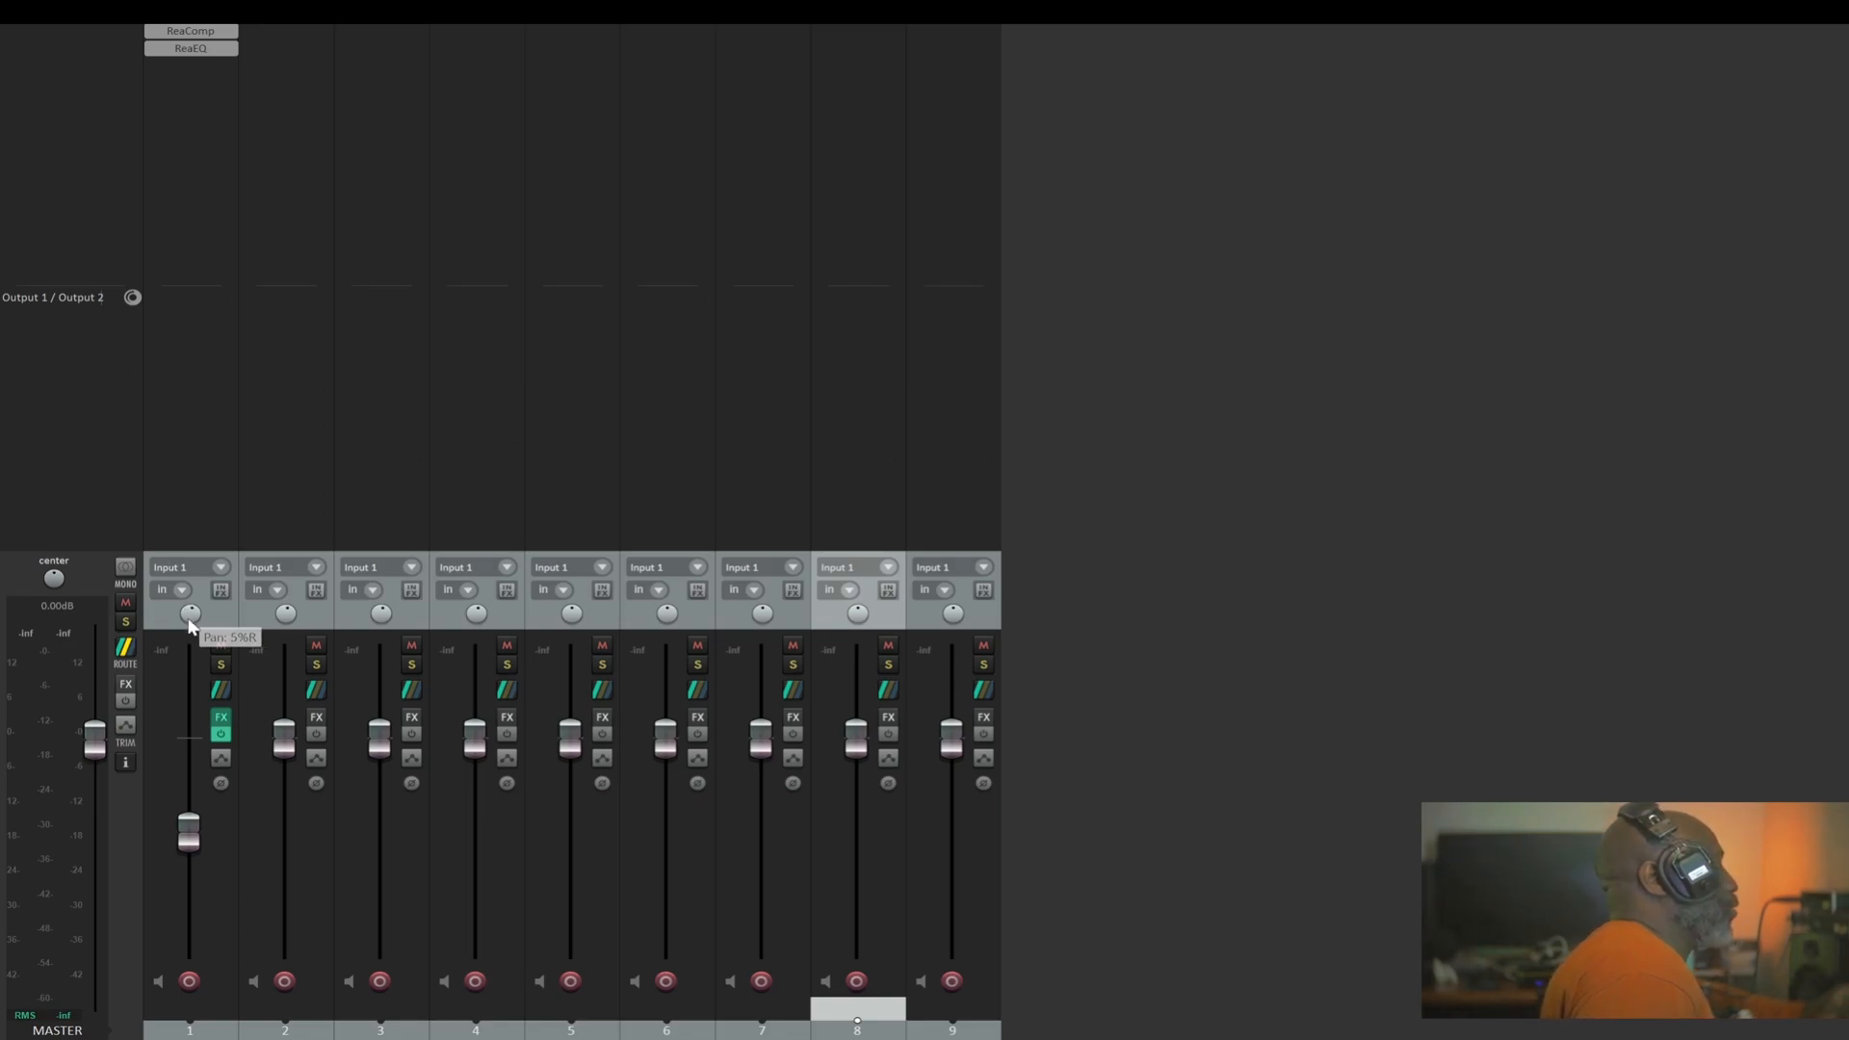
double_click(192, 841)
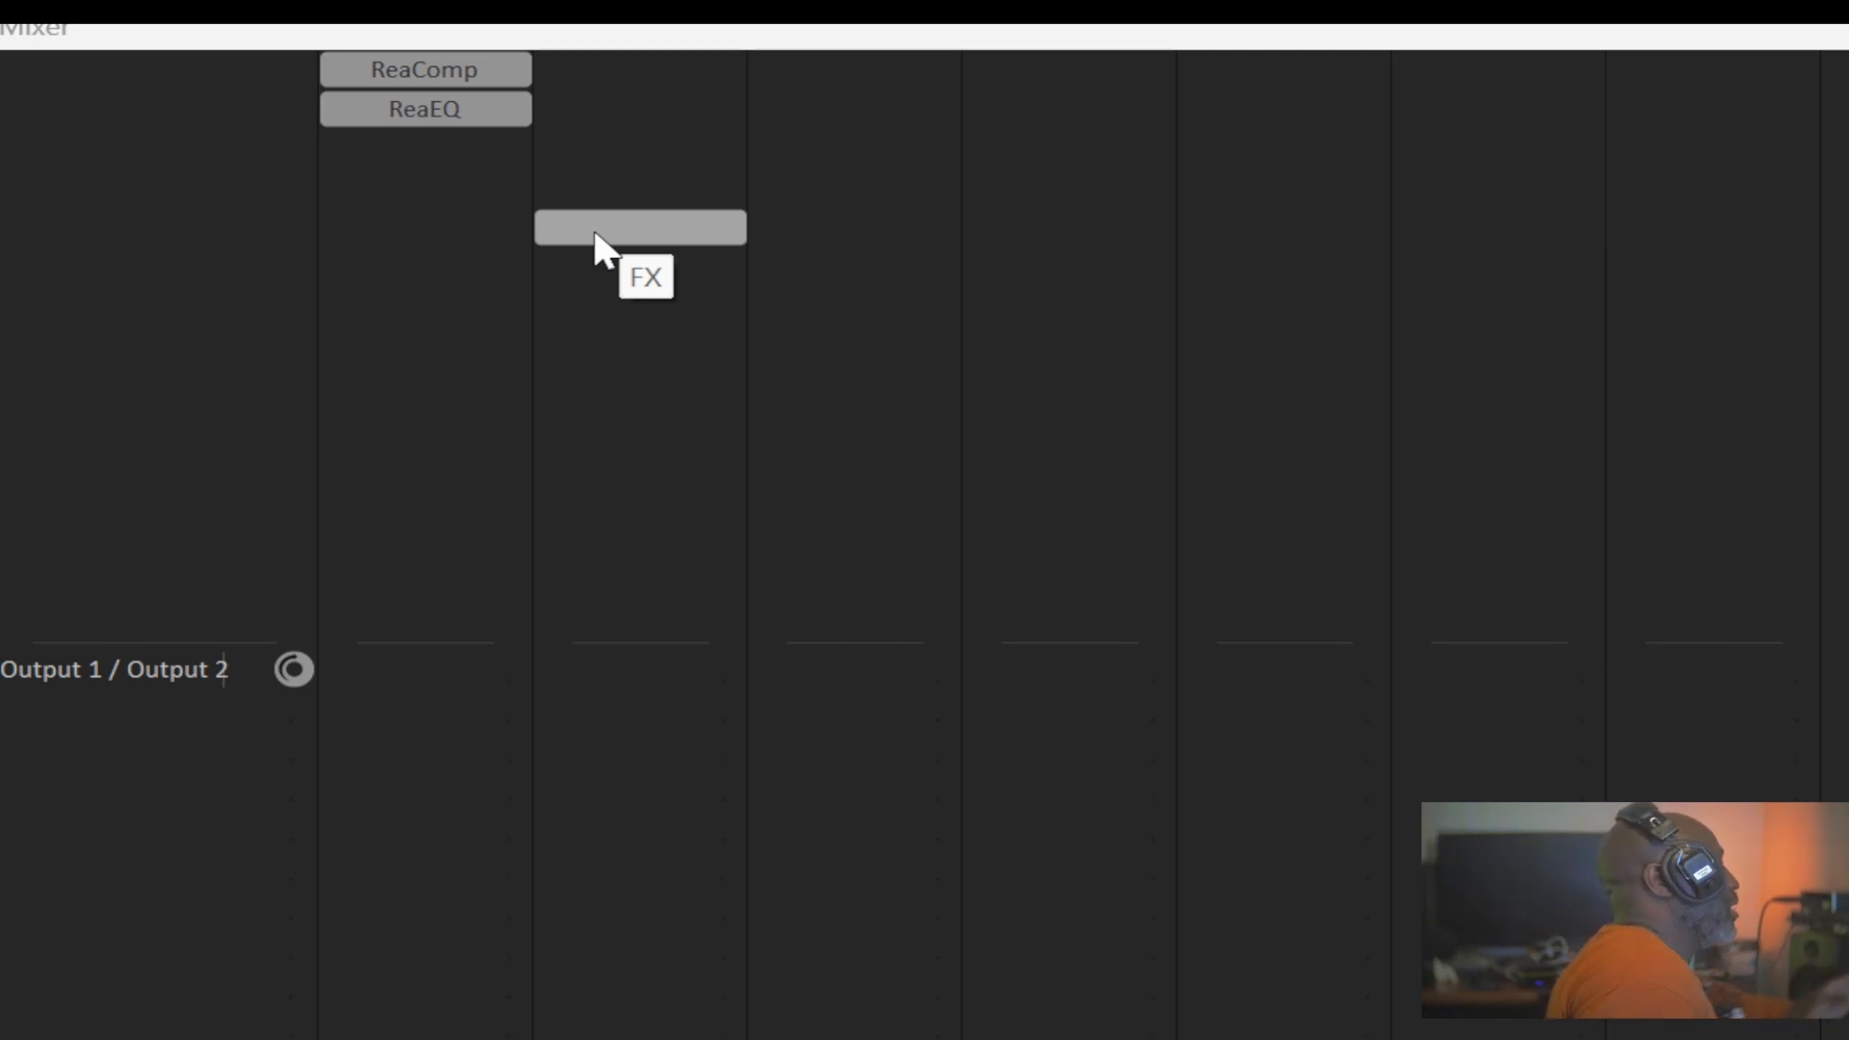
Open ReaComp on track 1 and show its embedded UI in the mixer (MCP)
left_click(456, 72)
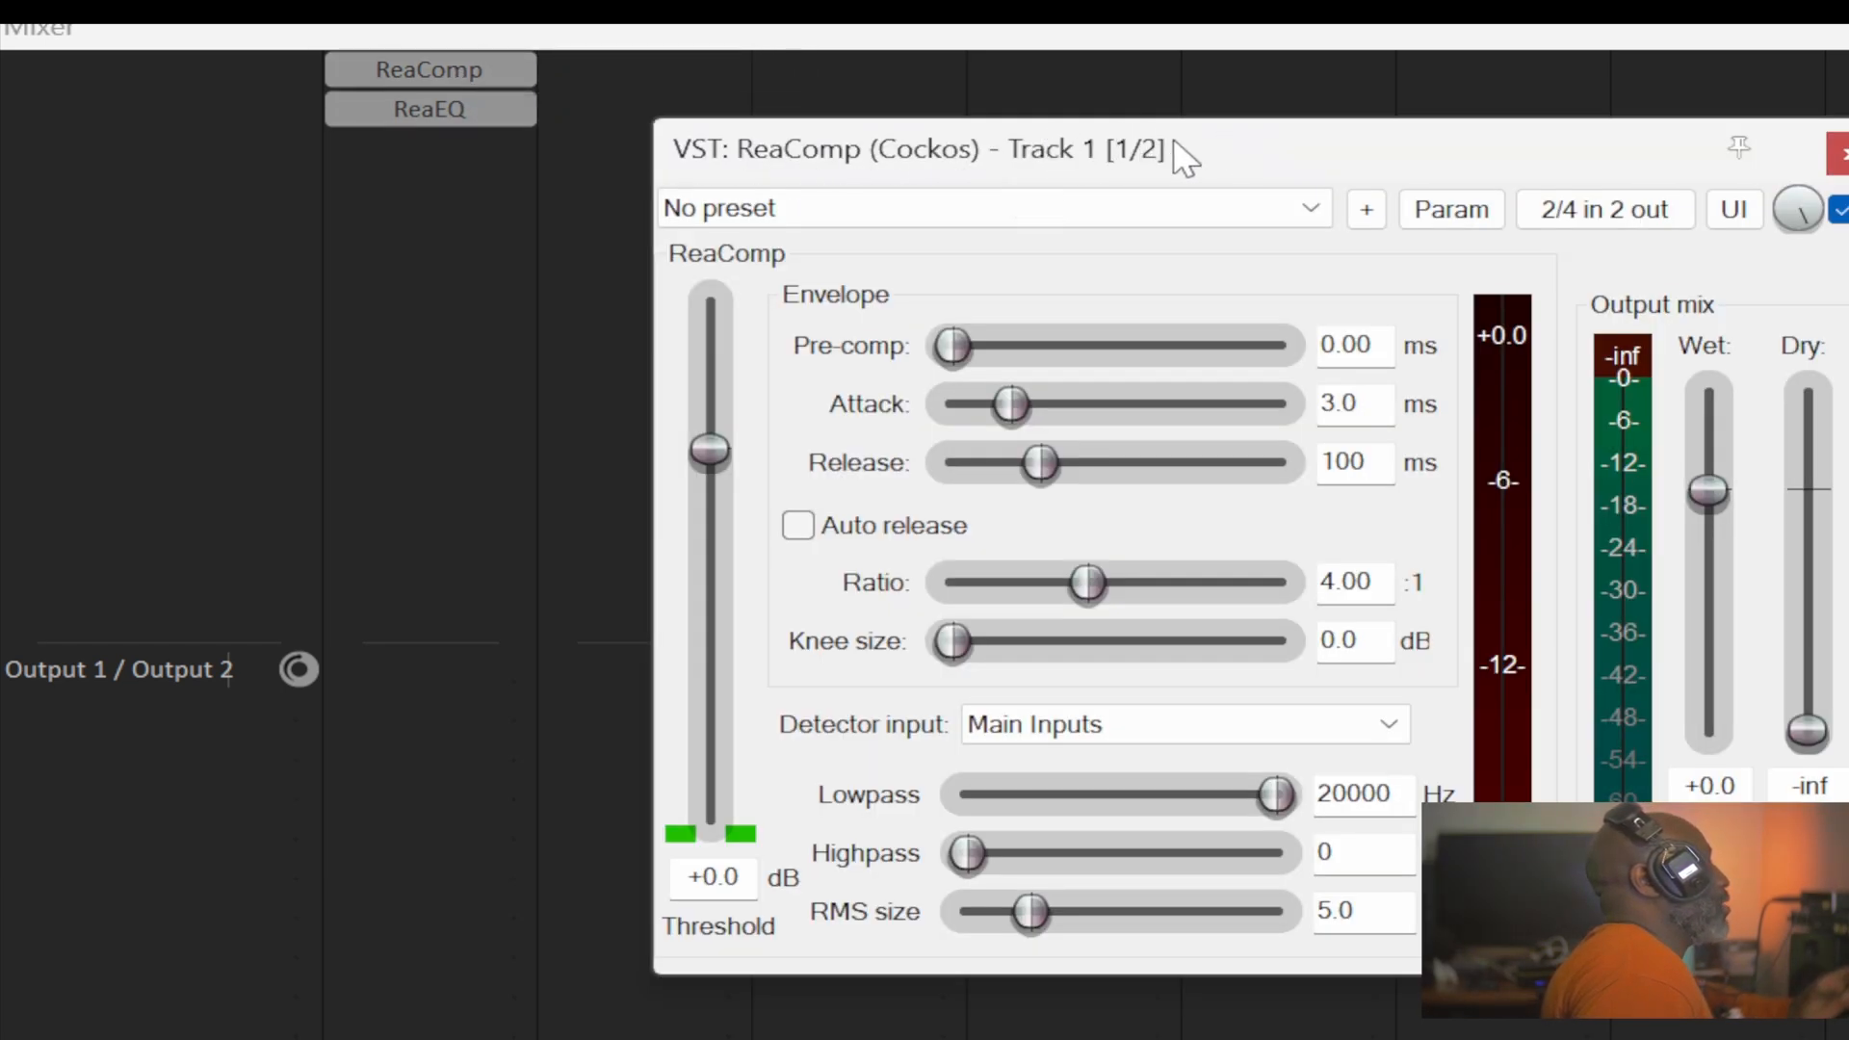
right_click(1139, 150)
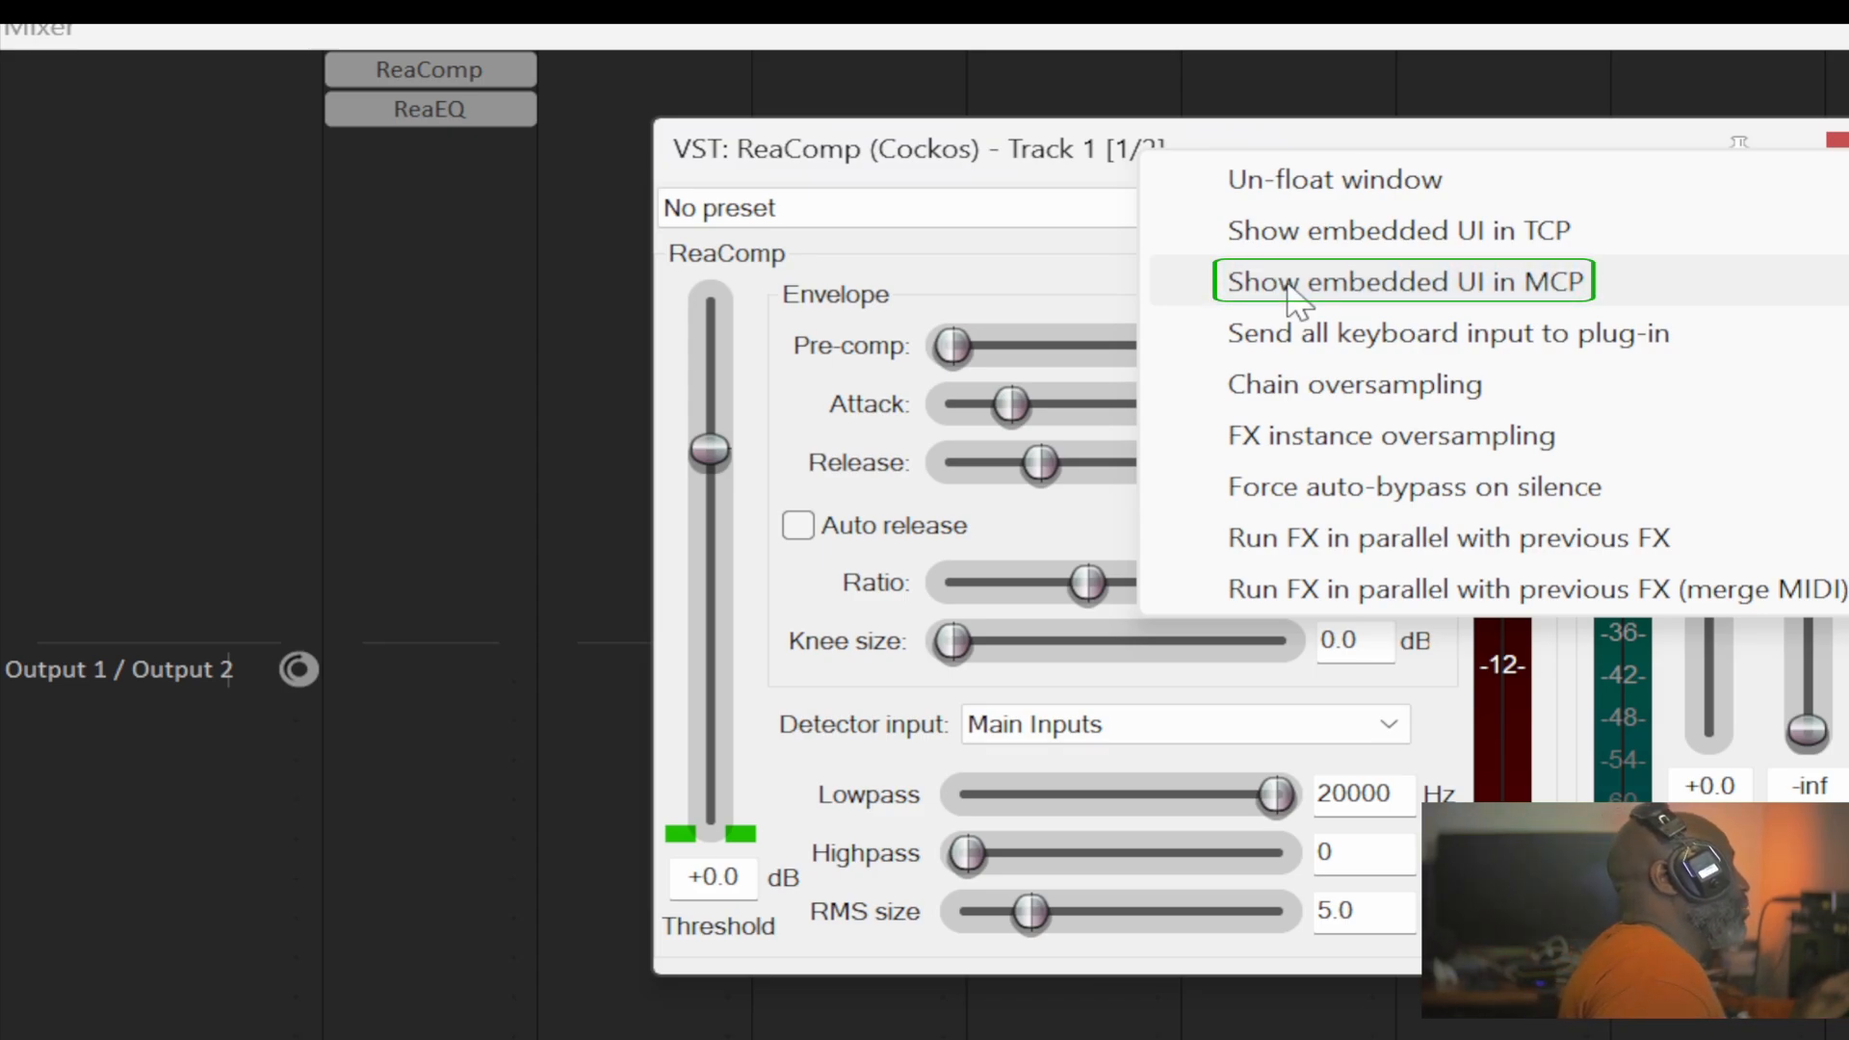
left_click(1377, 282)
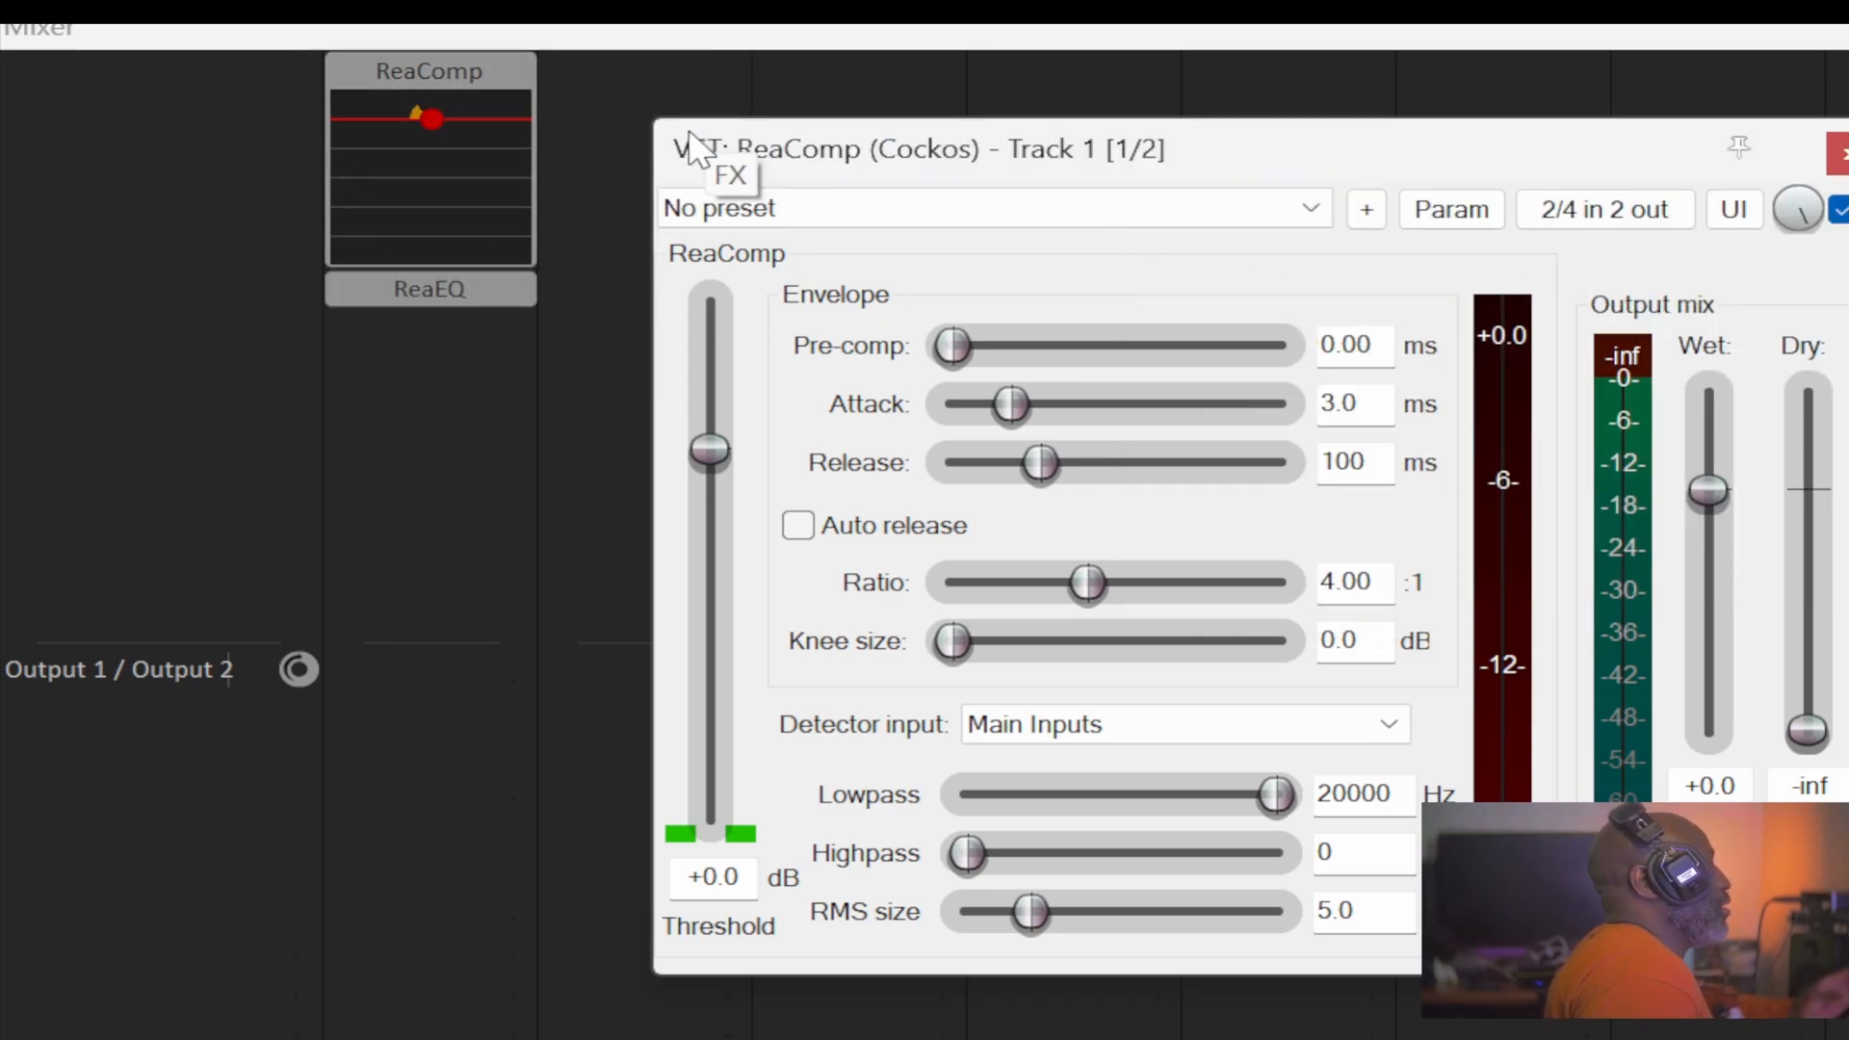
Lower ReaComp's threshold to -3.6 dB in its embedded graph, reopen its window, and lower the threshold further from the graph
mouse_move(430, 119)
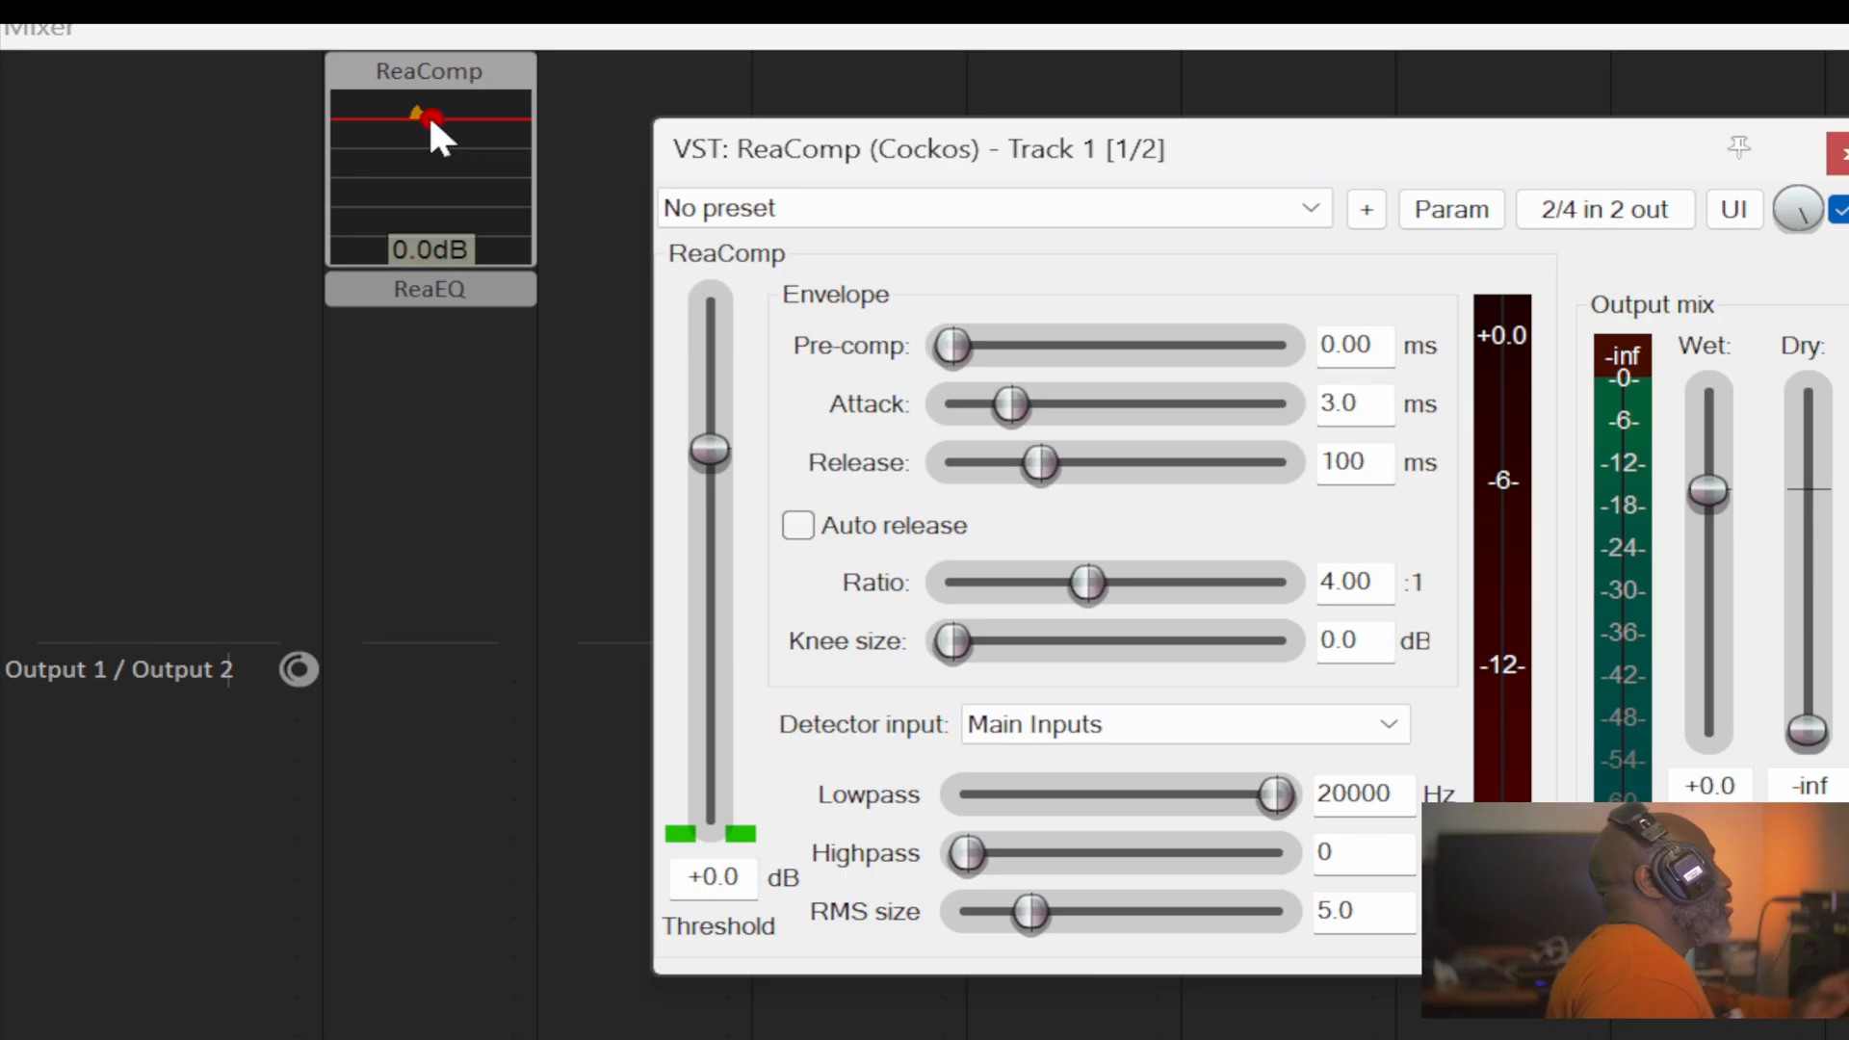
mouse_move(431, 120)
left_mouse_down()
mouse_move(435, 148)
mouse_move(431, 126)
left_mouse_up()
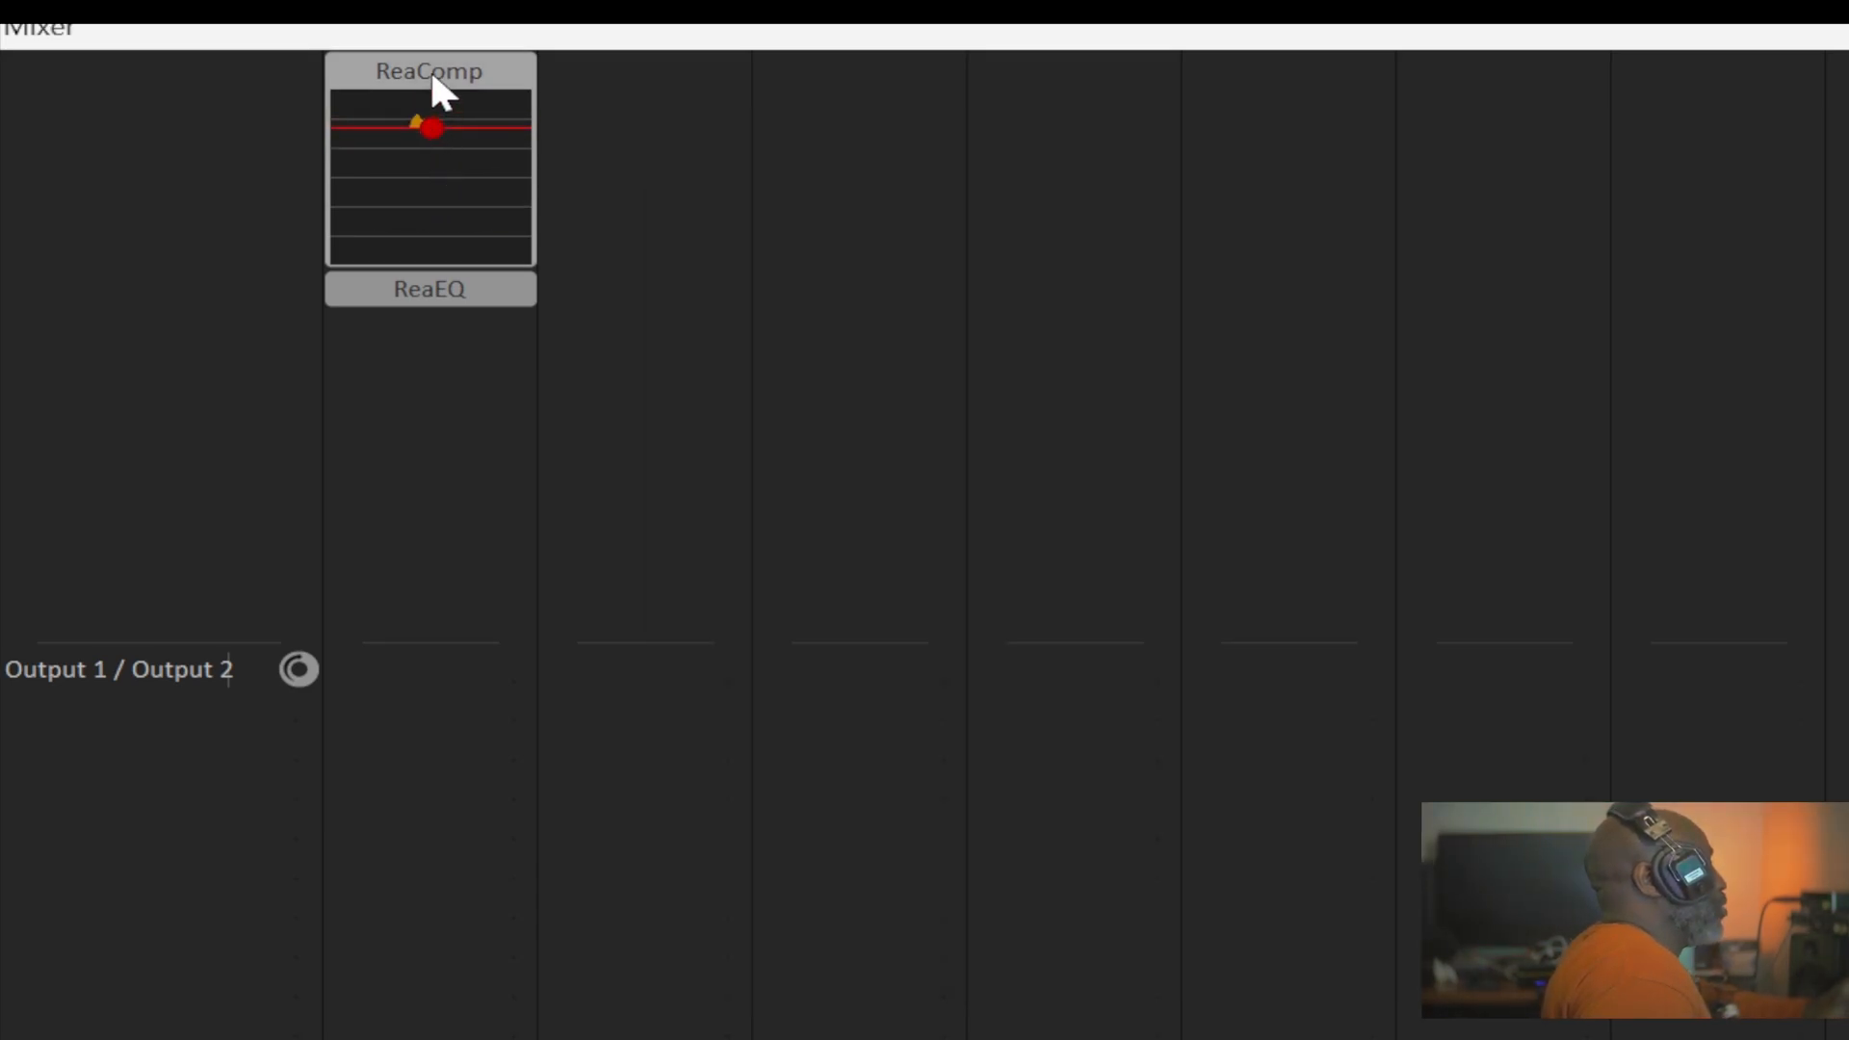
left_click(433, 81)
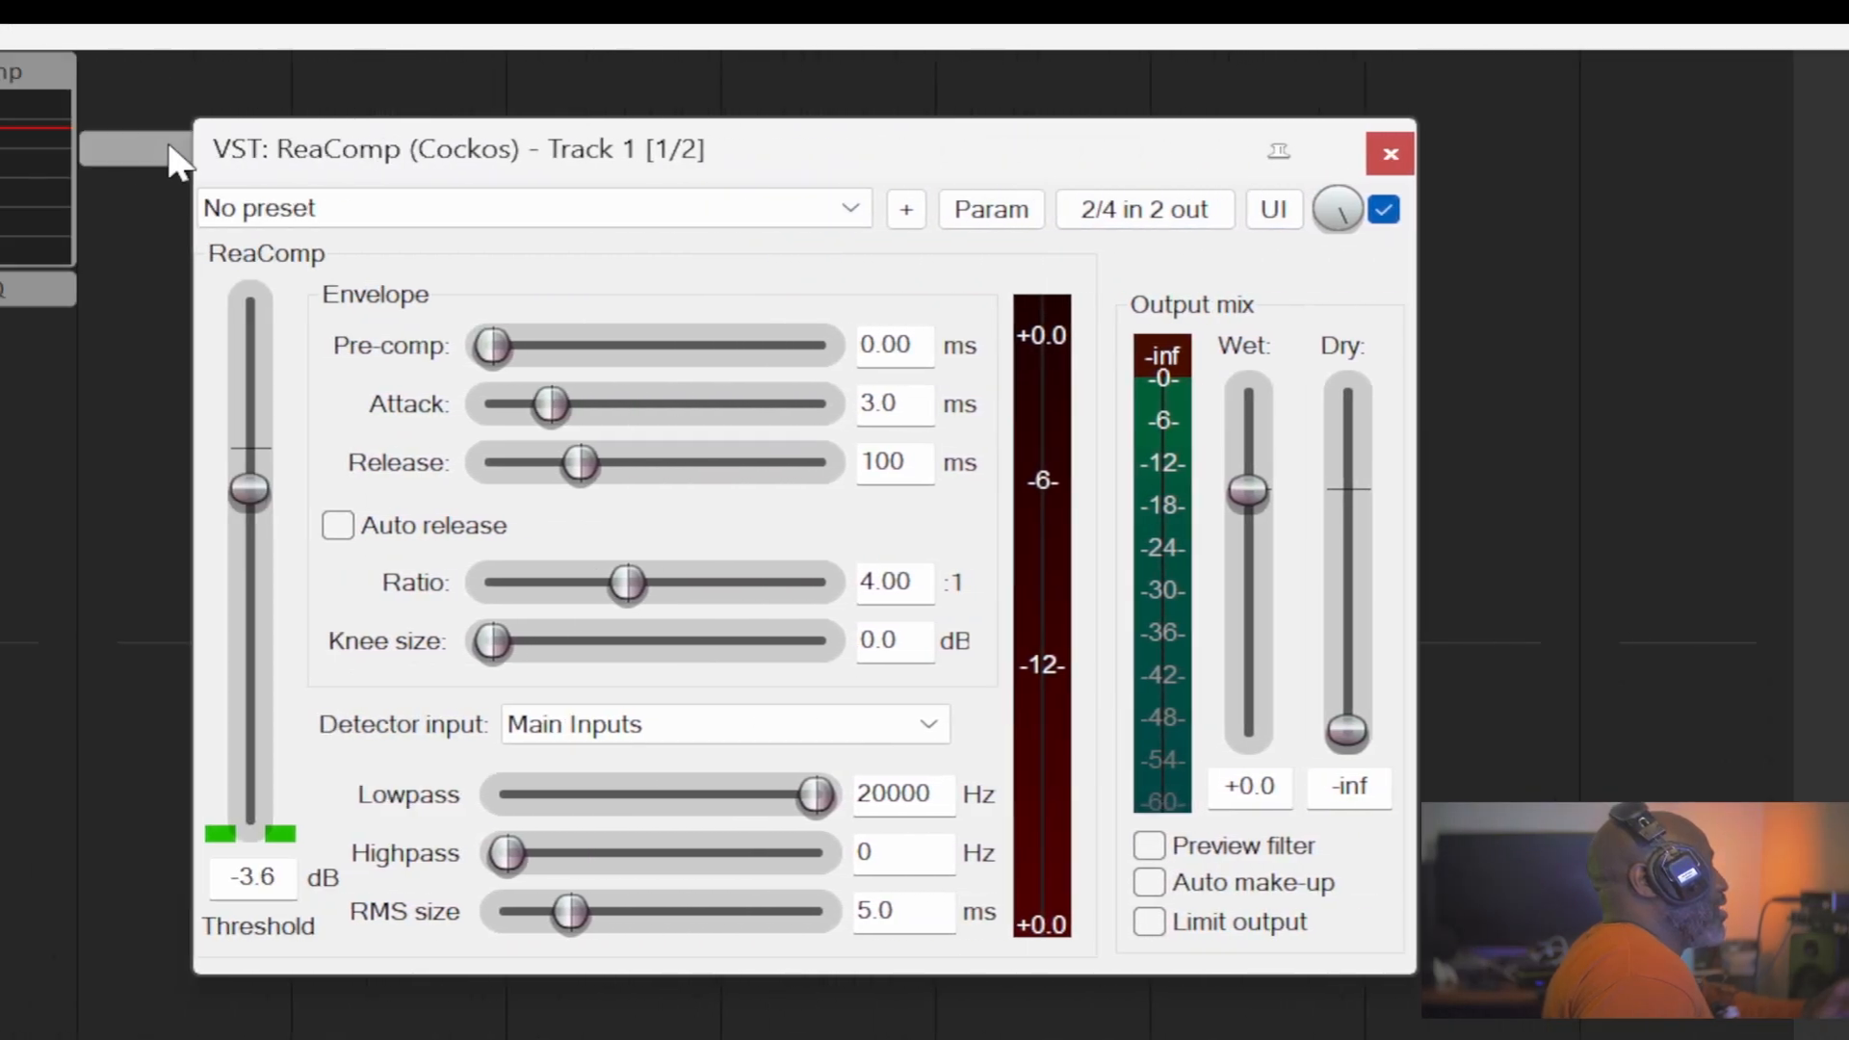
left_click_drag(434, 135, 381, 191)
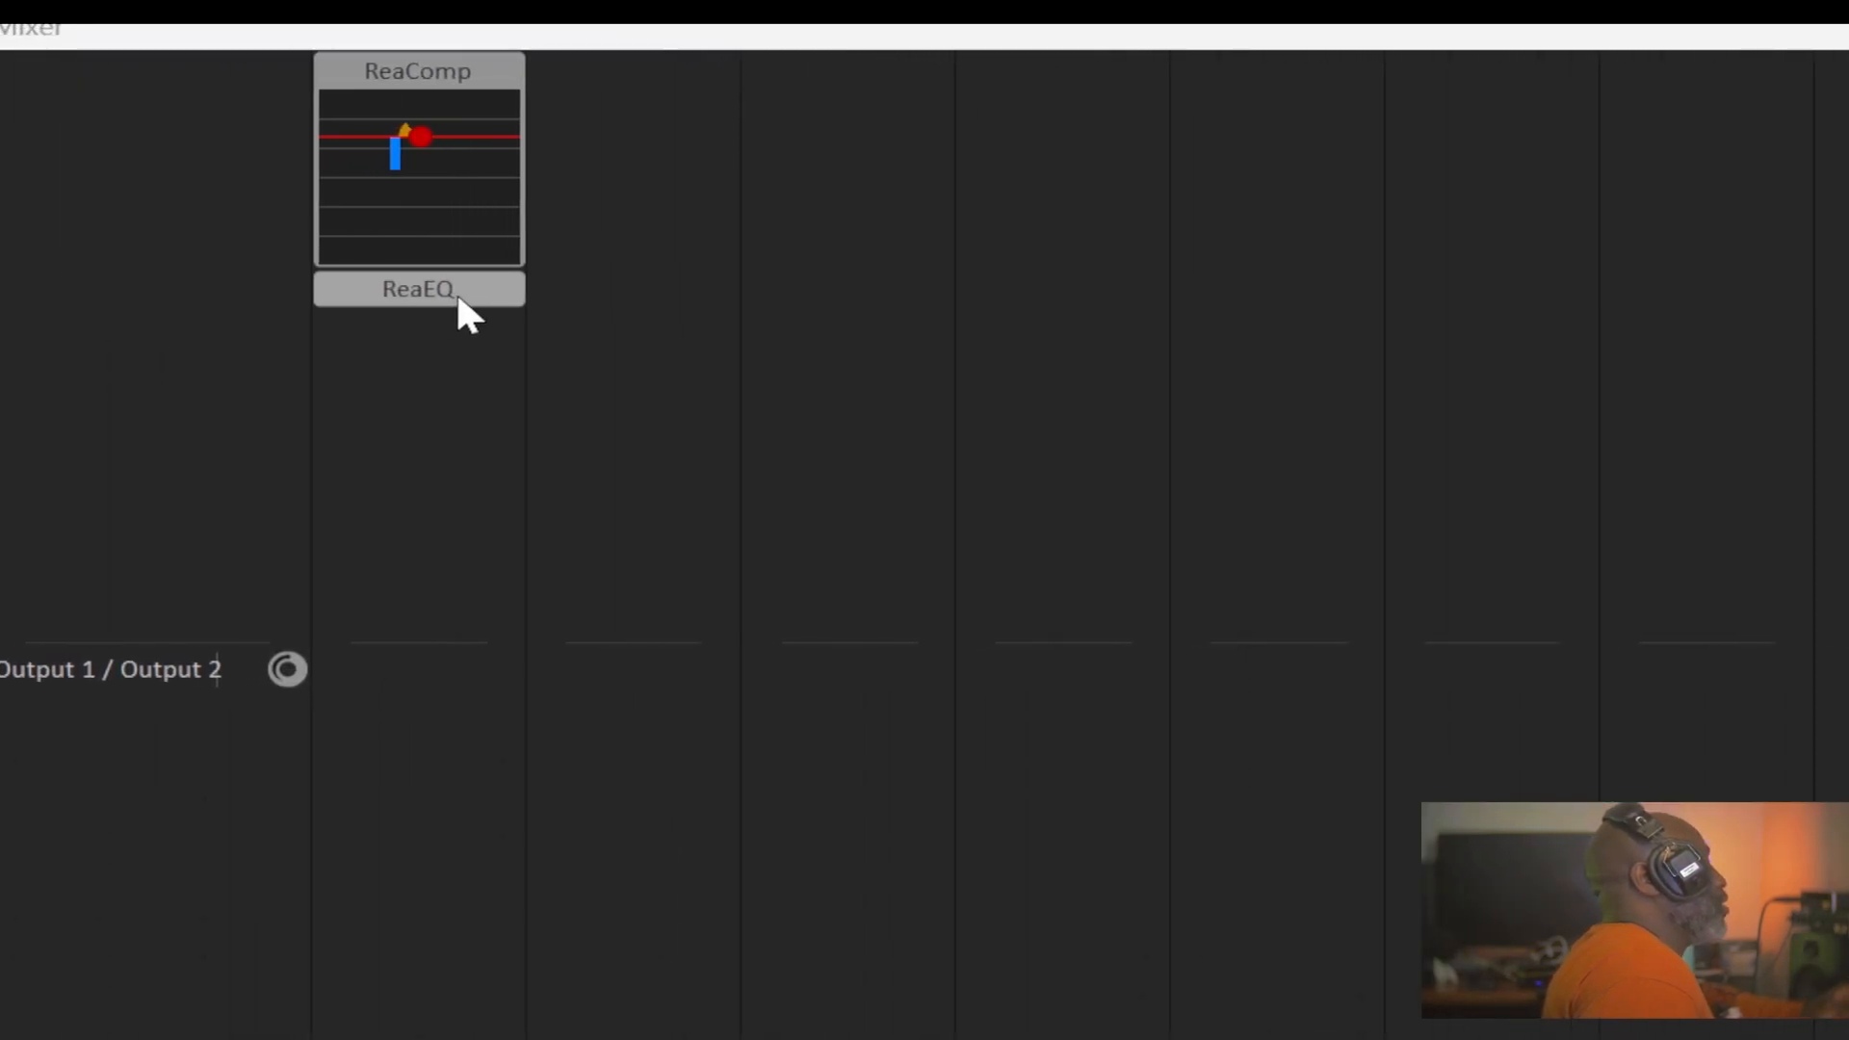
Open ReaEQ on track 1, show its embedded UI in the mixer (MCP), and close its window
left_click(461, 292)
left_click_drag(1494, 468, 1123, 112)
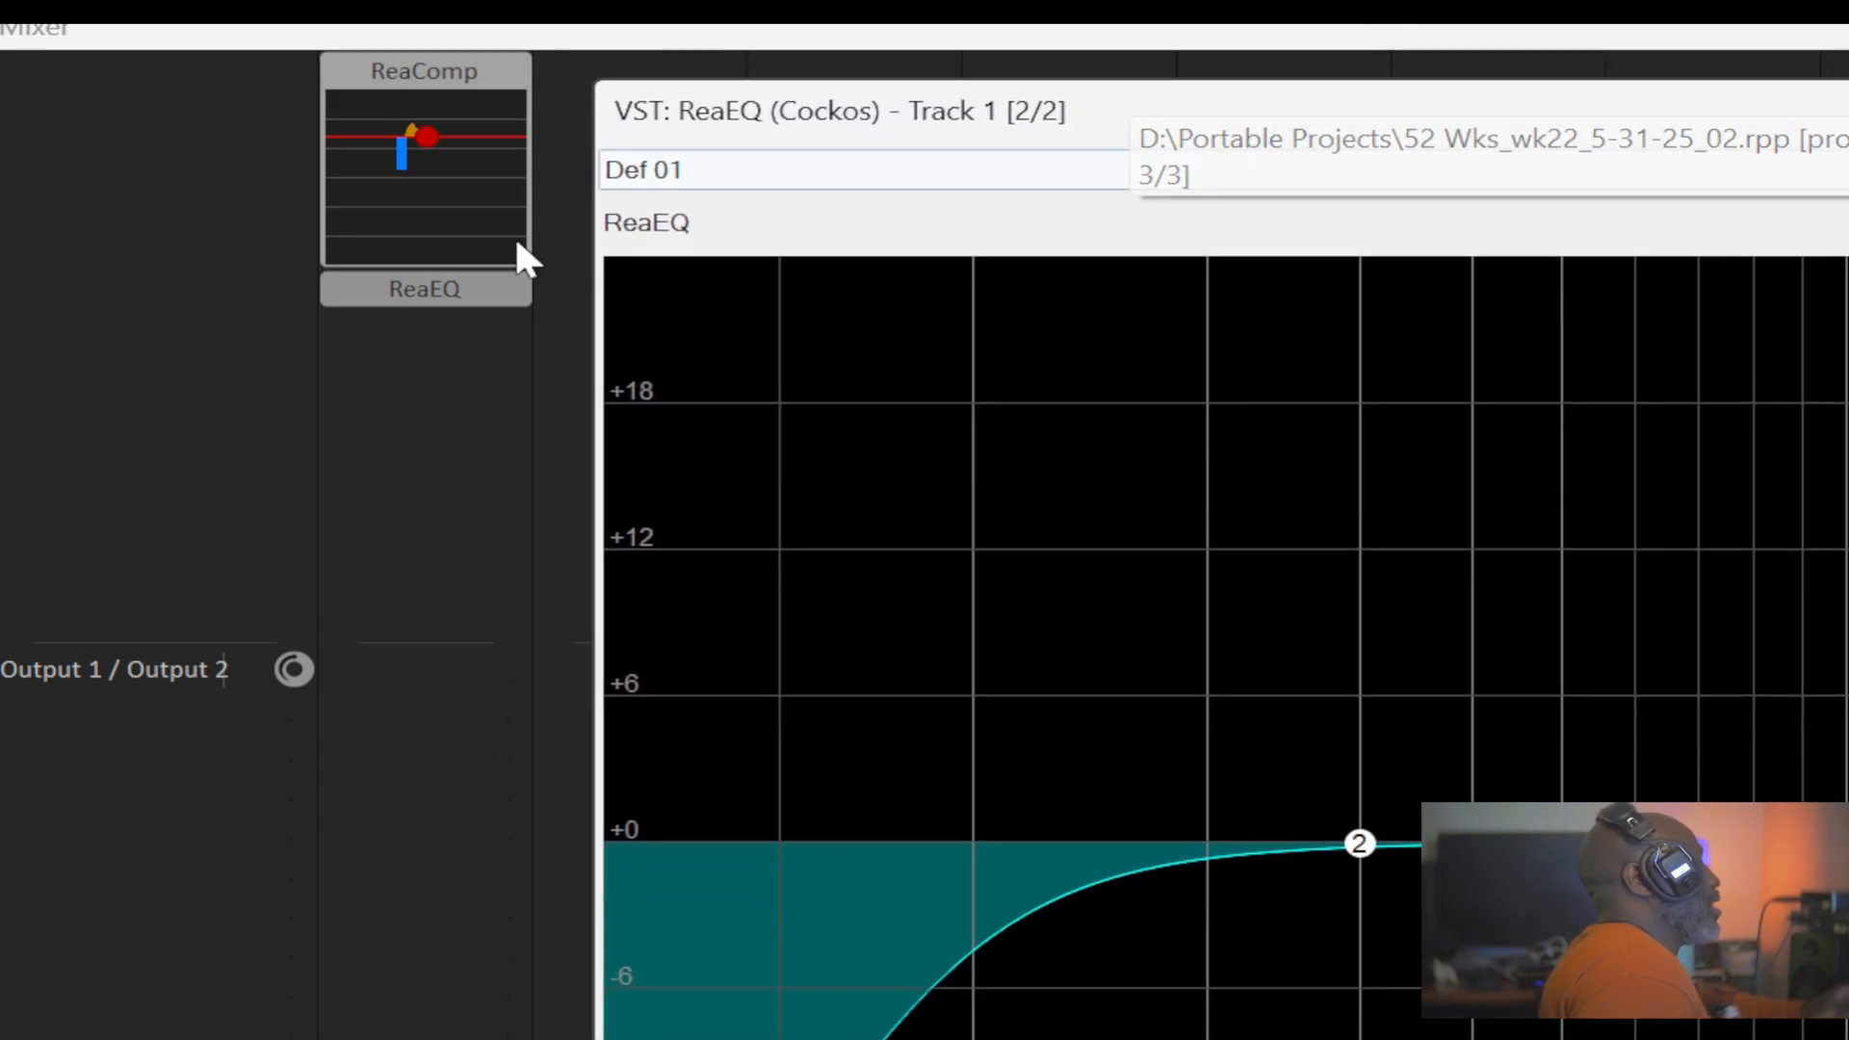
right_click(1245, 127)
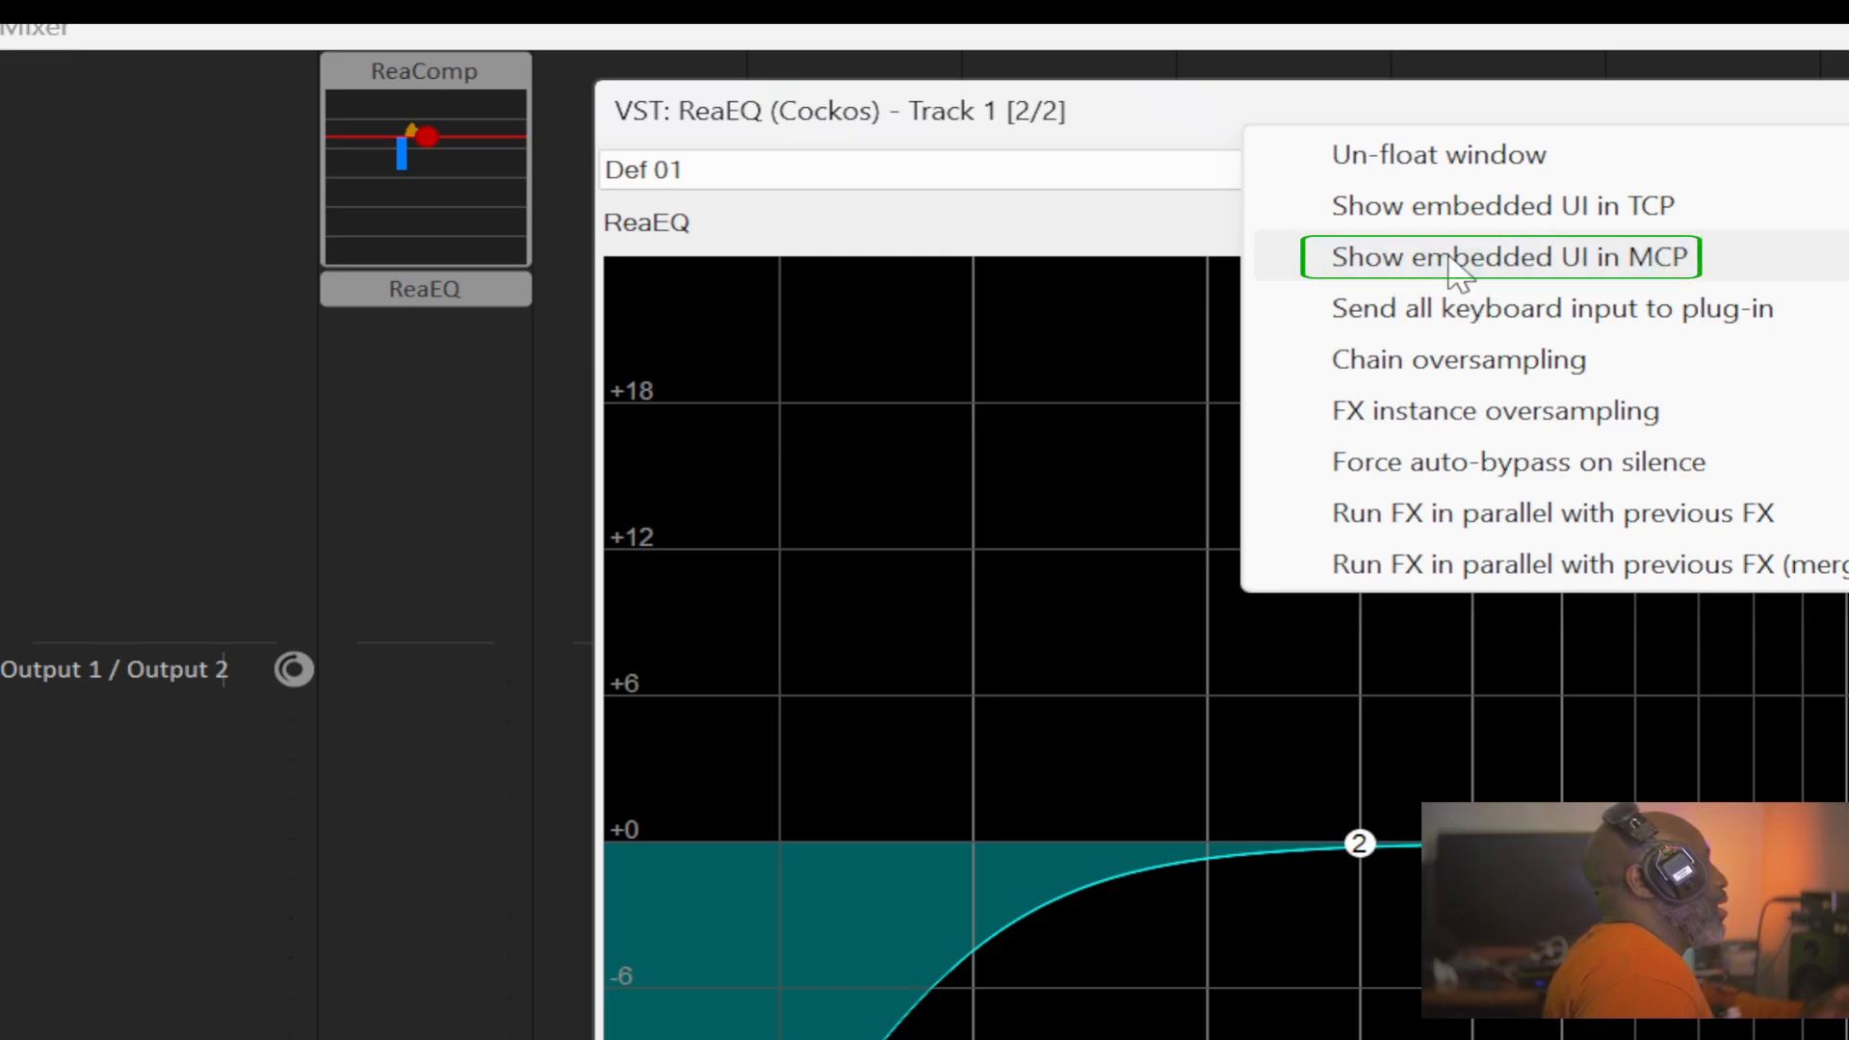
left_click(1392, 270)
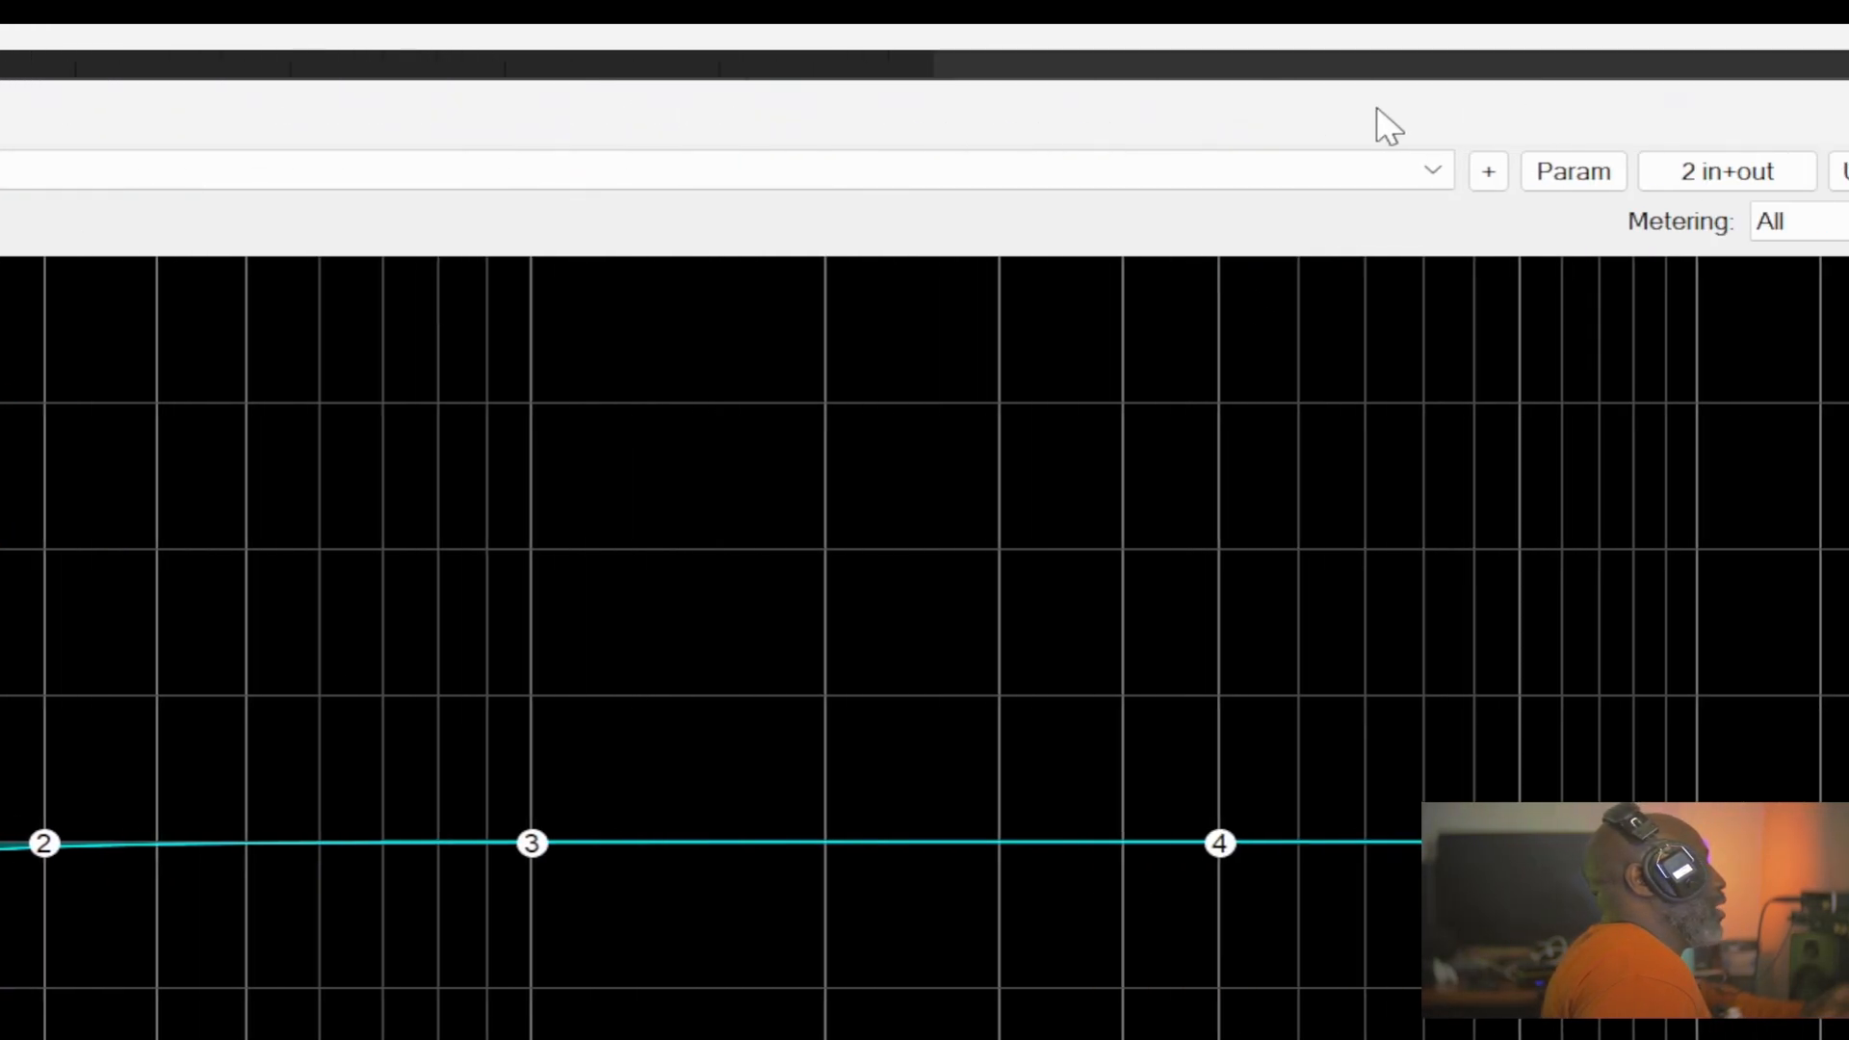
left_click(1081, 112)
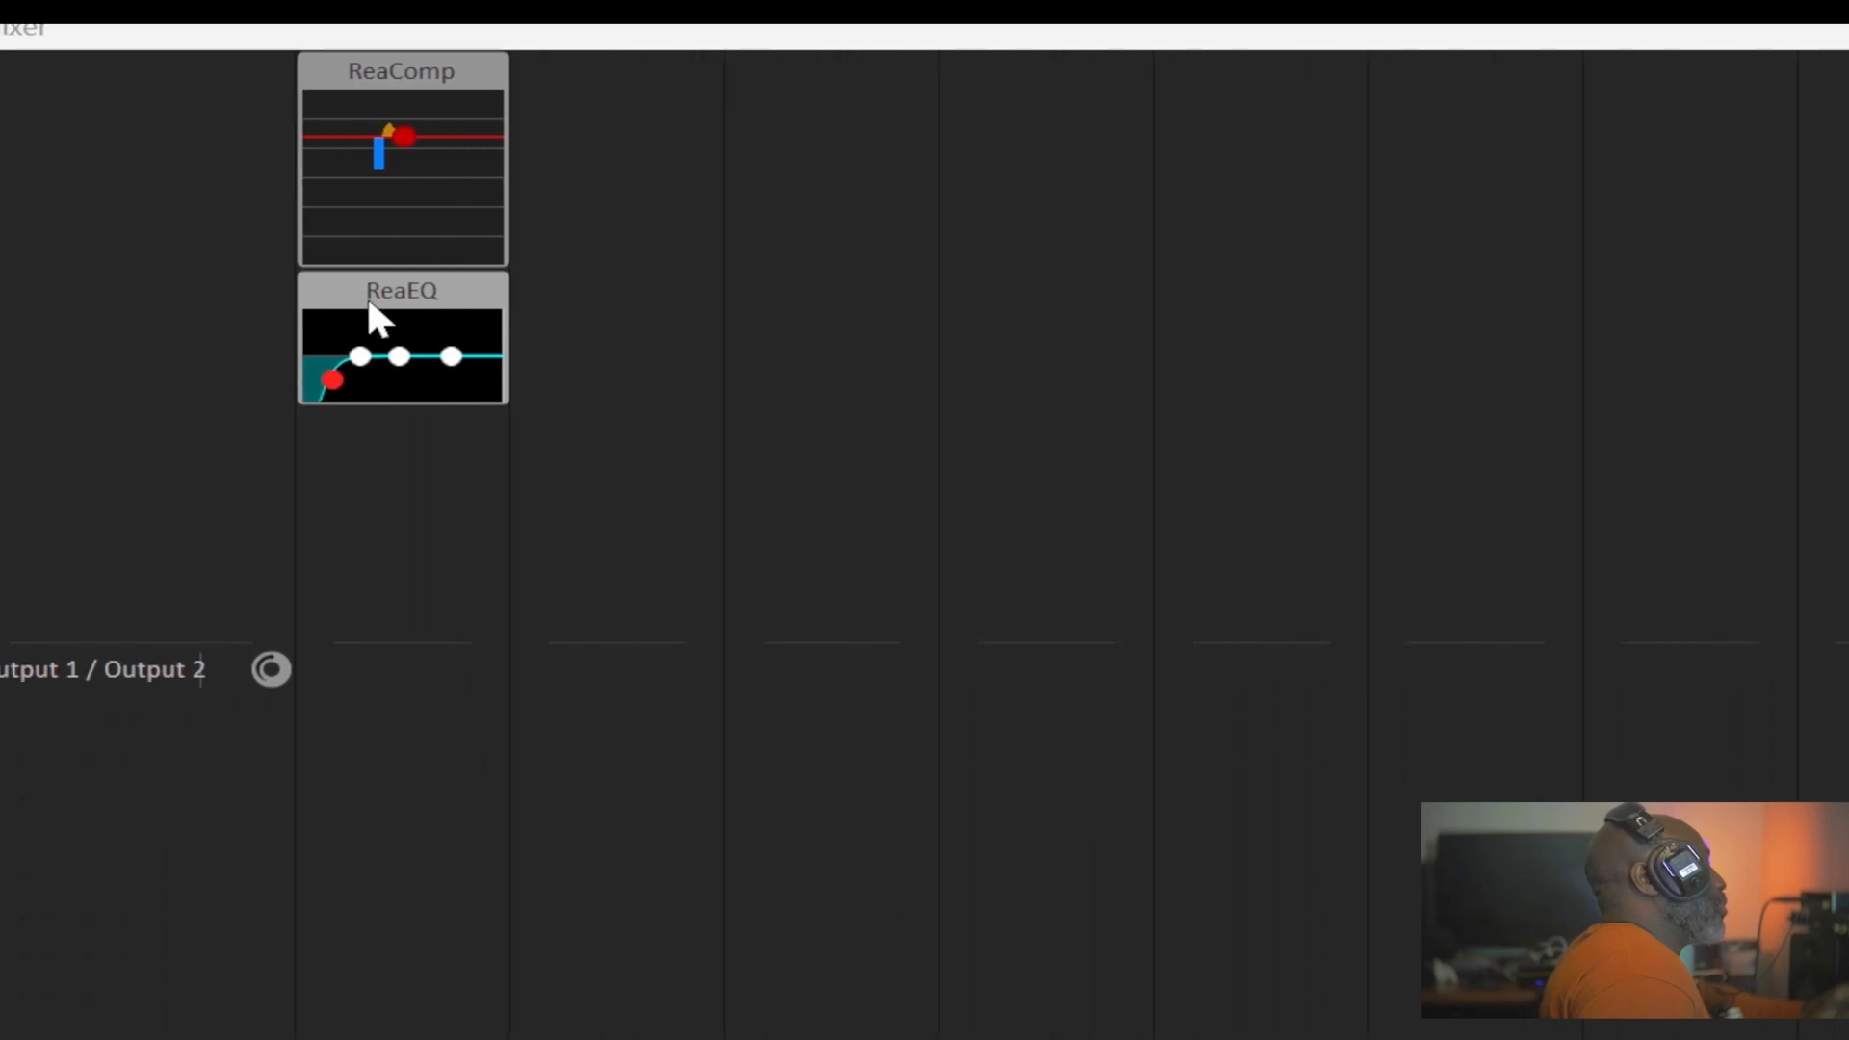
Reopen ReaEQ's window beside the mixer strip, adjust the EQ points from the embedded graph, and close the window
left_click(432, 292)
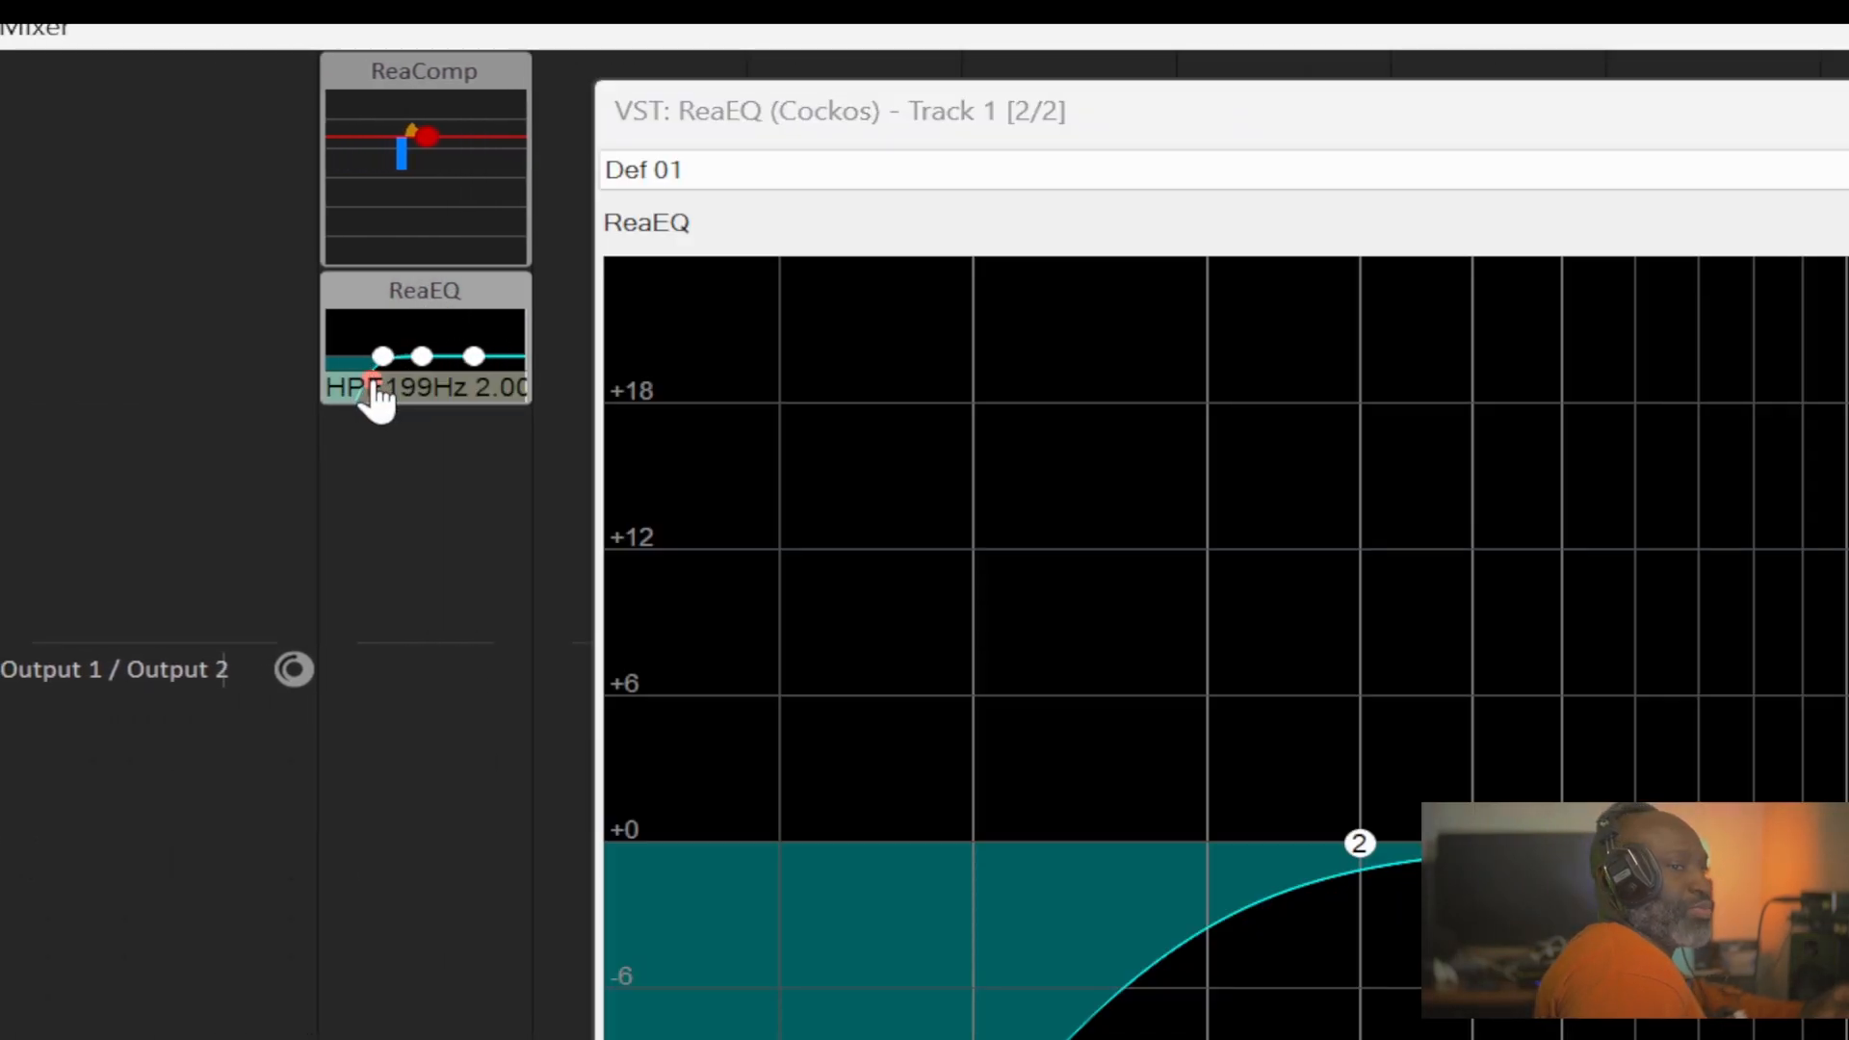
mouse_move(372, 392)
left_mouse_down()
mouse_move(330, 322)
mouse_move(385, 297)
mouse_move(362, 303)
mouse_move(383, 356)
mouse_move(388, 318)
mouse_move(391, 376)
mouse_move(393, 353)
mouse_move(385, 371)
mouse_move(363, 363)
mouse_move(399, 373)
left_mouse_up()
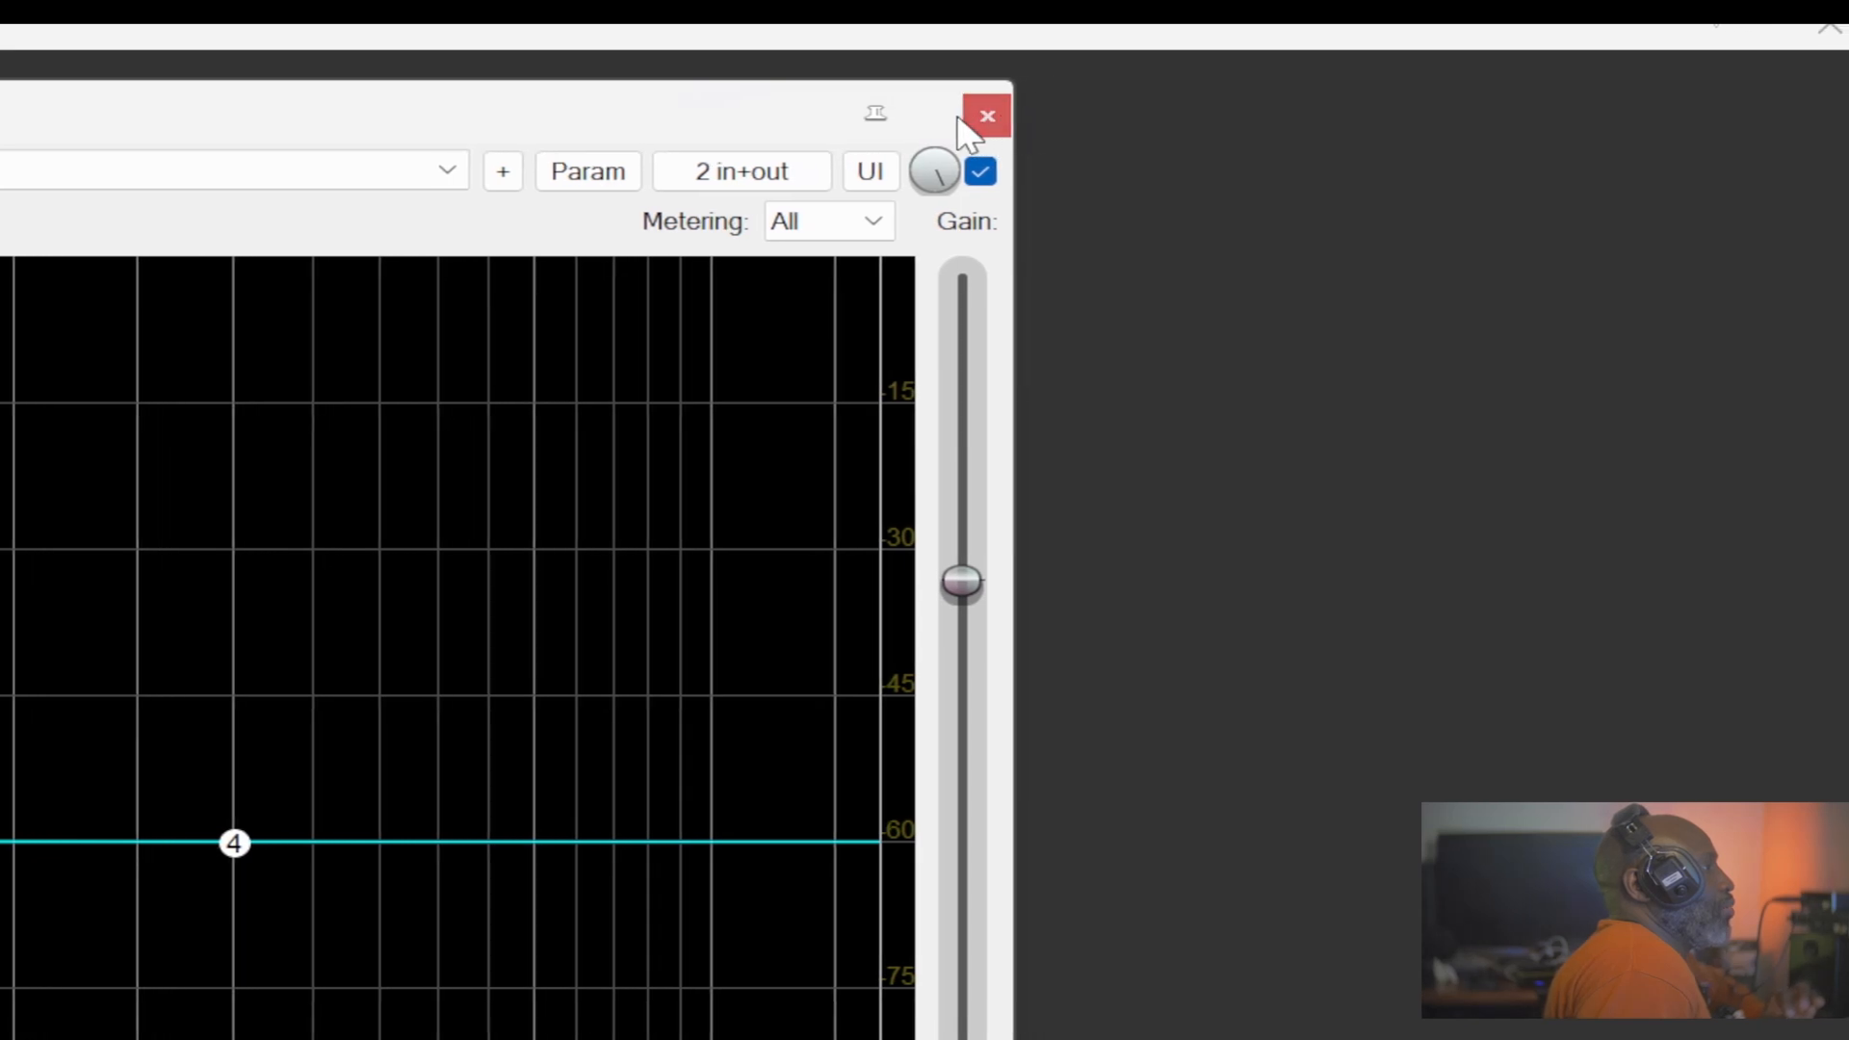
left_click(987, 116)
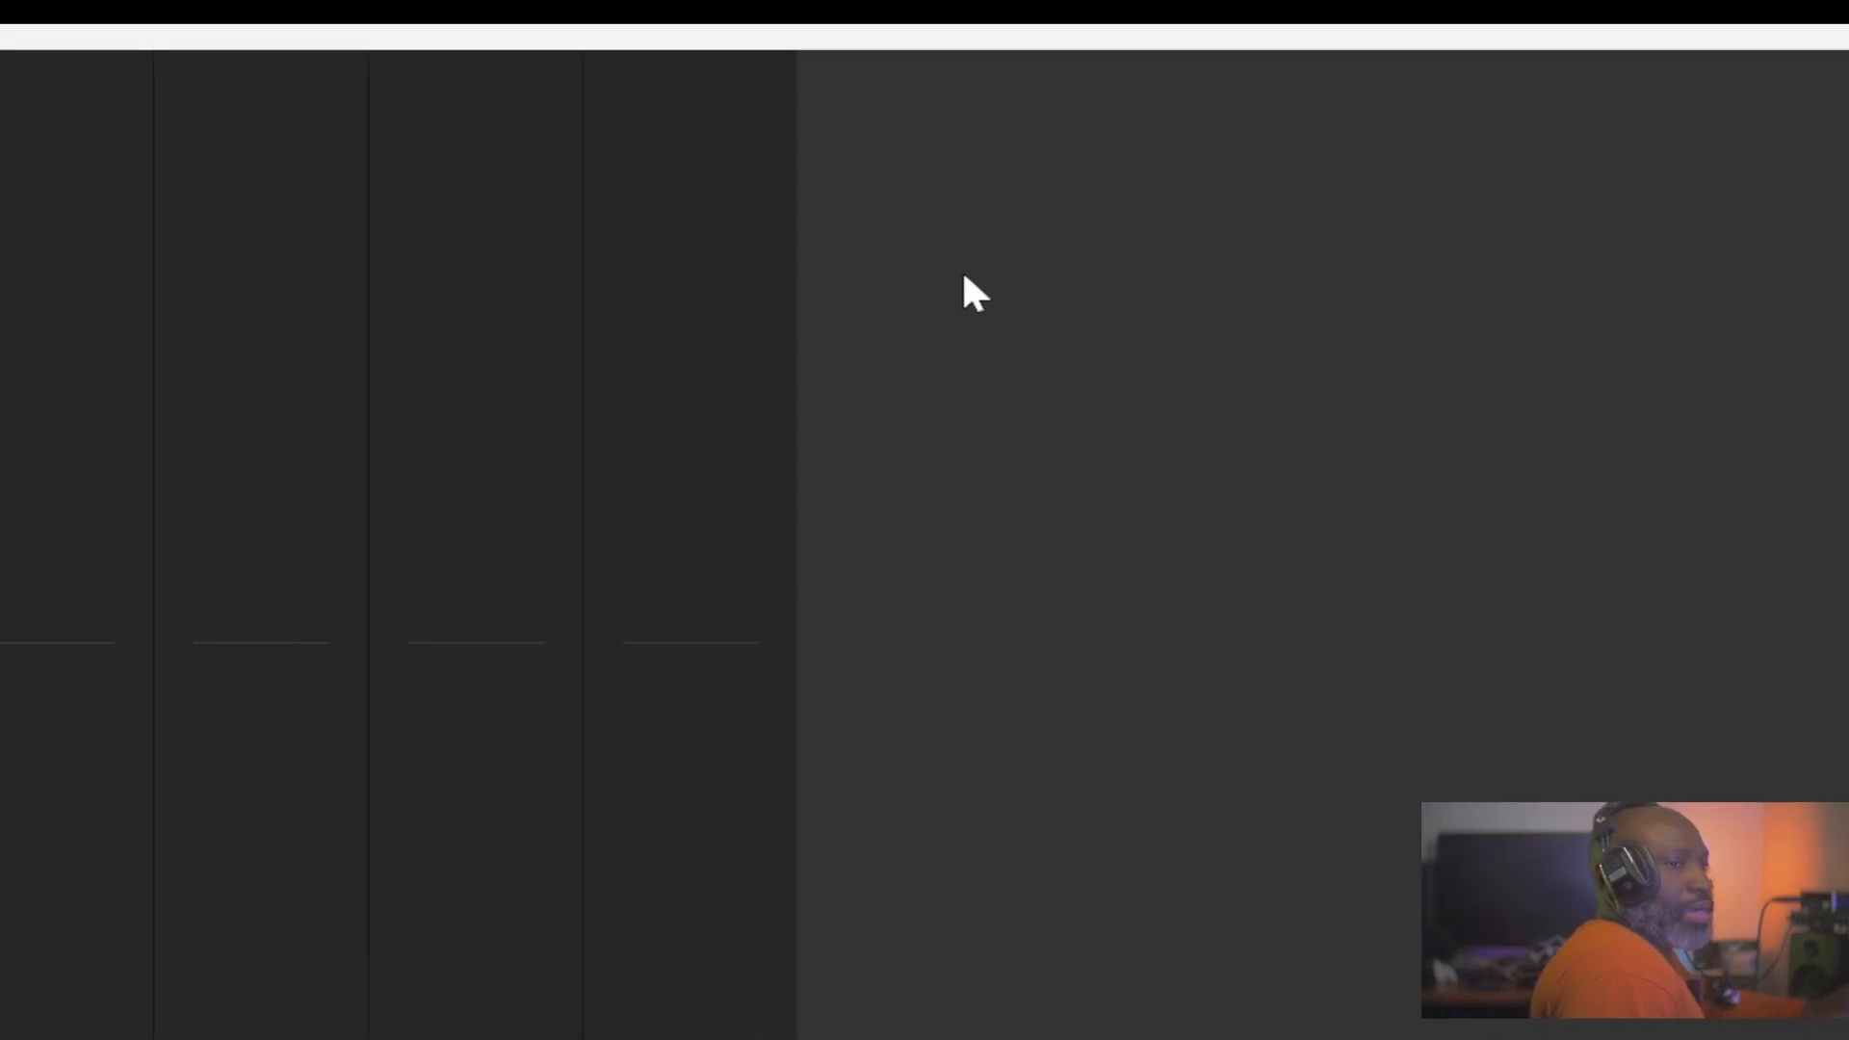
Enable showing FX parameters in the mixer
right_click(1187, 376)
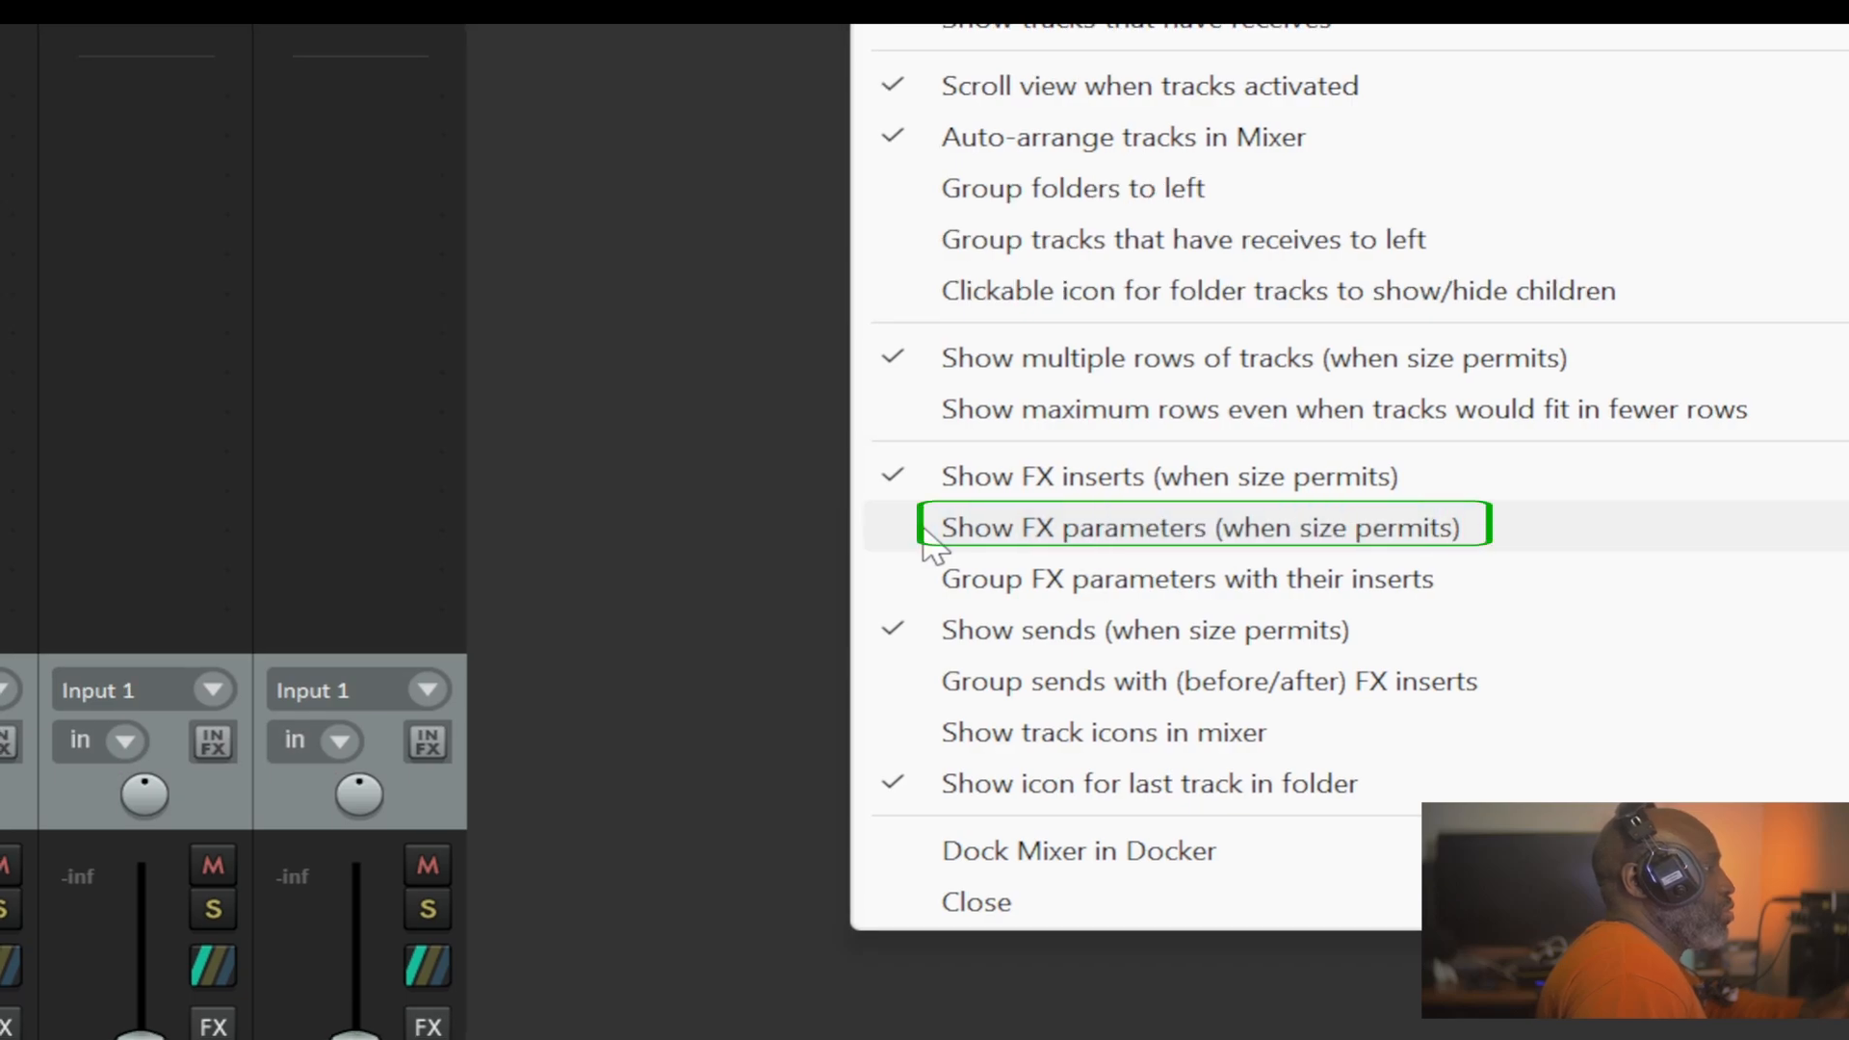
left_click(1325, 526)
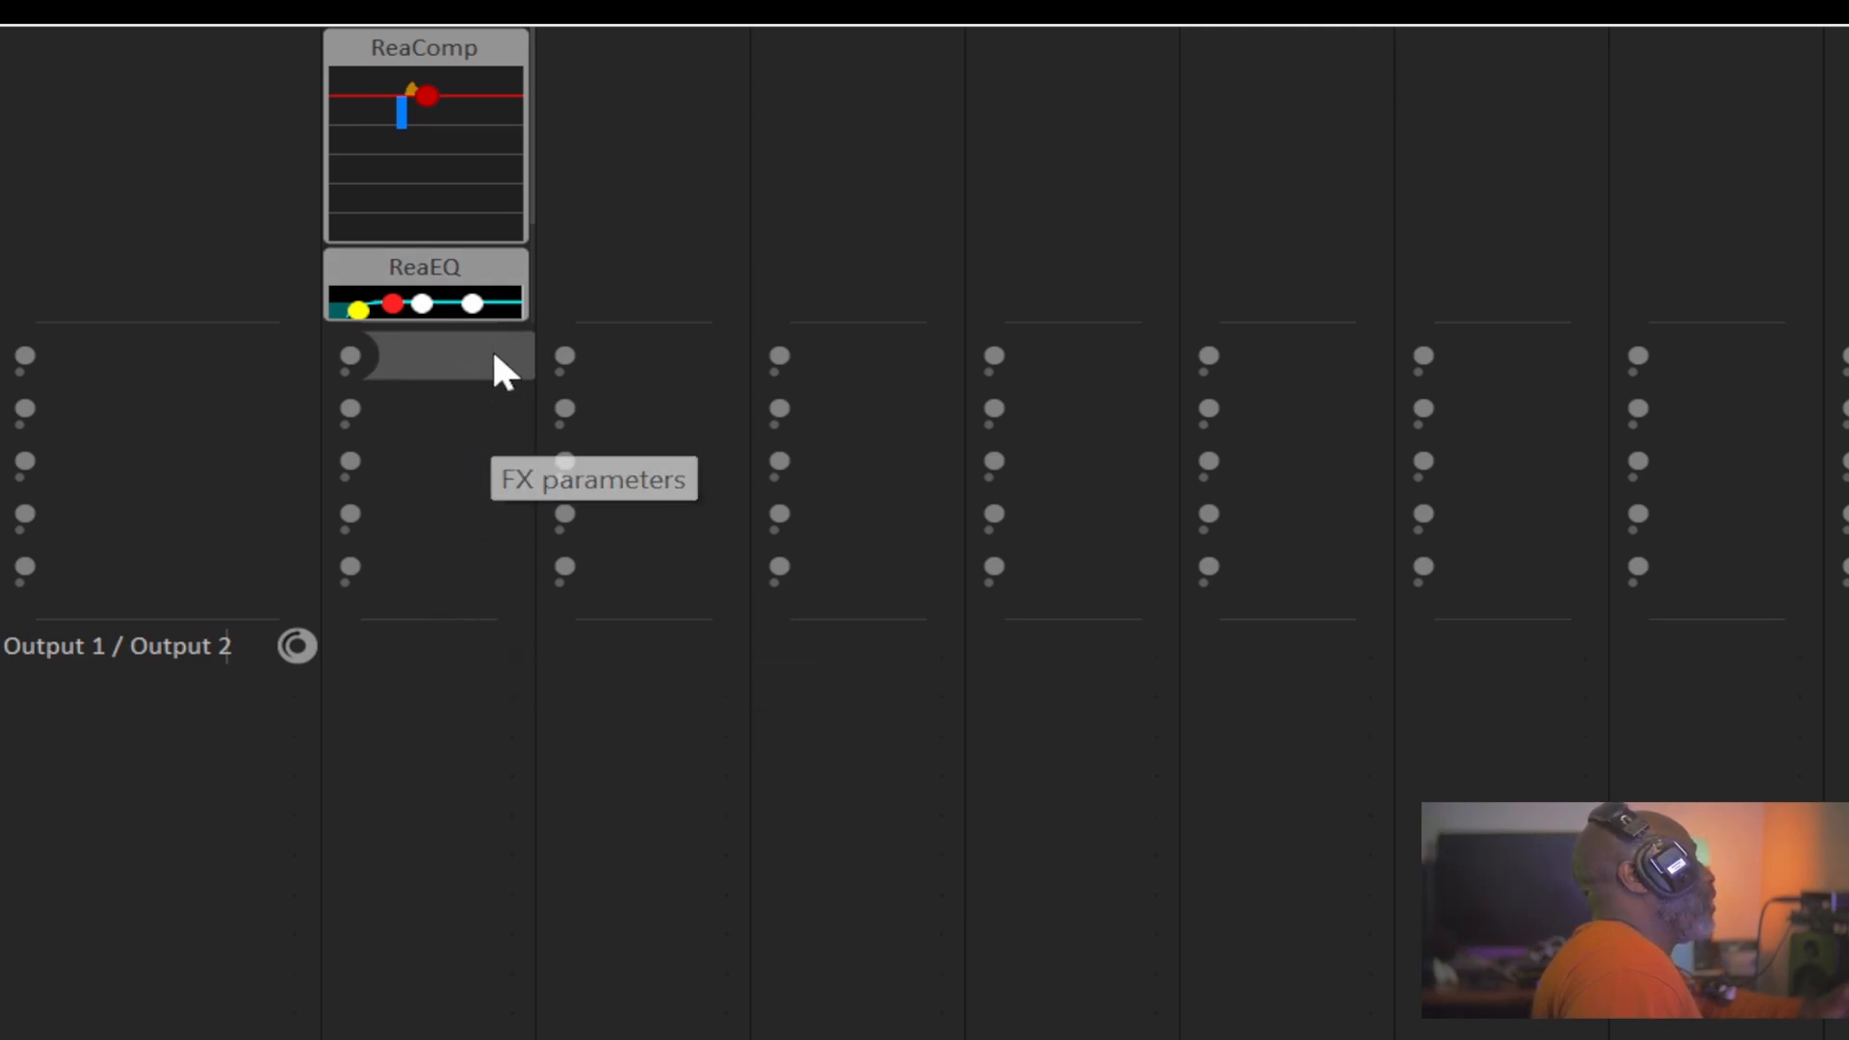
mouse_move(474, 316)
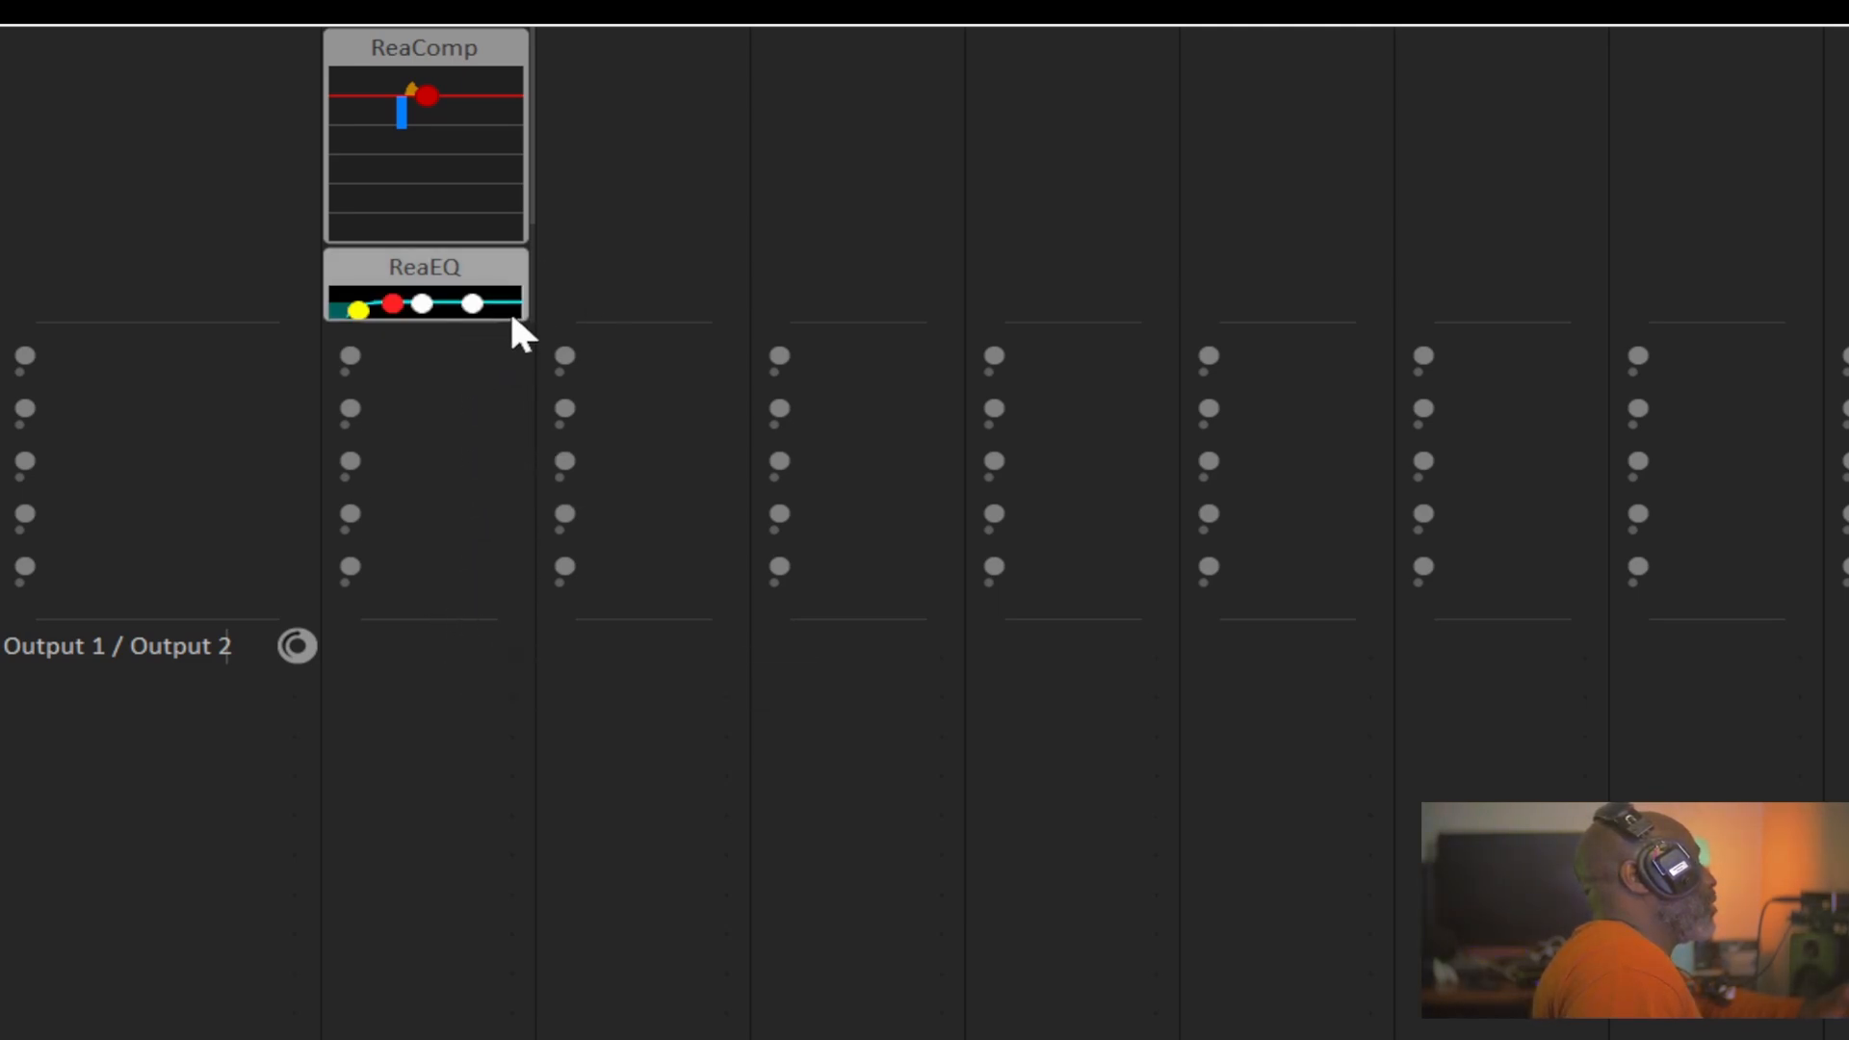
Enlarge track 1's FX insert area to fit the whole ReaEQ graph, and move the lower edge of its FX parameters area down and back up
left_click_drag(512, 321, 516, 355)
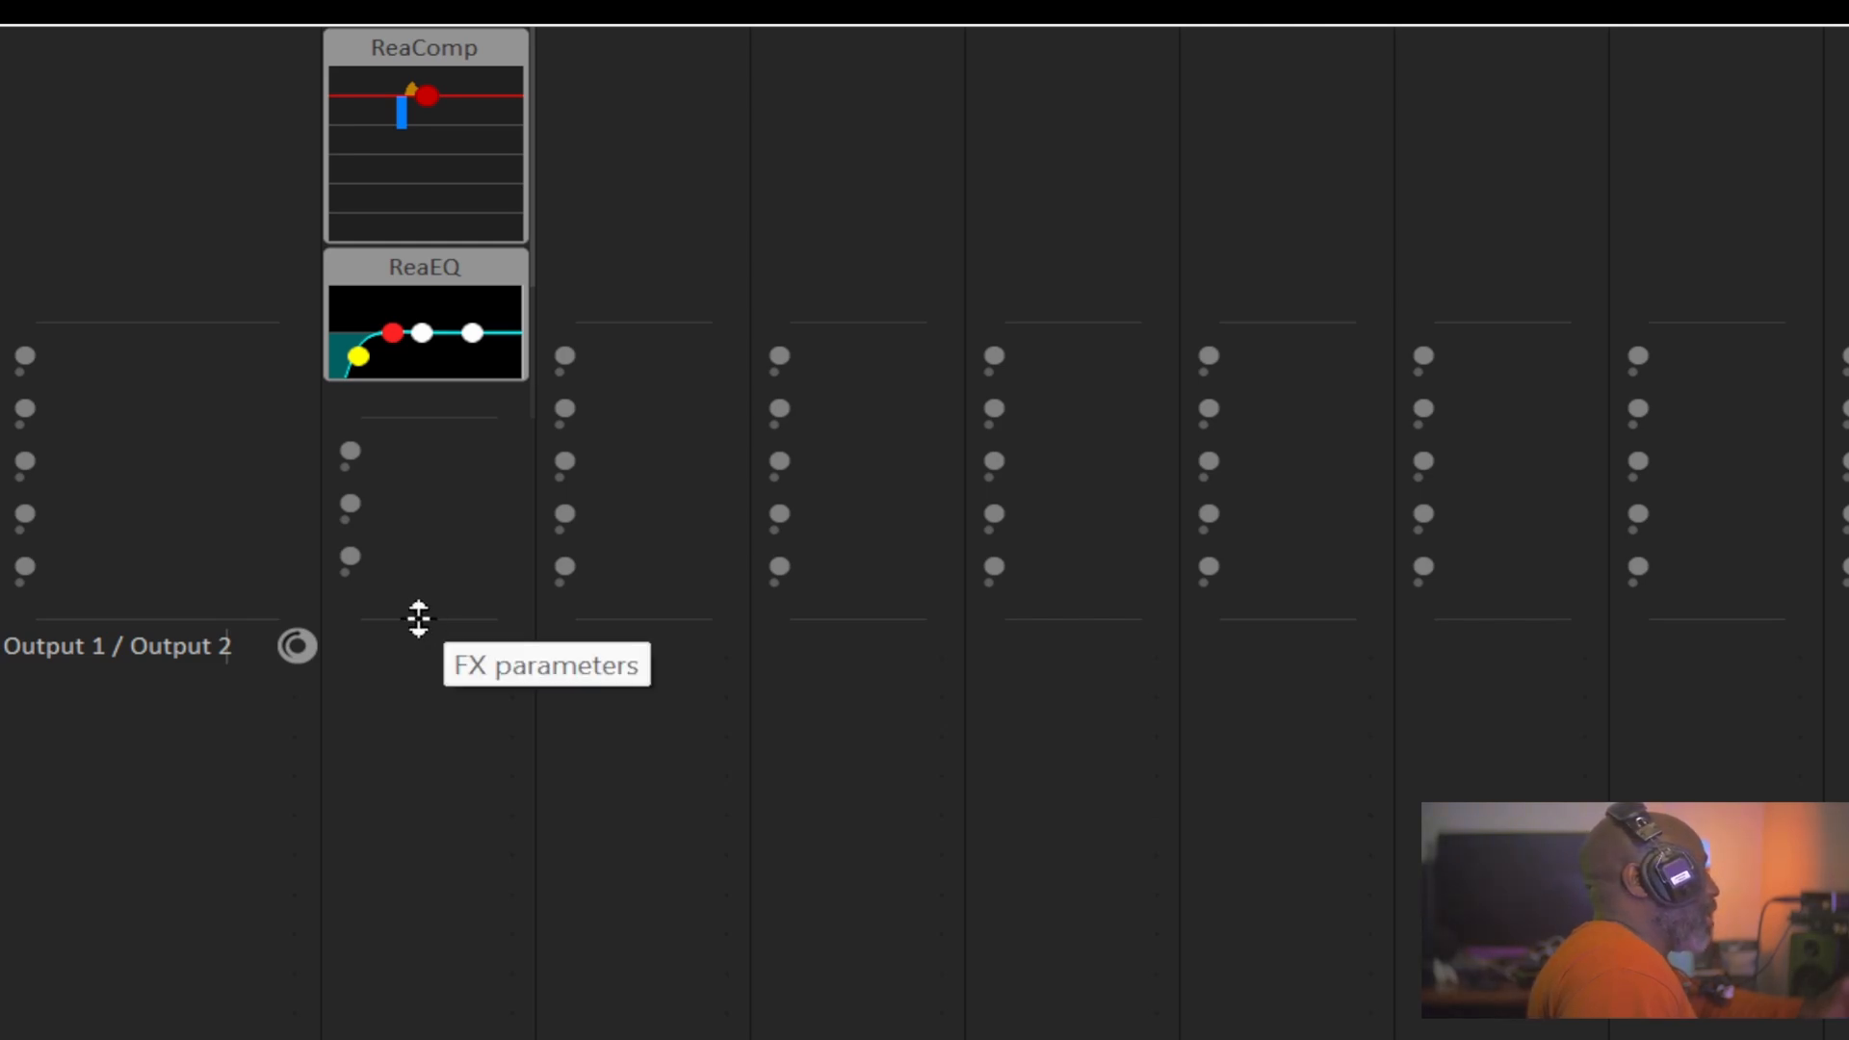
left_click_drag(418, 619, 427, 851)
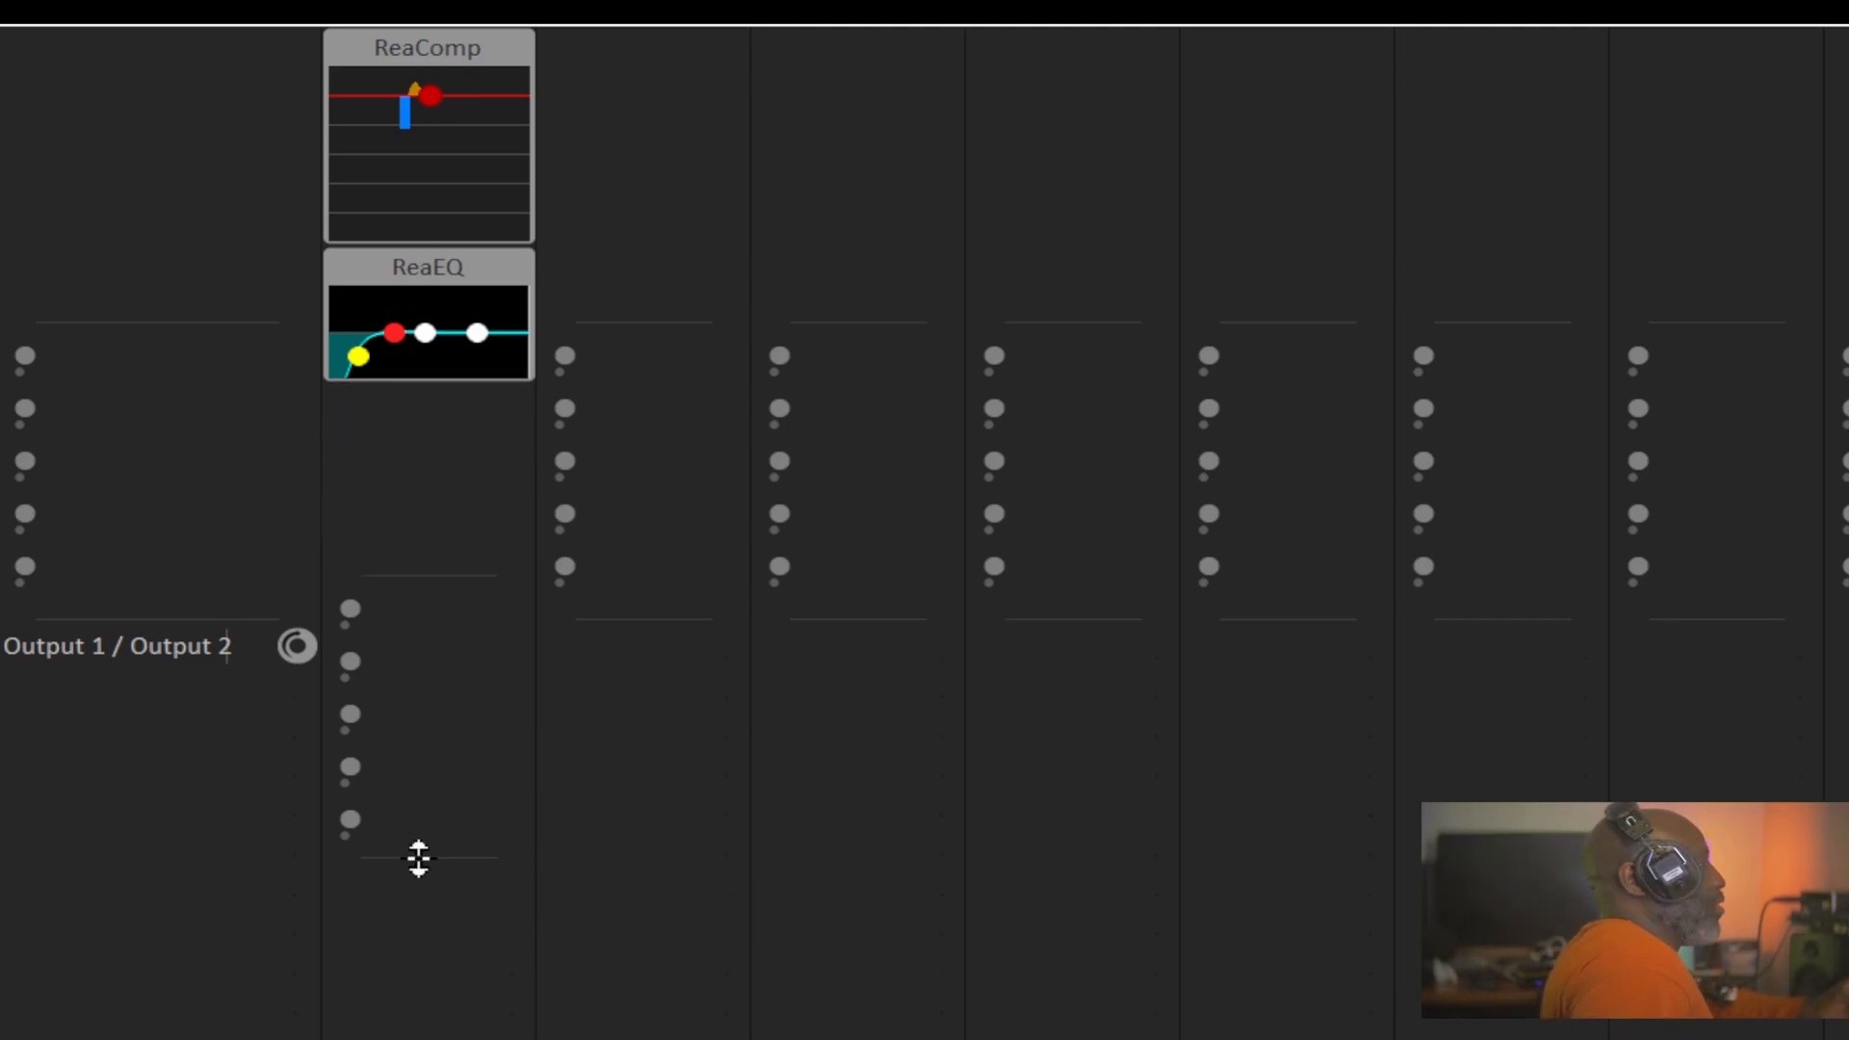
left_click_drag(418, 858, 512, 789)
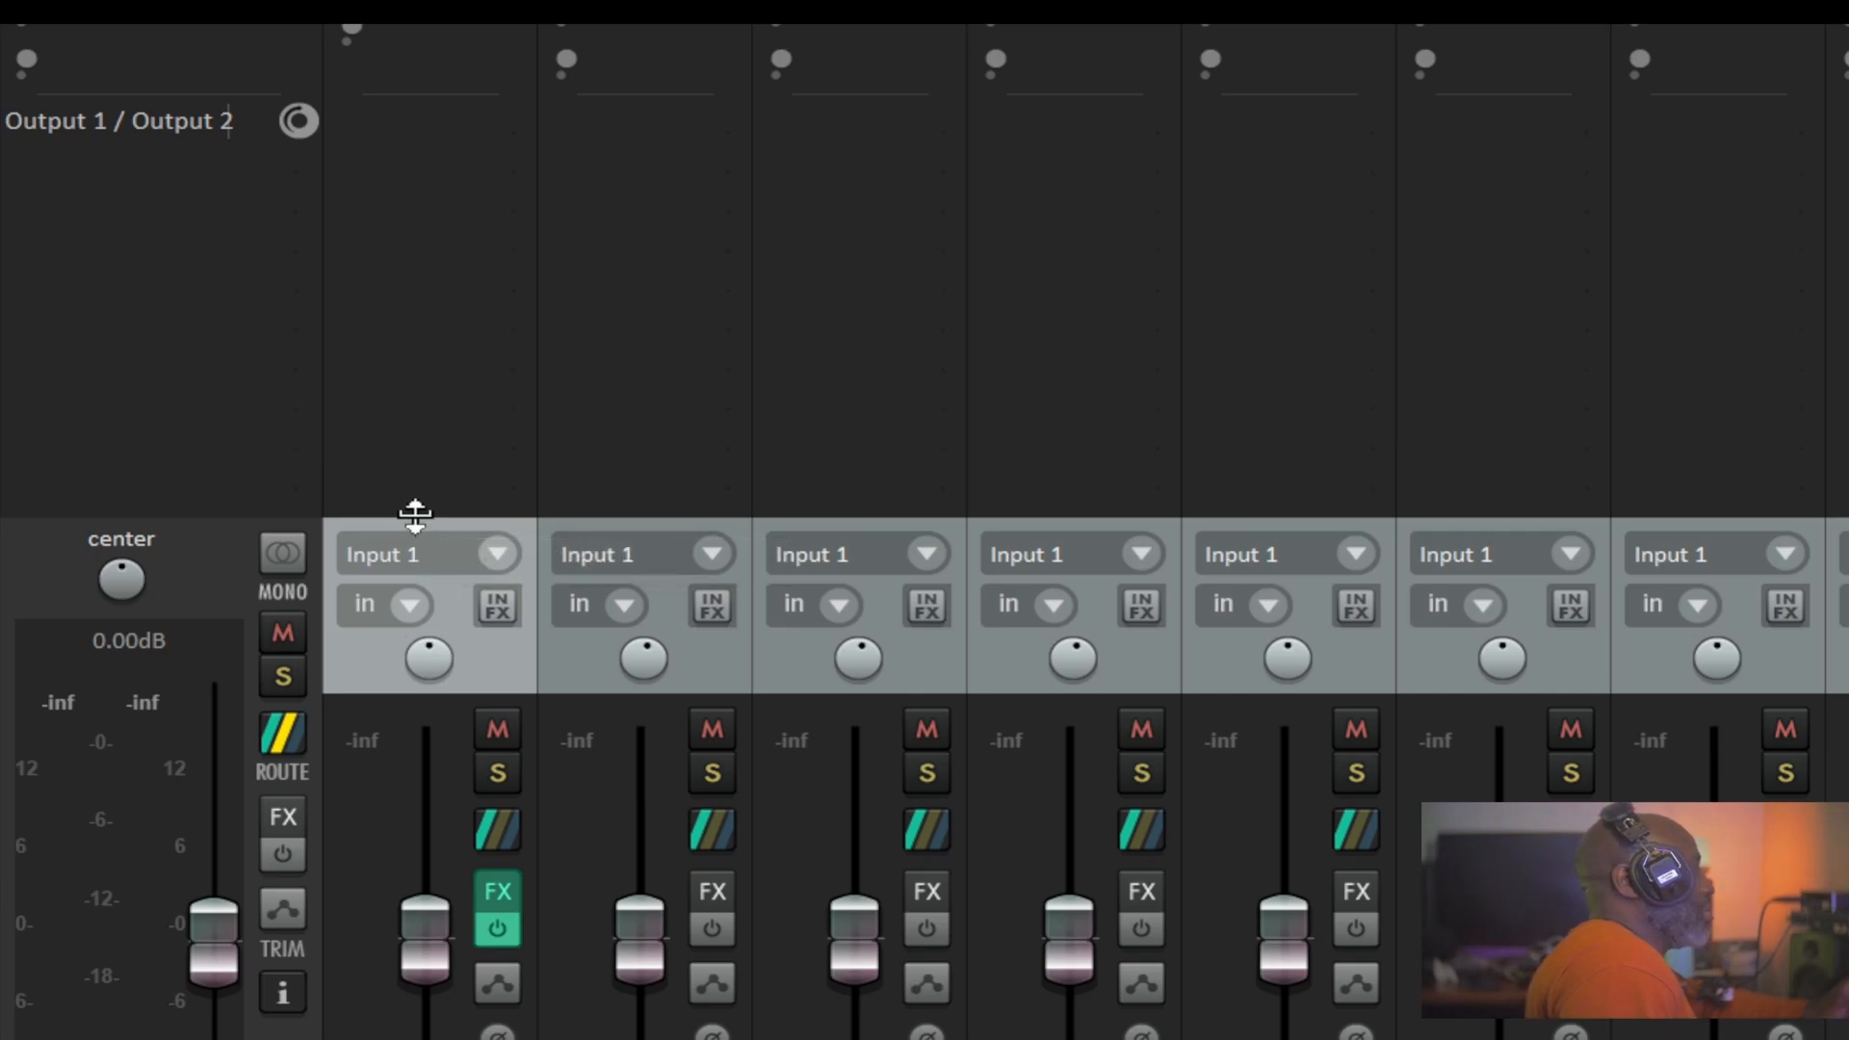
Lower the border above track 1's input section and add the CLAP effect SunBurnt (unplugred) to that track
left_click_drag(415, 513, 397, 896)
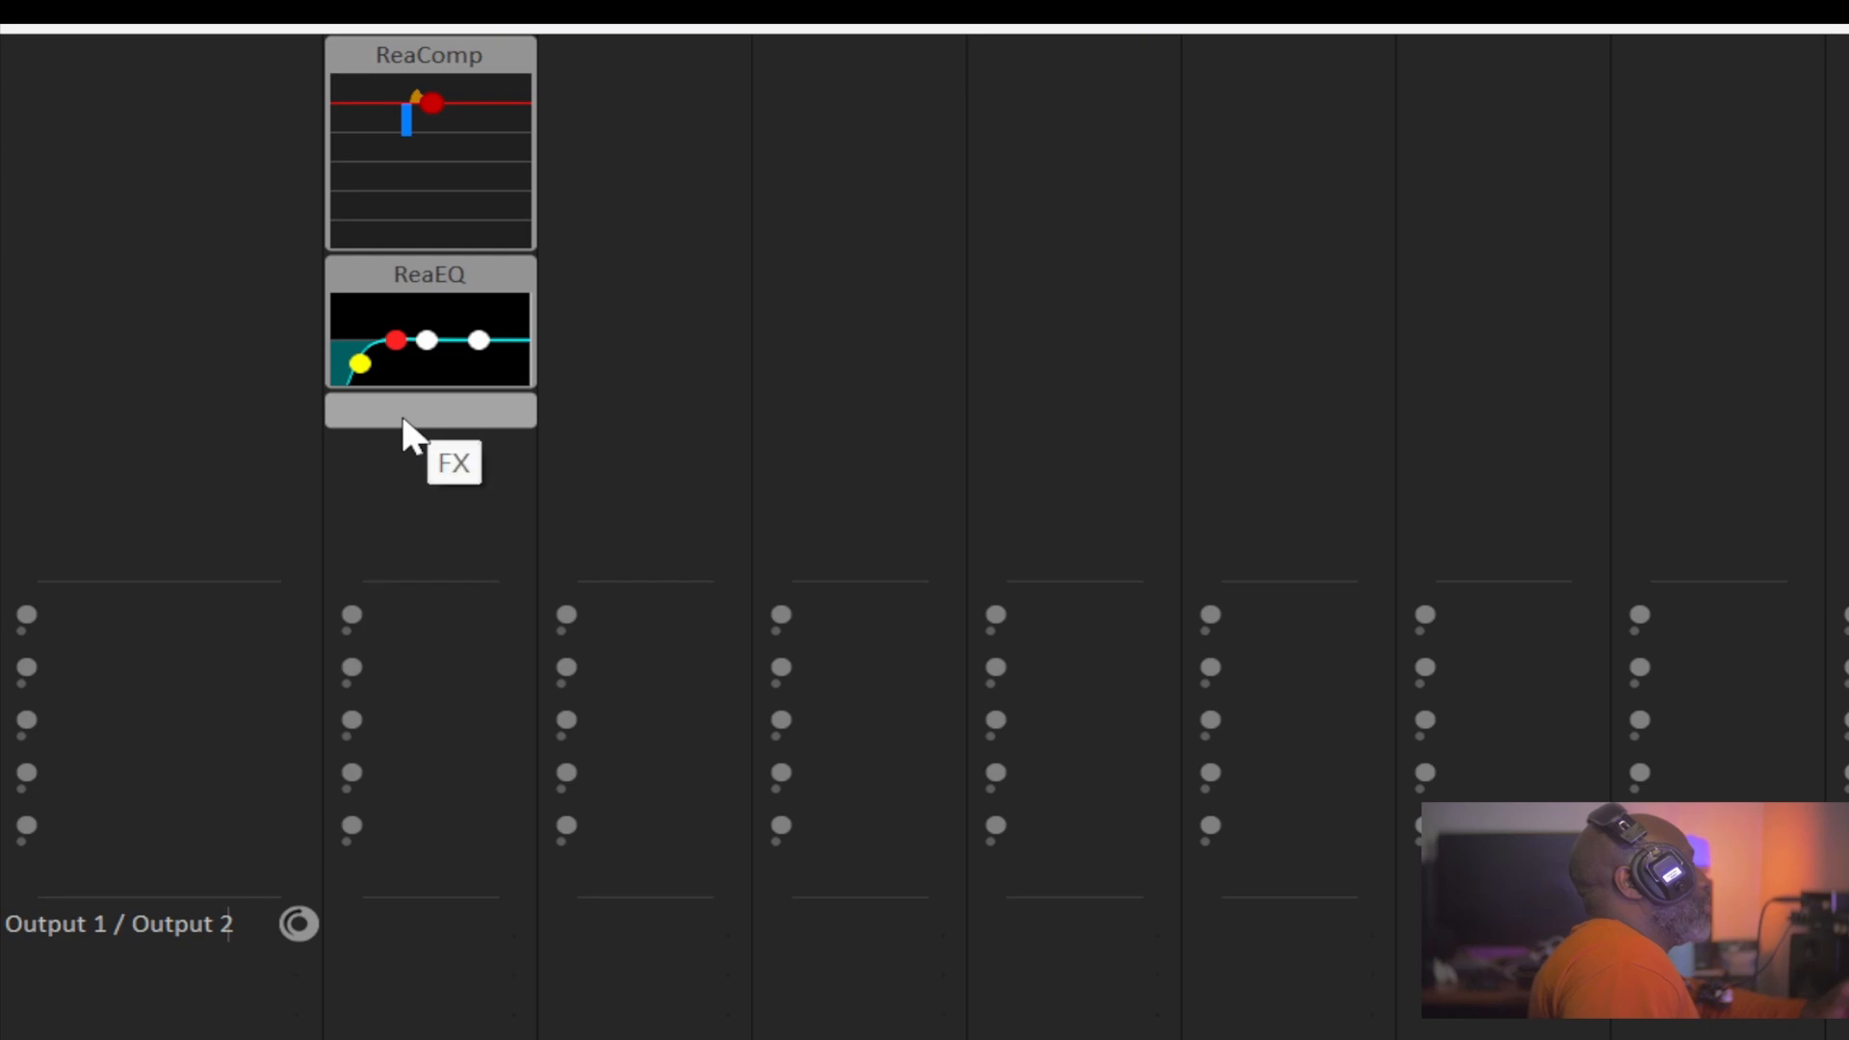
left_click(403, 414)
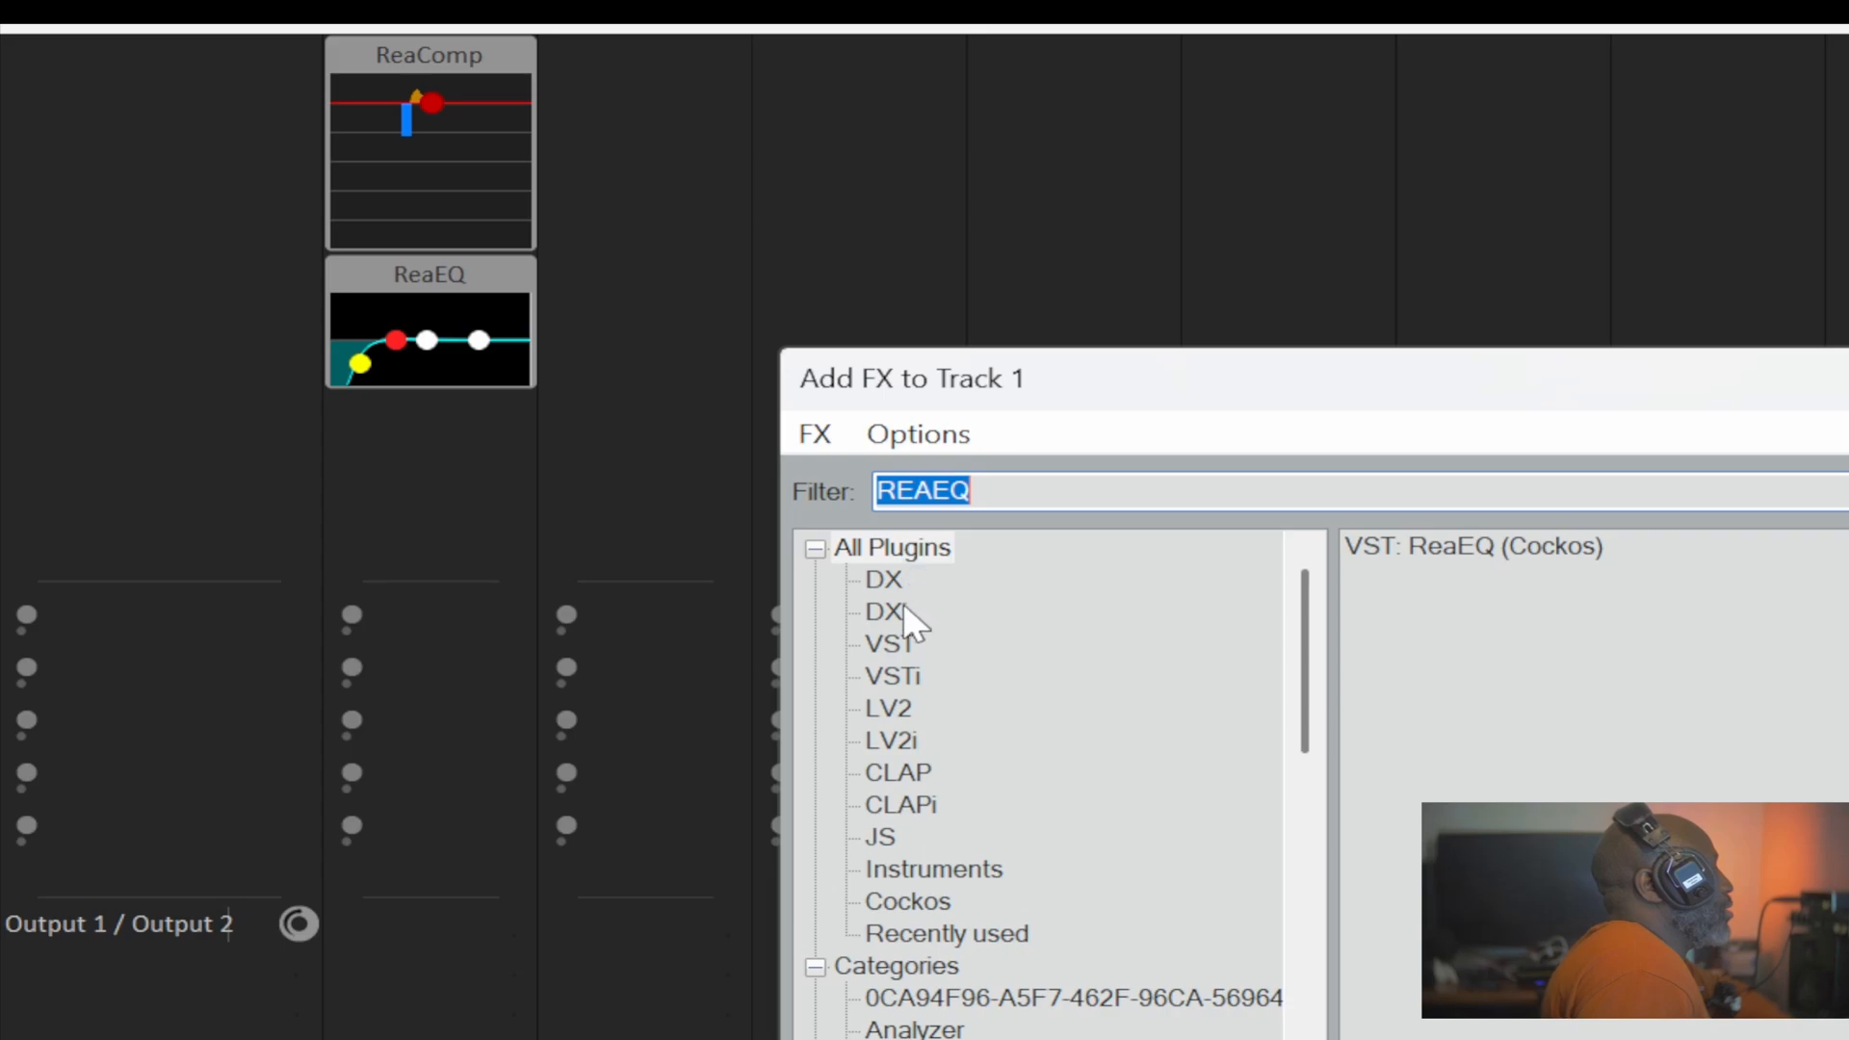
left_click(893, 770)
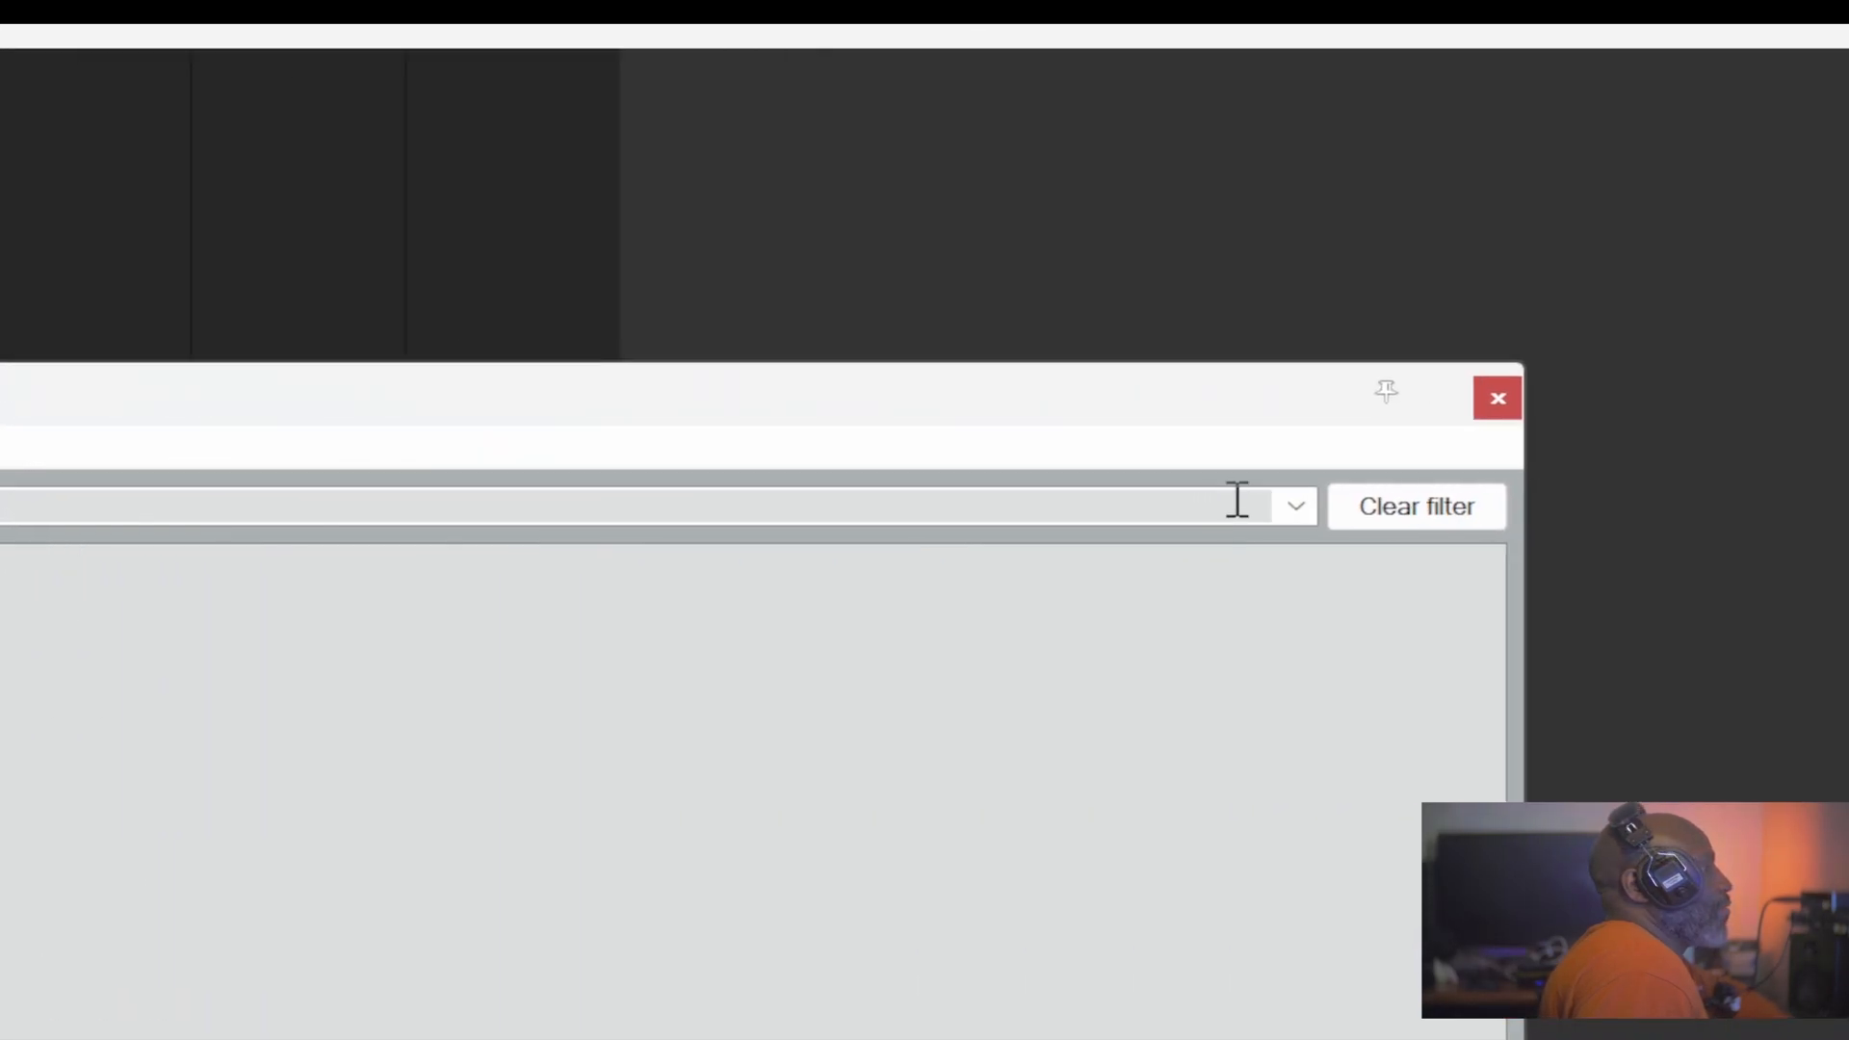
left_click(1387, 520)
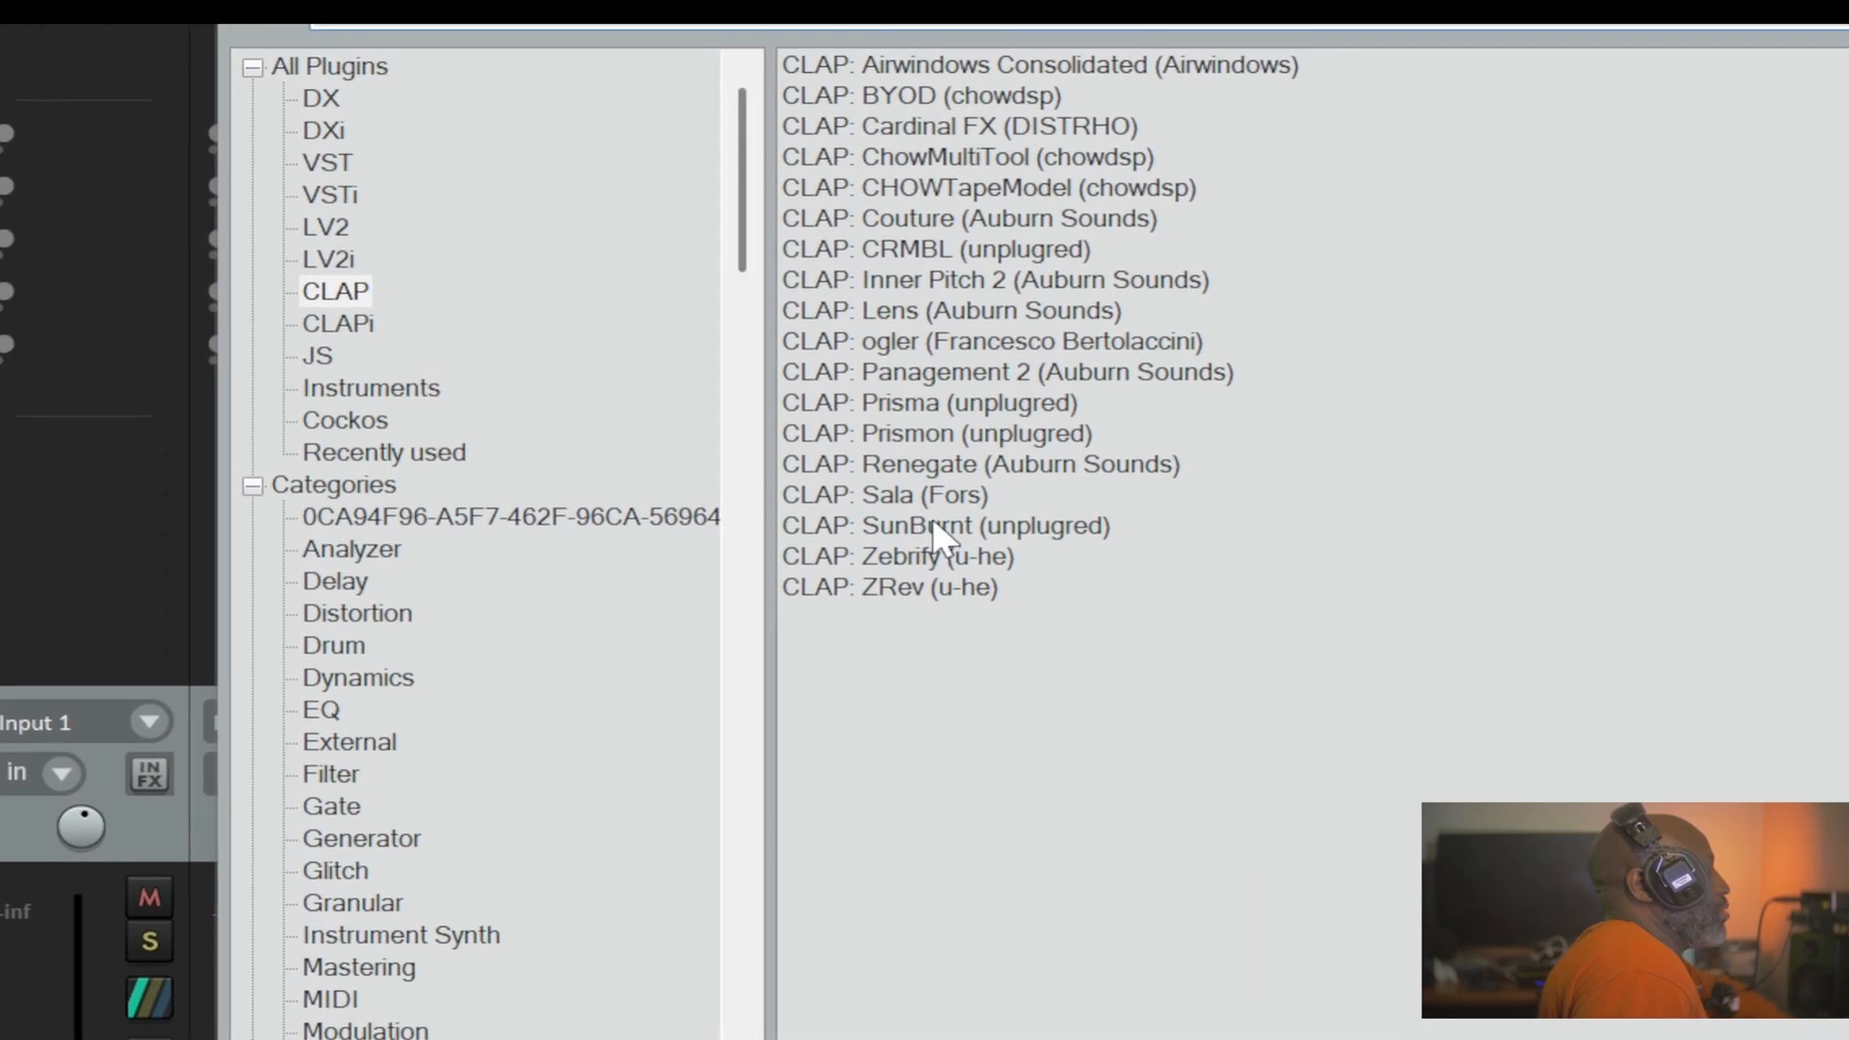
double_click(932, 520)
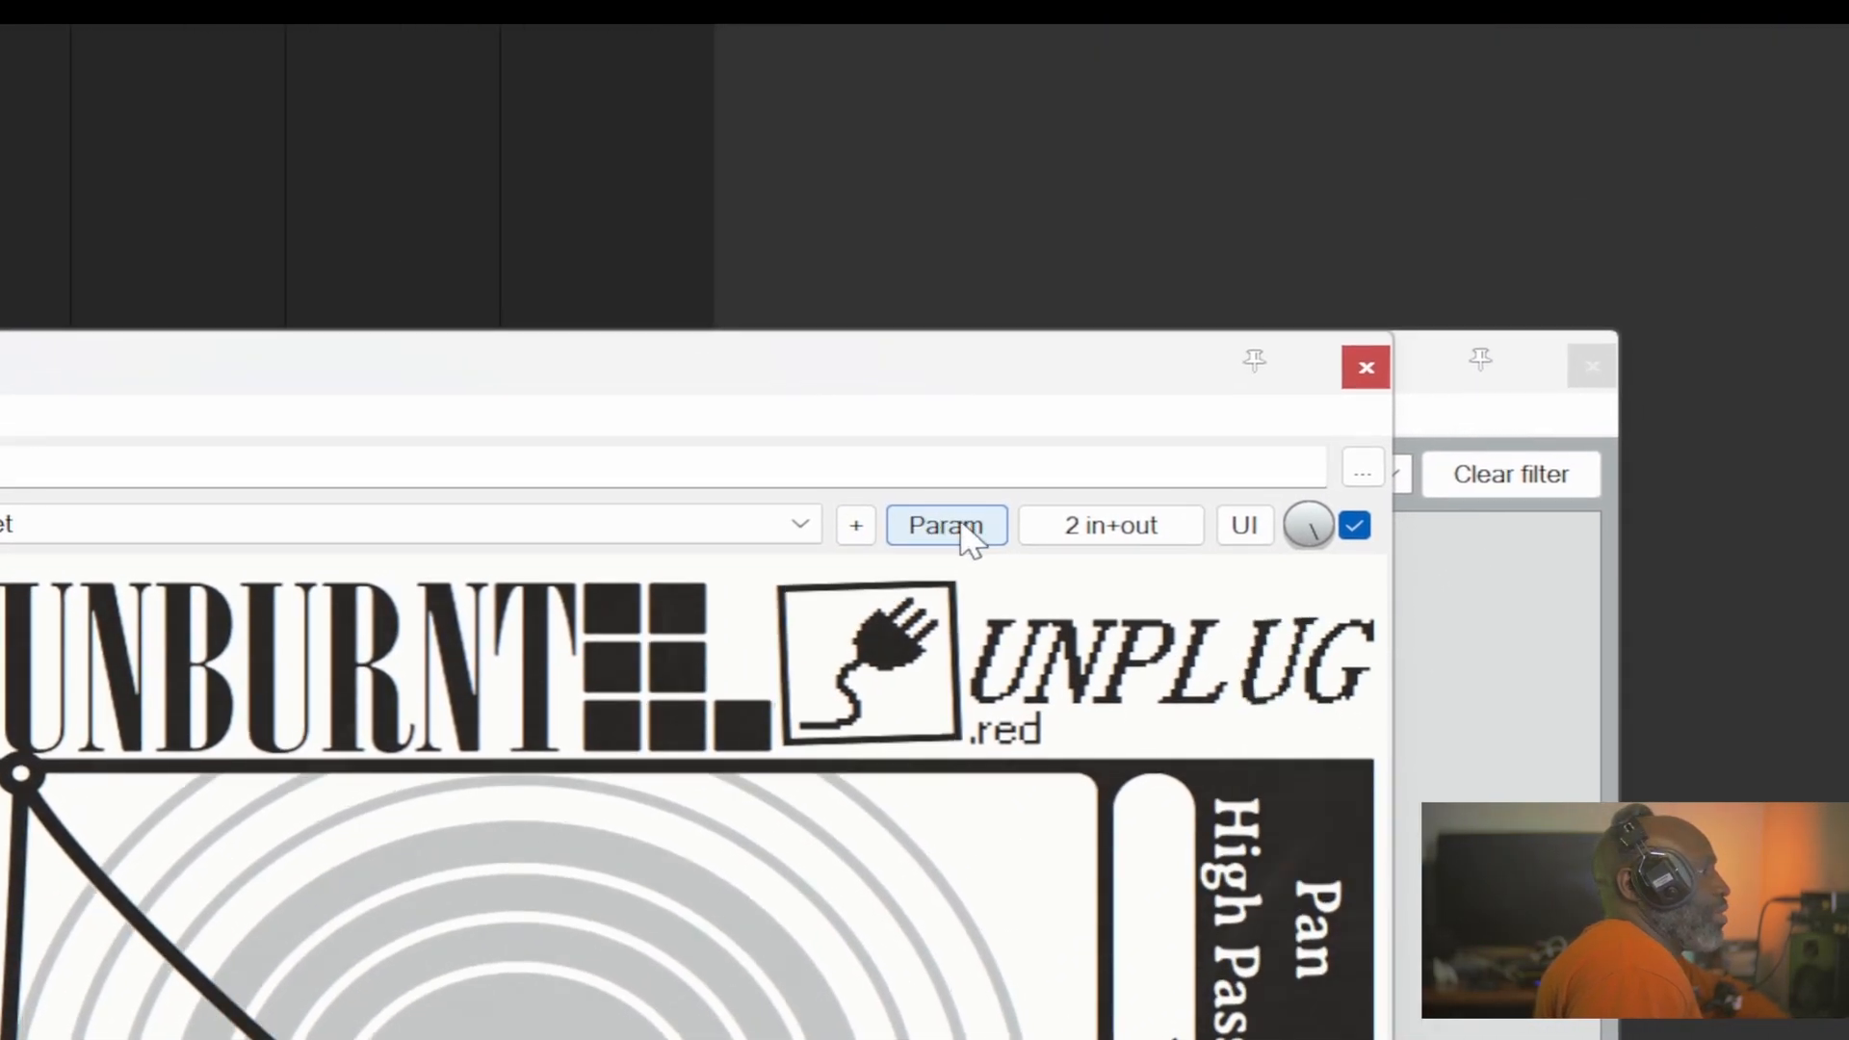
Show SunBurnt's Dry parameter in the track controls, vary it with the mixer knob to 51.6%, and close the plug-in window
left_click(961, 528)
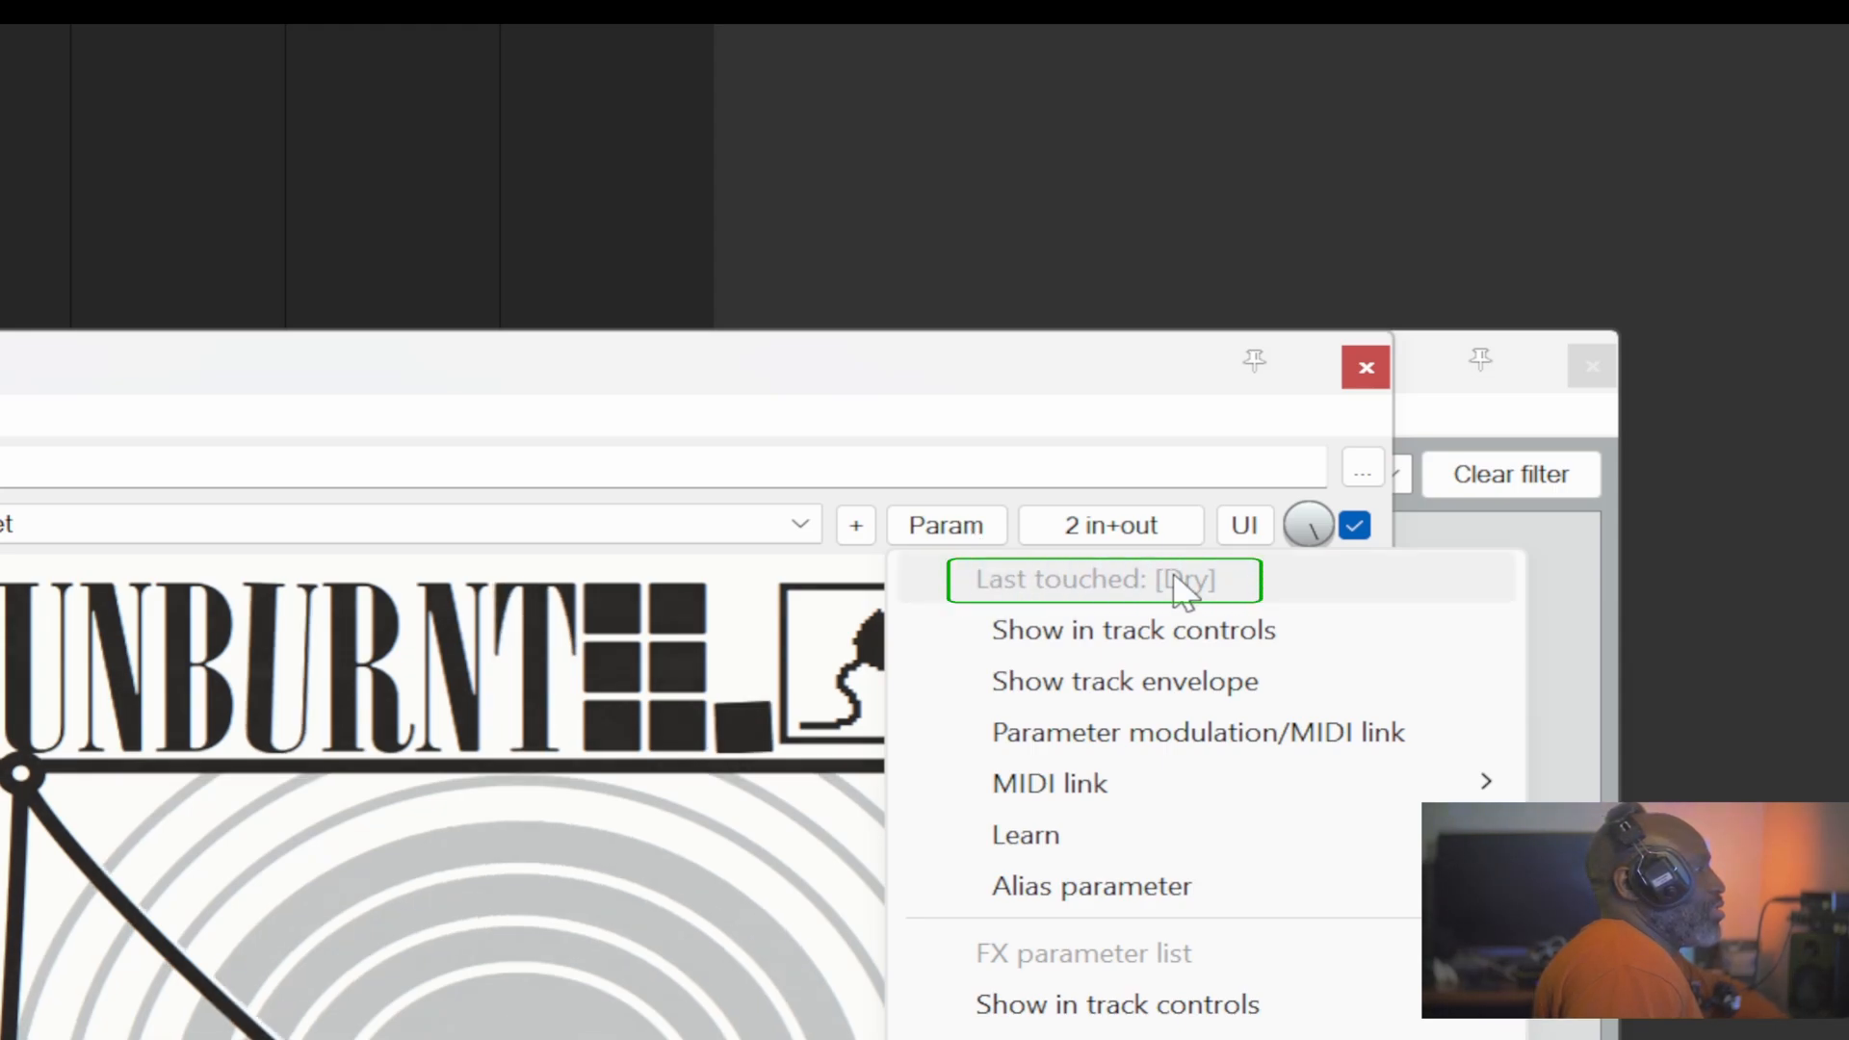
left_click(1045, 641)
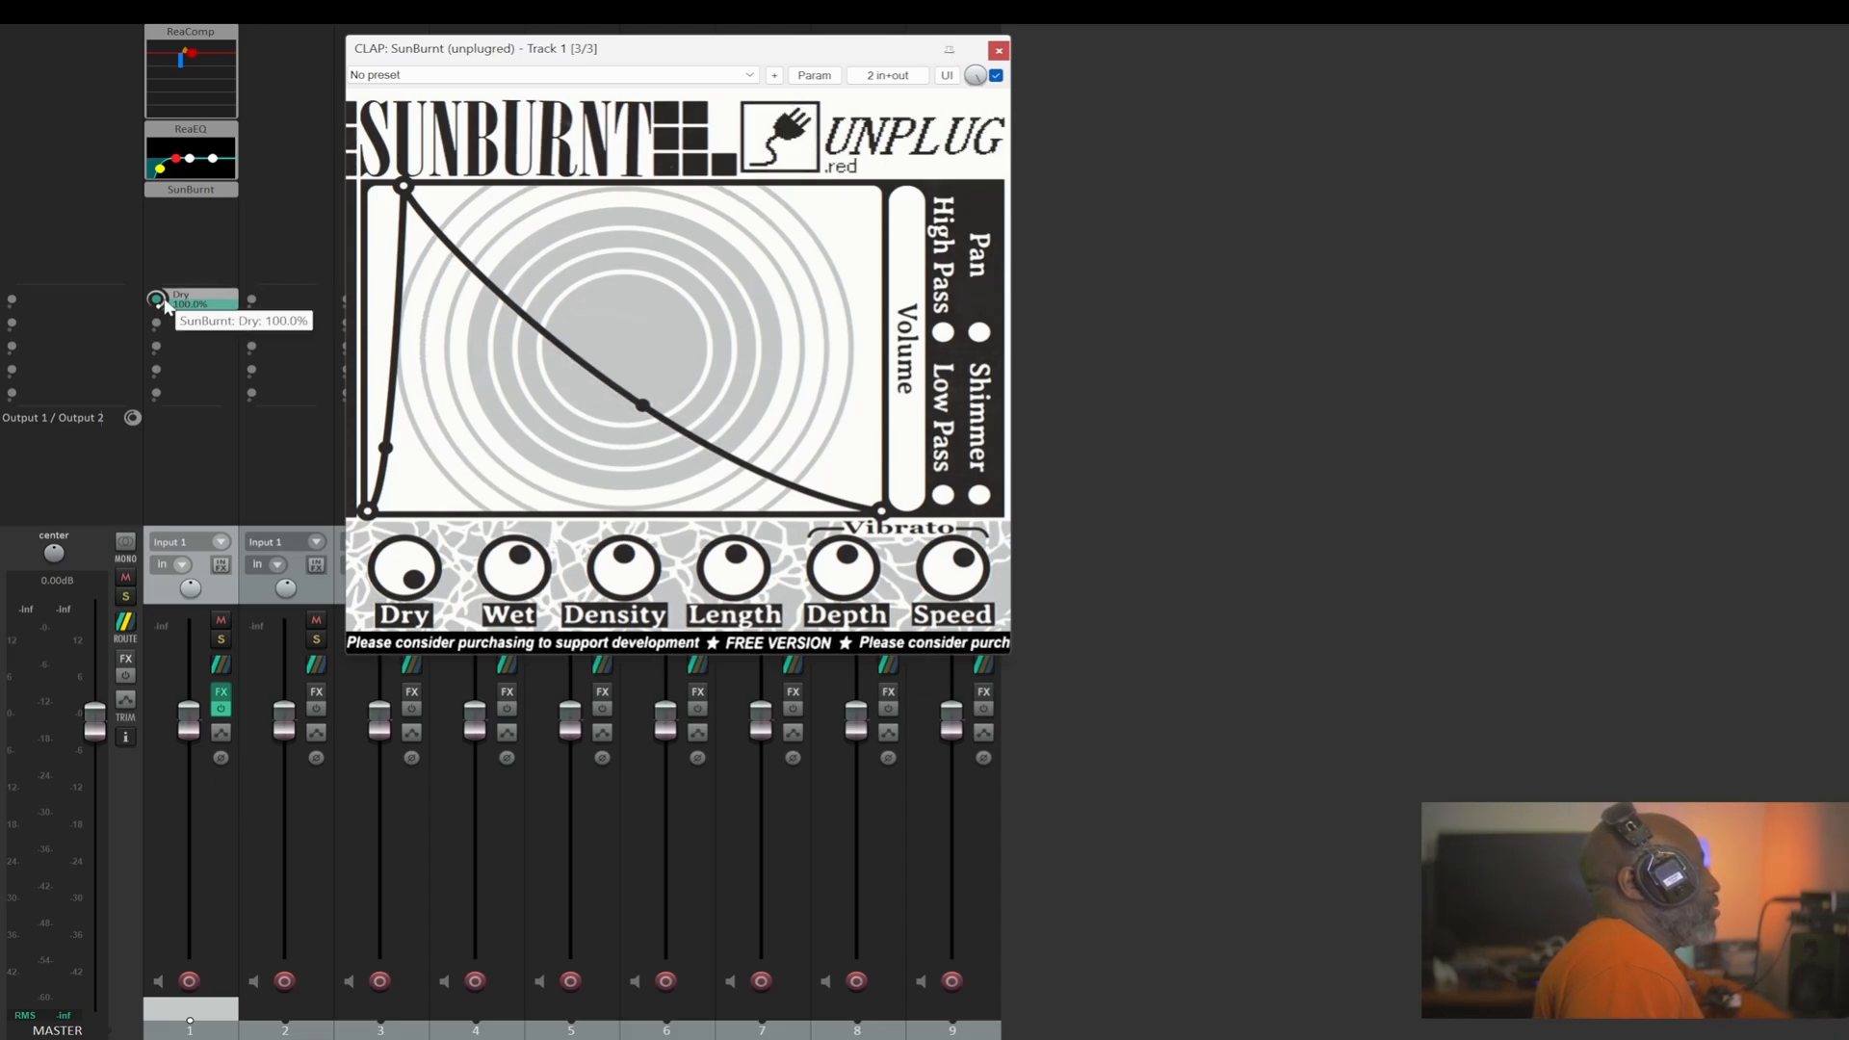
scroll(166, 304, "down", 5)
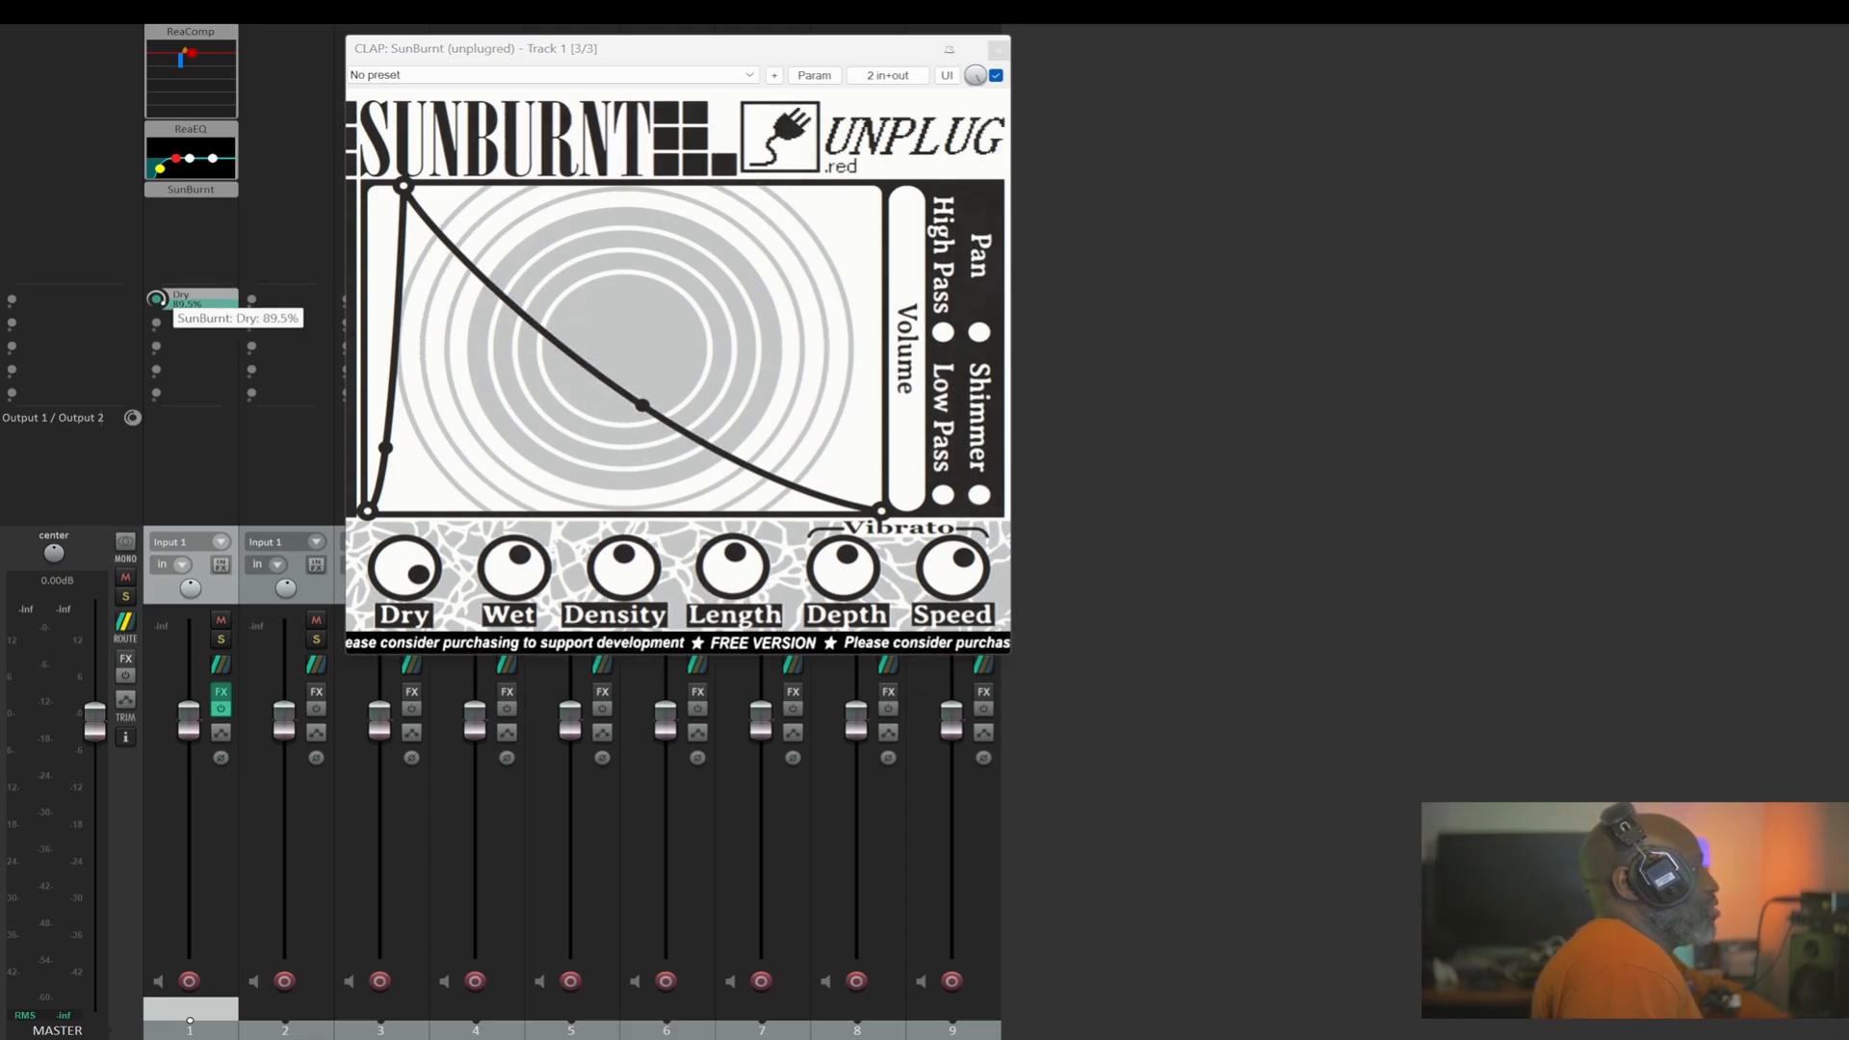
scroll(157, 300, "down", 4)
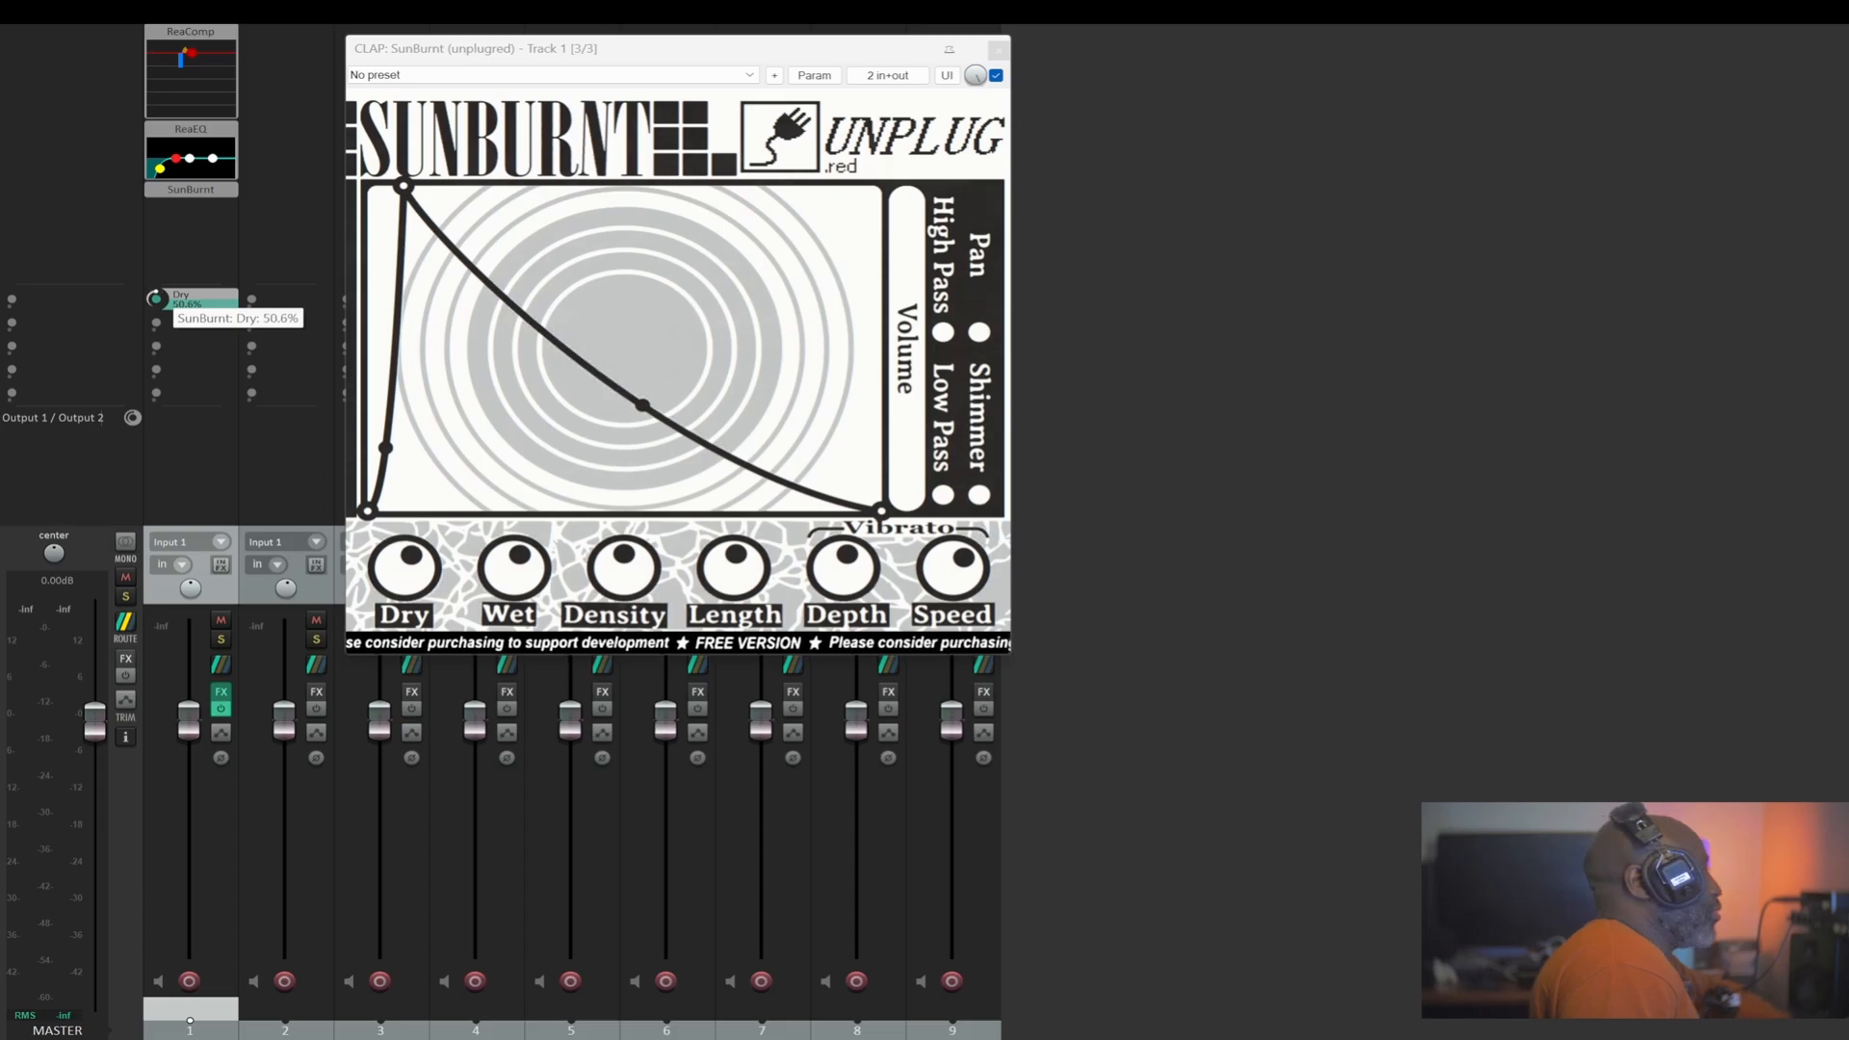
scroll(156, 298, "up", 3)
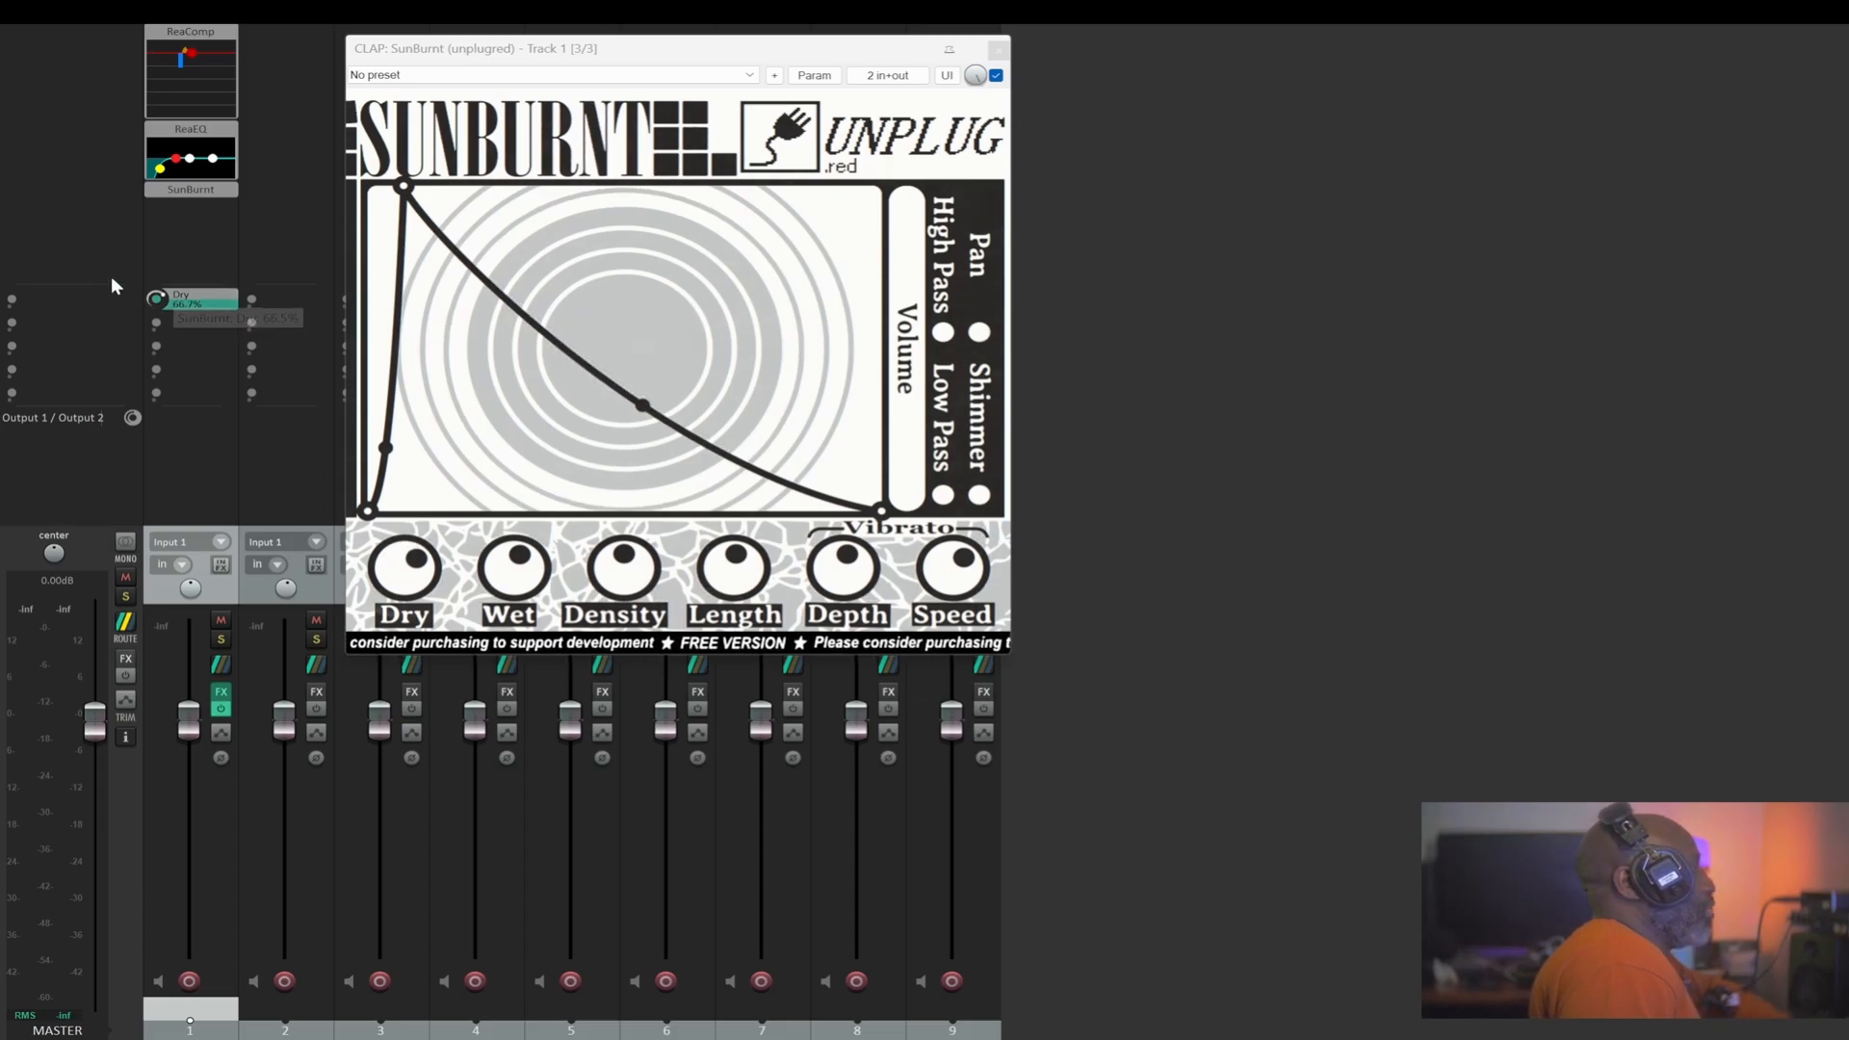
scroll(173, 300, "up", 1)
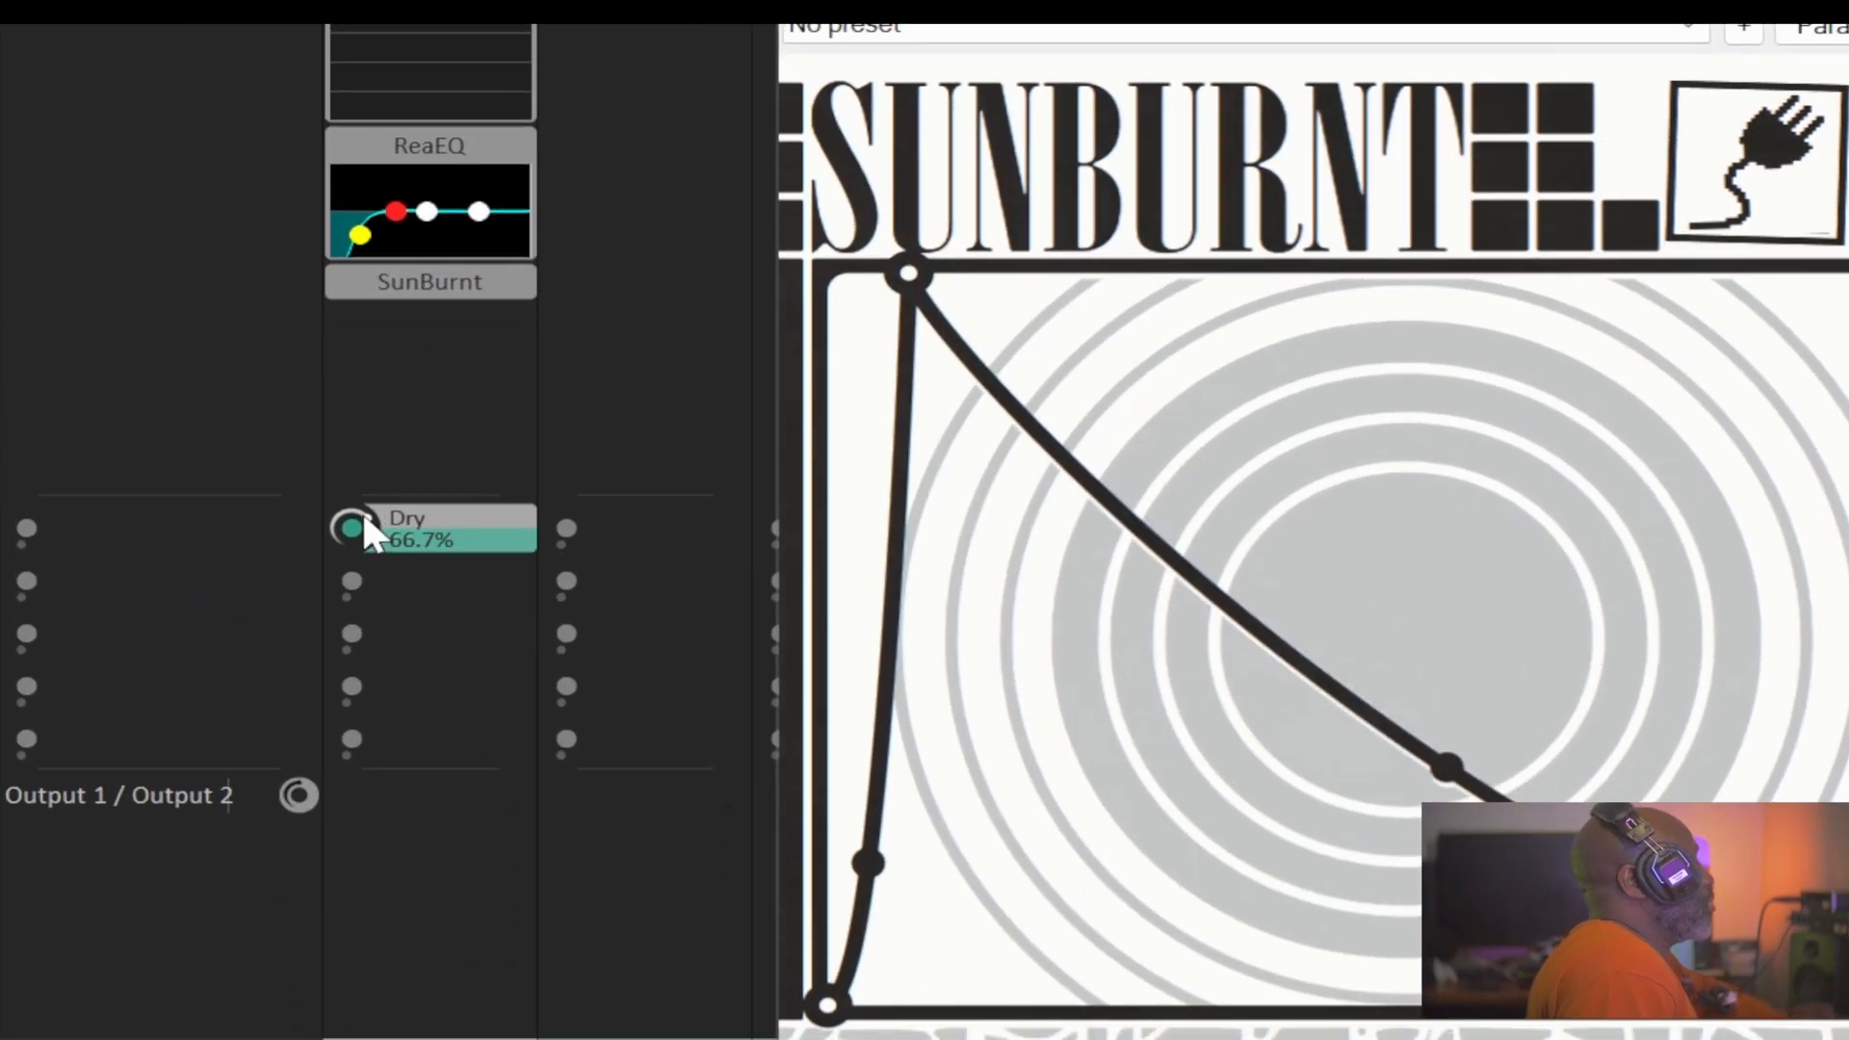
scroll(345, 486, "up", 1)
scroll(344, 487, "down", 3)
scroll(351, 527, "up", 2)
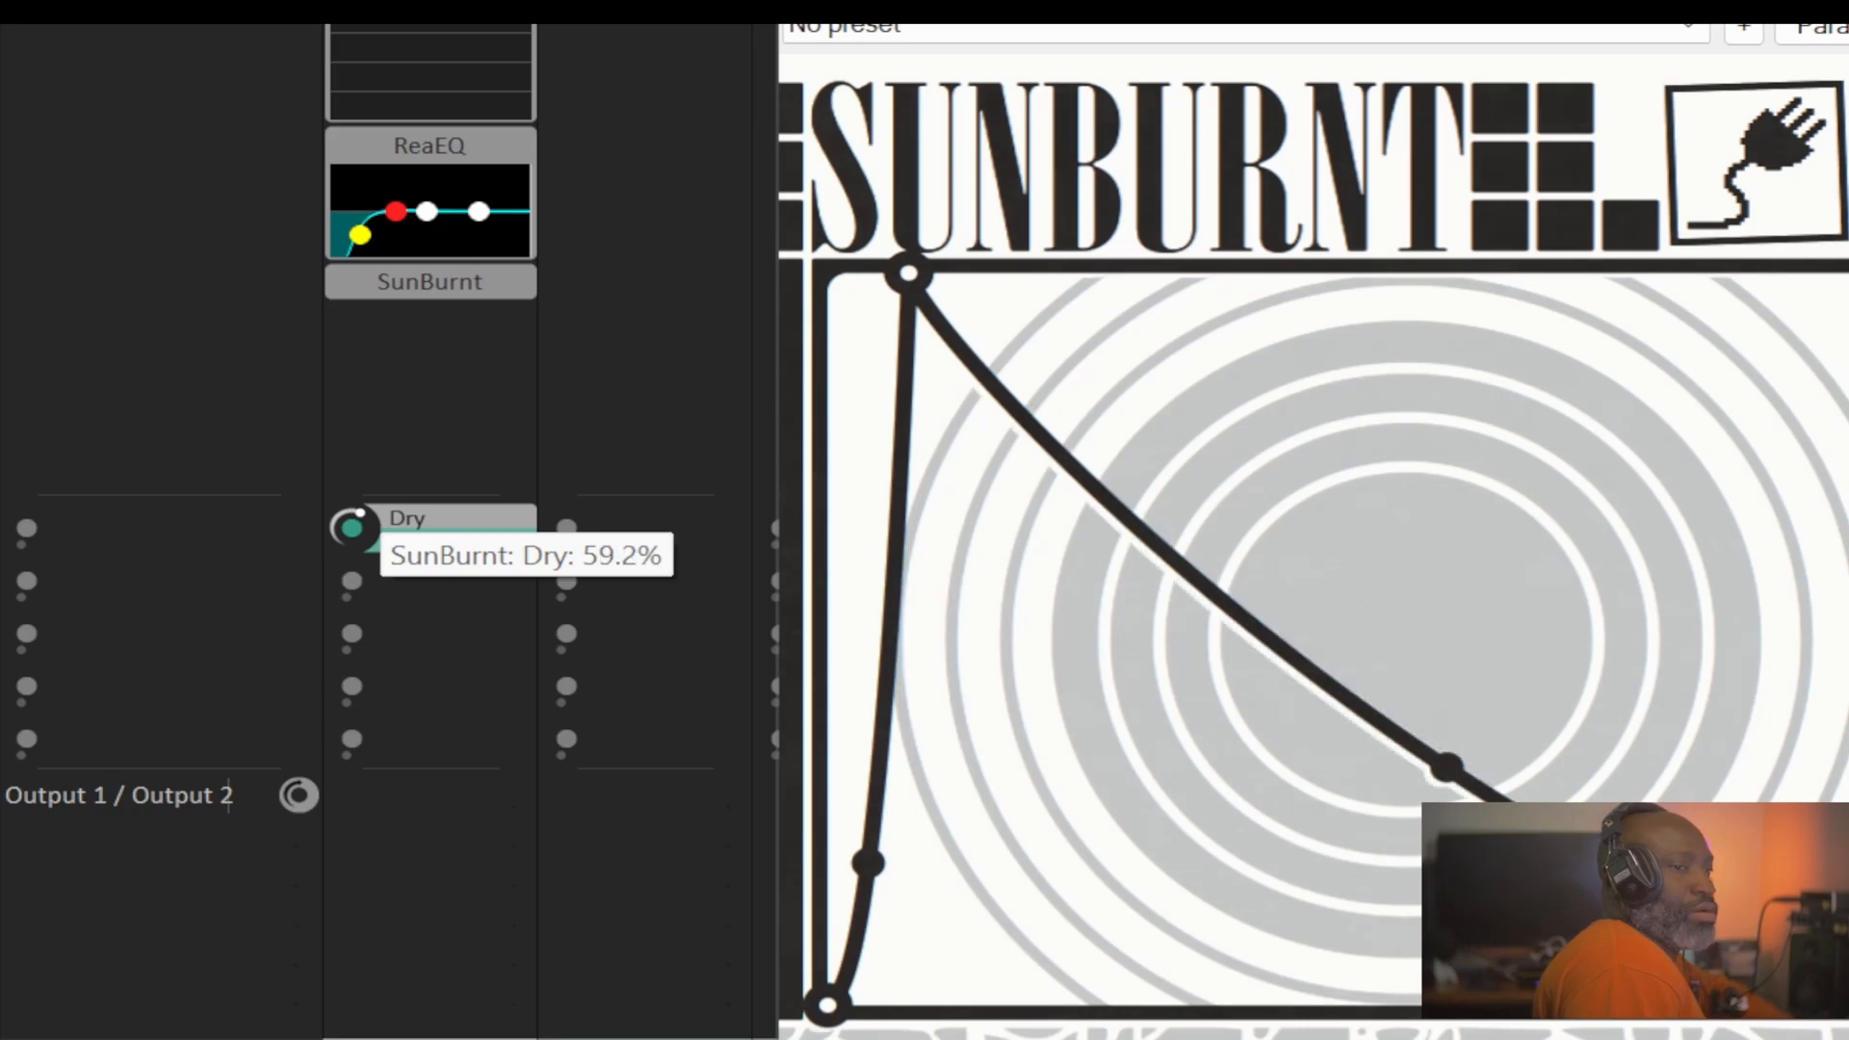
scroll(352, 527, "down", 1)
scroll(352, 527, "up", 2)
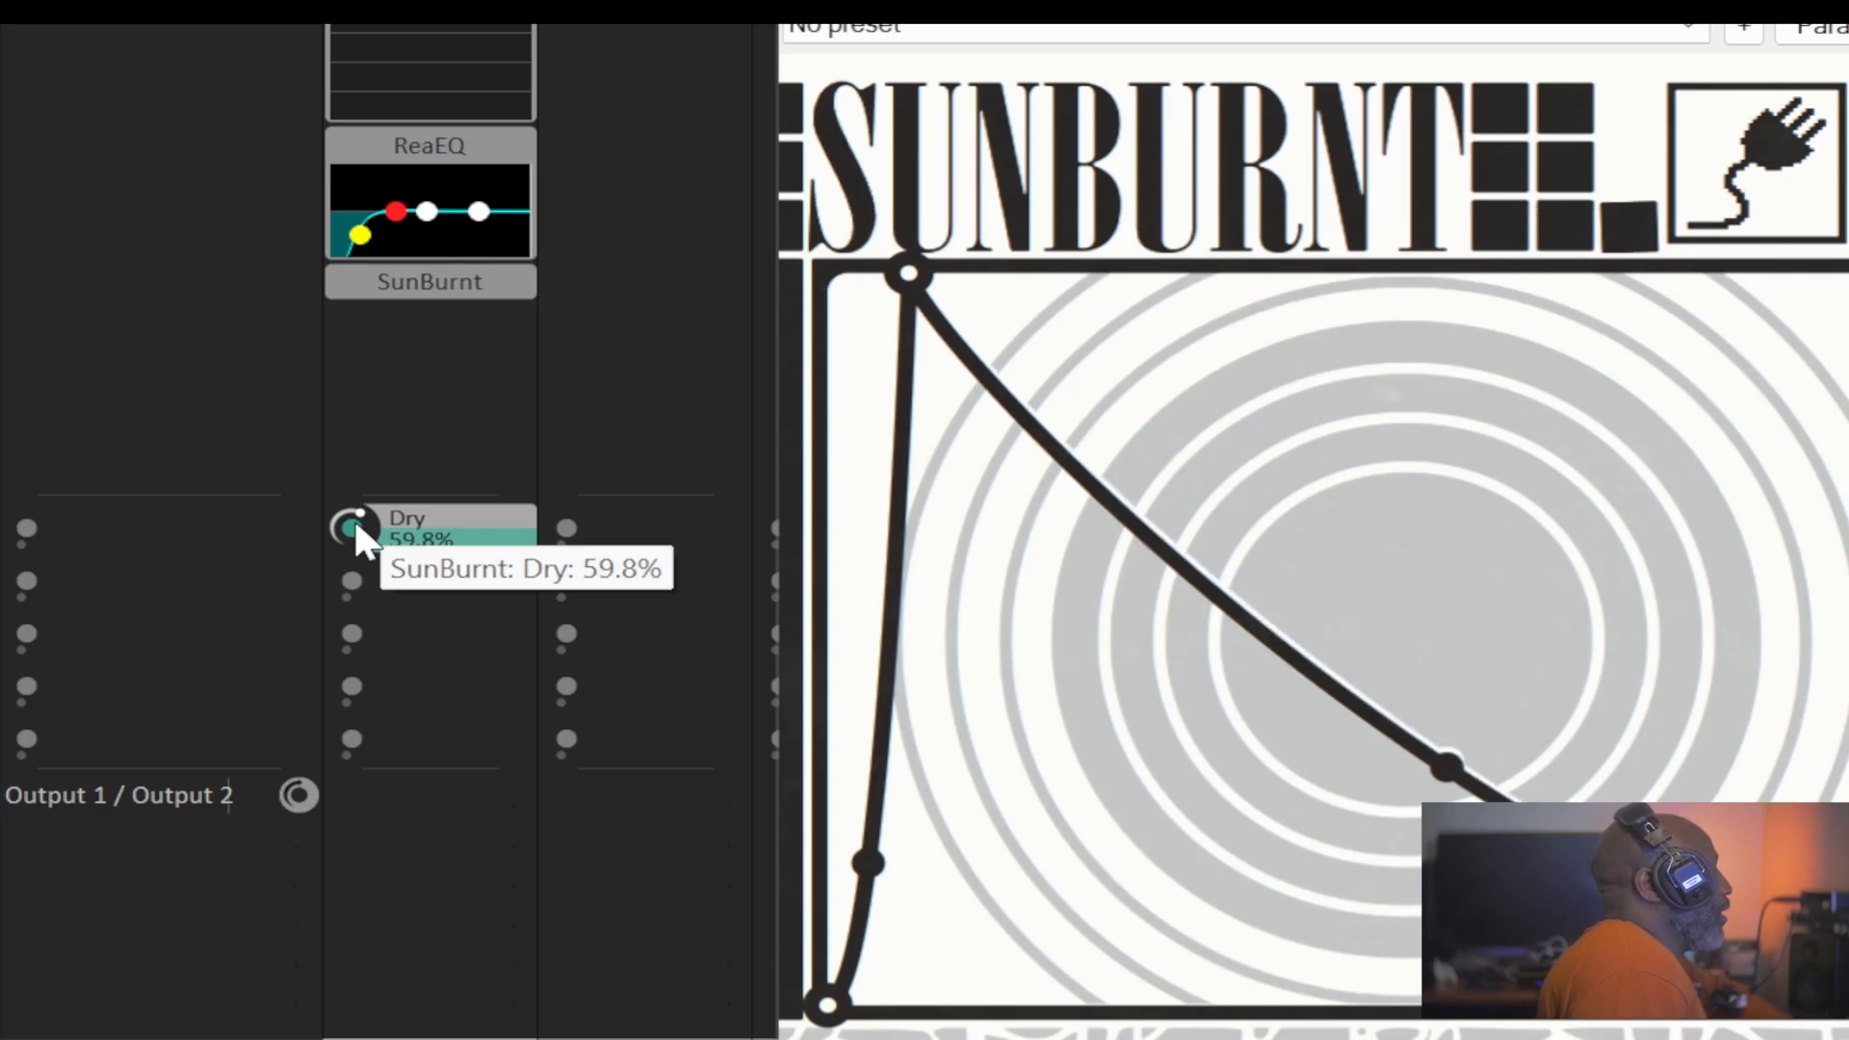
left_click_drag(353, 527, 353, 584)
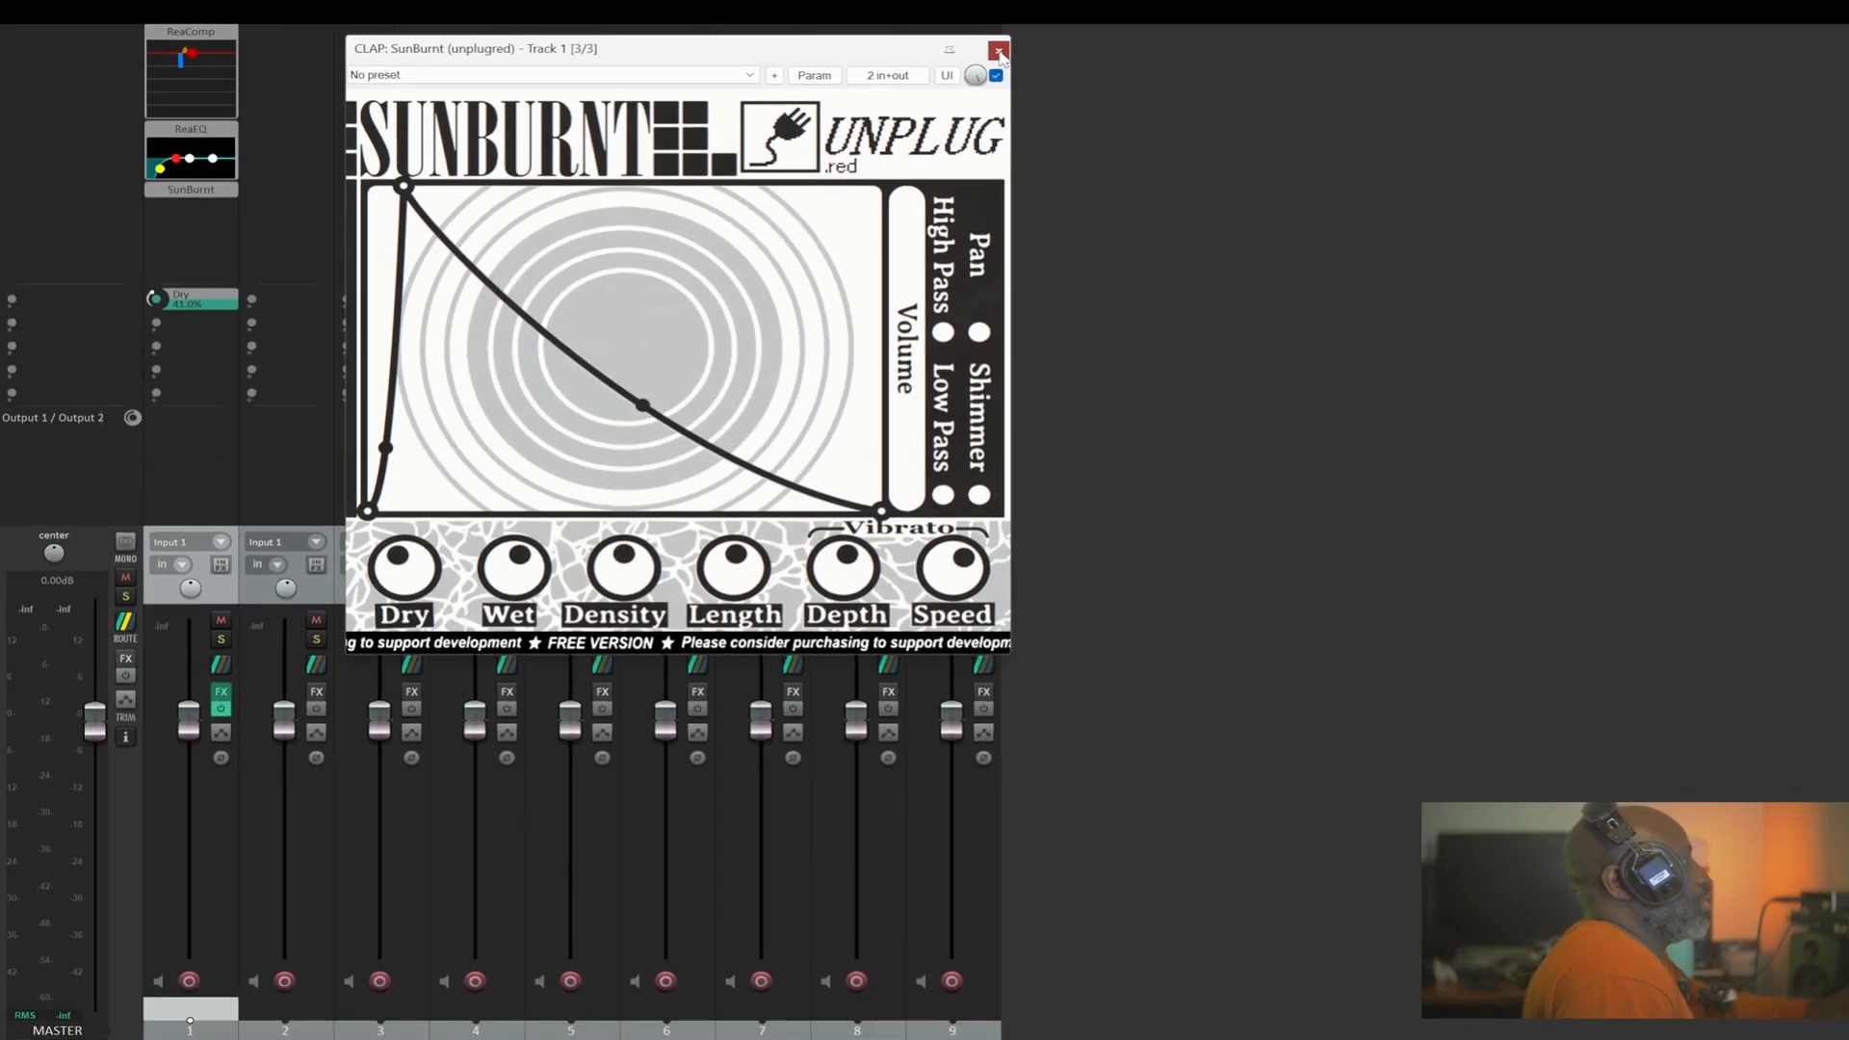
left_click(936, 85)
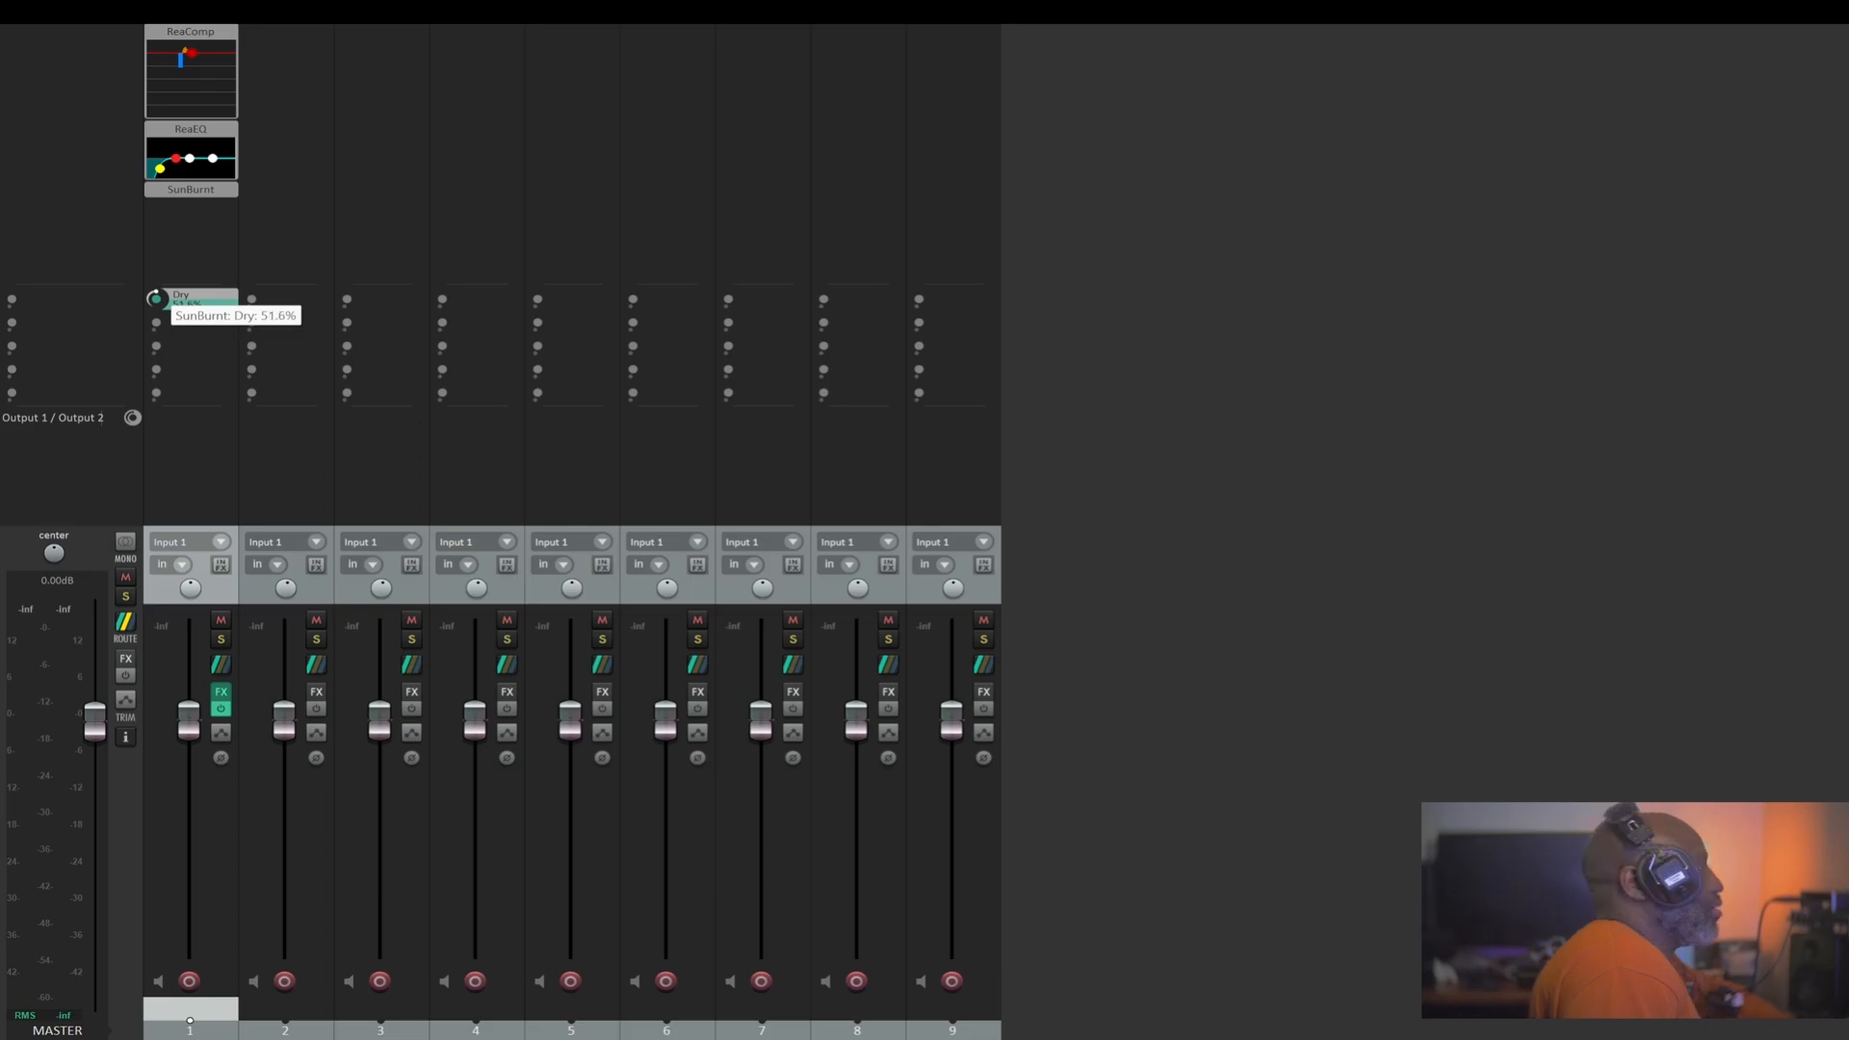
Reopen SunBurnt's window from the Dry parameter in track 1's strip, move it slightly down, and close it
left_click(201, 298)
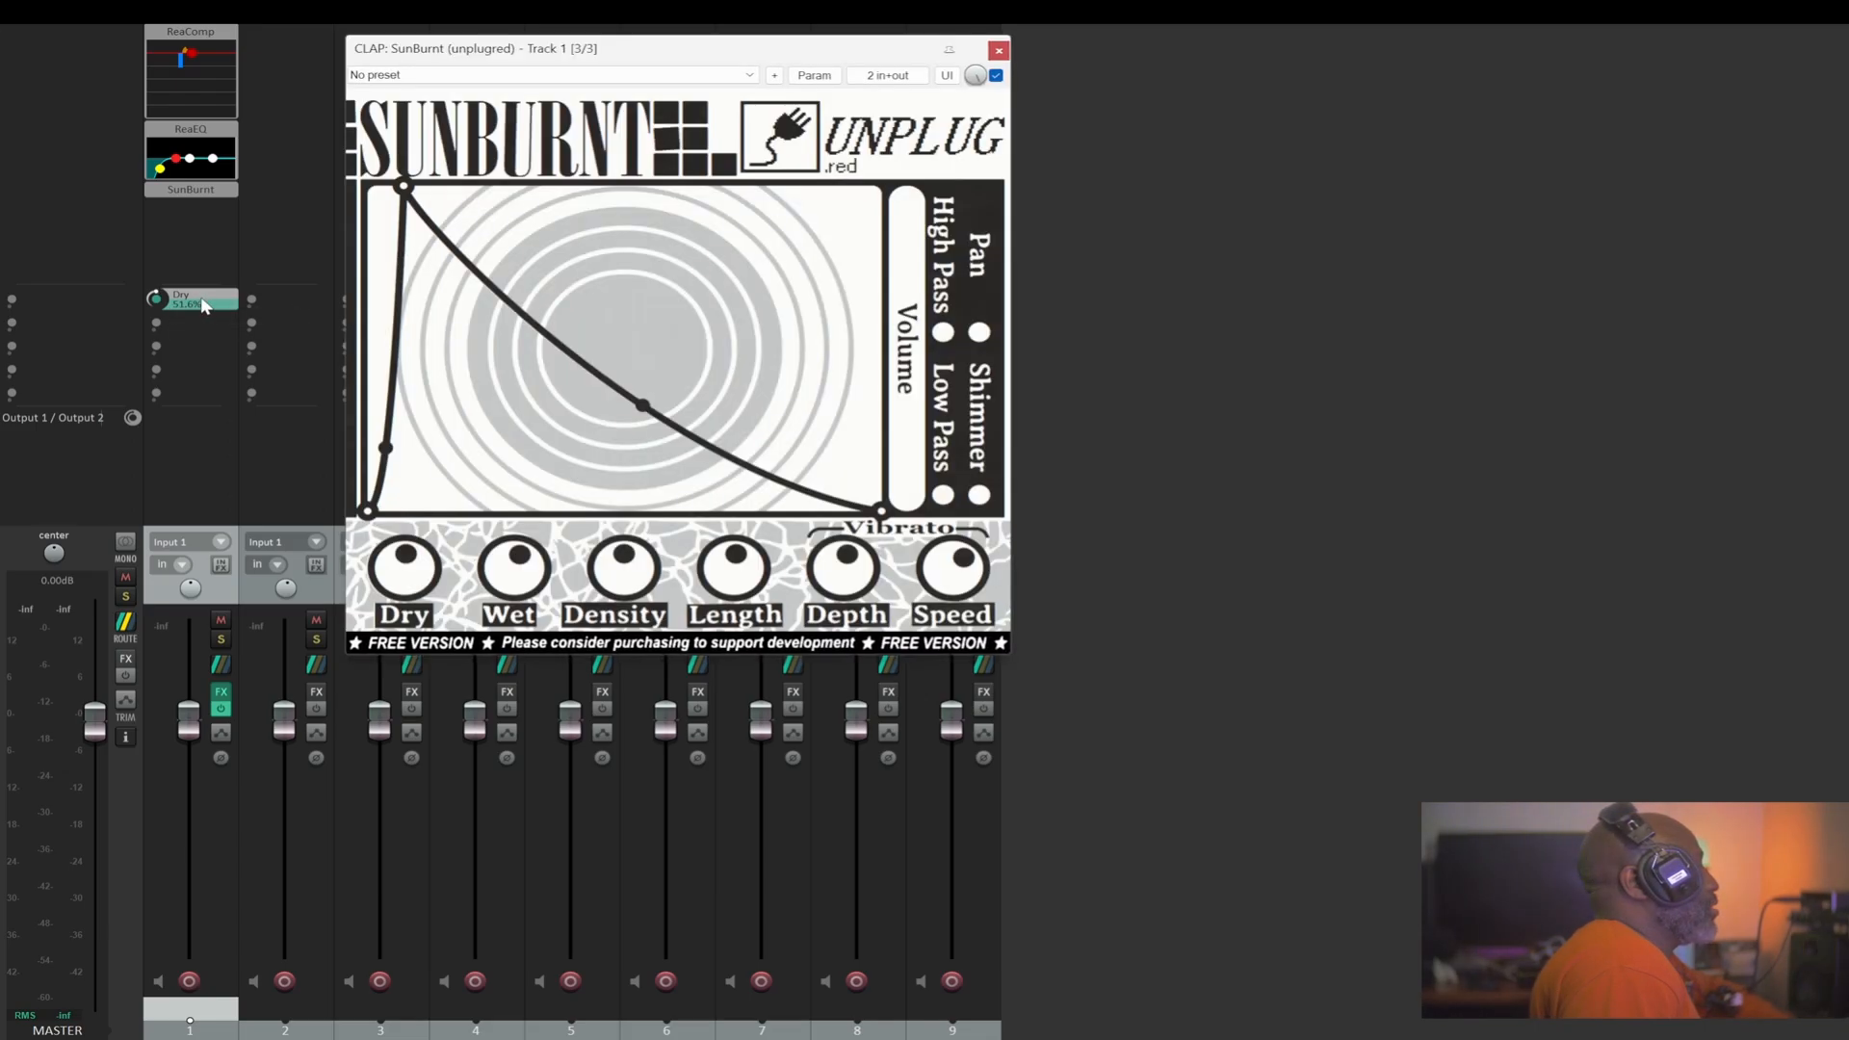
mouse_move(570, 47)
left_mouse_down()
mouse_move(678, 91)
mouse_move(569, 71)
left_mouse_up()
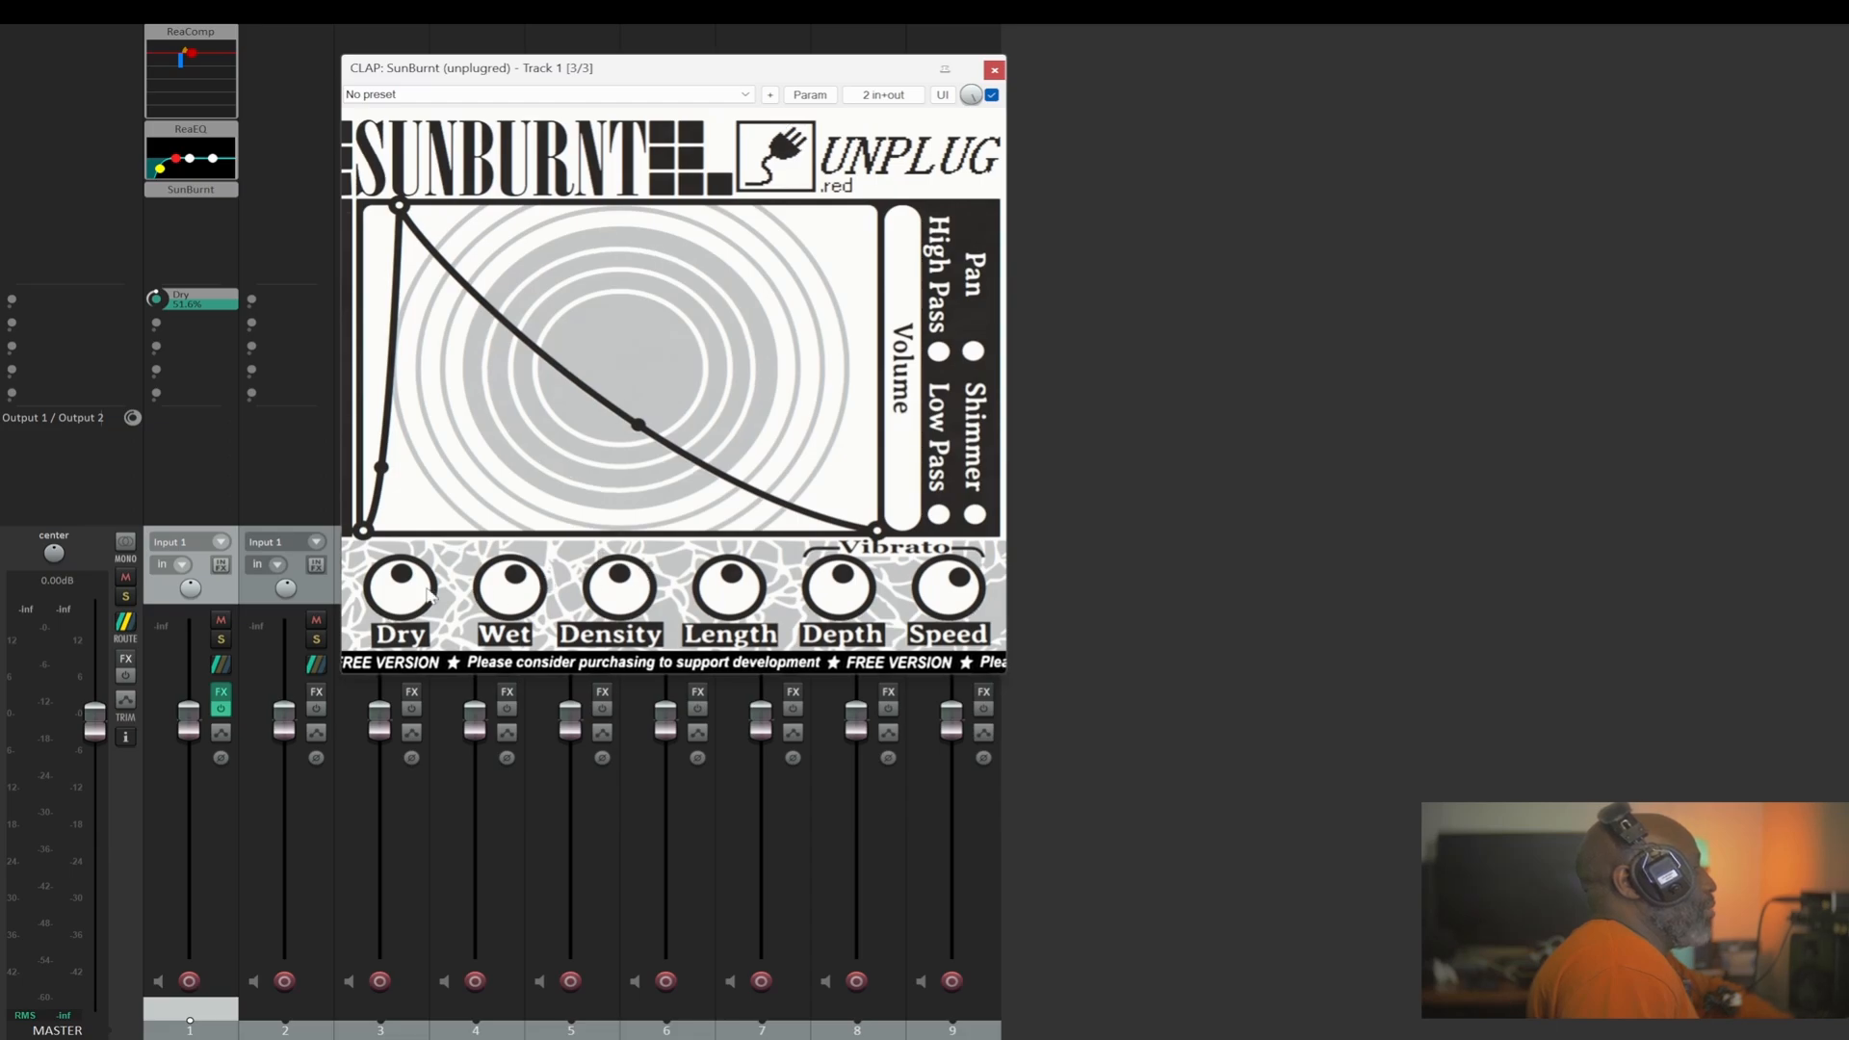
mouse_move(740, 584)
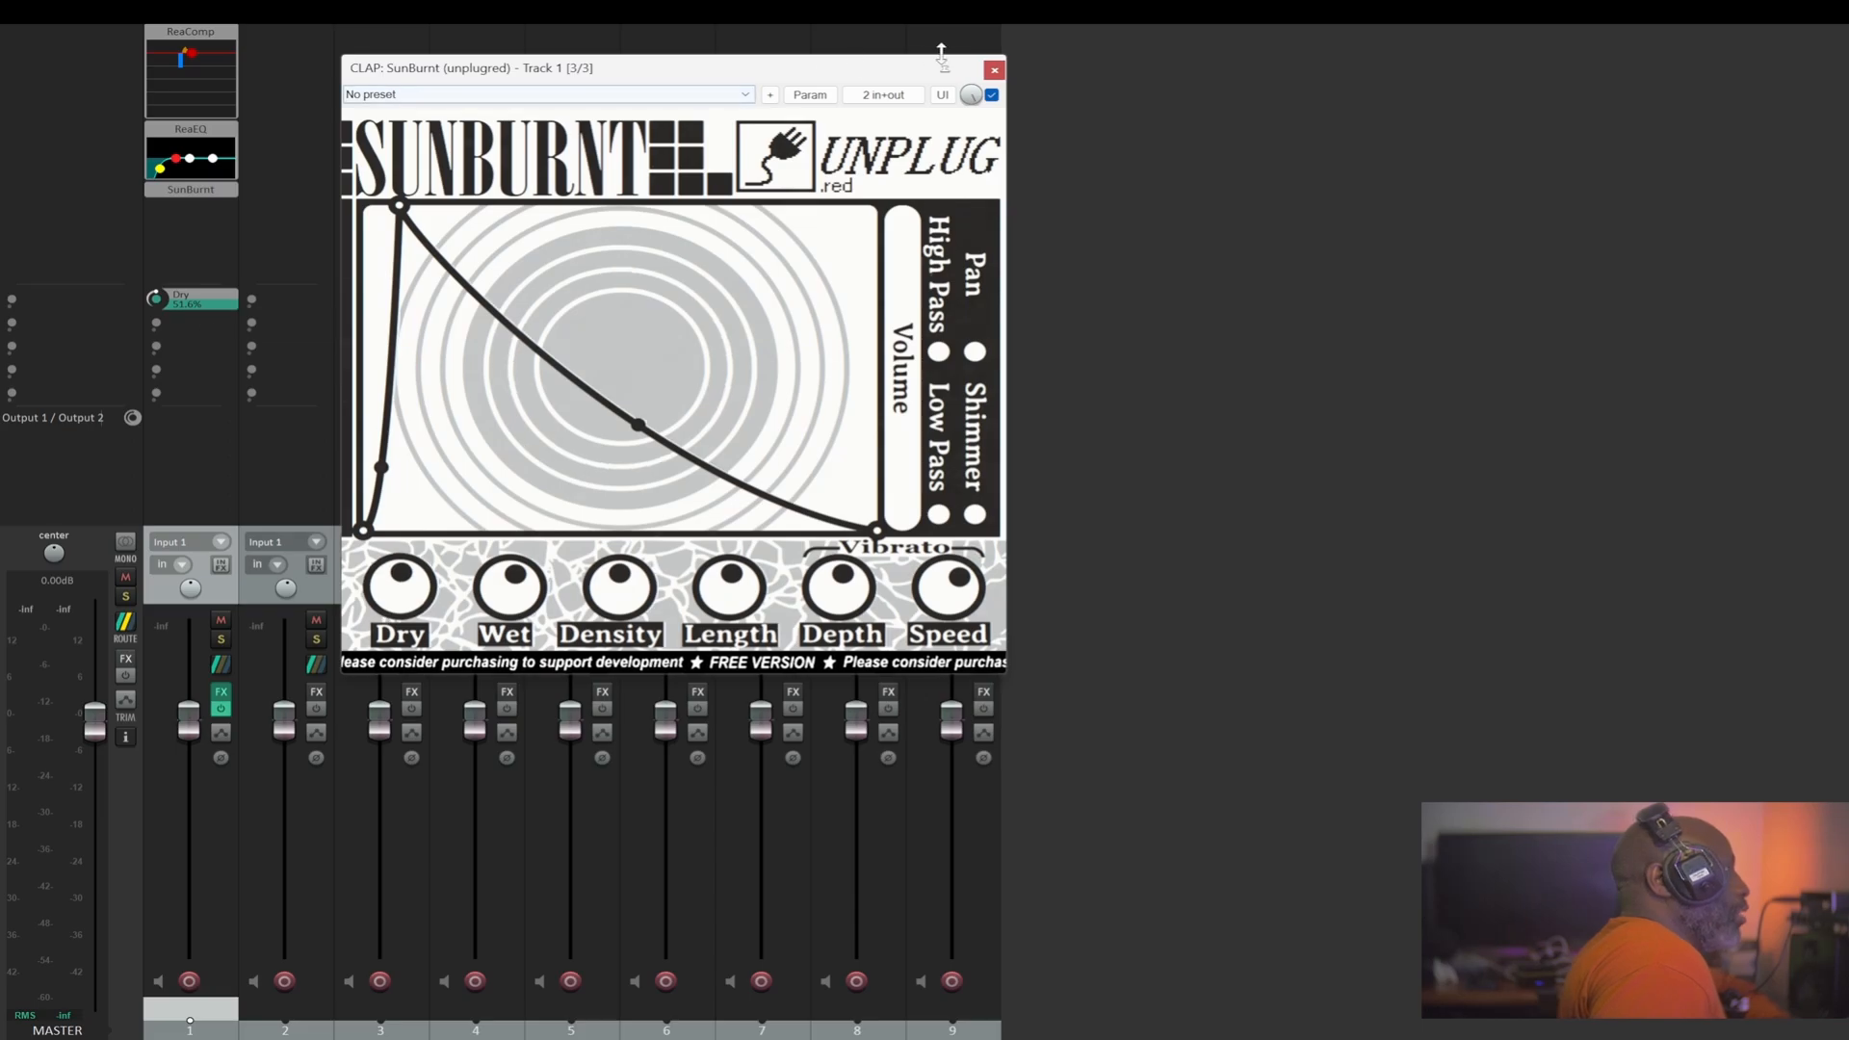
left_click(995, 71)
Hide the FX parameters in the mixer and show them again
right_click(1152, 247)
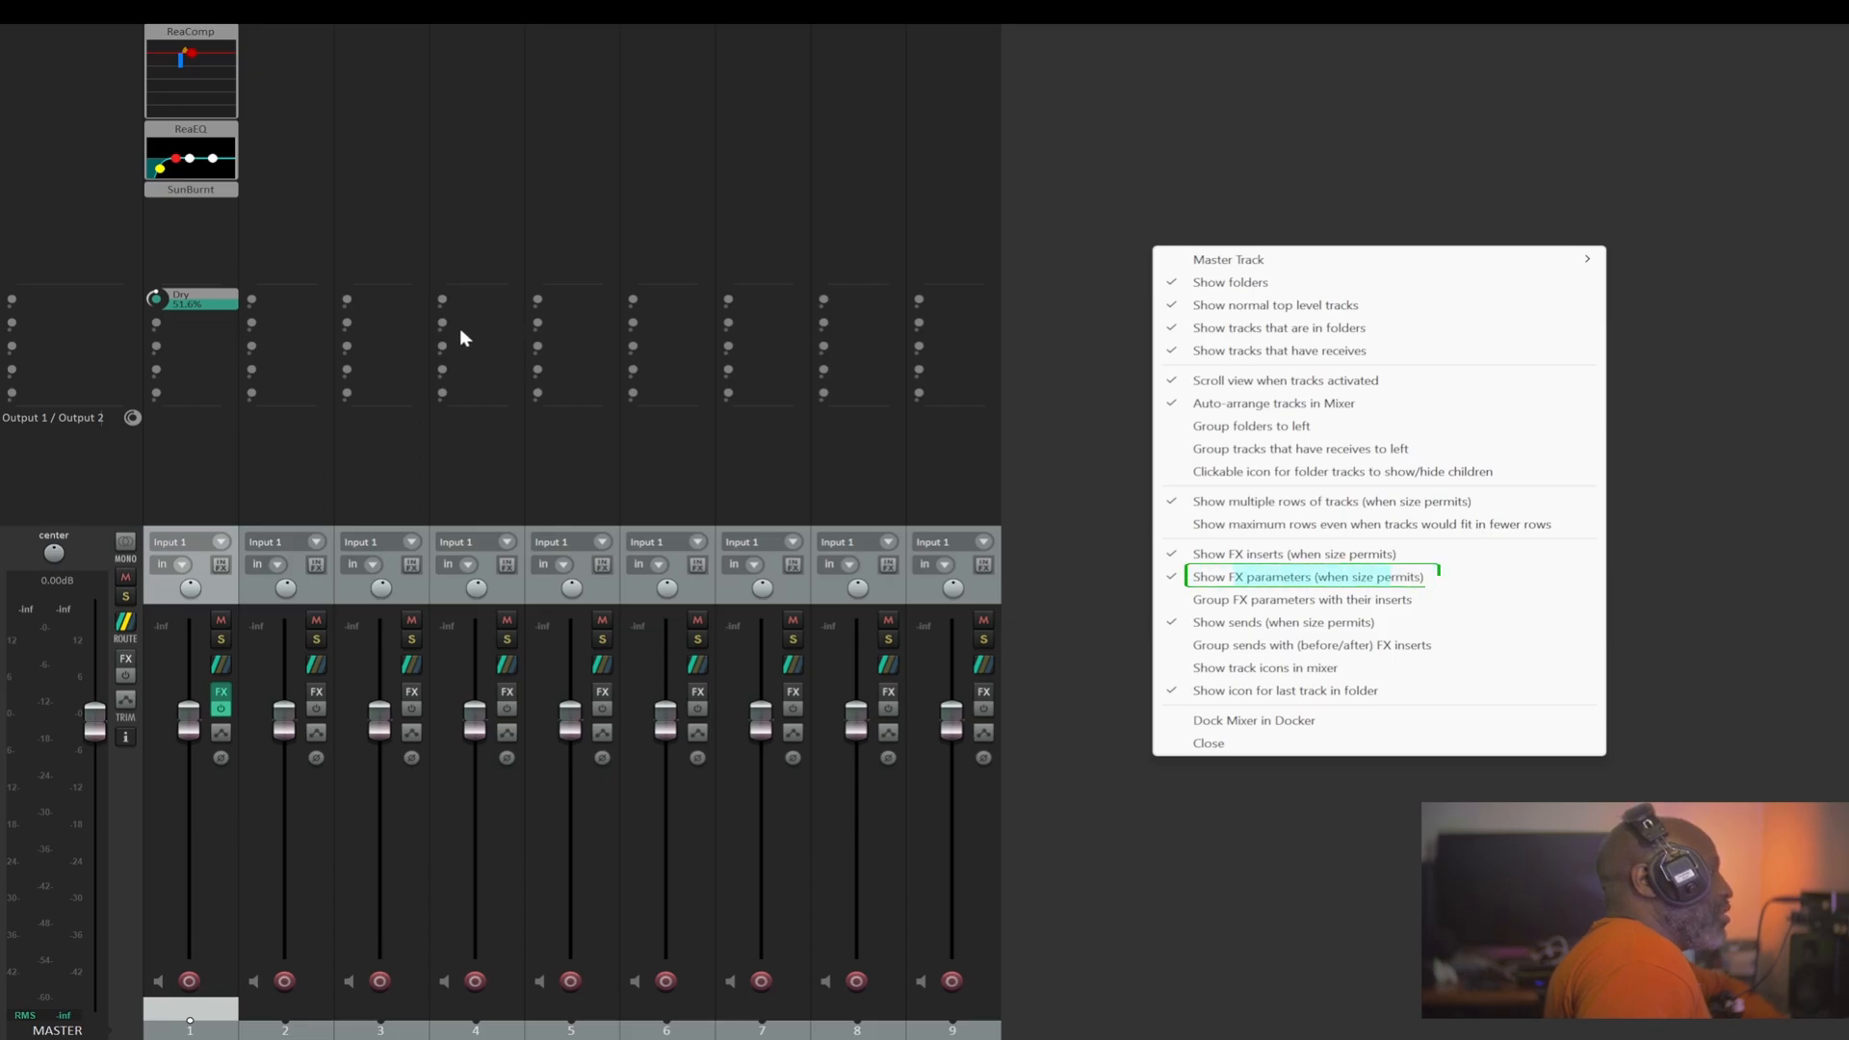
left_click(1173, 578)
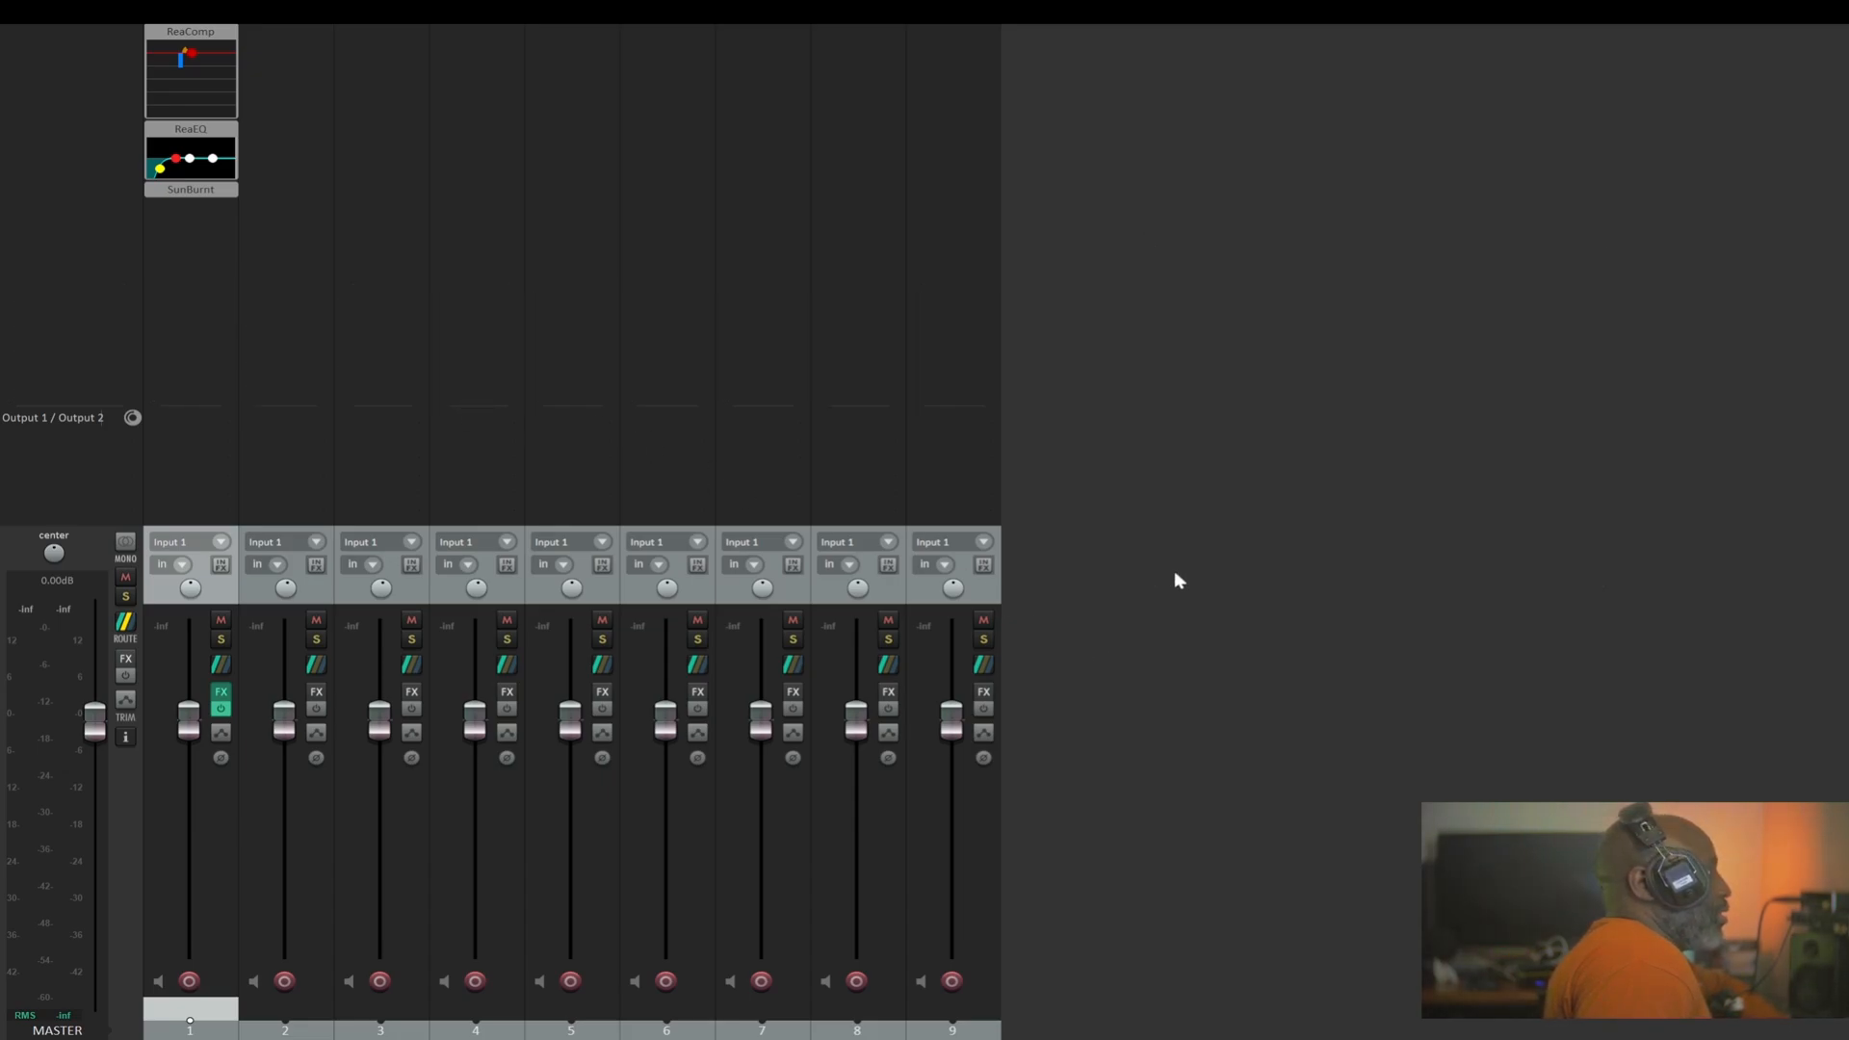
right_click(1203, 315)
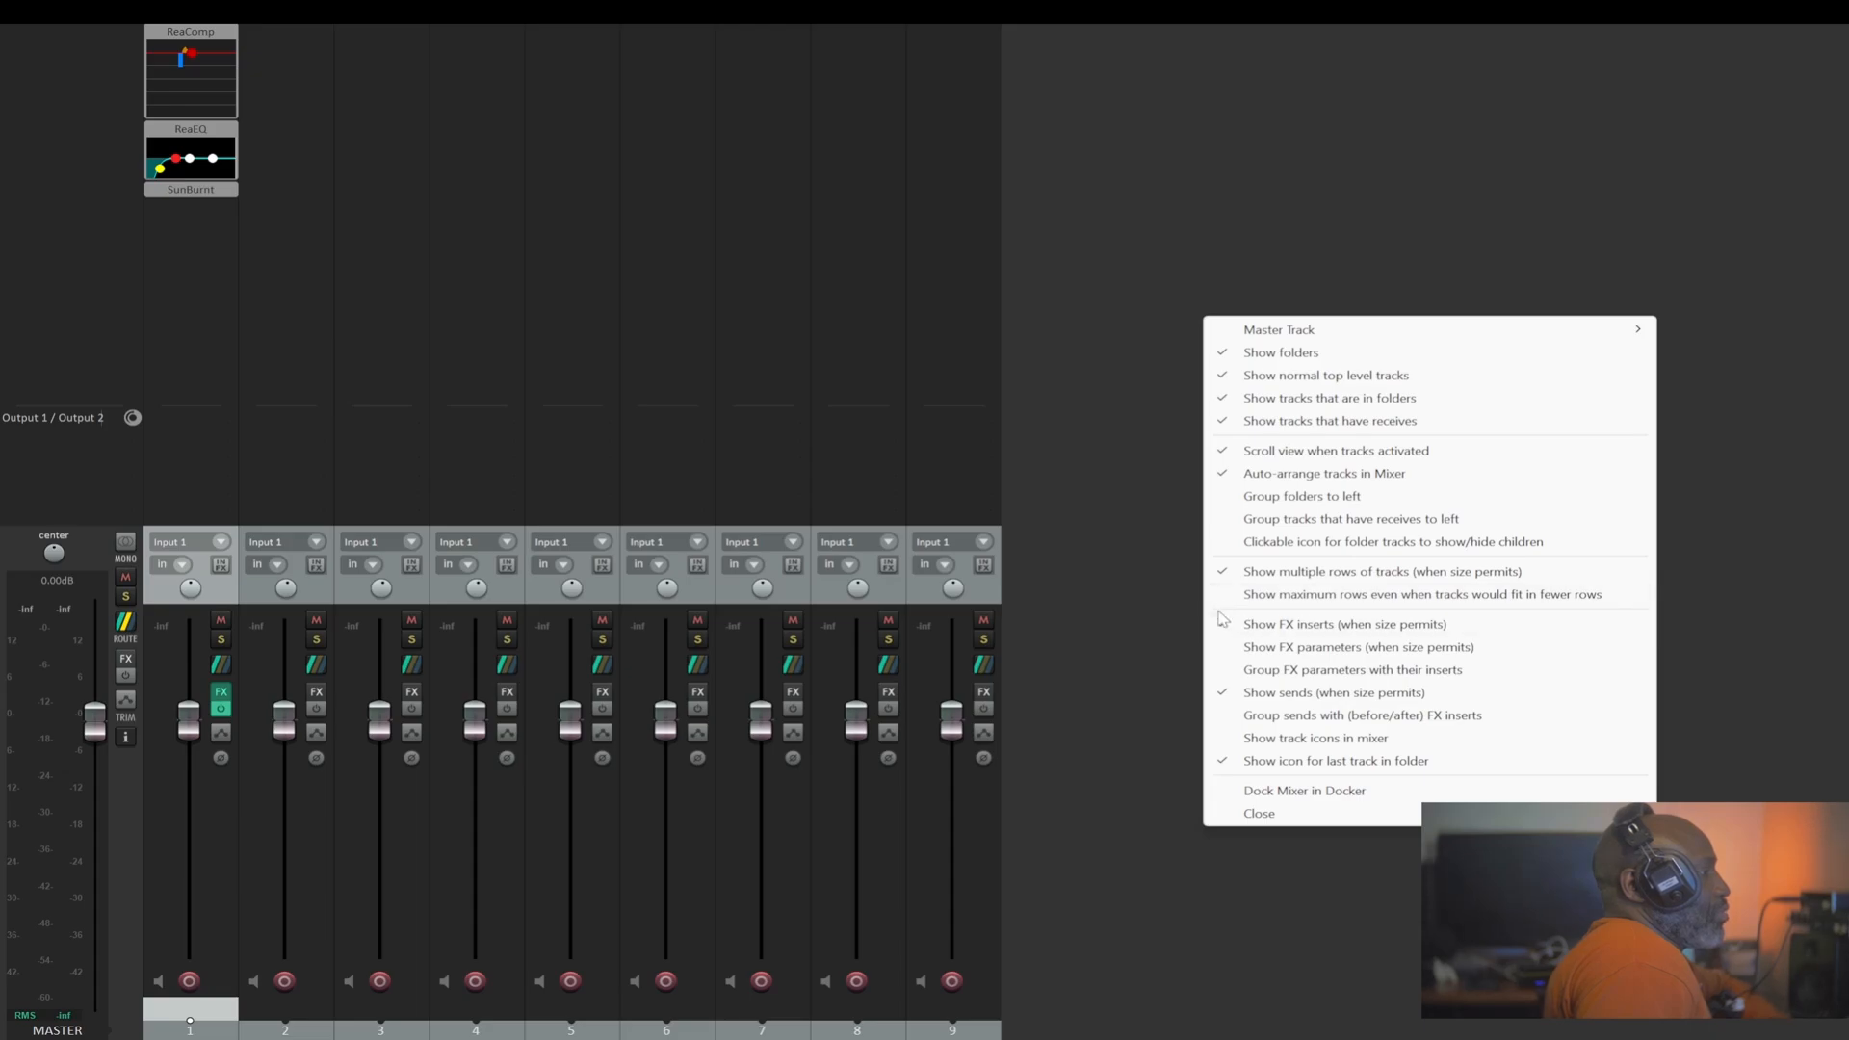
left_click(1221, 648)
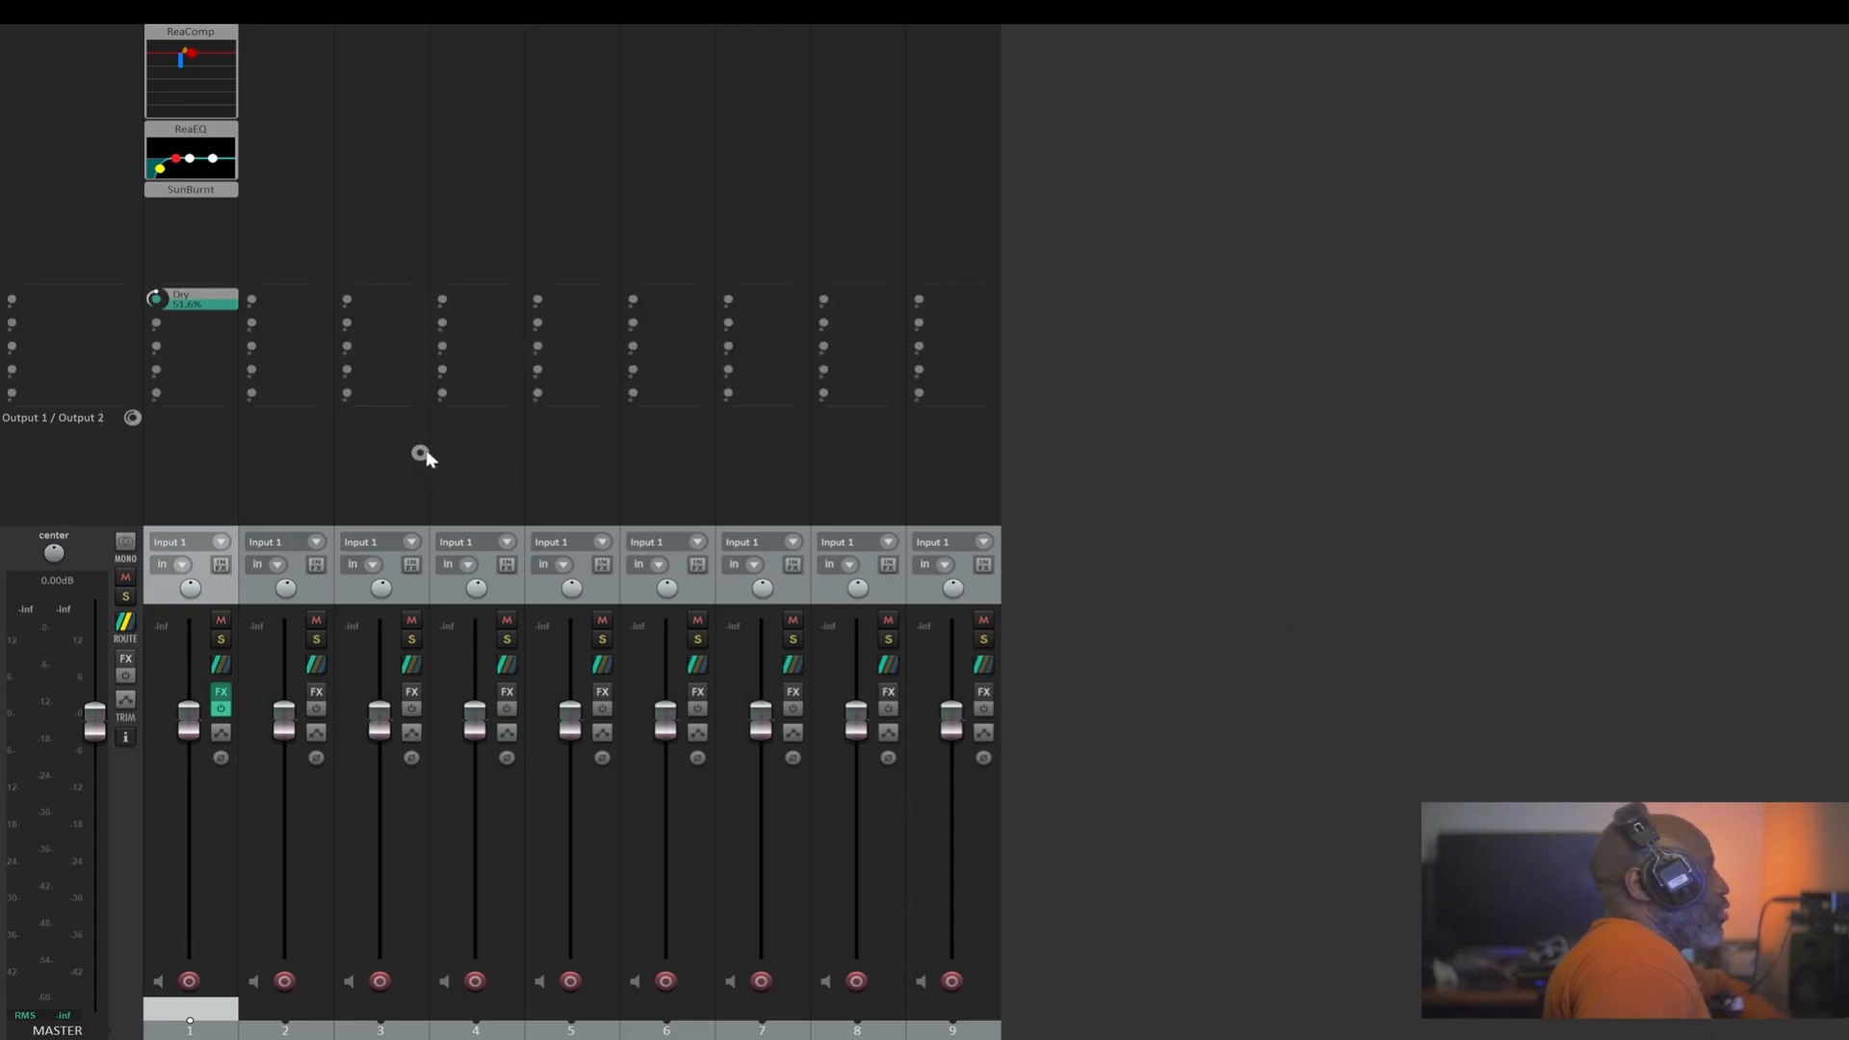
Look at the modulation settings and the alias dialog of track 1's Dry parameter, and cancel the renaming
right_click(211, 307)
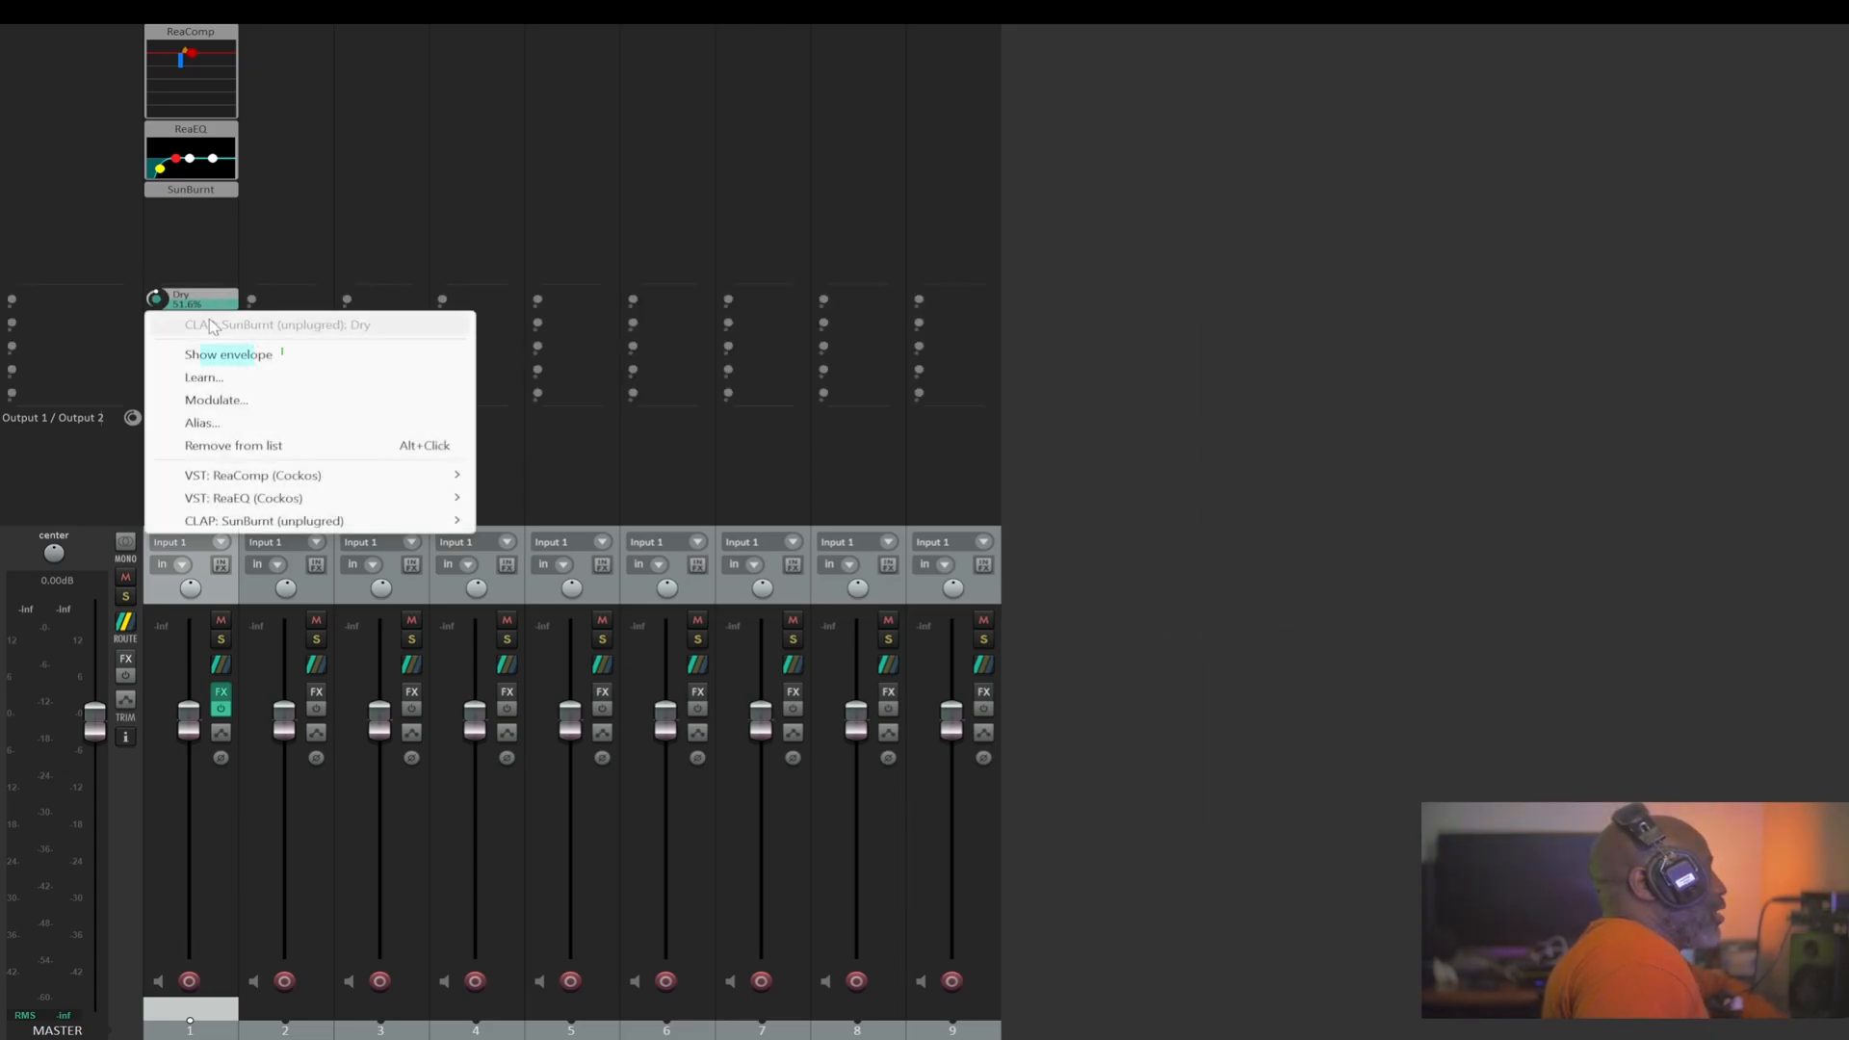
left_click(210, 400)
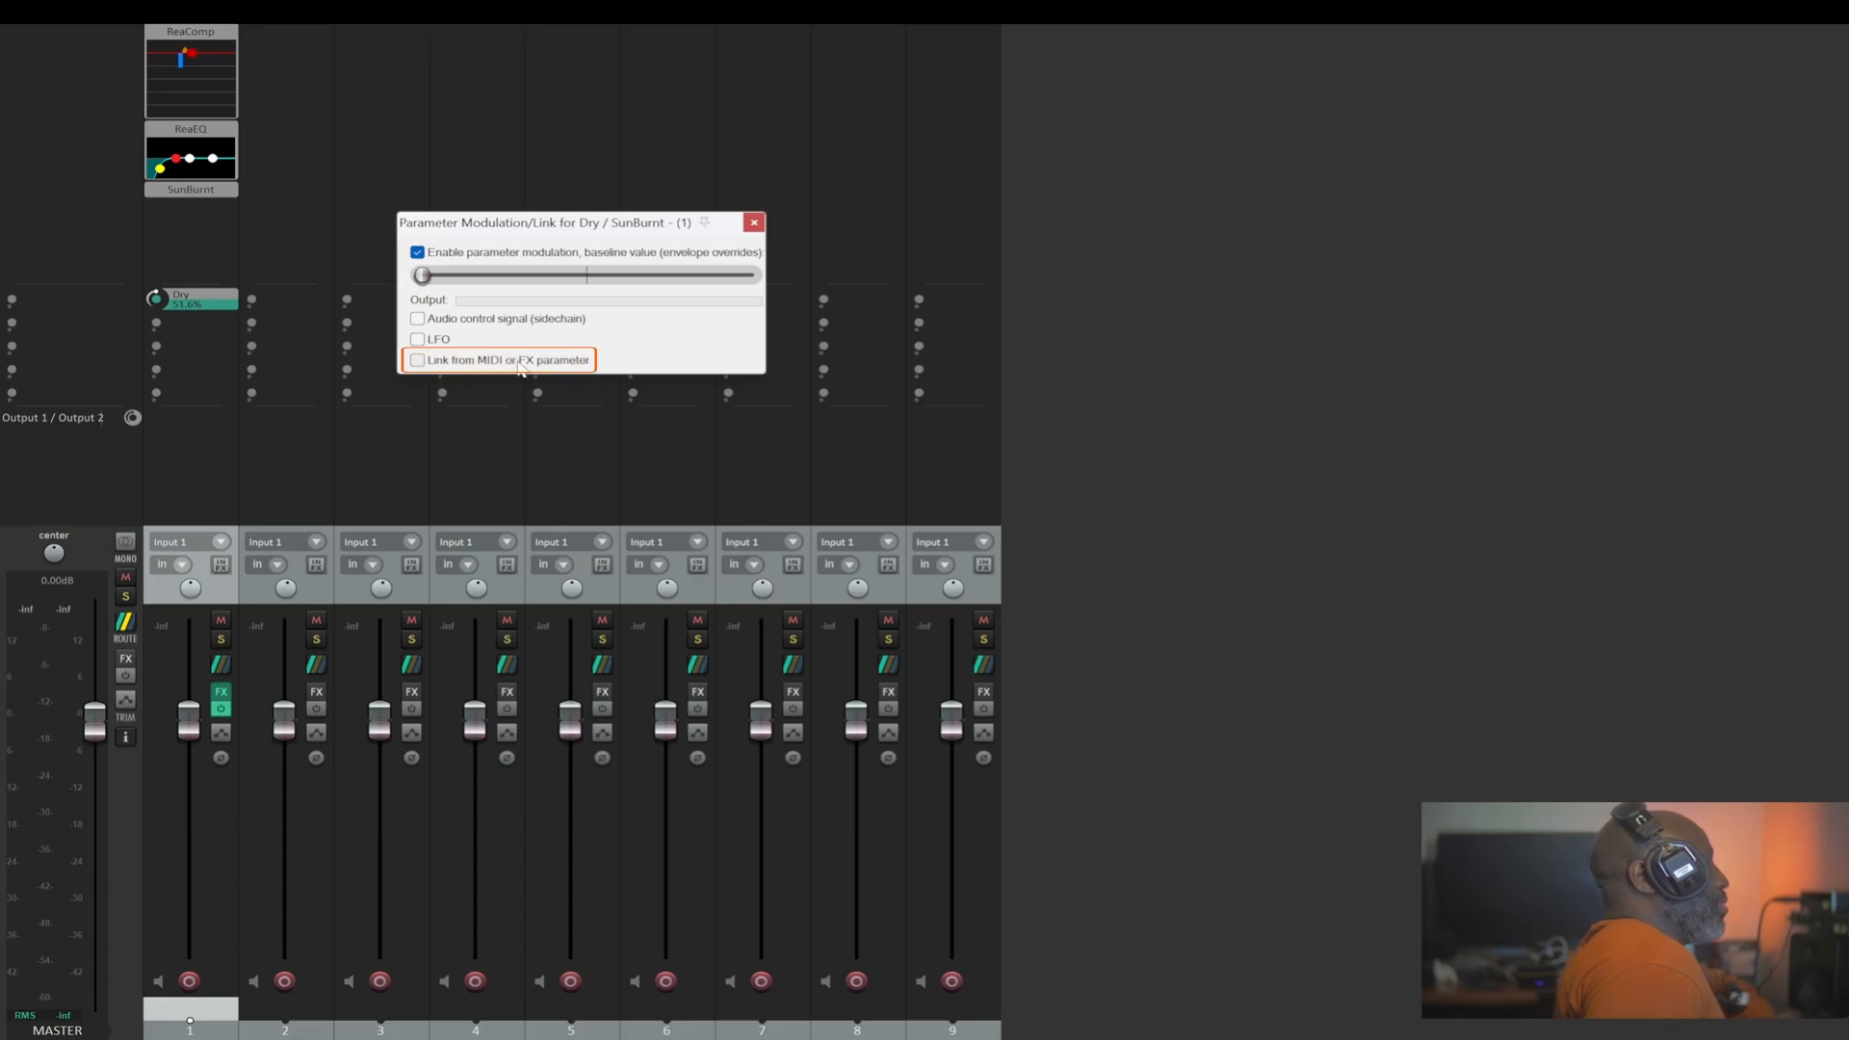
right_click(147, 308)
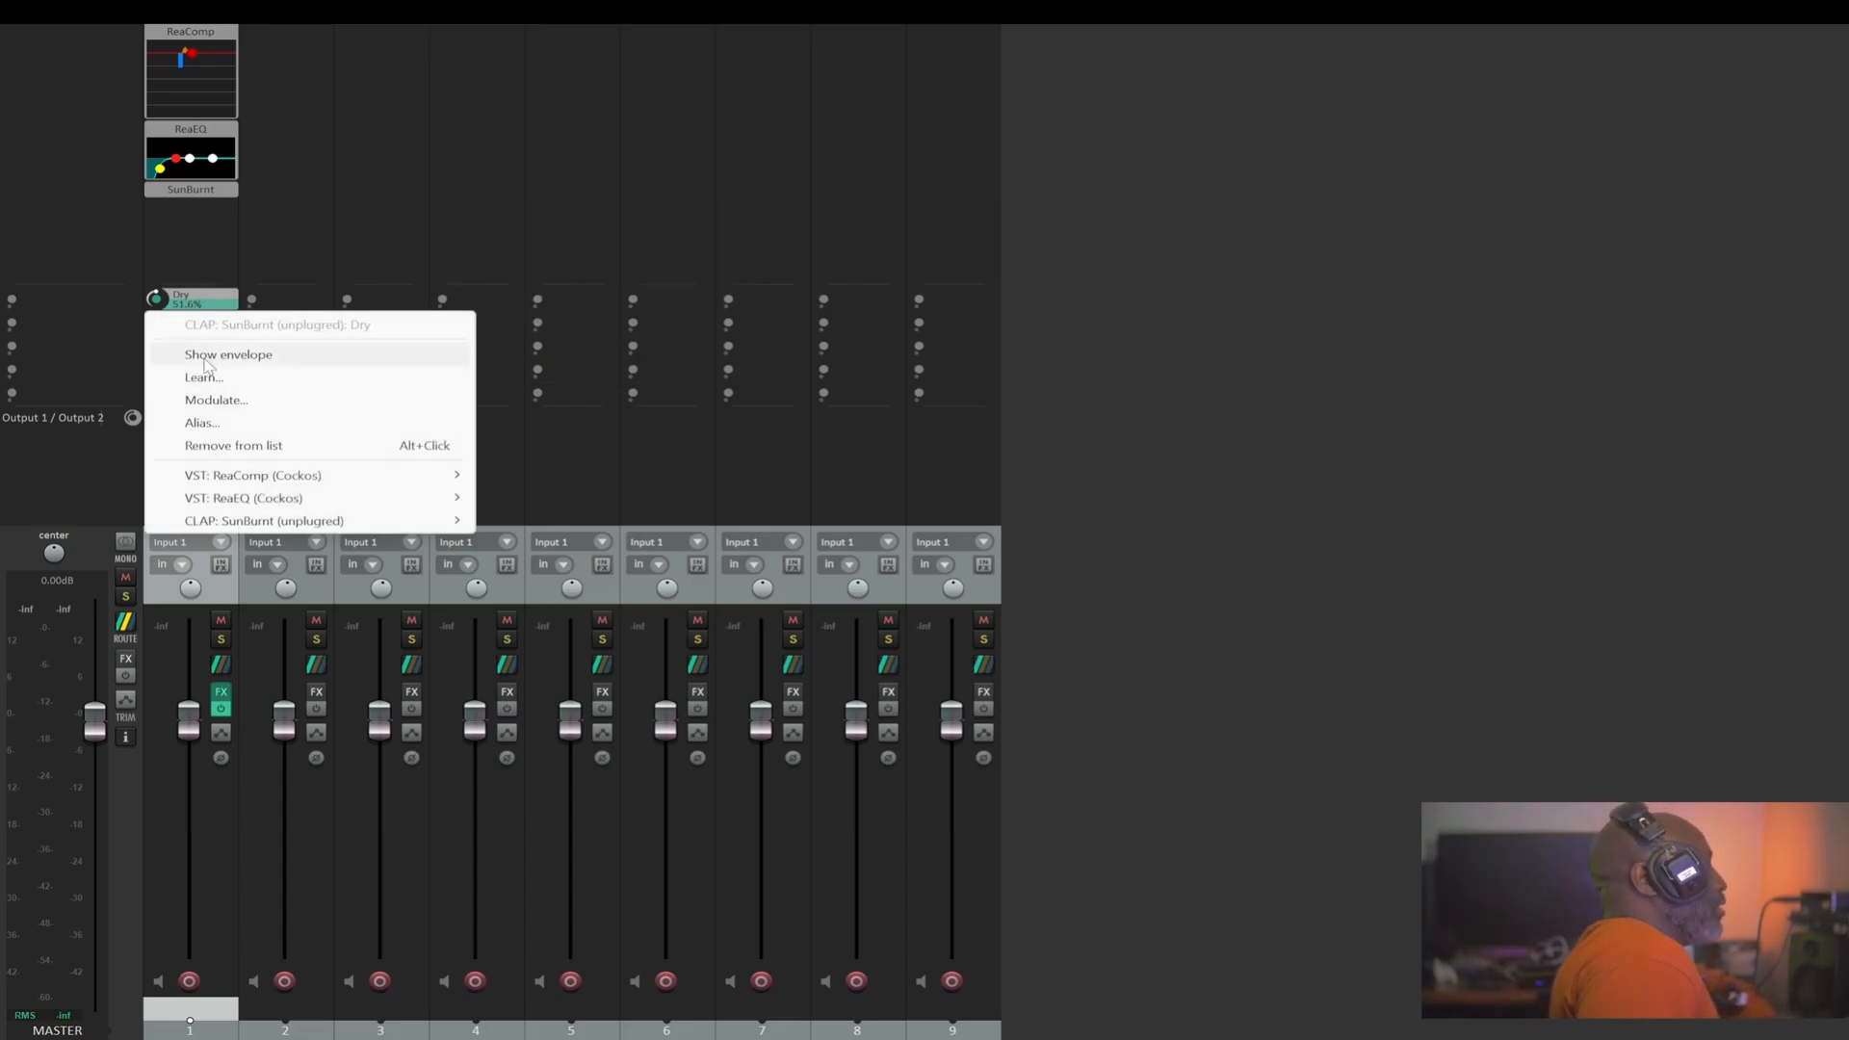
left_click(205, 425)
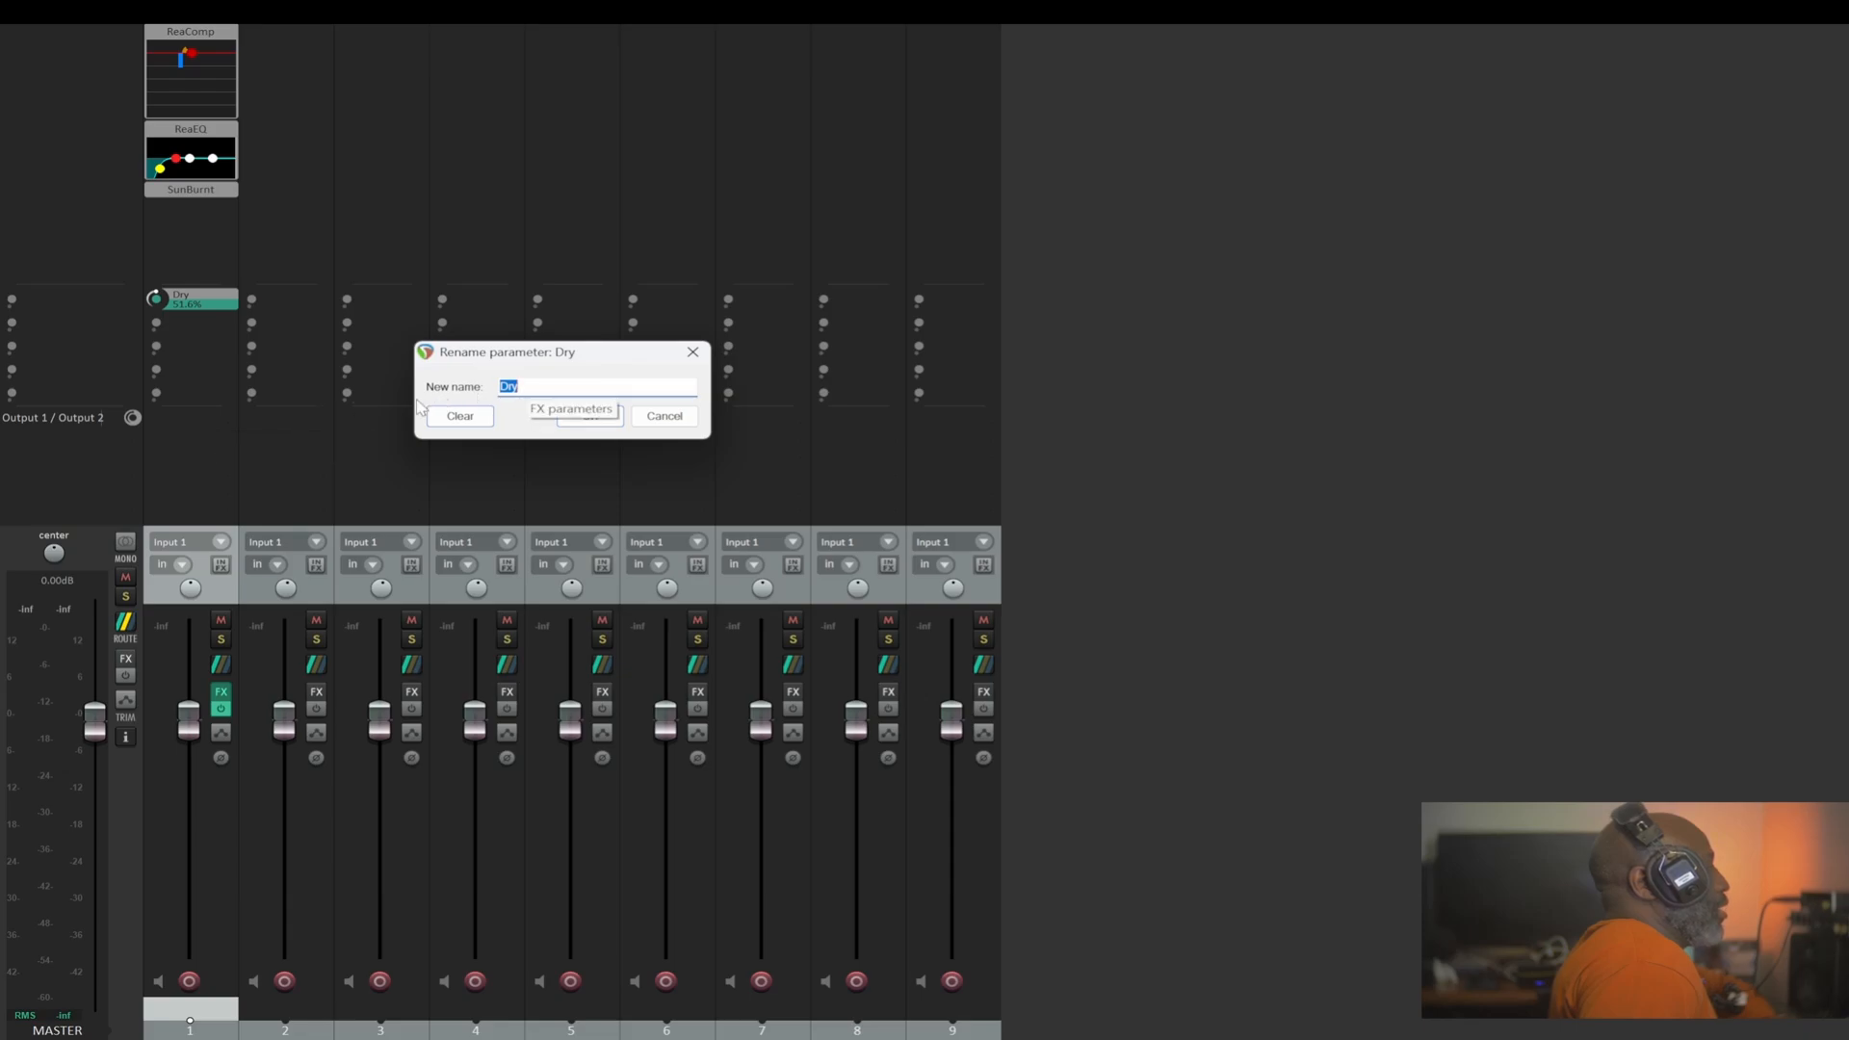
left_click(663, 417)
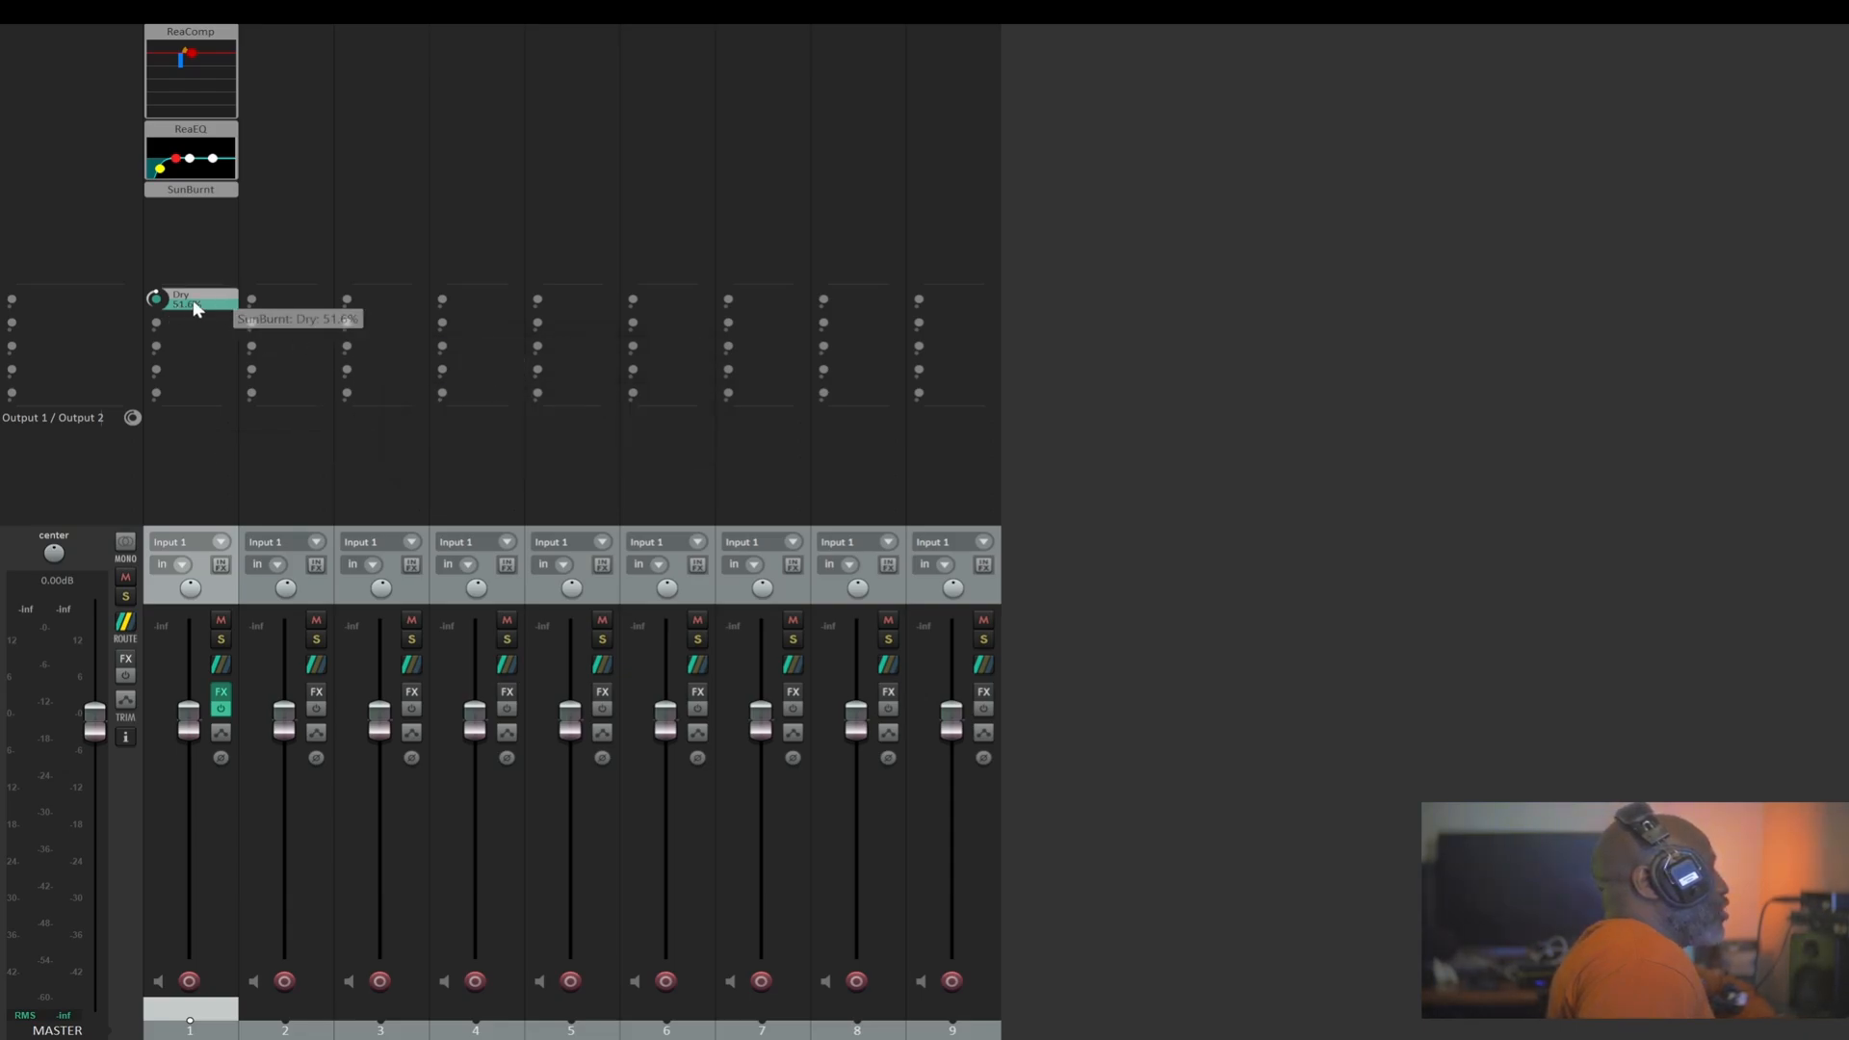
Remove the Dry parameter from track 1's FX parameter list and undo the removal
right_click(217, 308)
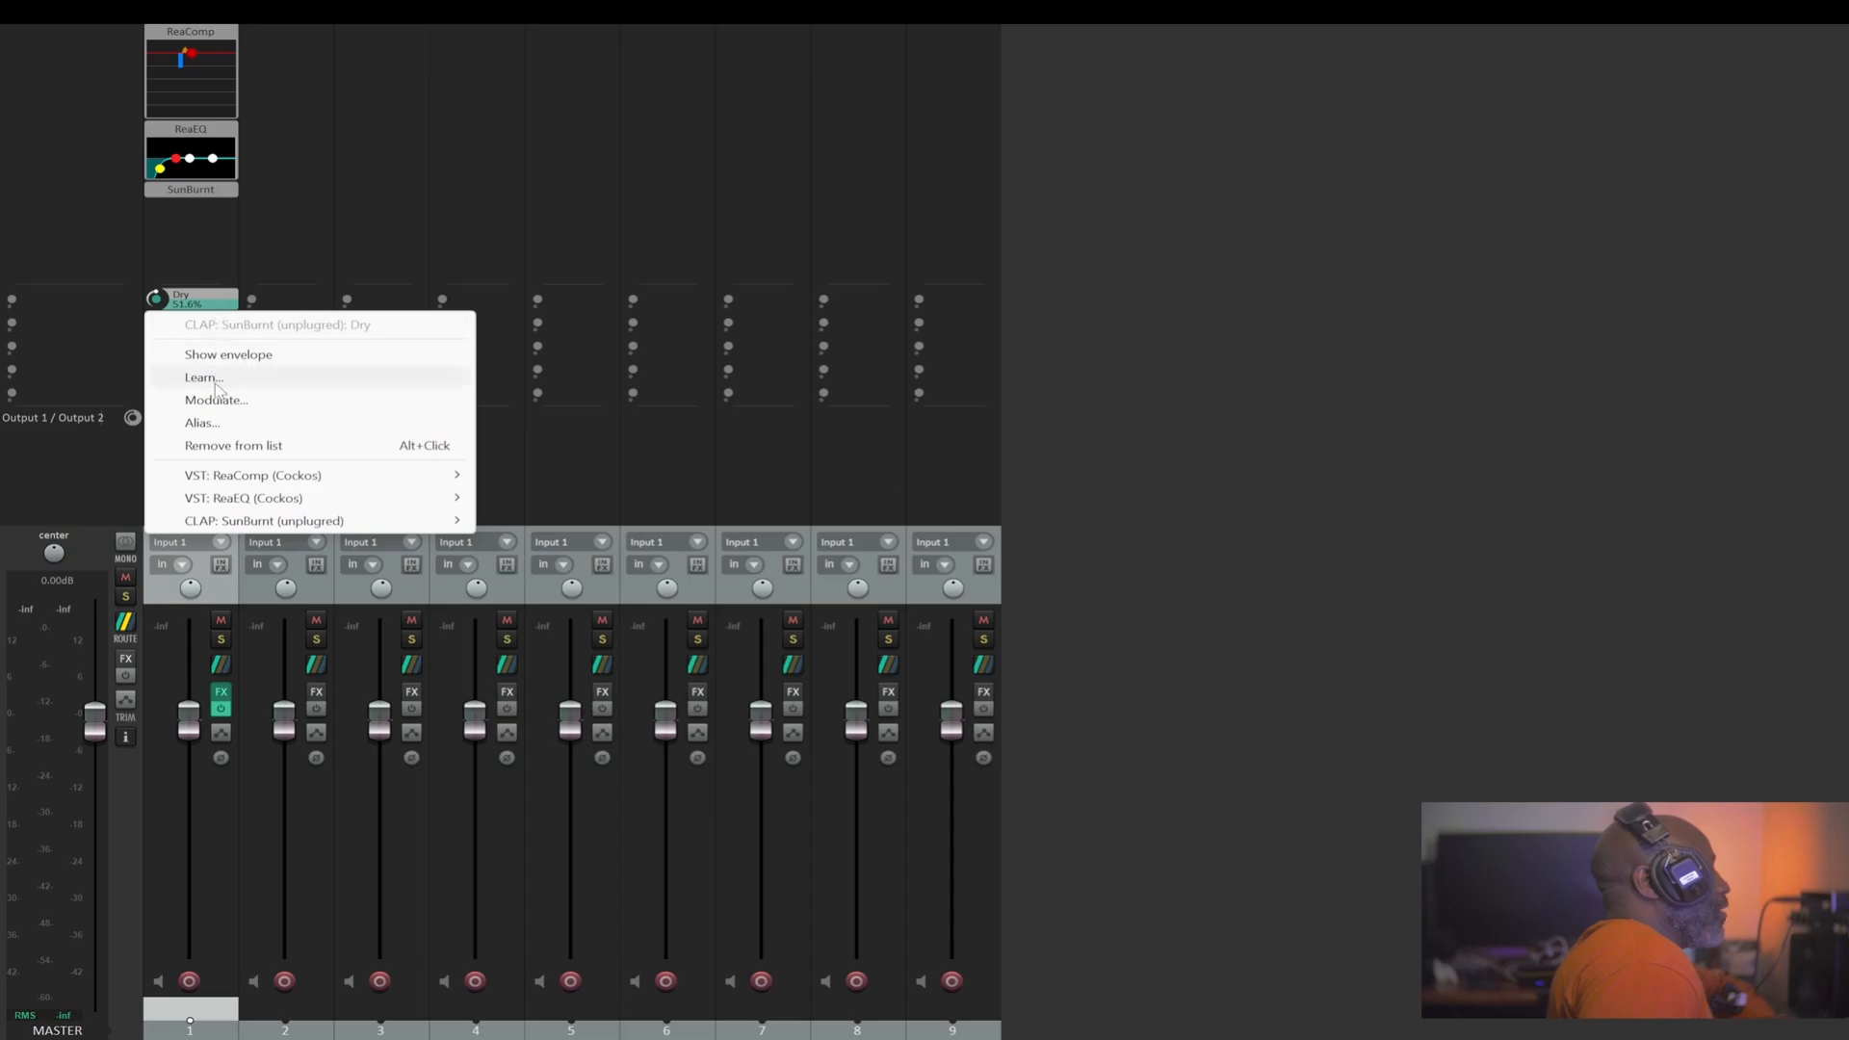
left_click(216, 446)
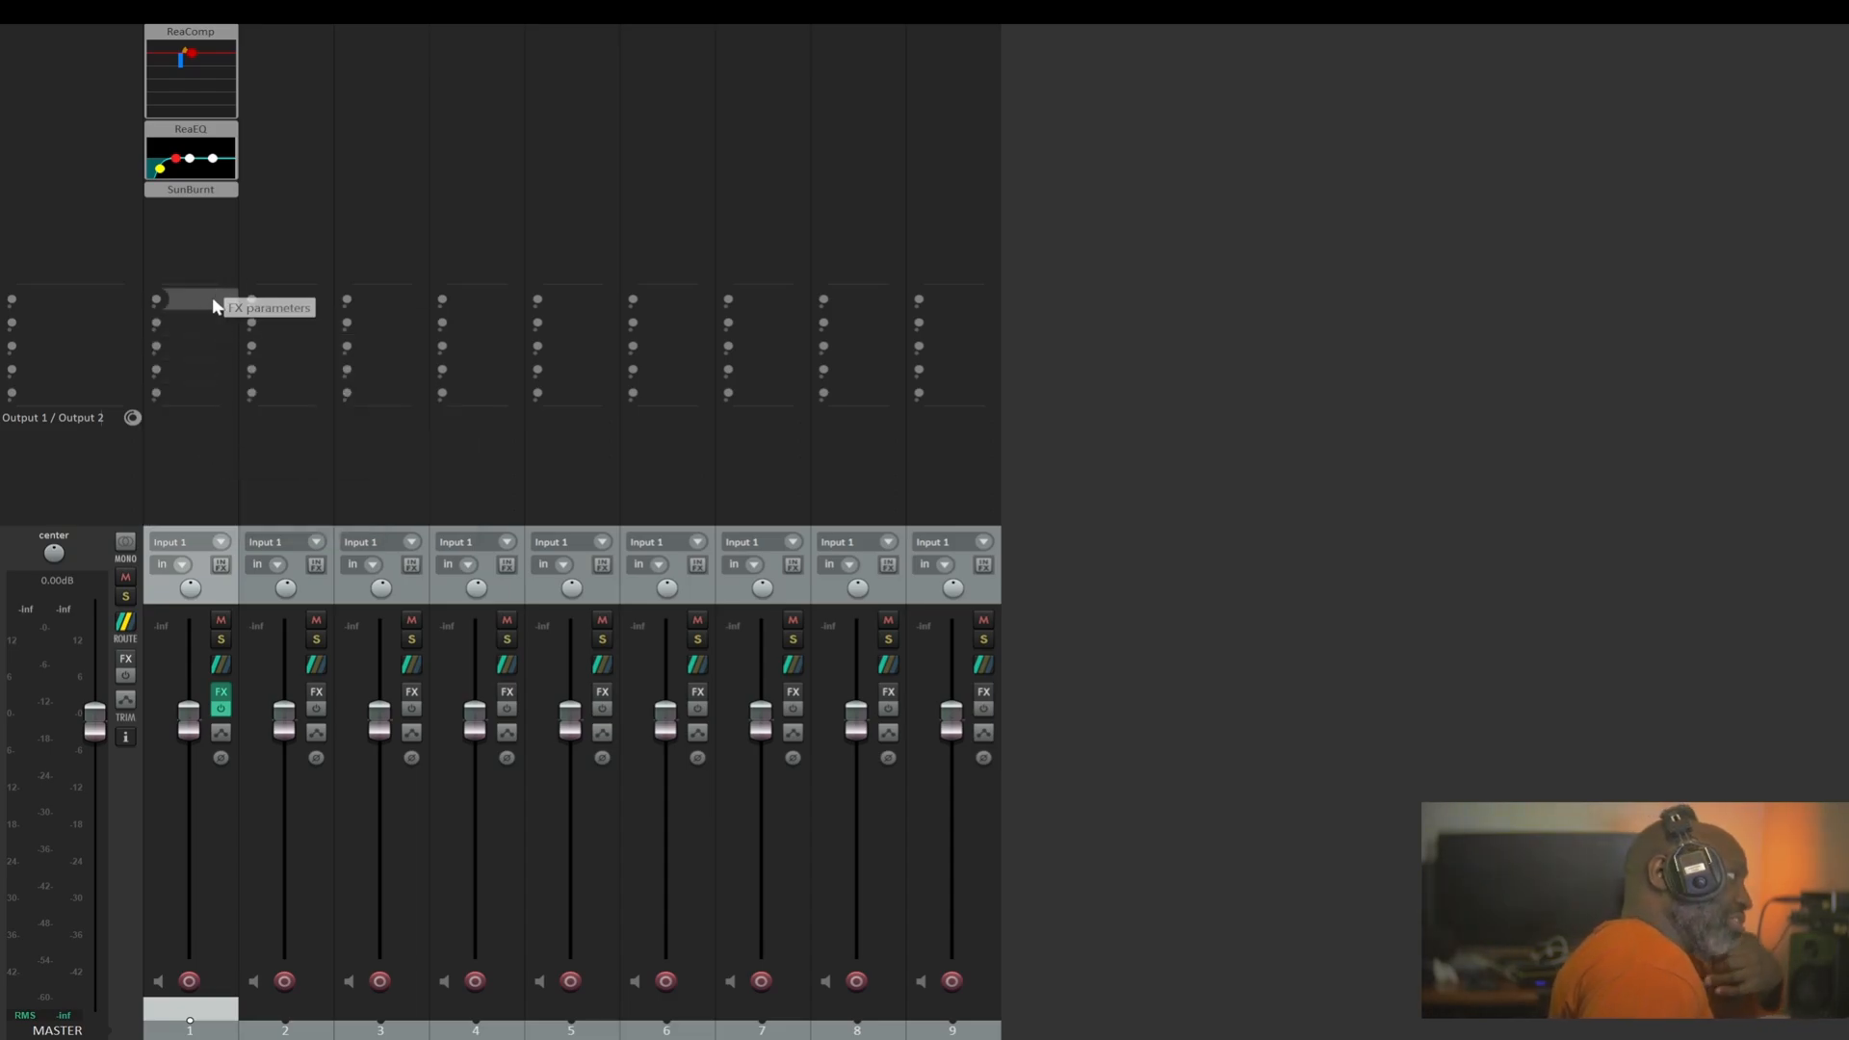
key("ctrl+z")
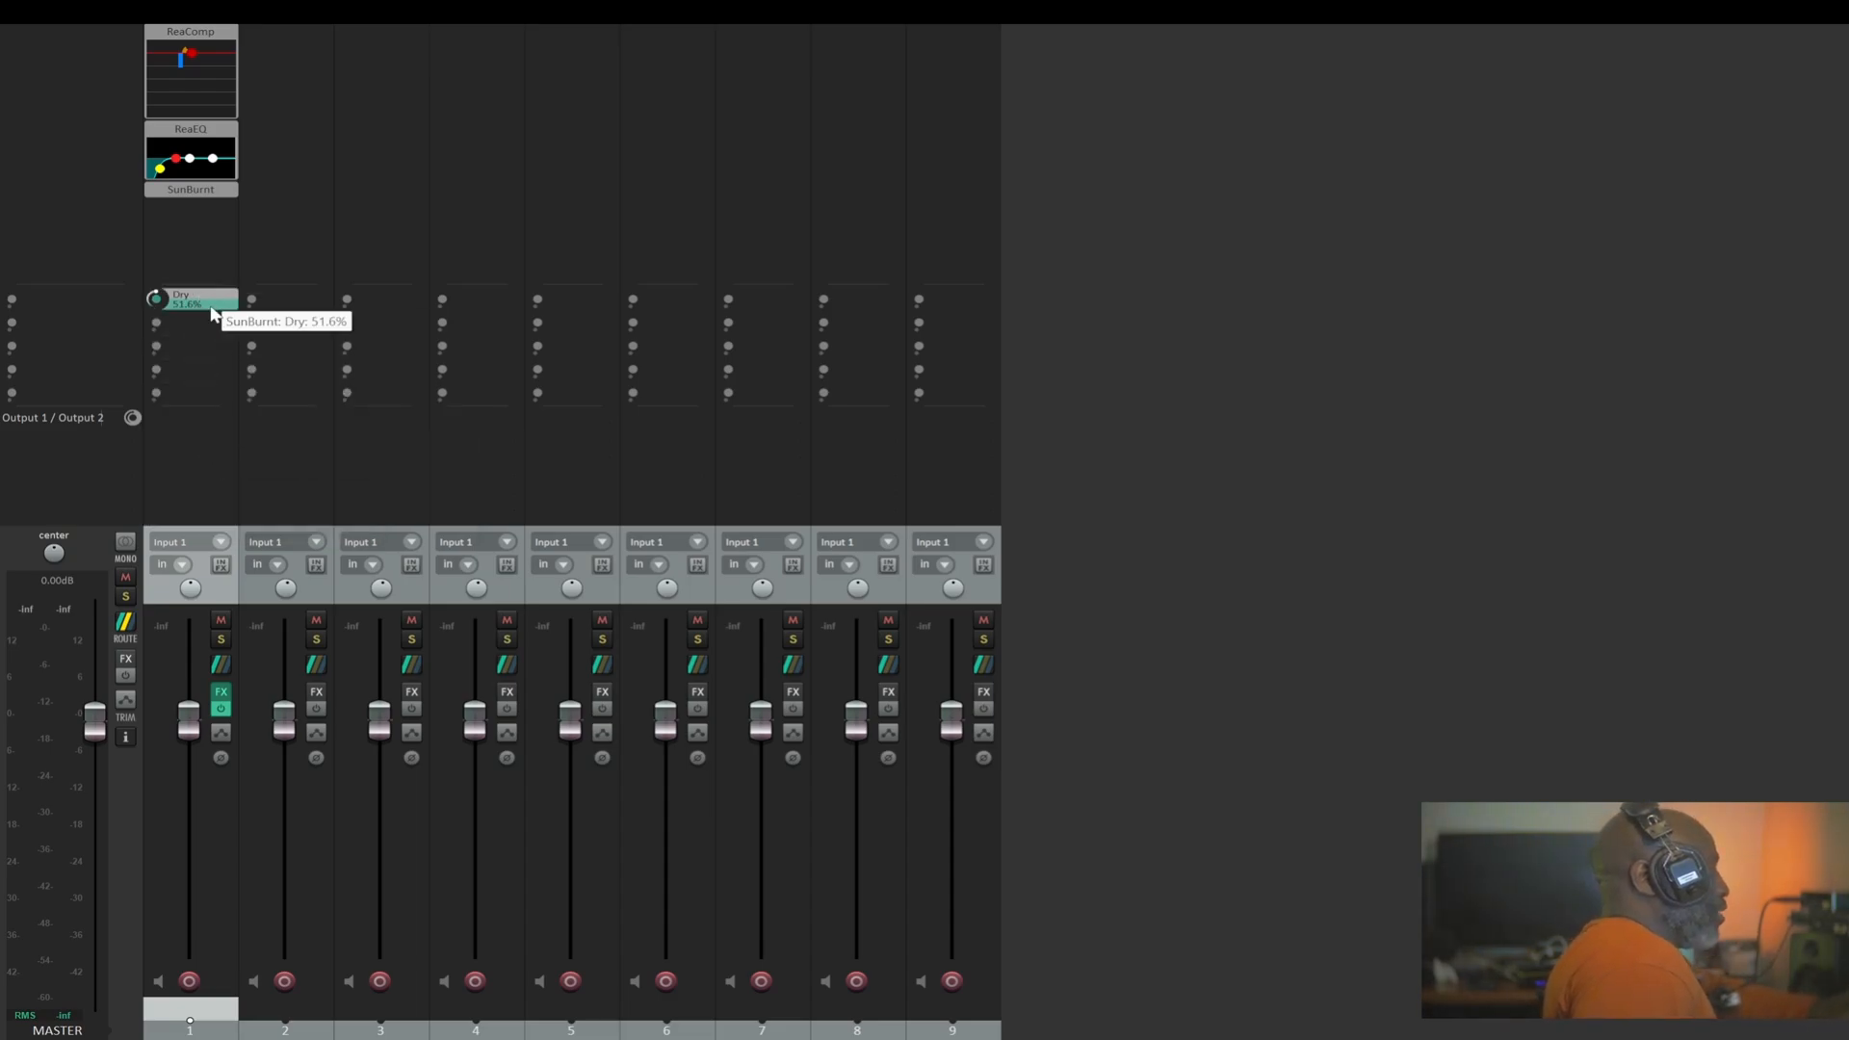
Remove the Dry parameter and the ReaEQ, ReaComp and SunBurnt effects from track 1's mixer strip
left_click(215, 297, "alt")
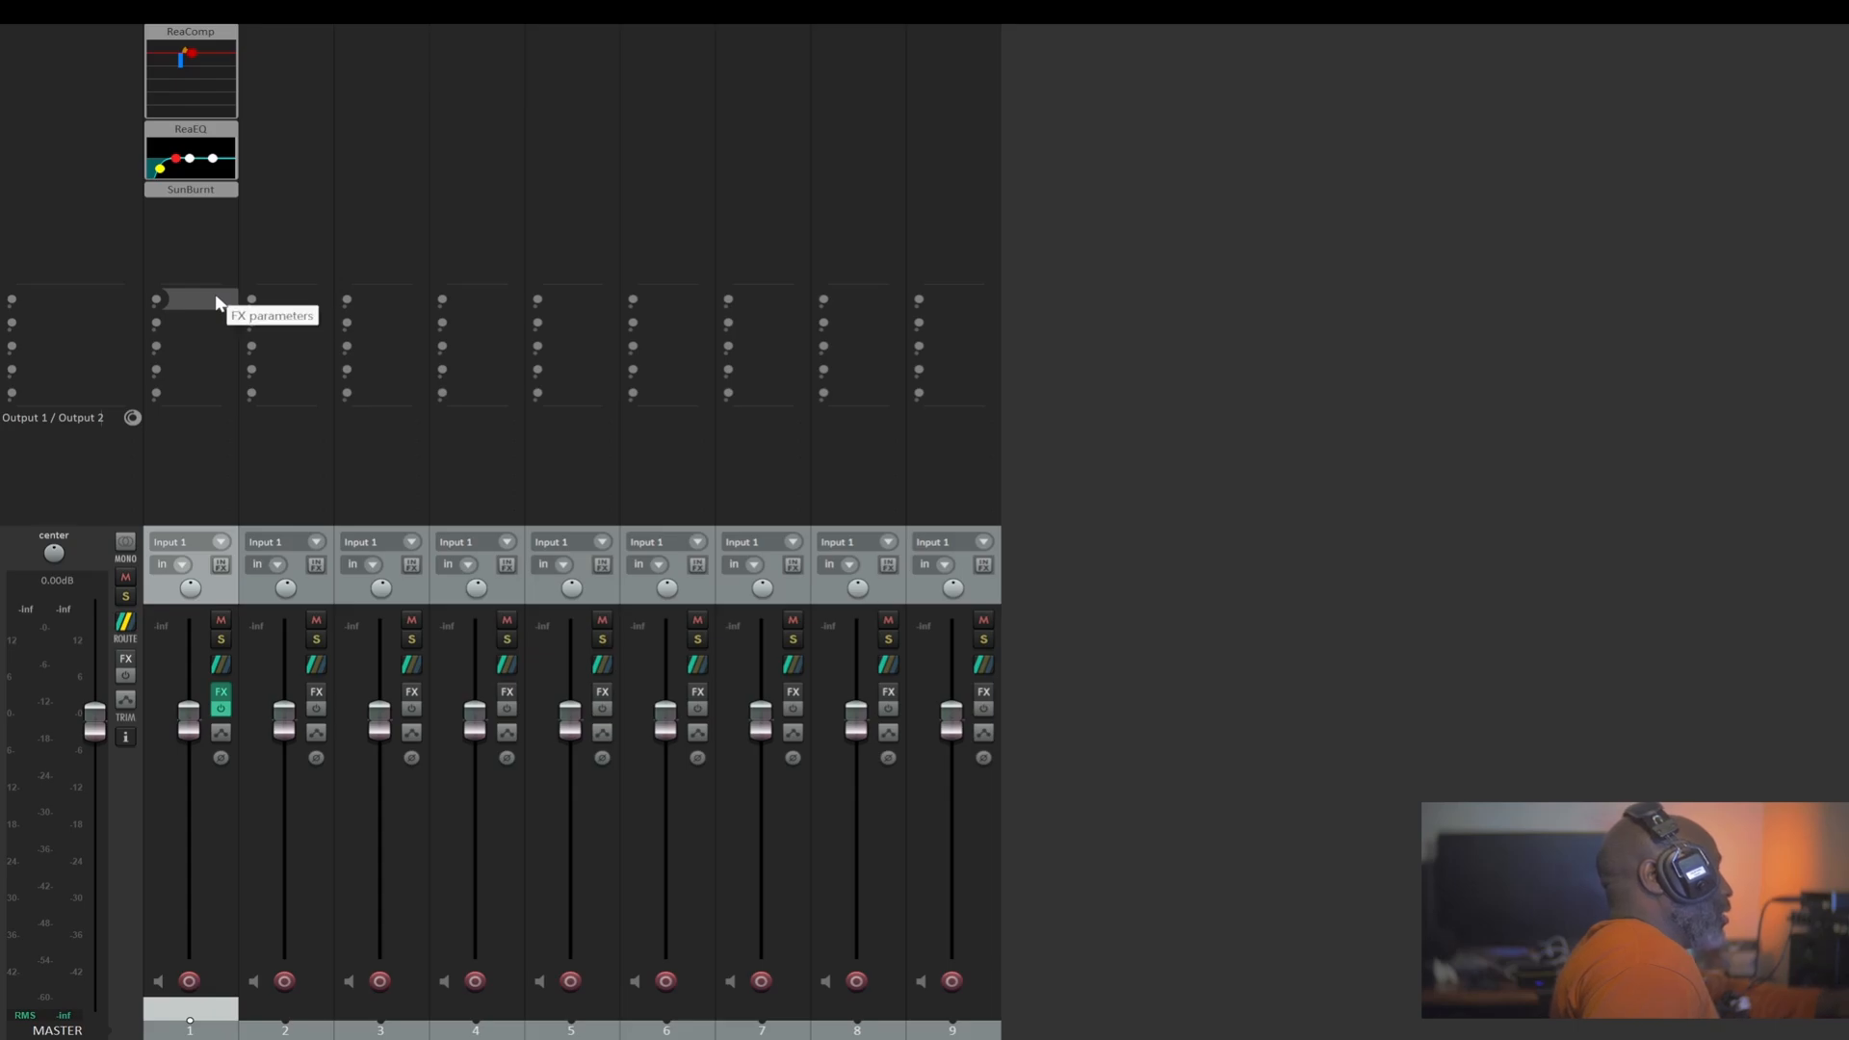
left_click(209, 135, "alt")
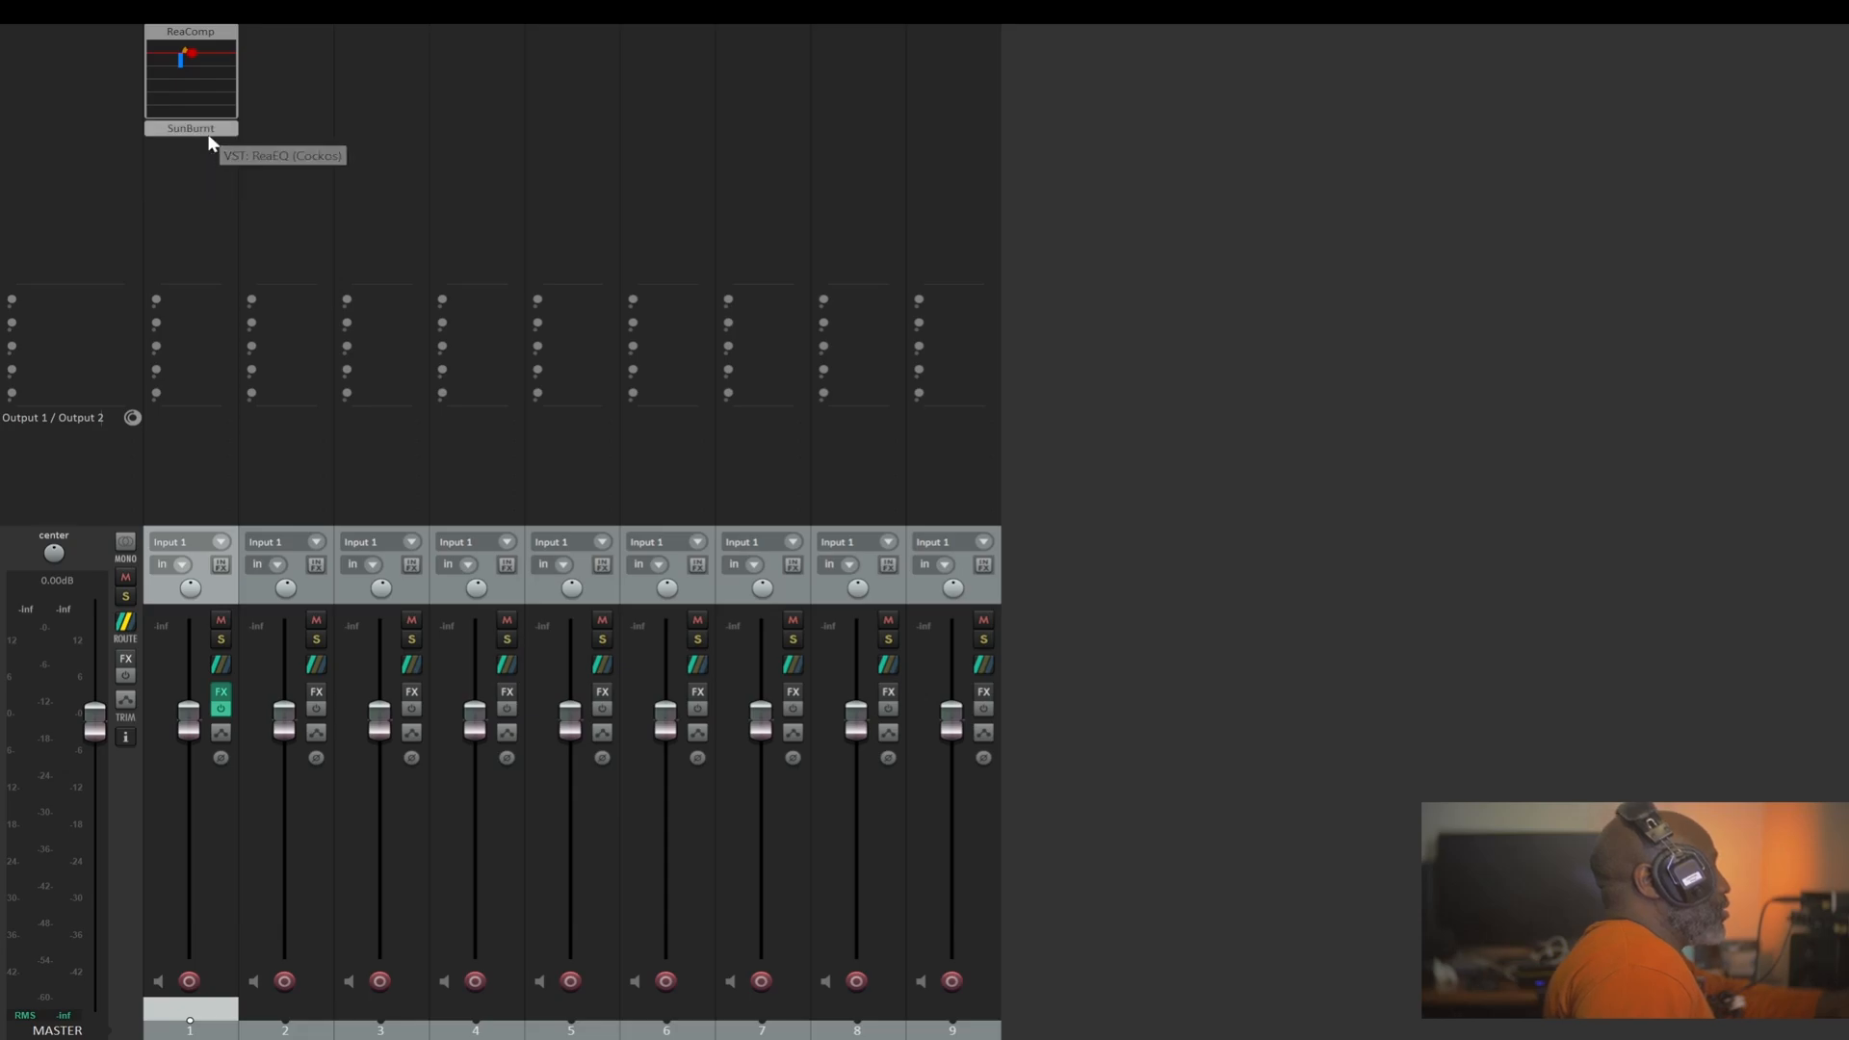
left_click(208, 37, "alt")
left_click(208, 36, "alt")
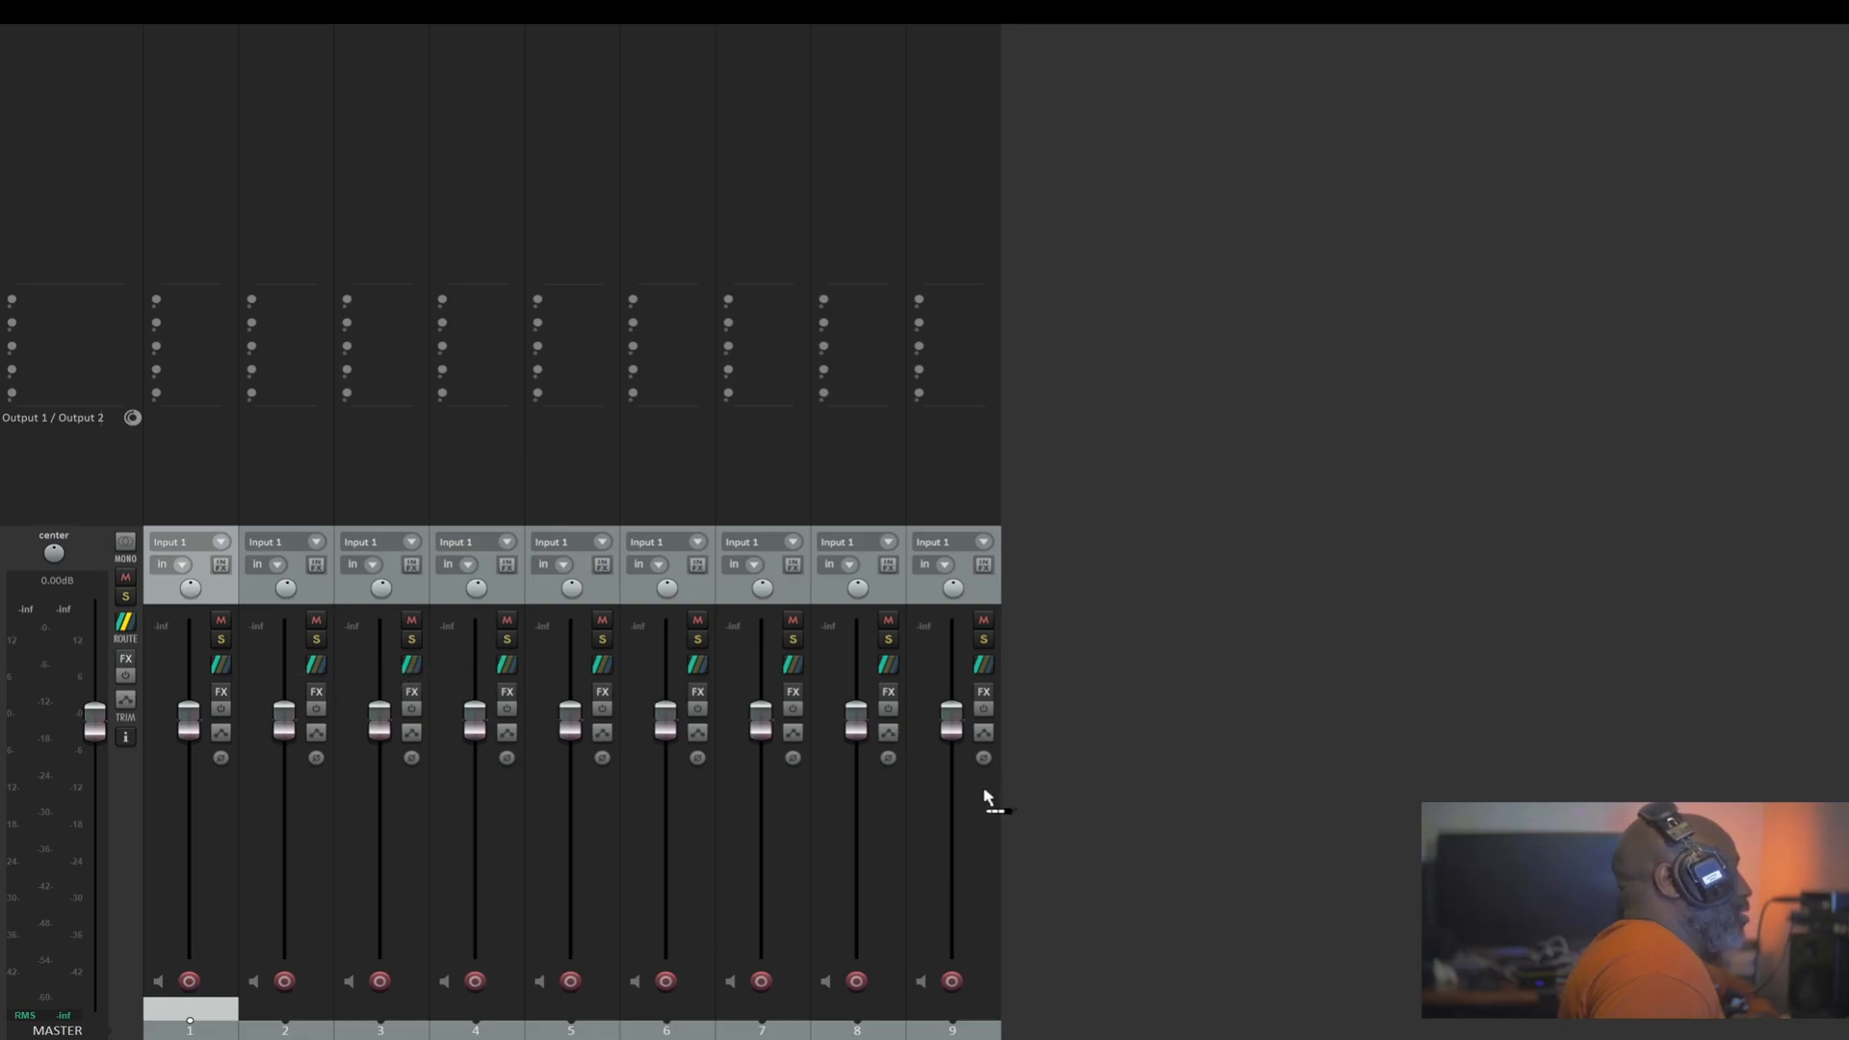
Create a send from track 1 to track 9 and close its send controls
left_click_drag(987, 797, 986, 795)
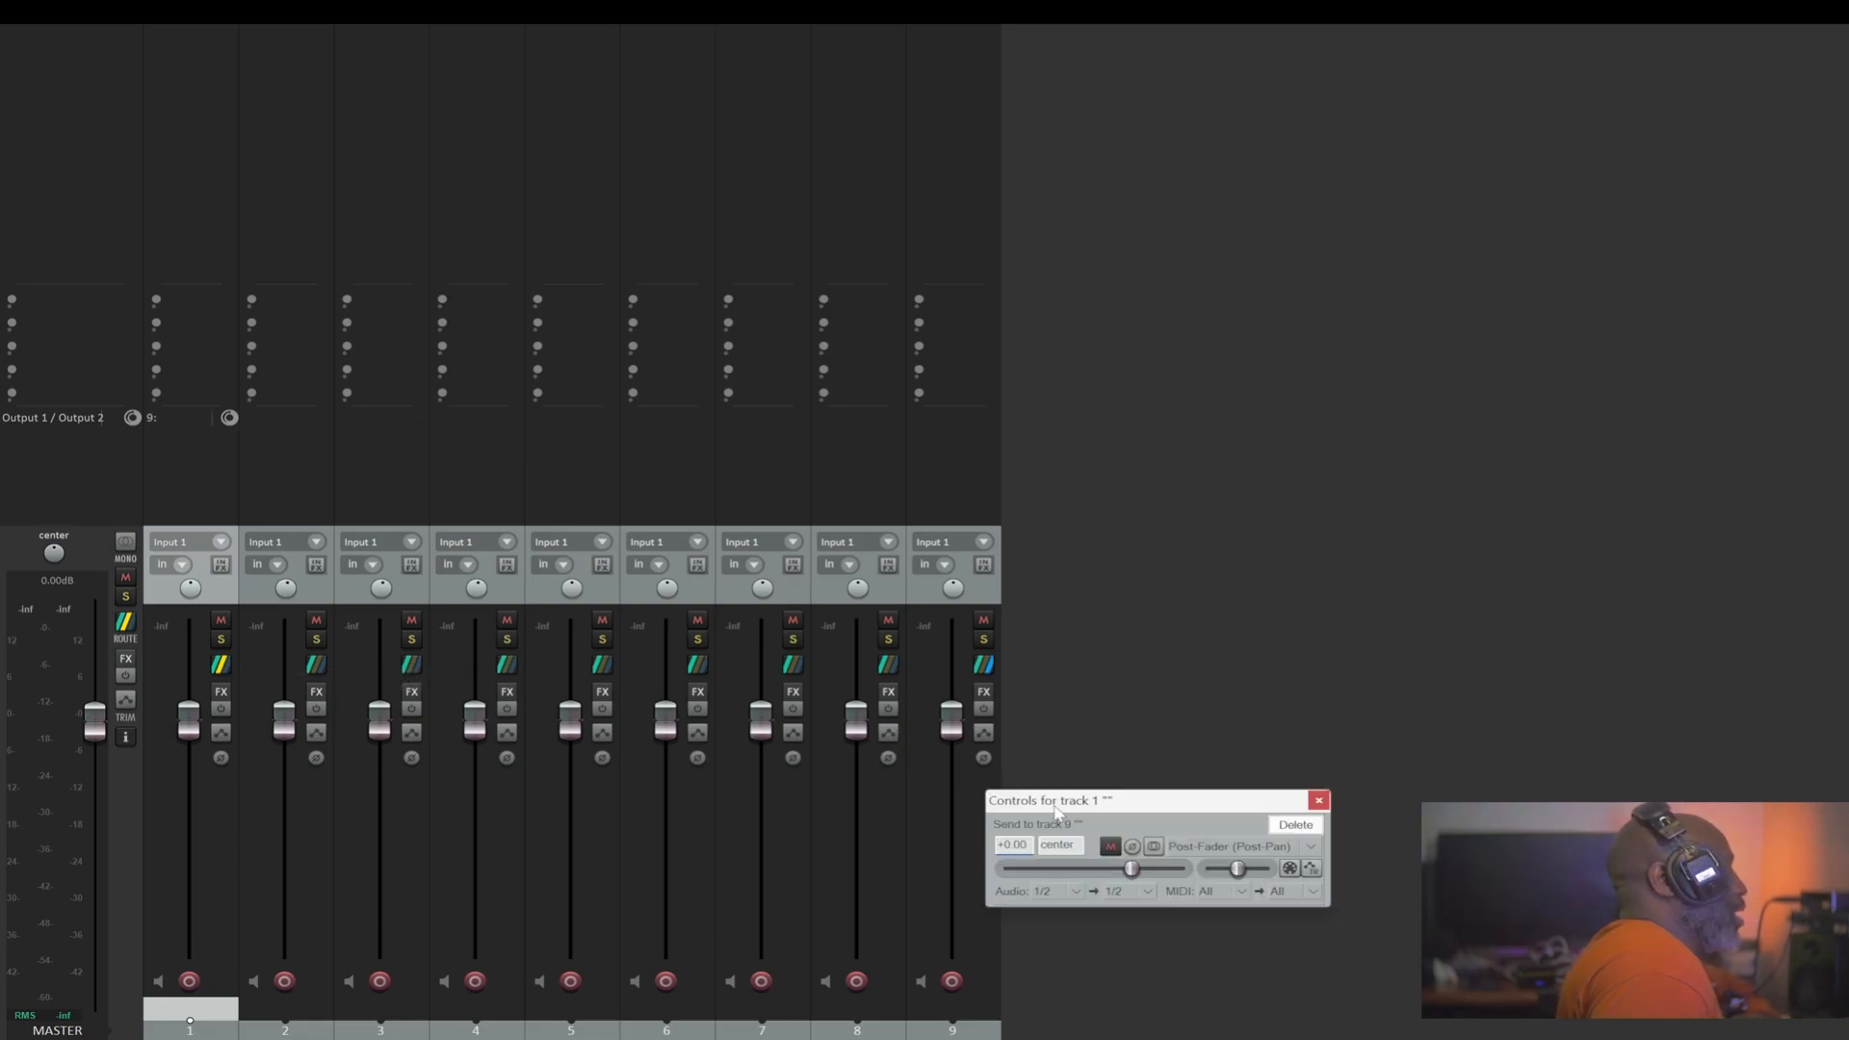
left_click(1316, 801)
mouse_move(194, 417)
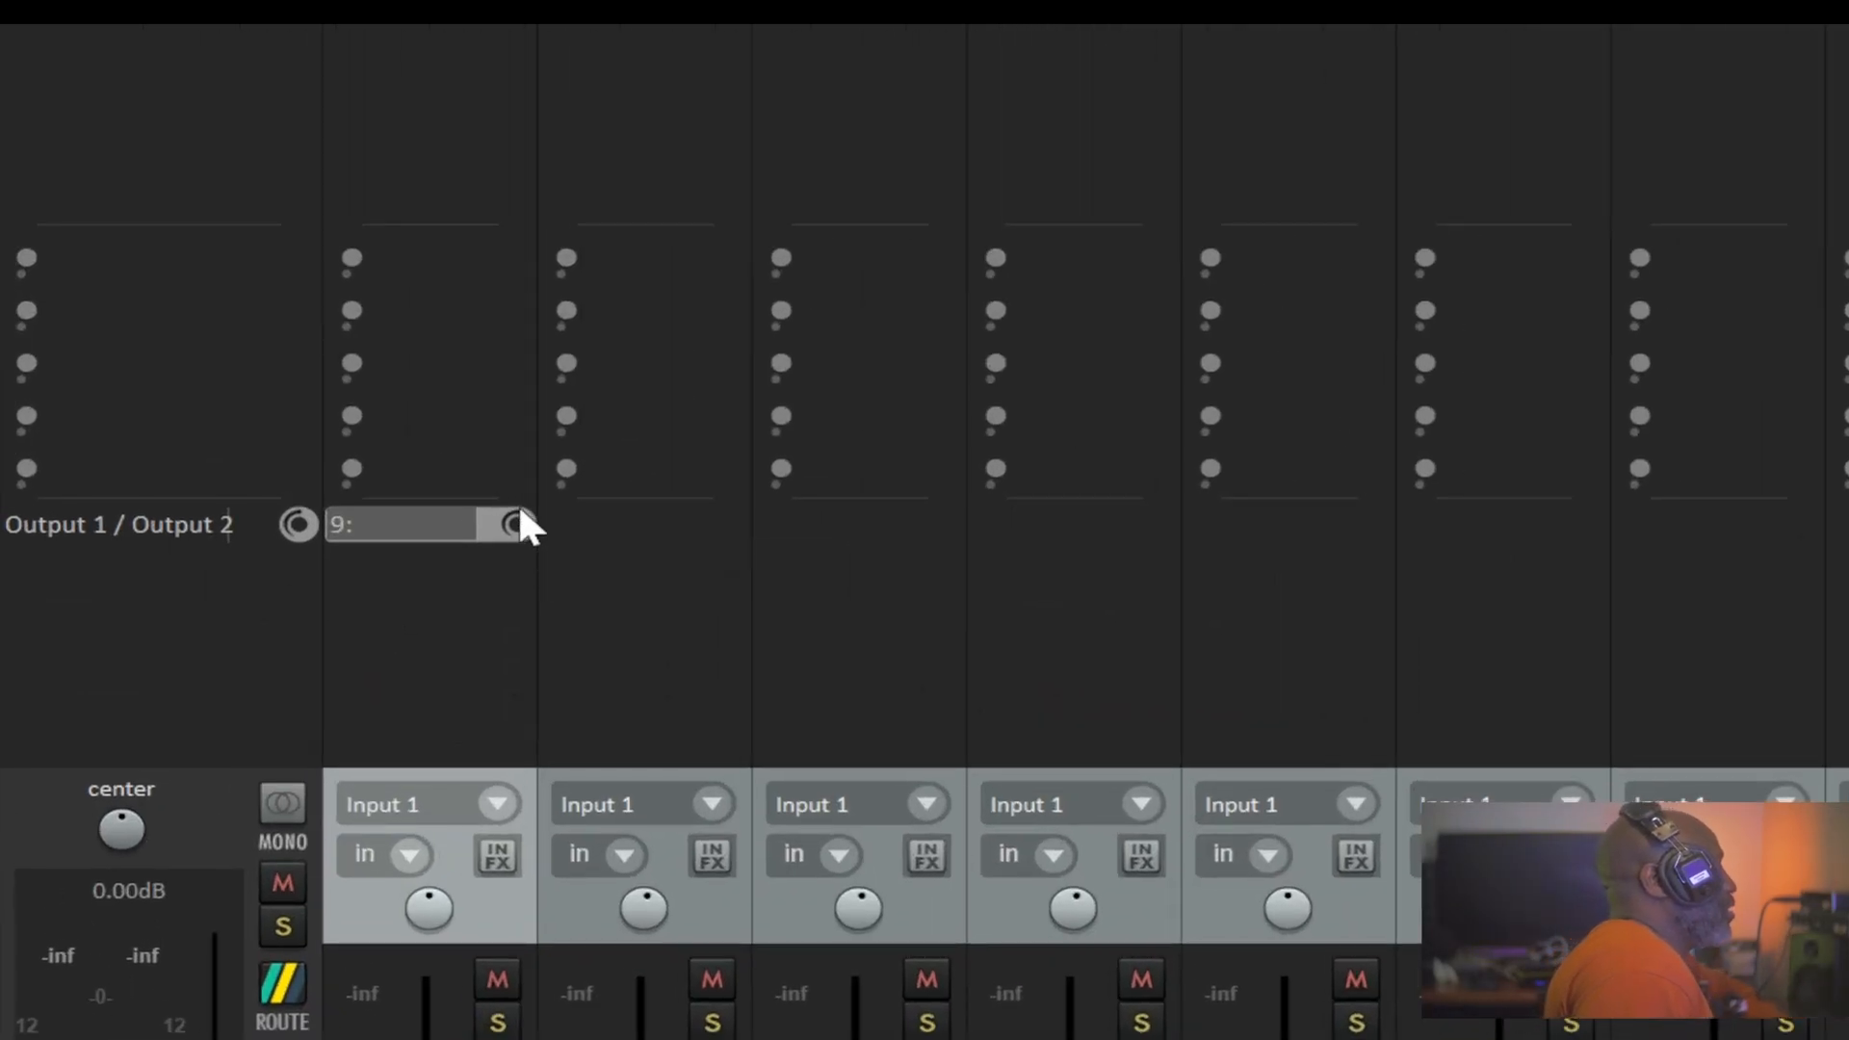
Hide the sends in the mixer strips with the Show sends option and show them again
left_click_drag(230, 415, 230, 411)
mouse_move(517, 524)
left_mouse_down()
mouse_move(518, 546)
mouse_move(517, 525)
left_mouse_up()
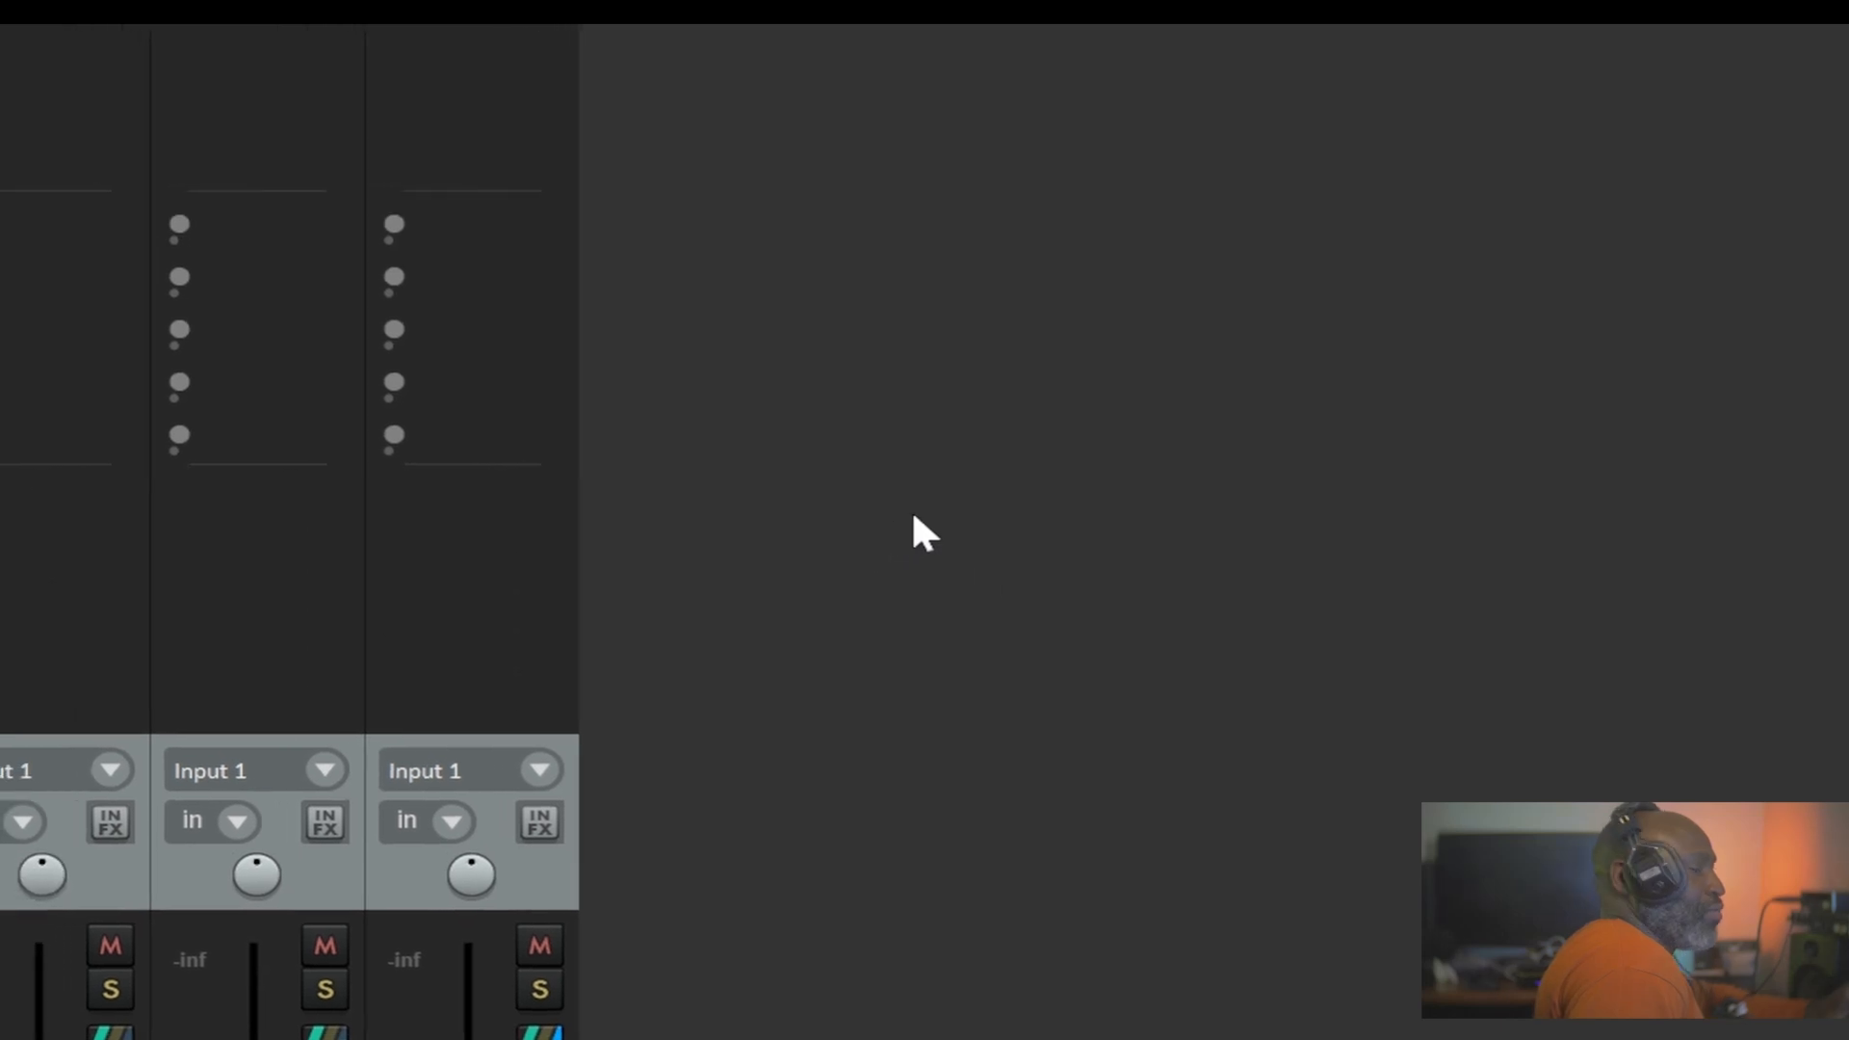
right_click(841, 559)
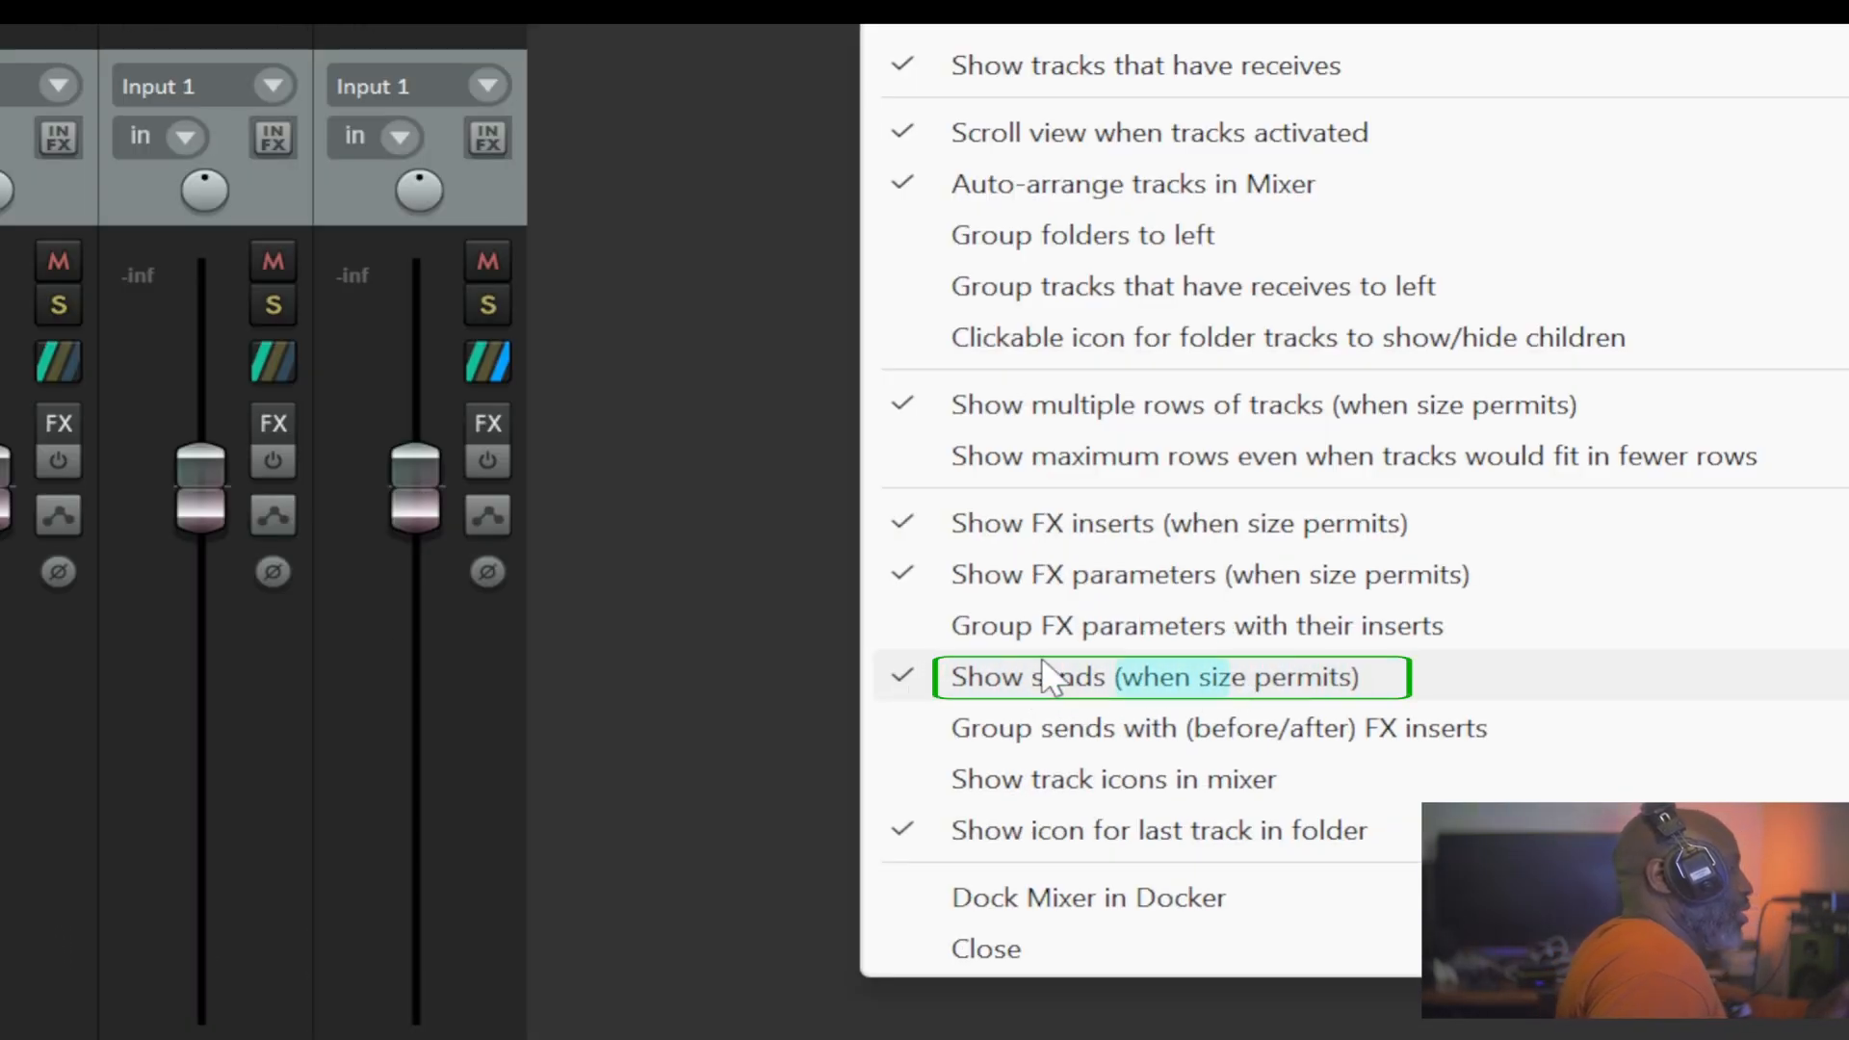
left_click(852, 664)
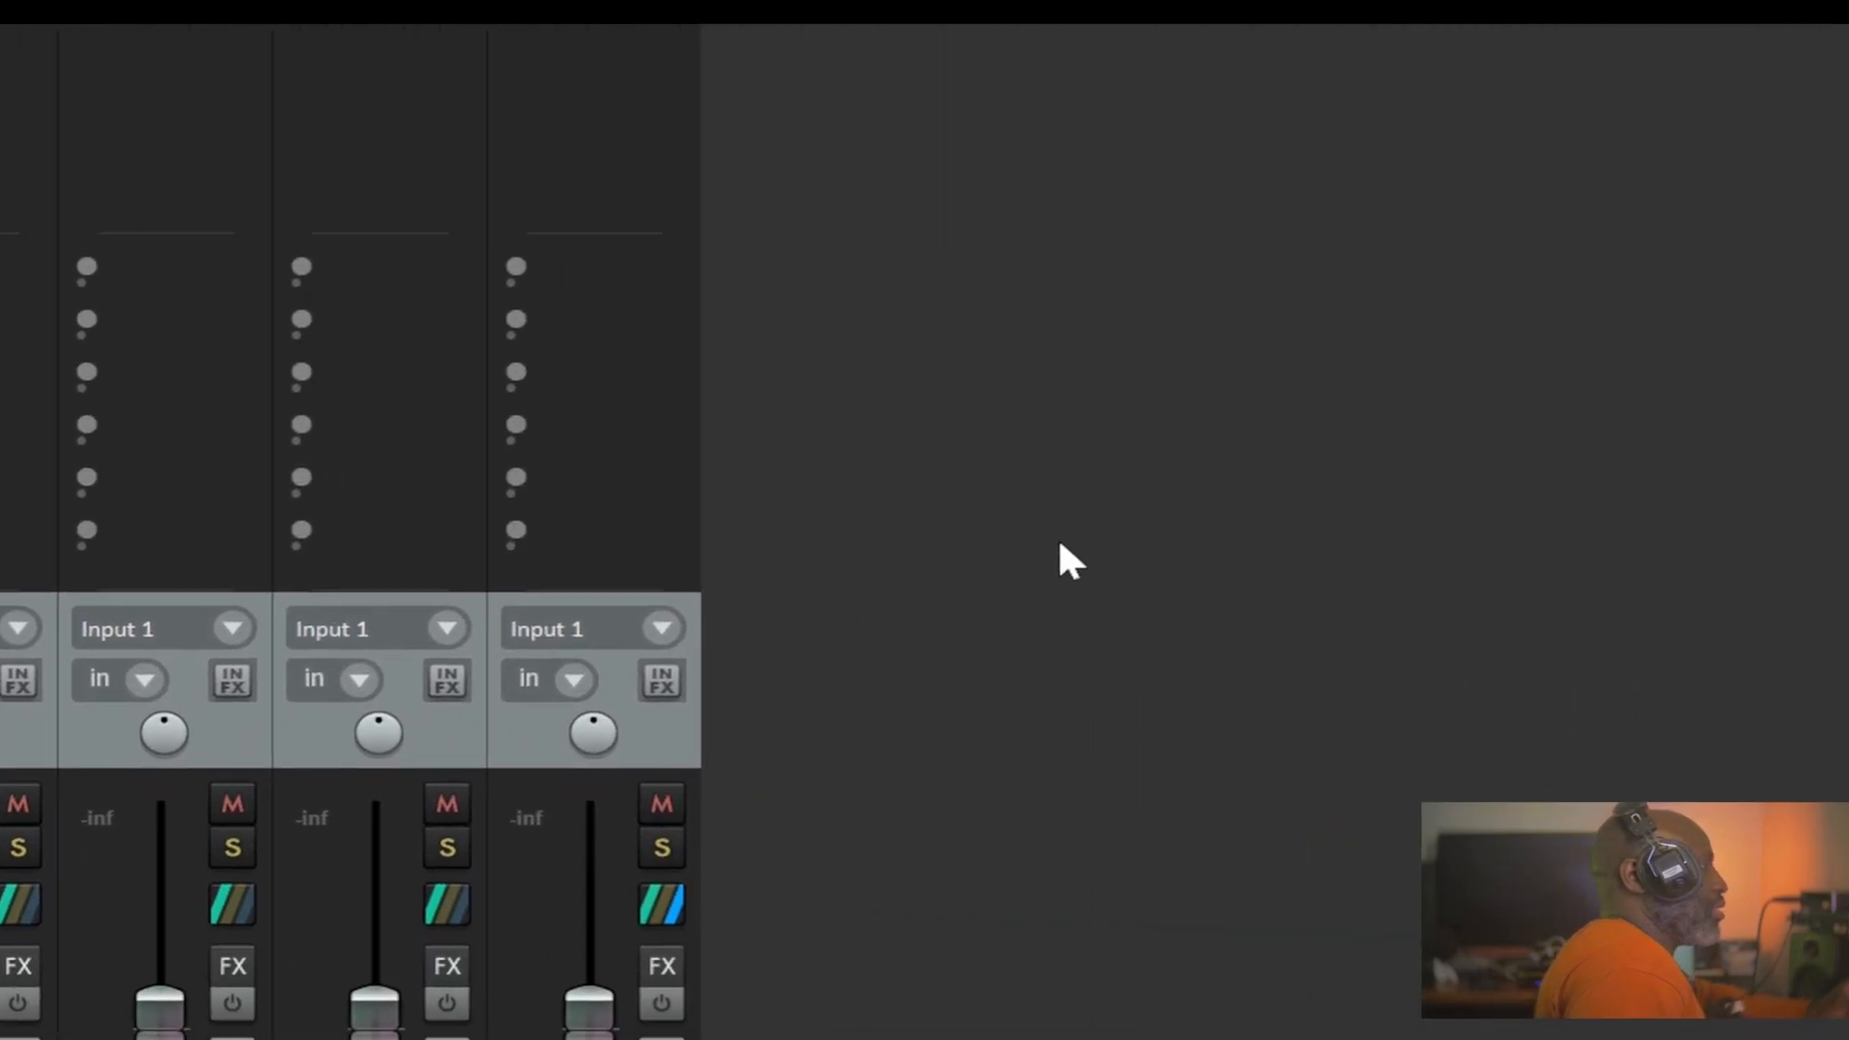
right_click(1848, 624)
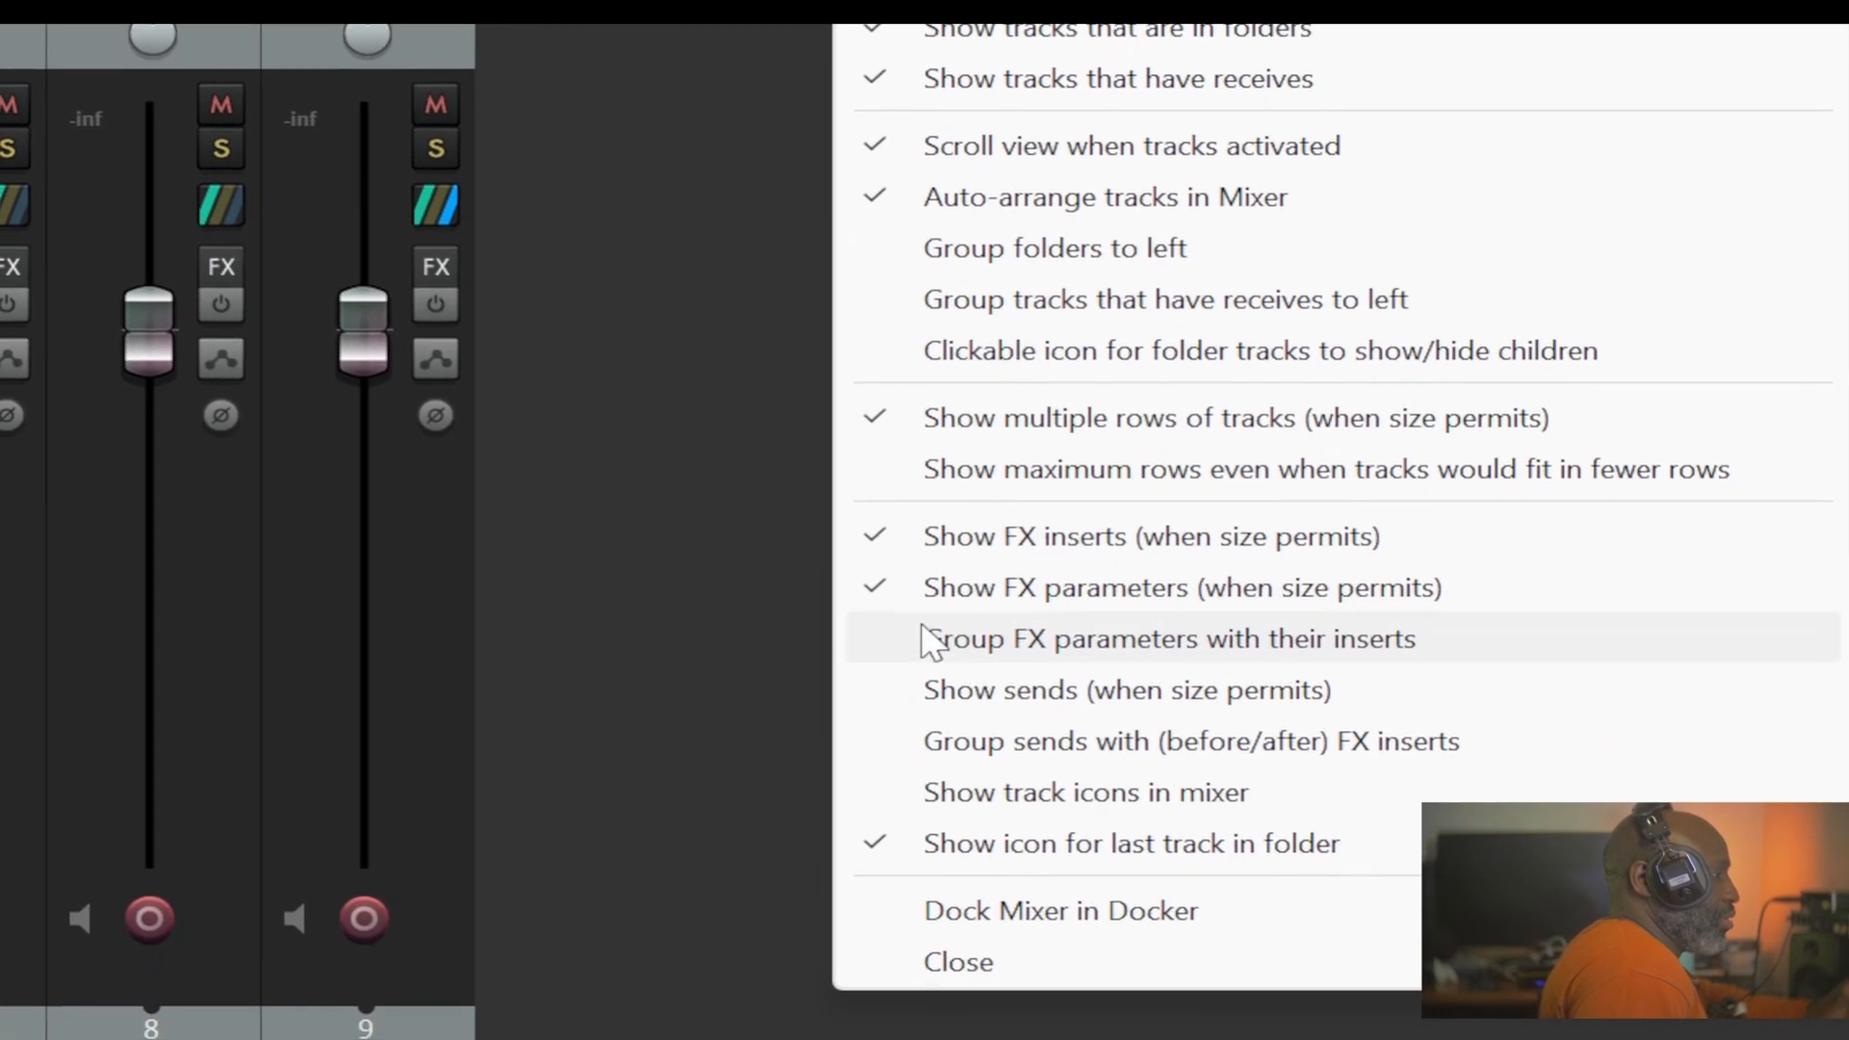
left_click(842, 750)
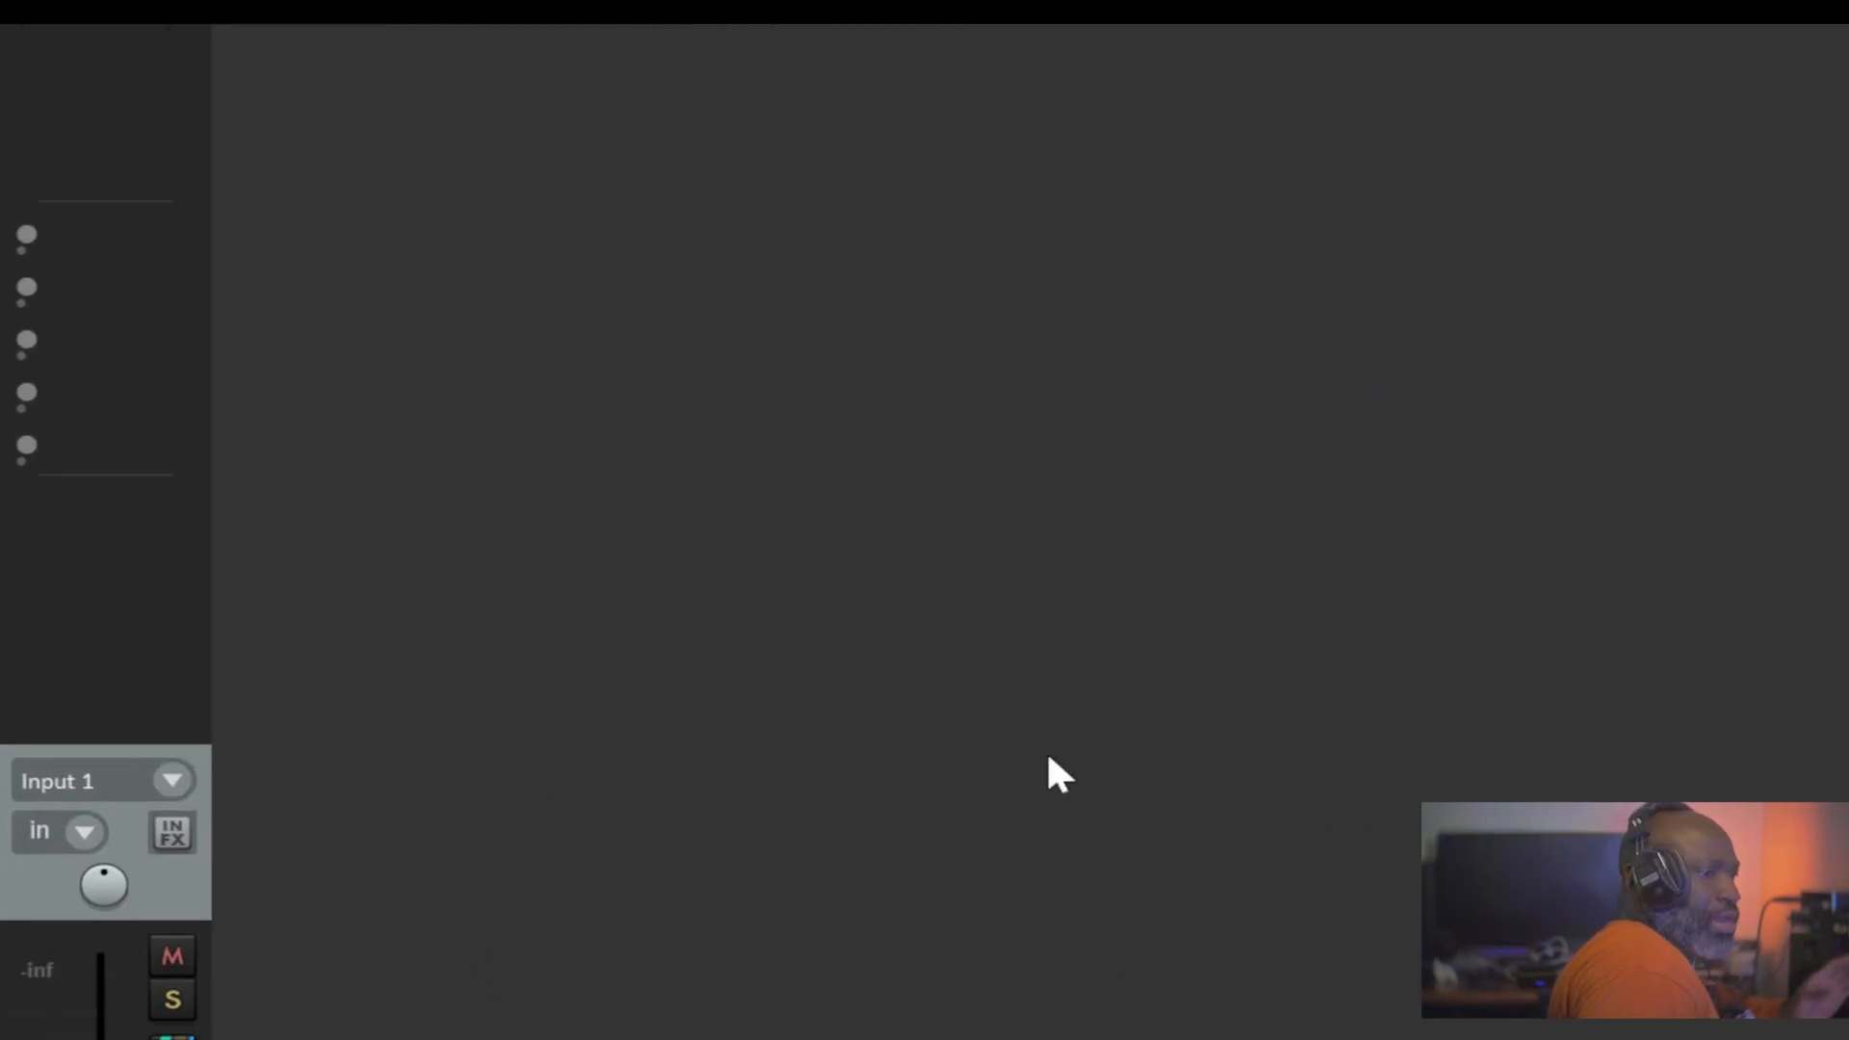
Check the mixer's option for showing multiple rows of tracks and add tracks 10 to 15 in the mixer
right_click(979, 547)
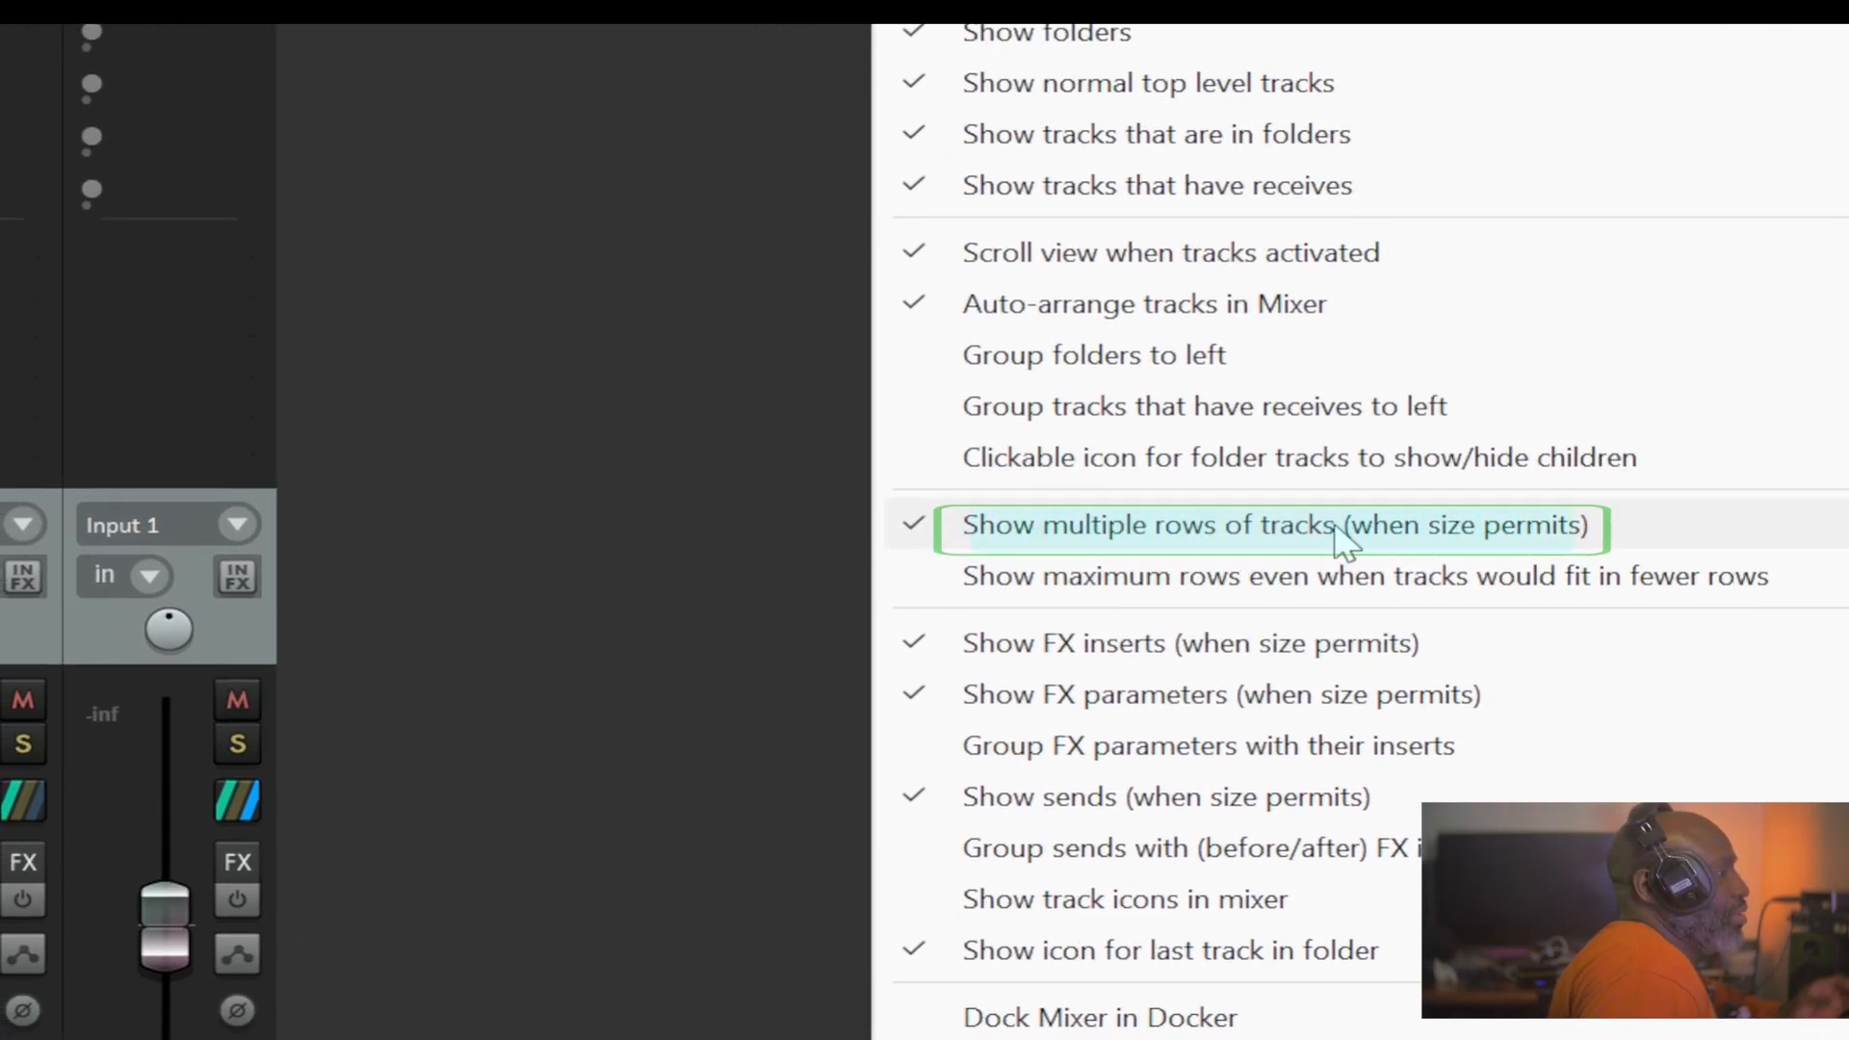
left_click(686, 349)
double_click(537, 487)
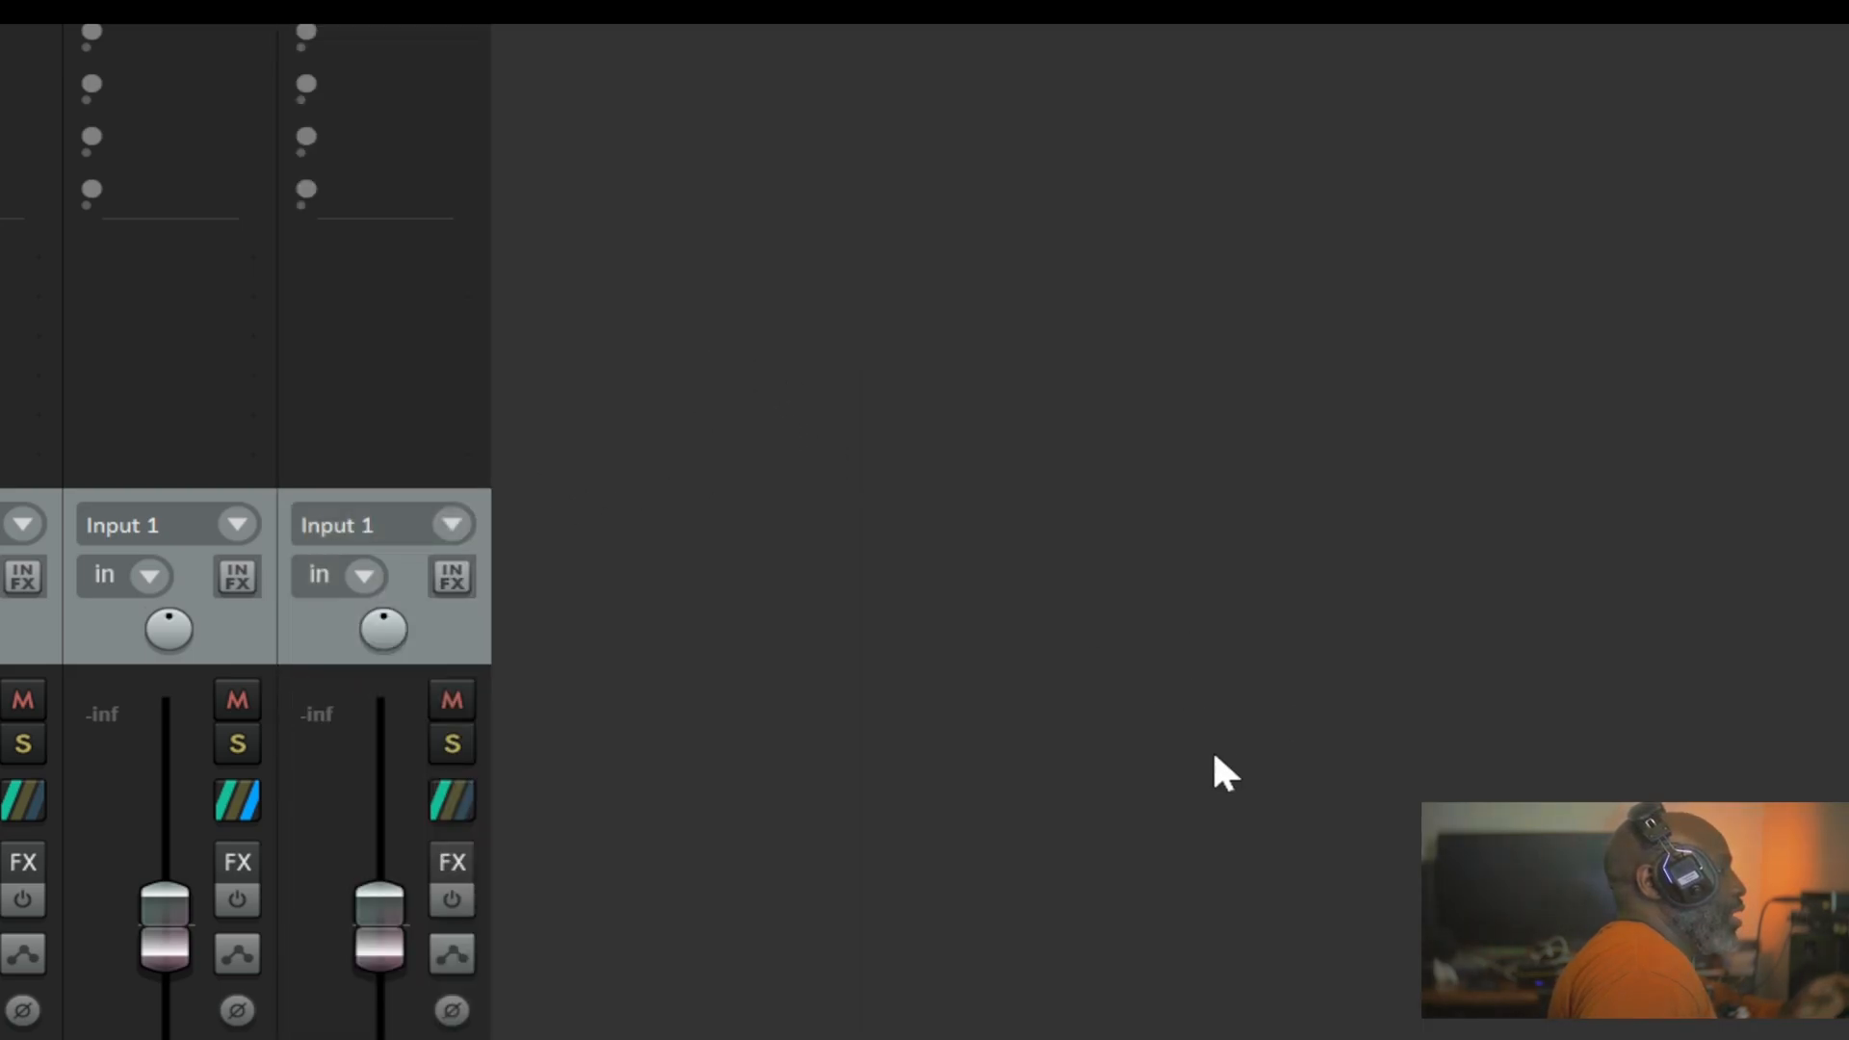
double_click(1301, 774)
double_click(1369, 778)
double_click(1369, 777)
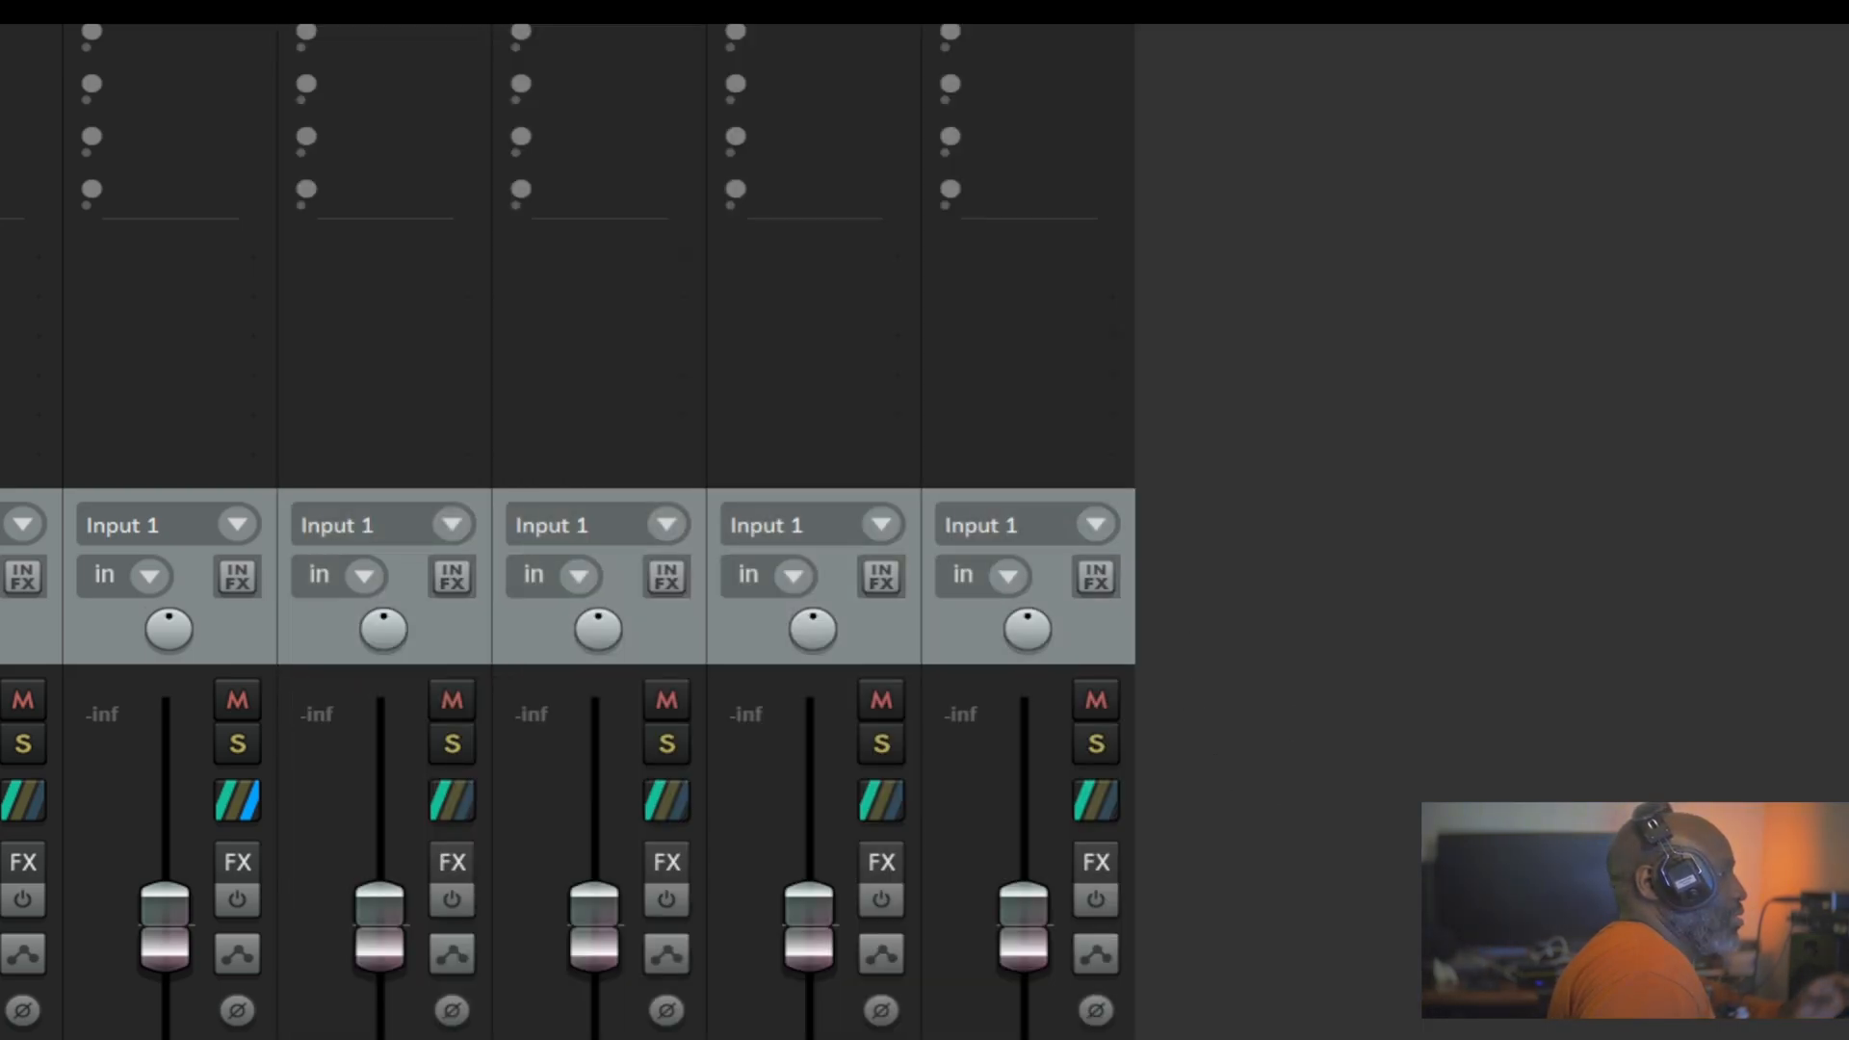
double_click(1618, 743)
double_click(1618, 743)
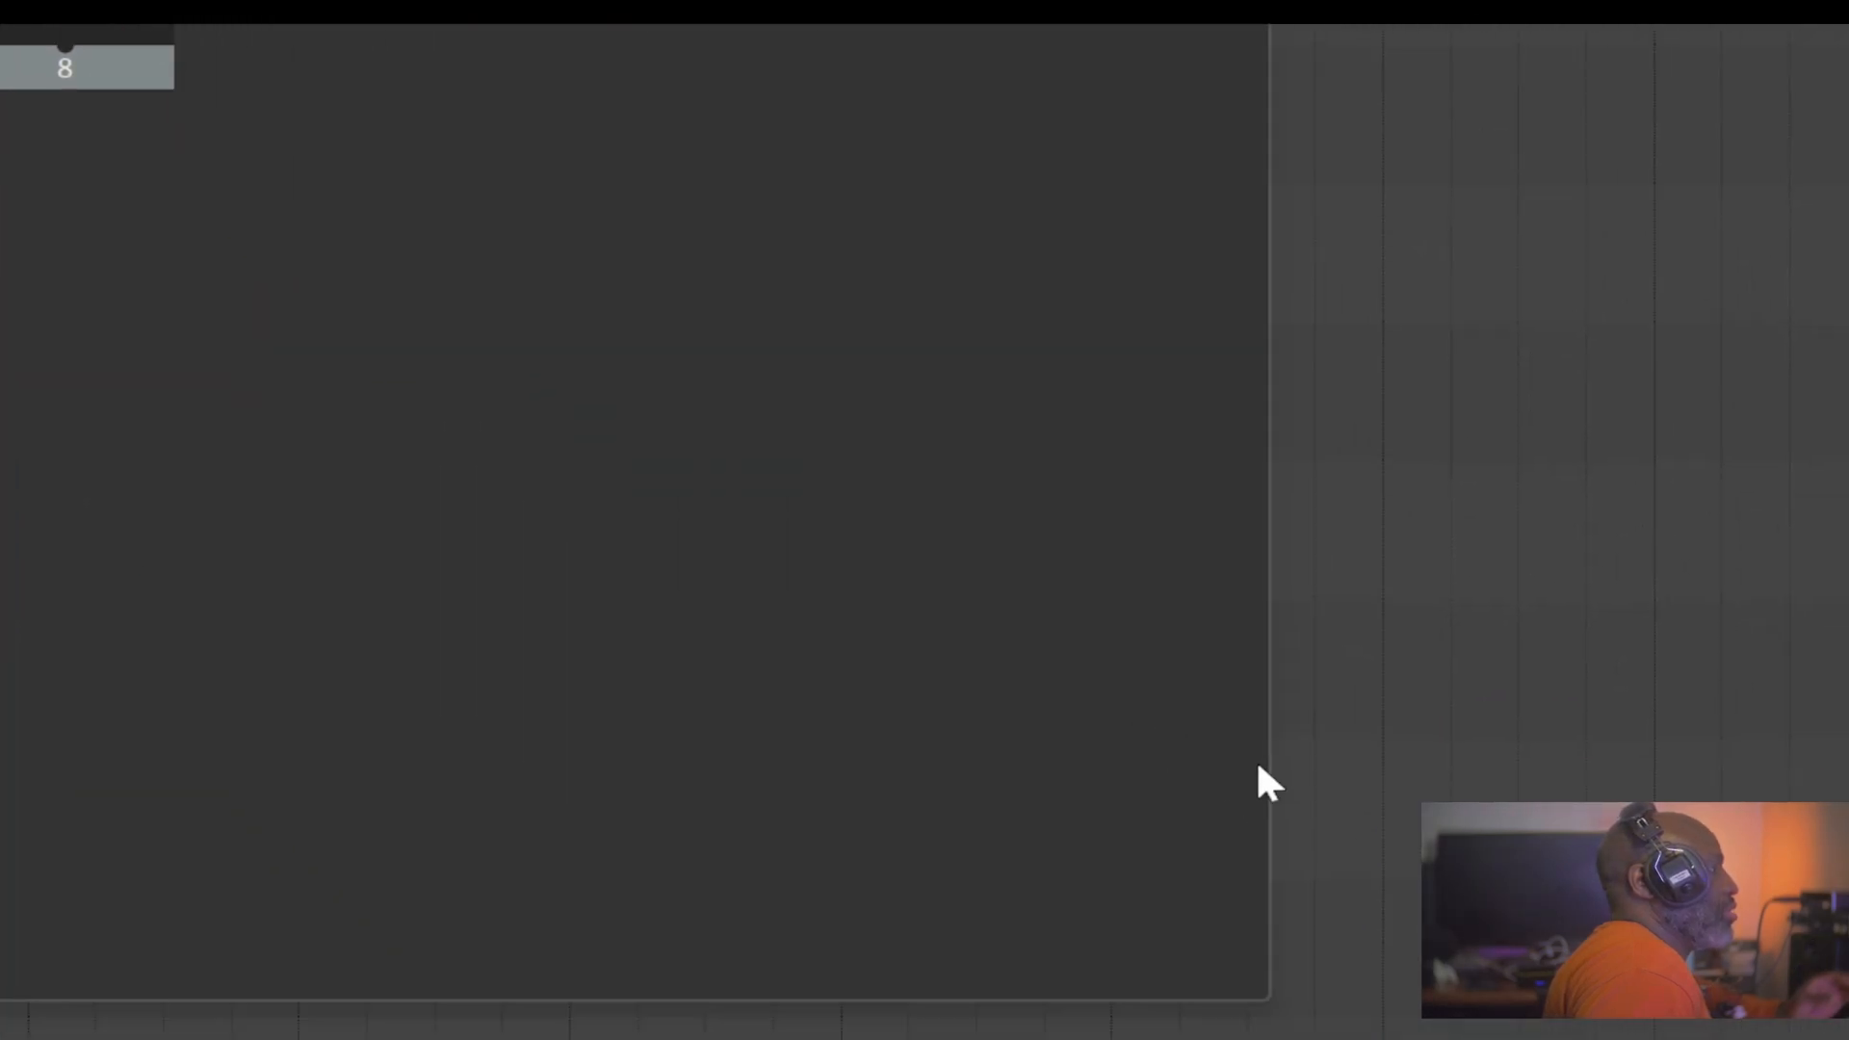
Move the mixer window aside and resize it, narrowing it so its tracks are arranged in three rows of five
left_click_drag(1256, 759, 1183, 713)
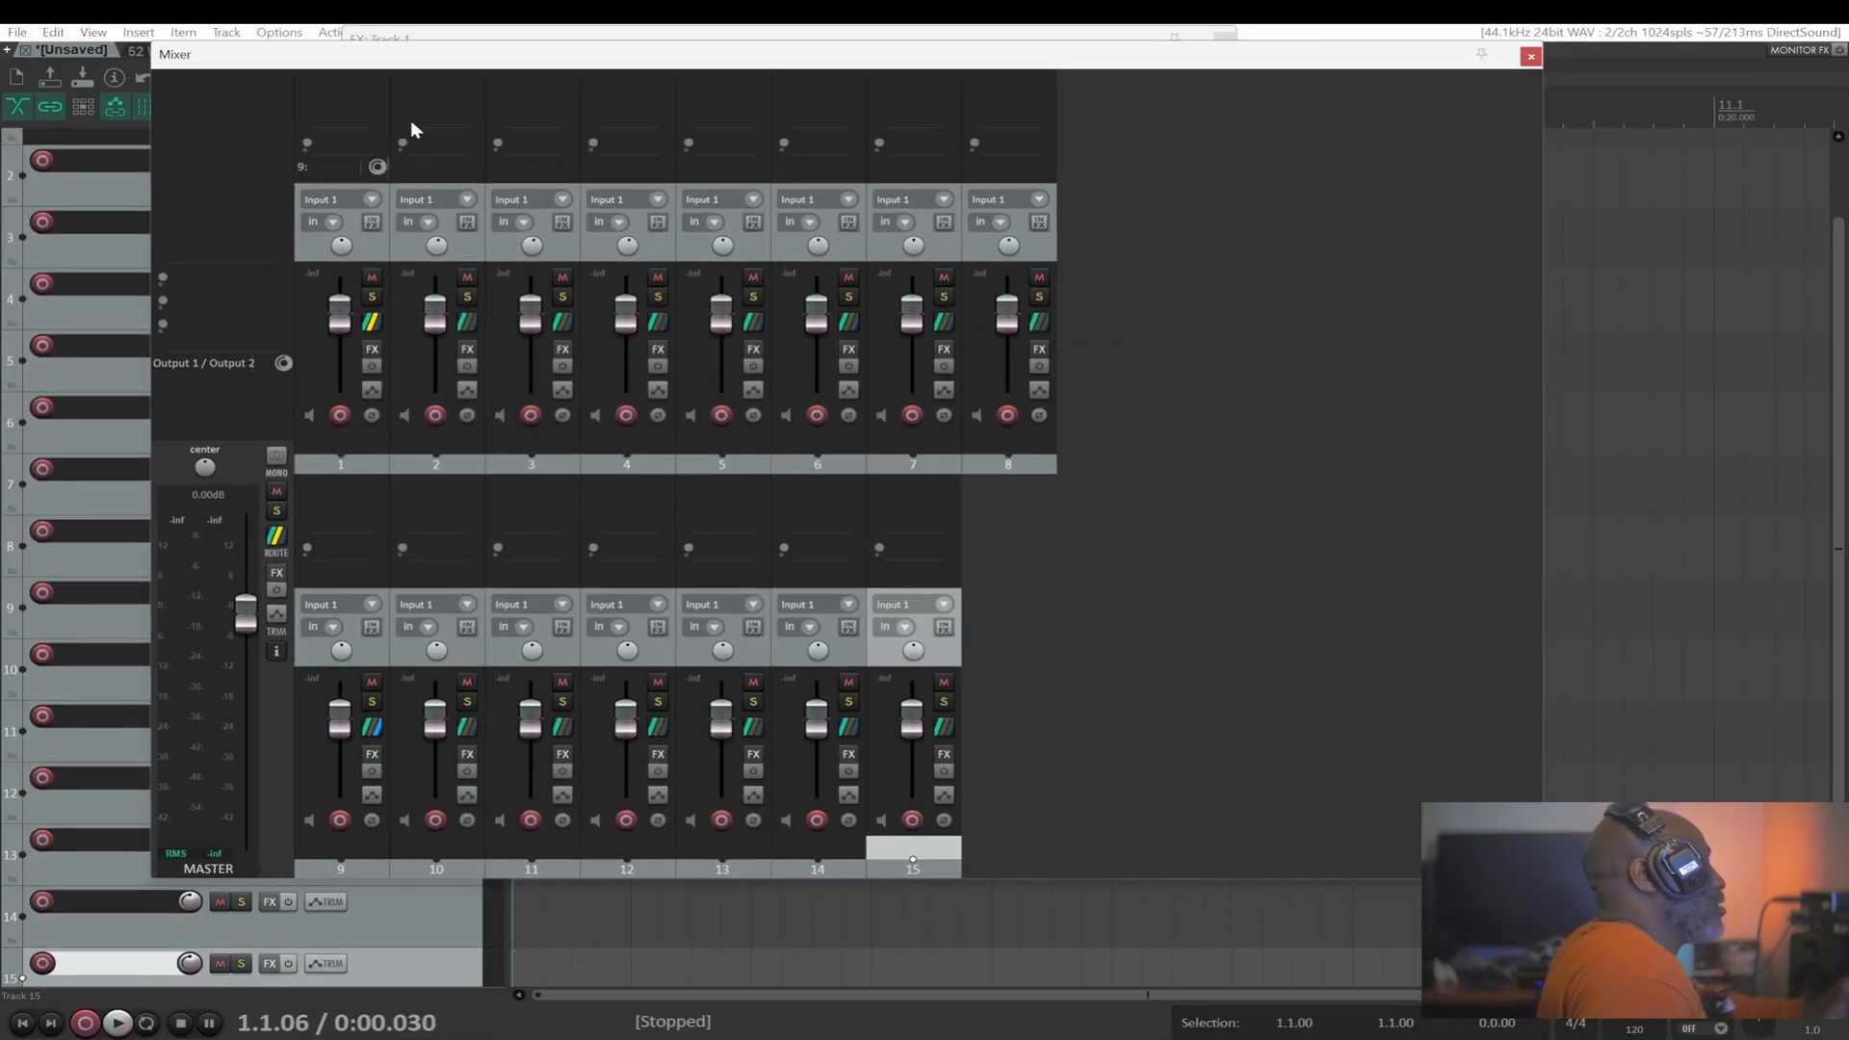
left_click_drag(403, 58, 273, 44)
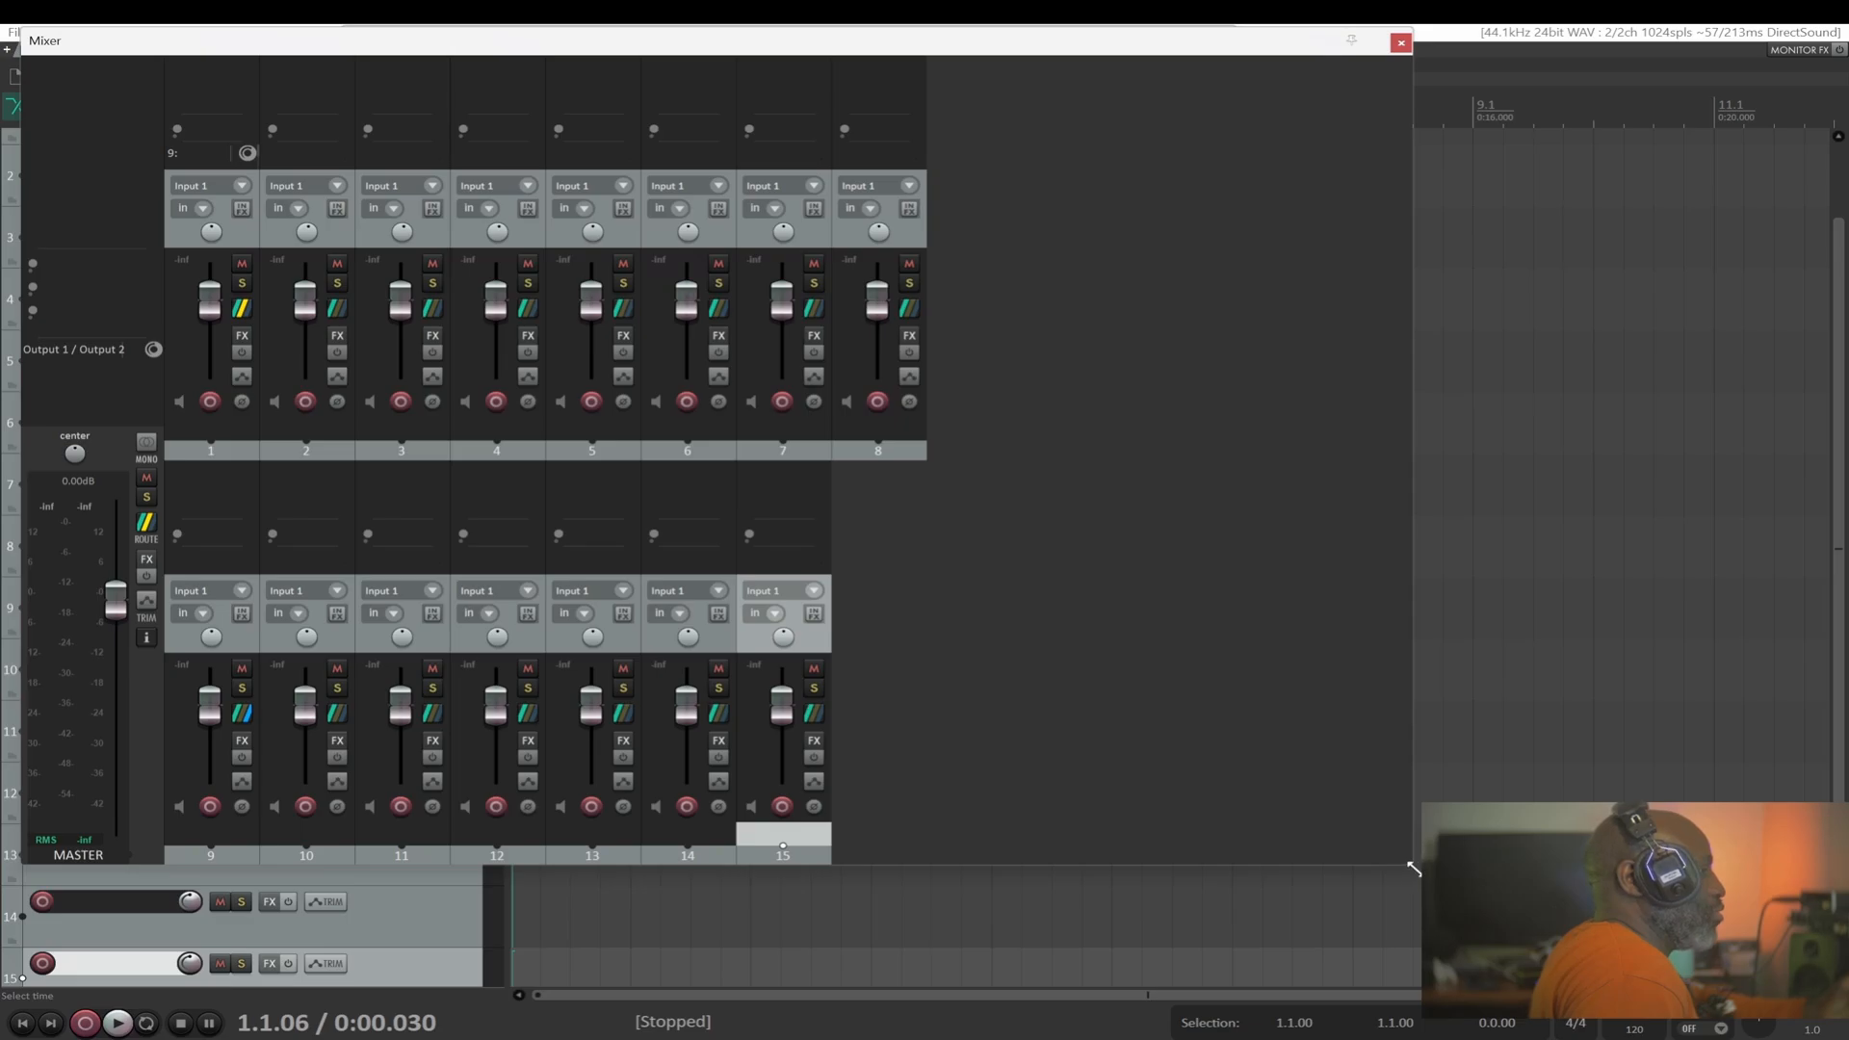
left_click_drag(1413, 868, 797, 931)
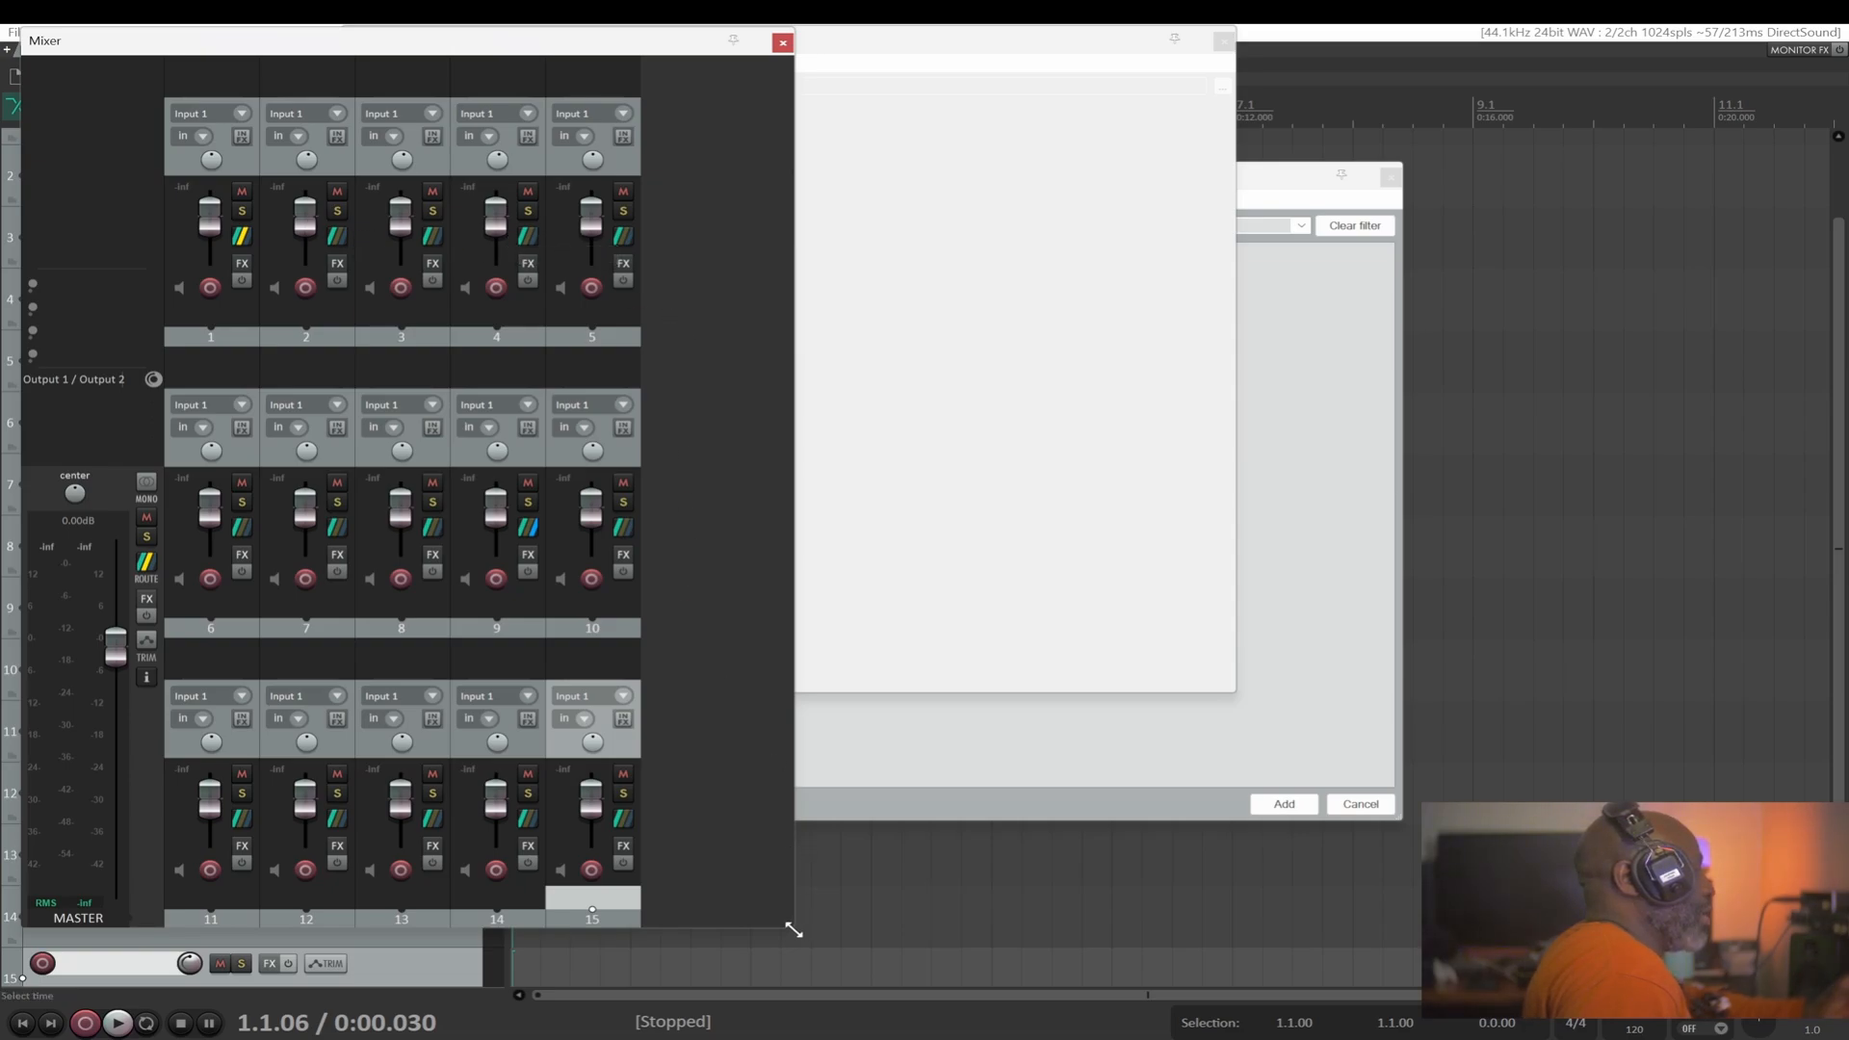
left_click_drag(794, 929, 656, 925)
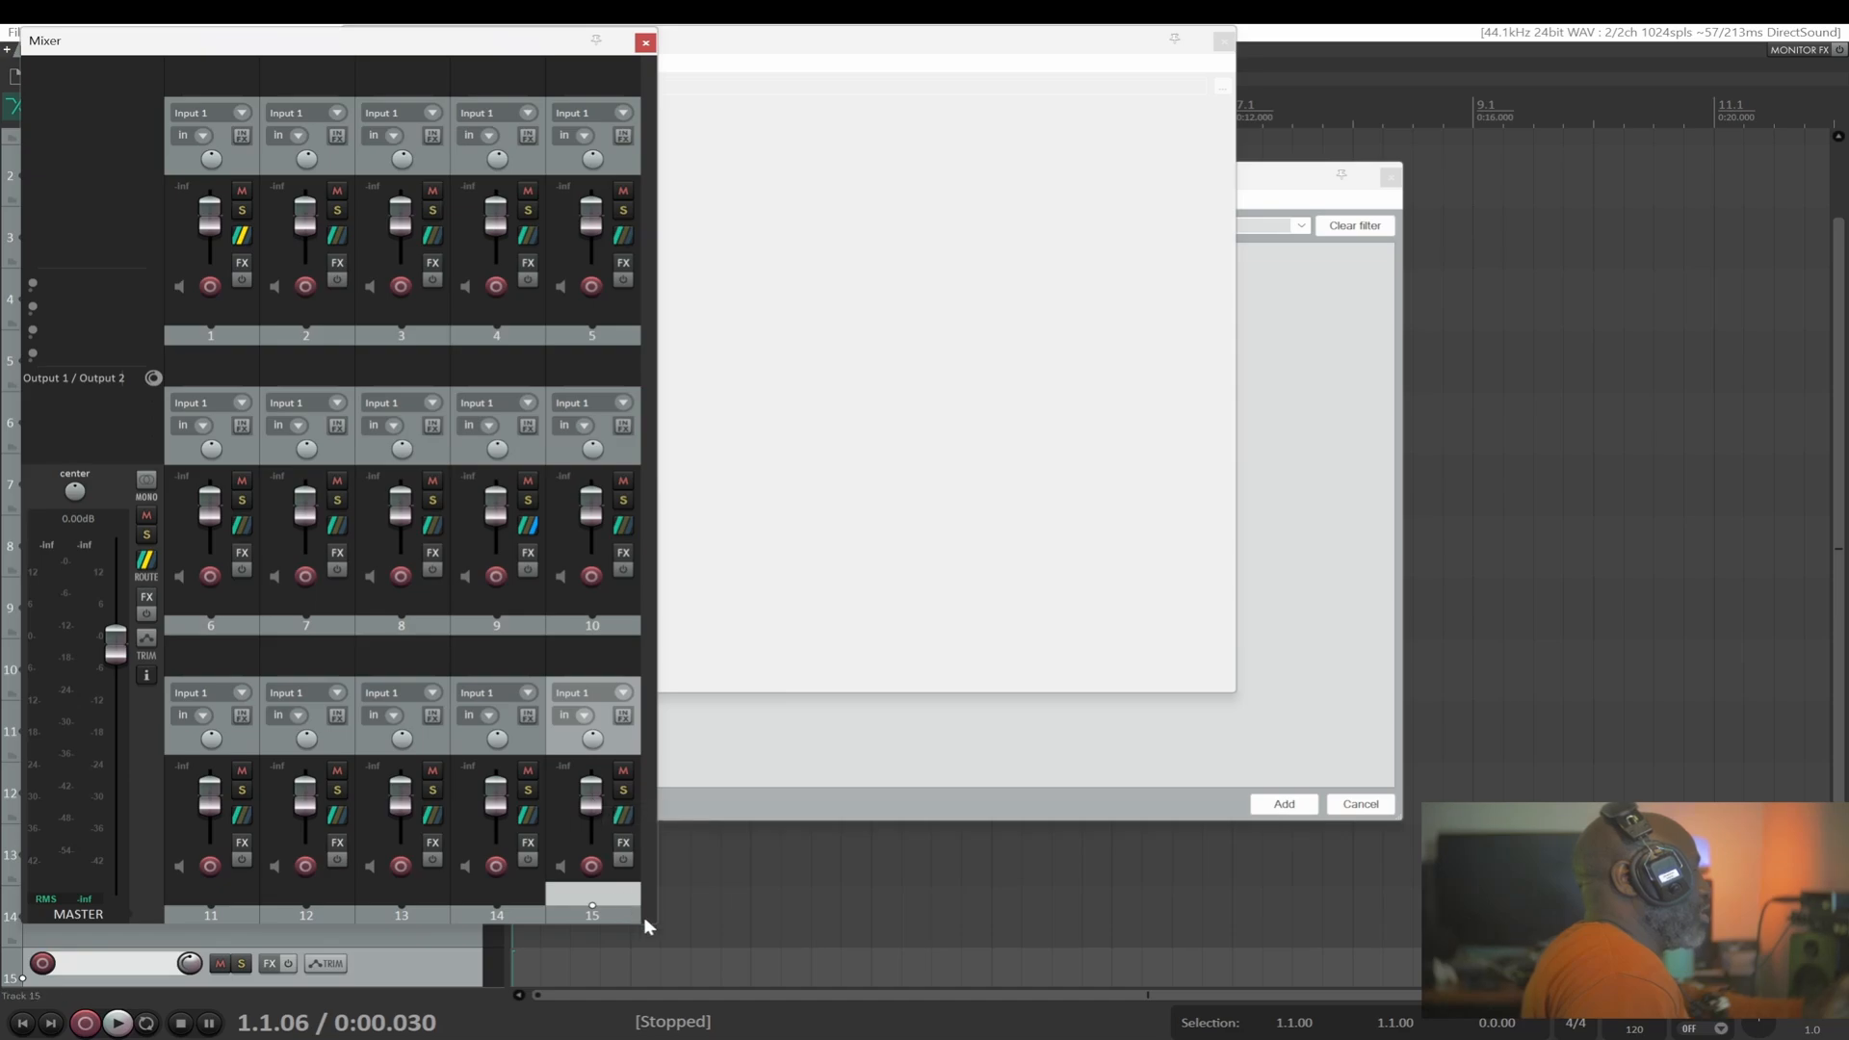
left_click_drag(657, 926, 863, 941)
Add tracks 16 to 21 in the mixer and widen the mixer window so the tracks are arranged in two rows
double_click(711, 459)
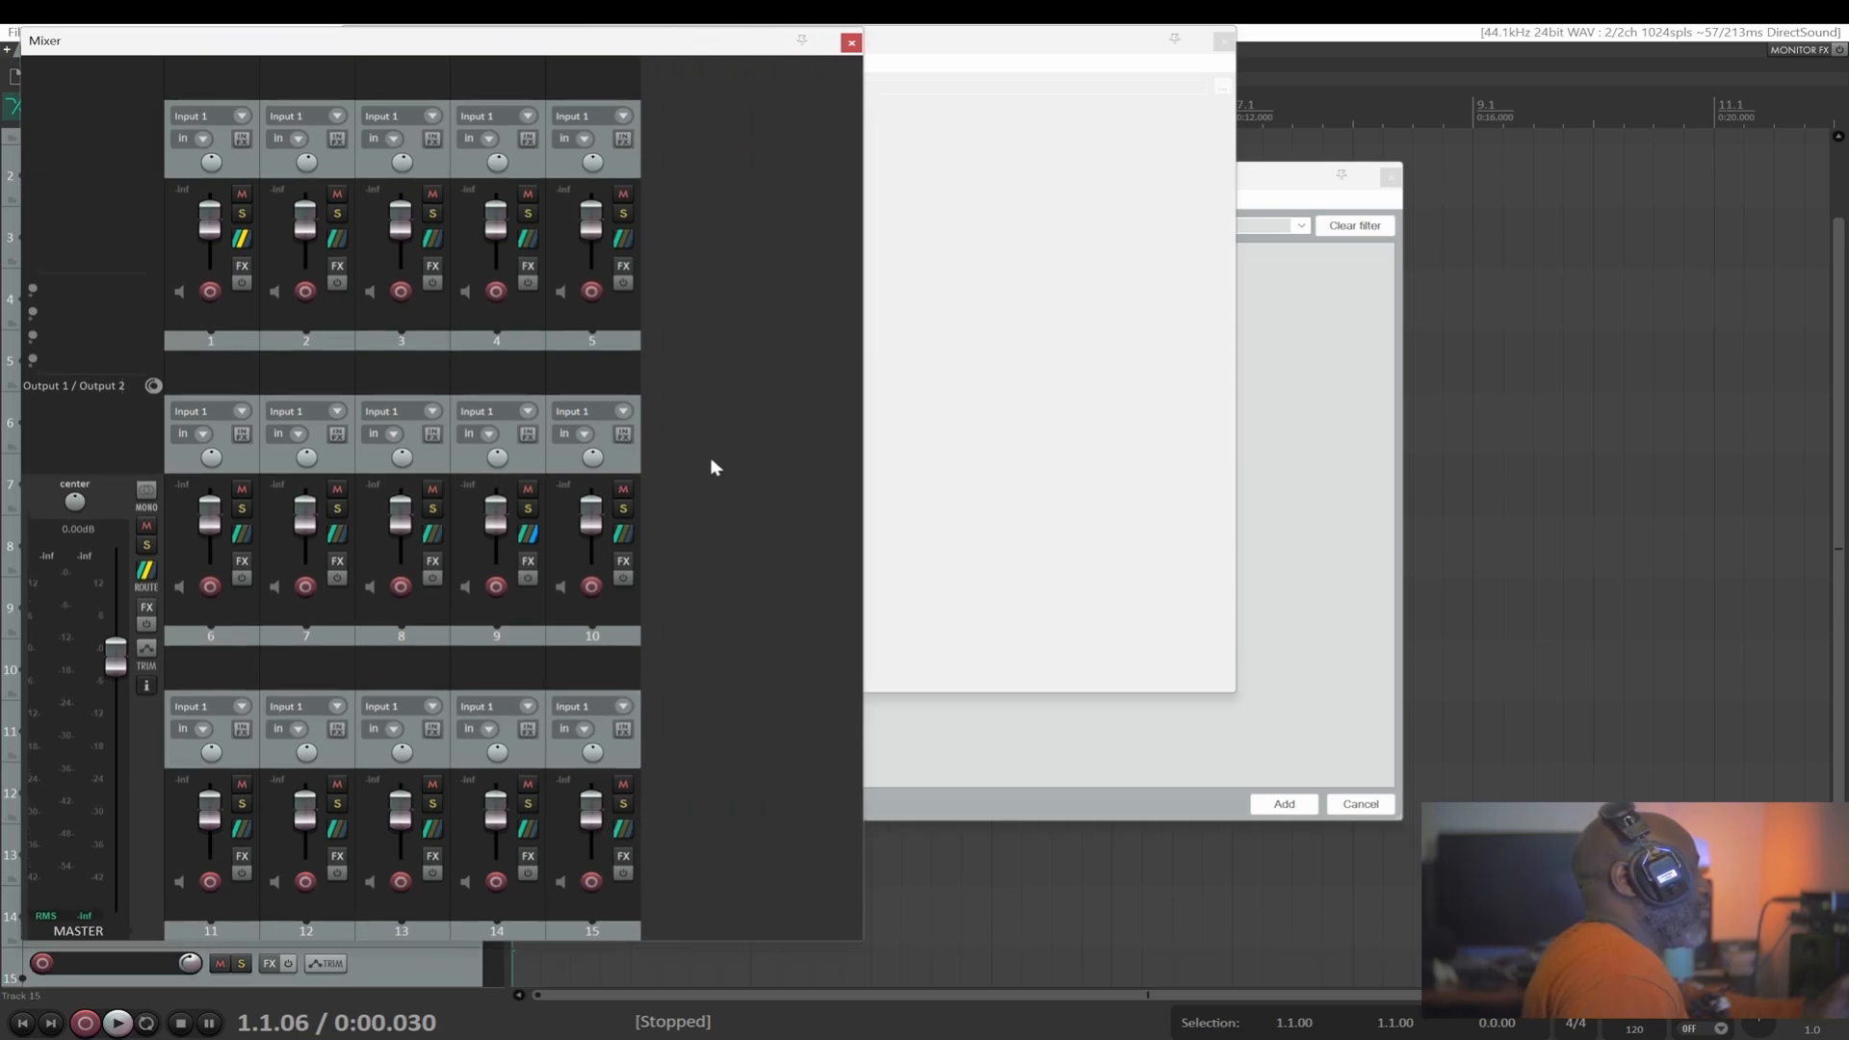
double_click(759, 304)
double_click(812, 751)
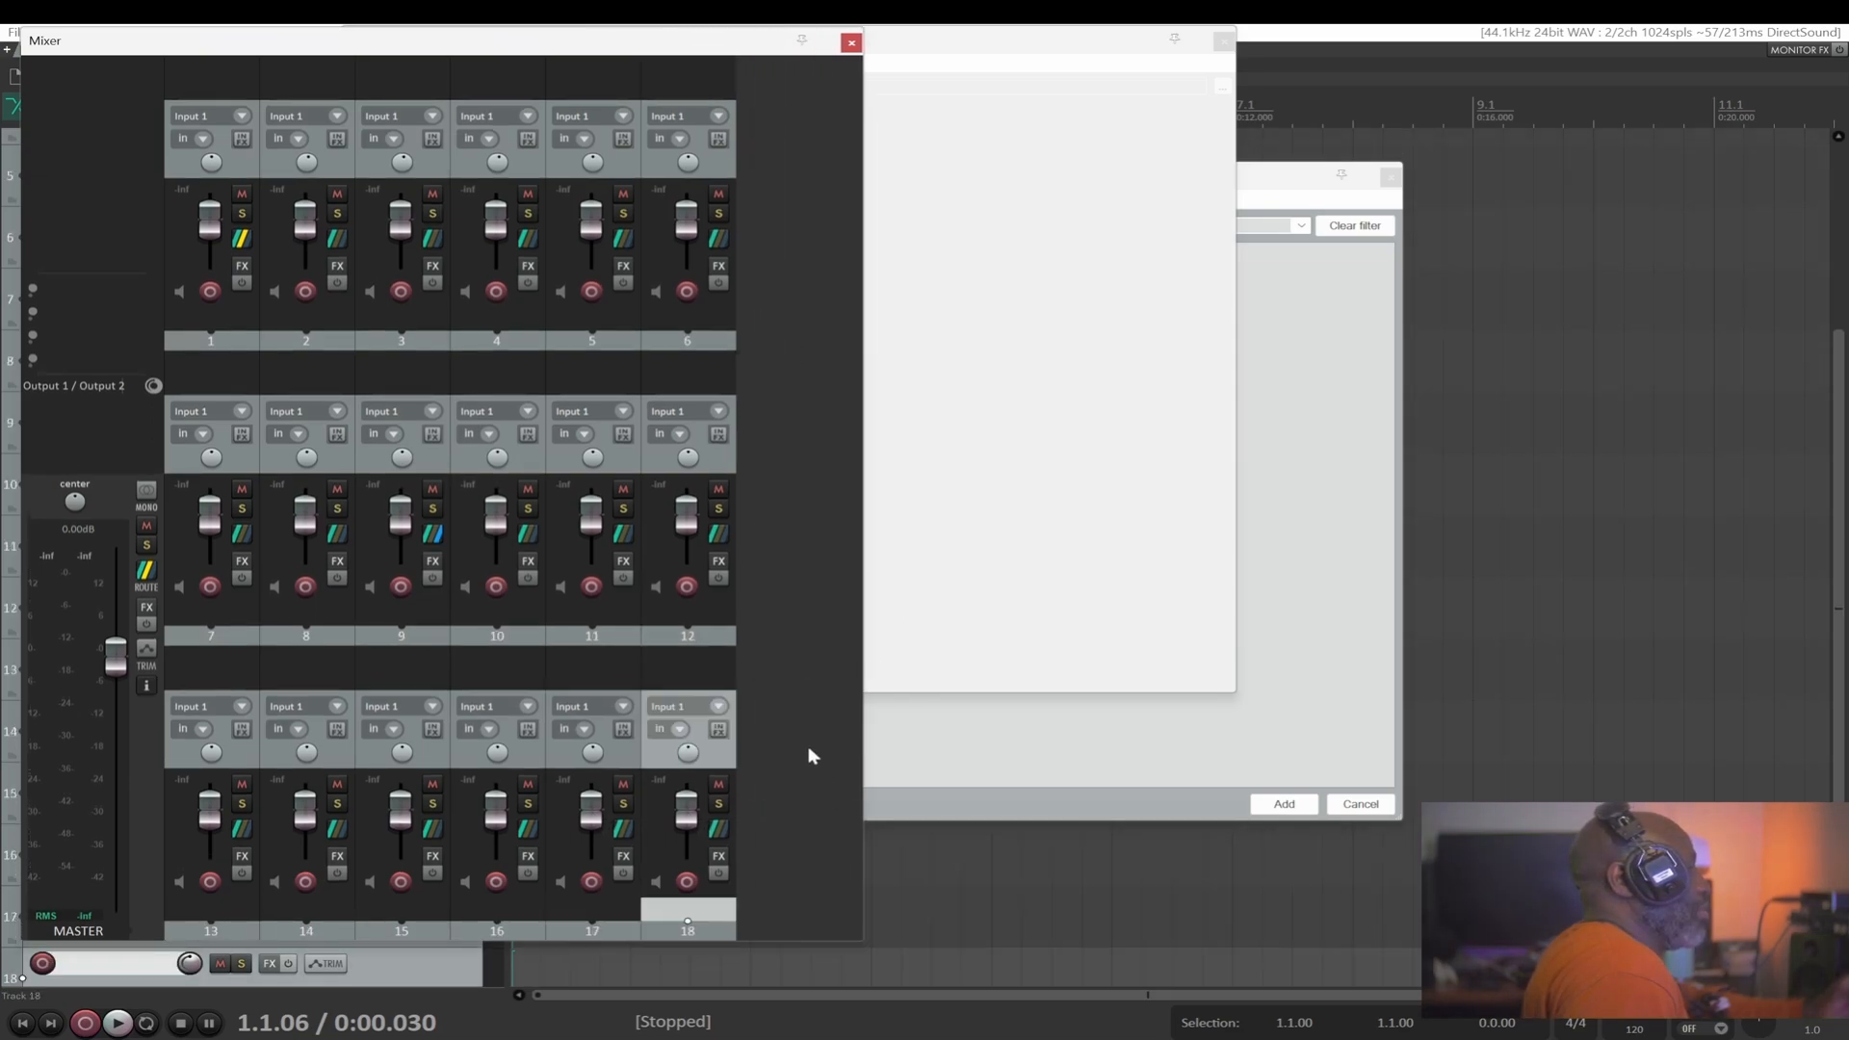
double_click(847, 633)
double_click(776, 277)
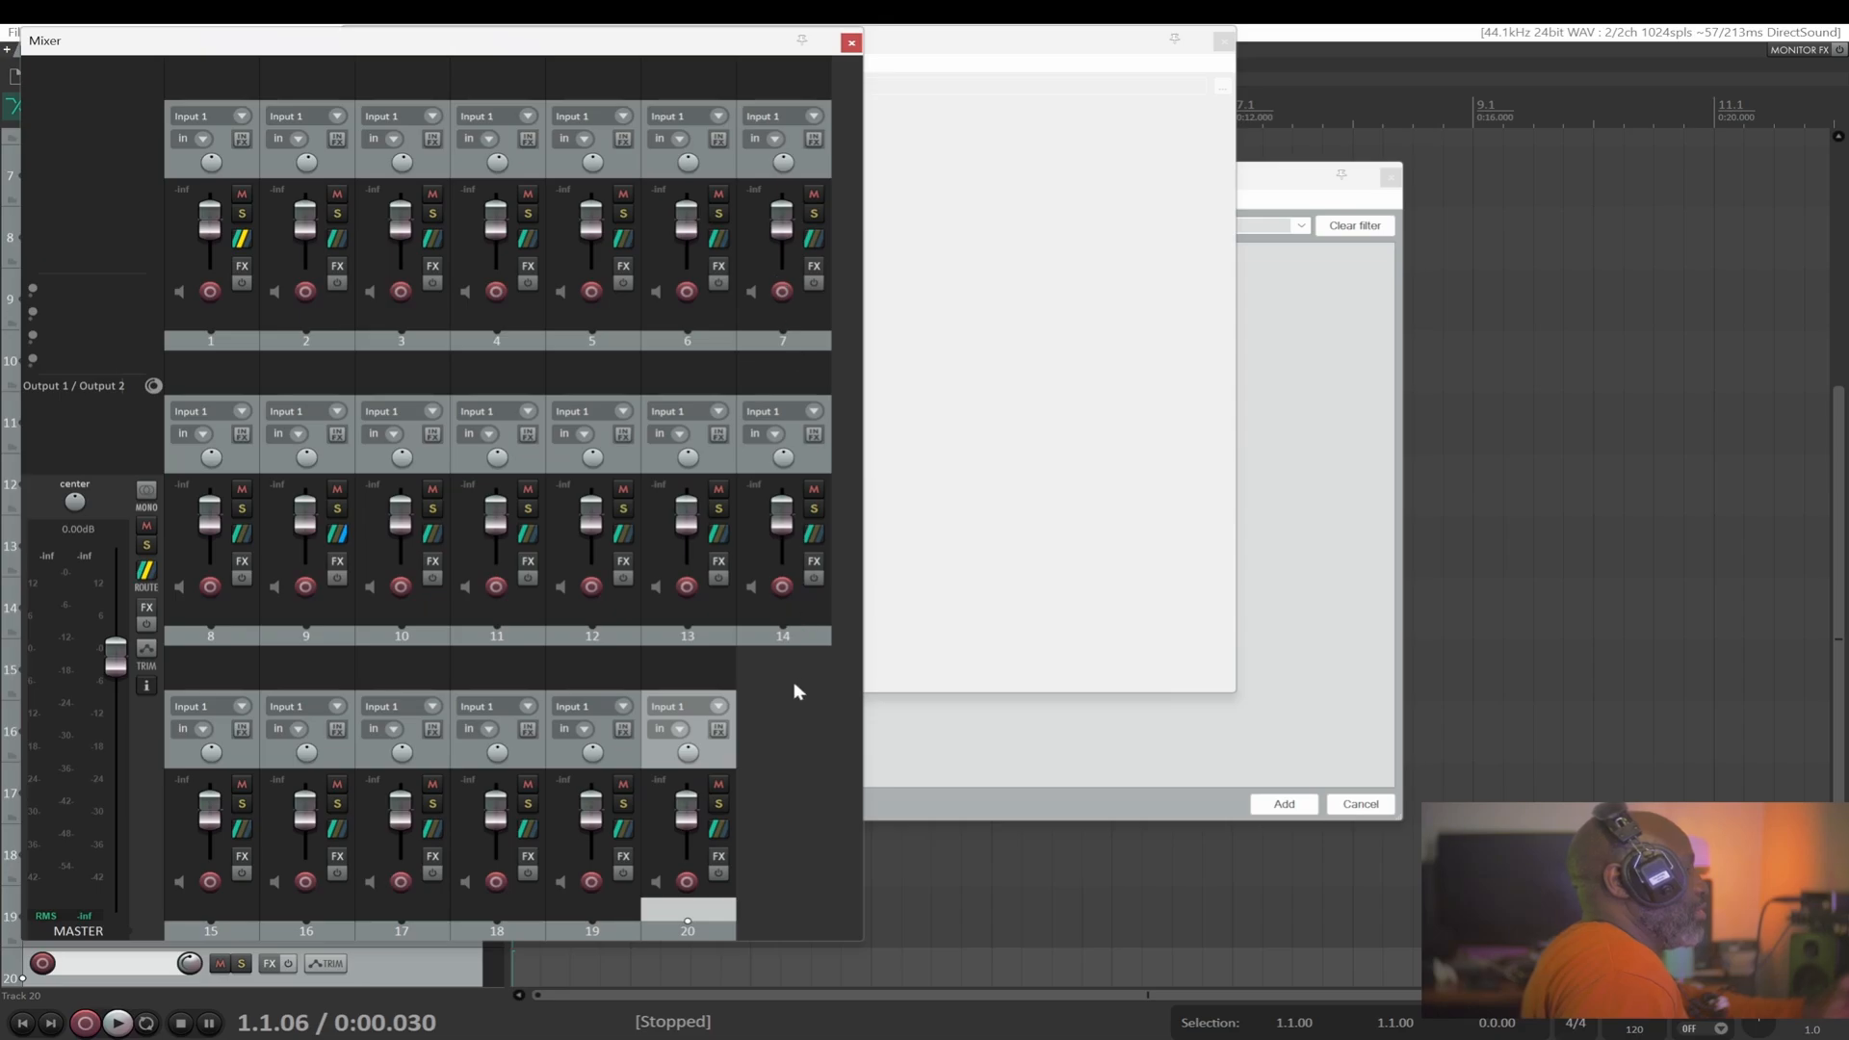
double_click(812, 745)
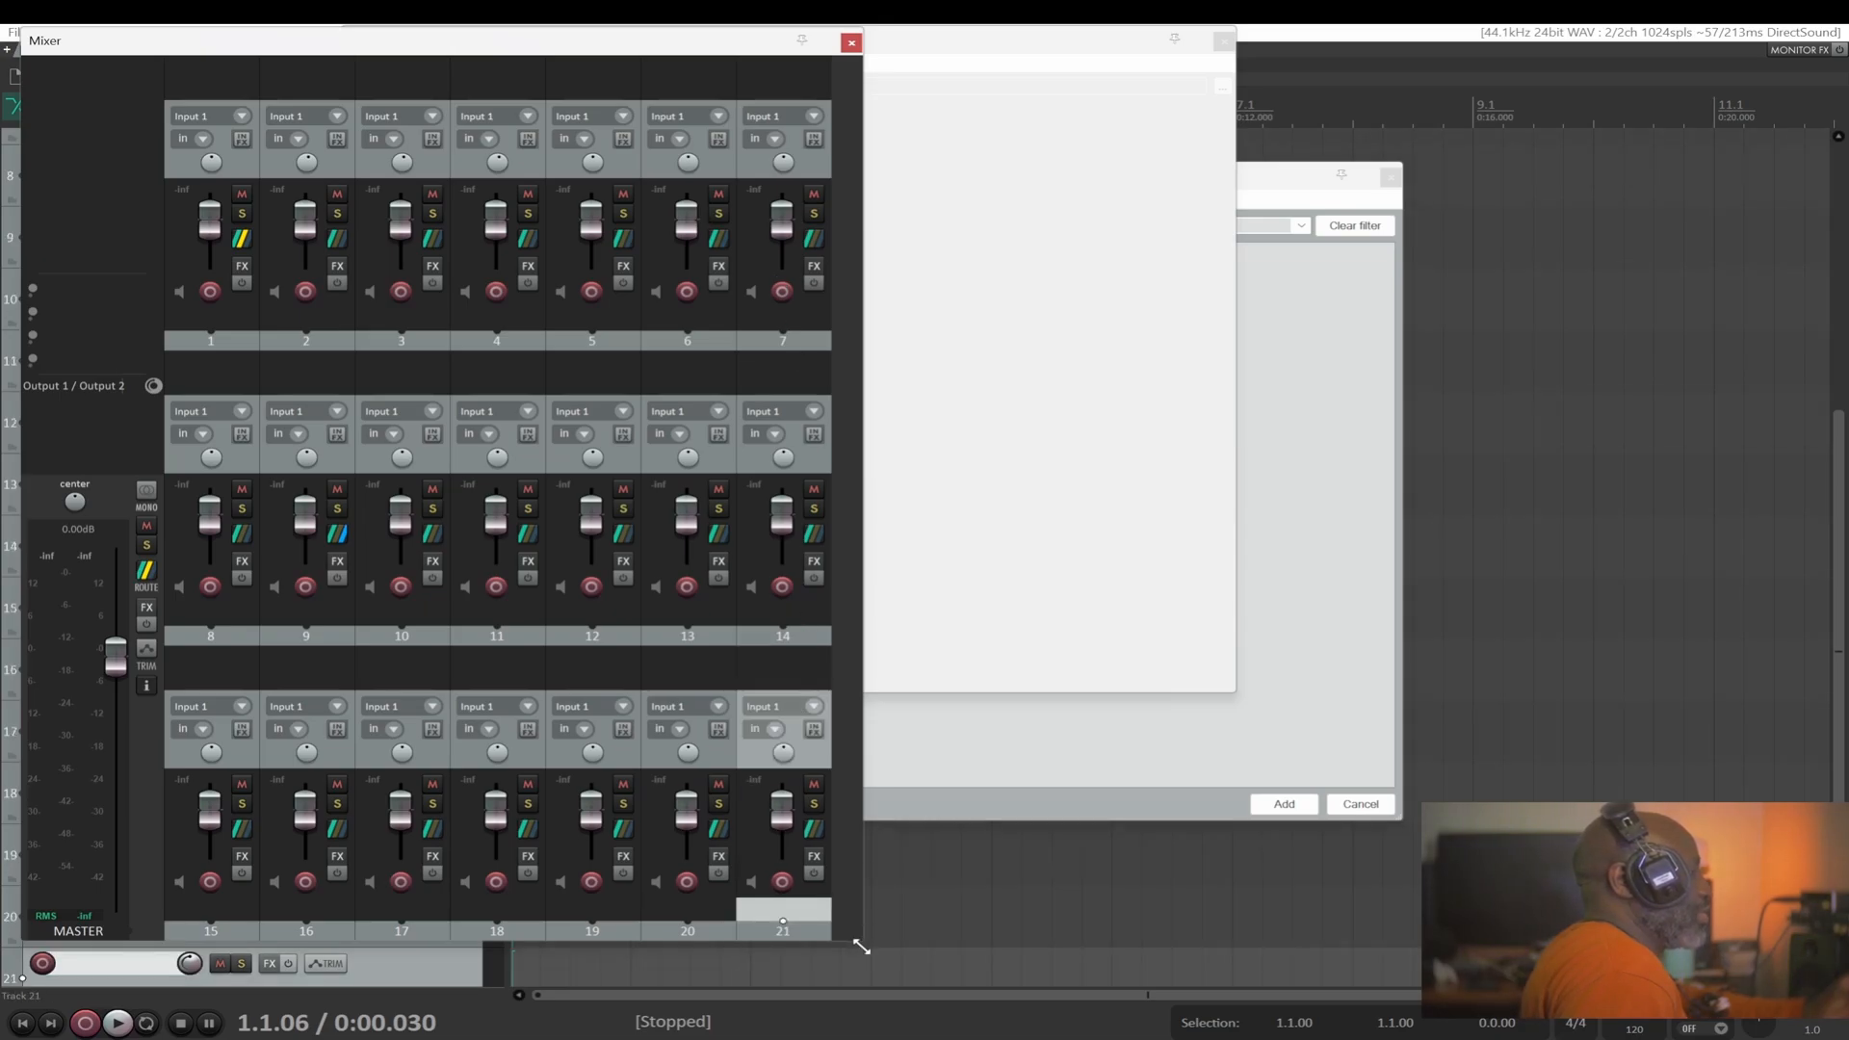
left_click_drag(862, 947, 1807, 966)
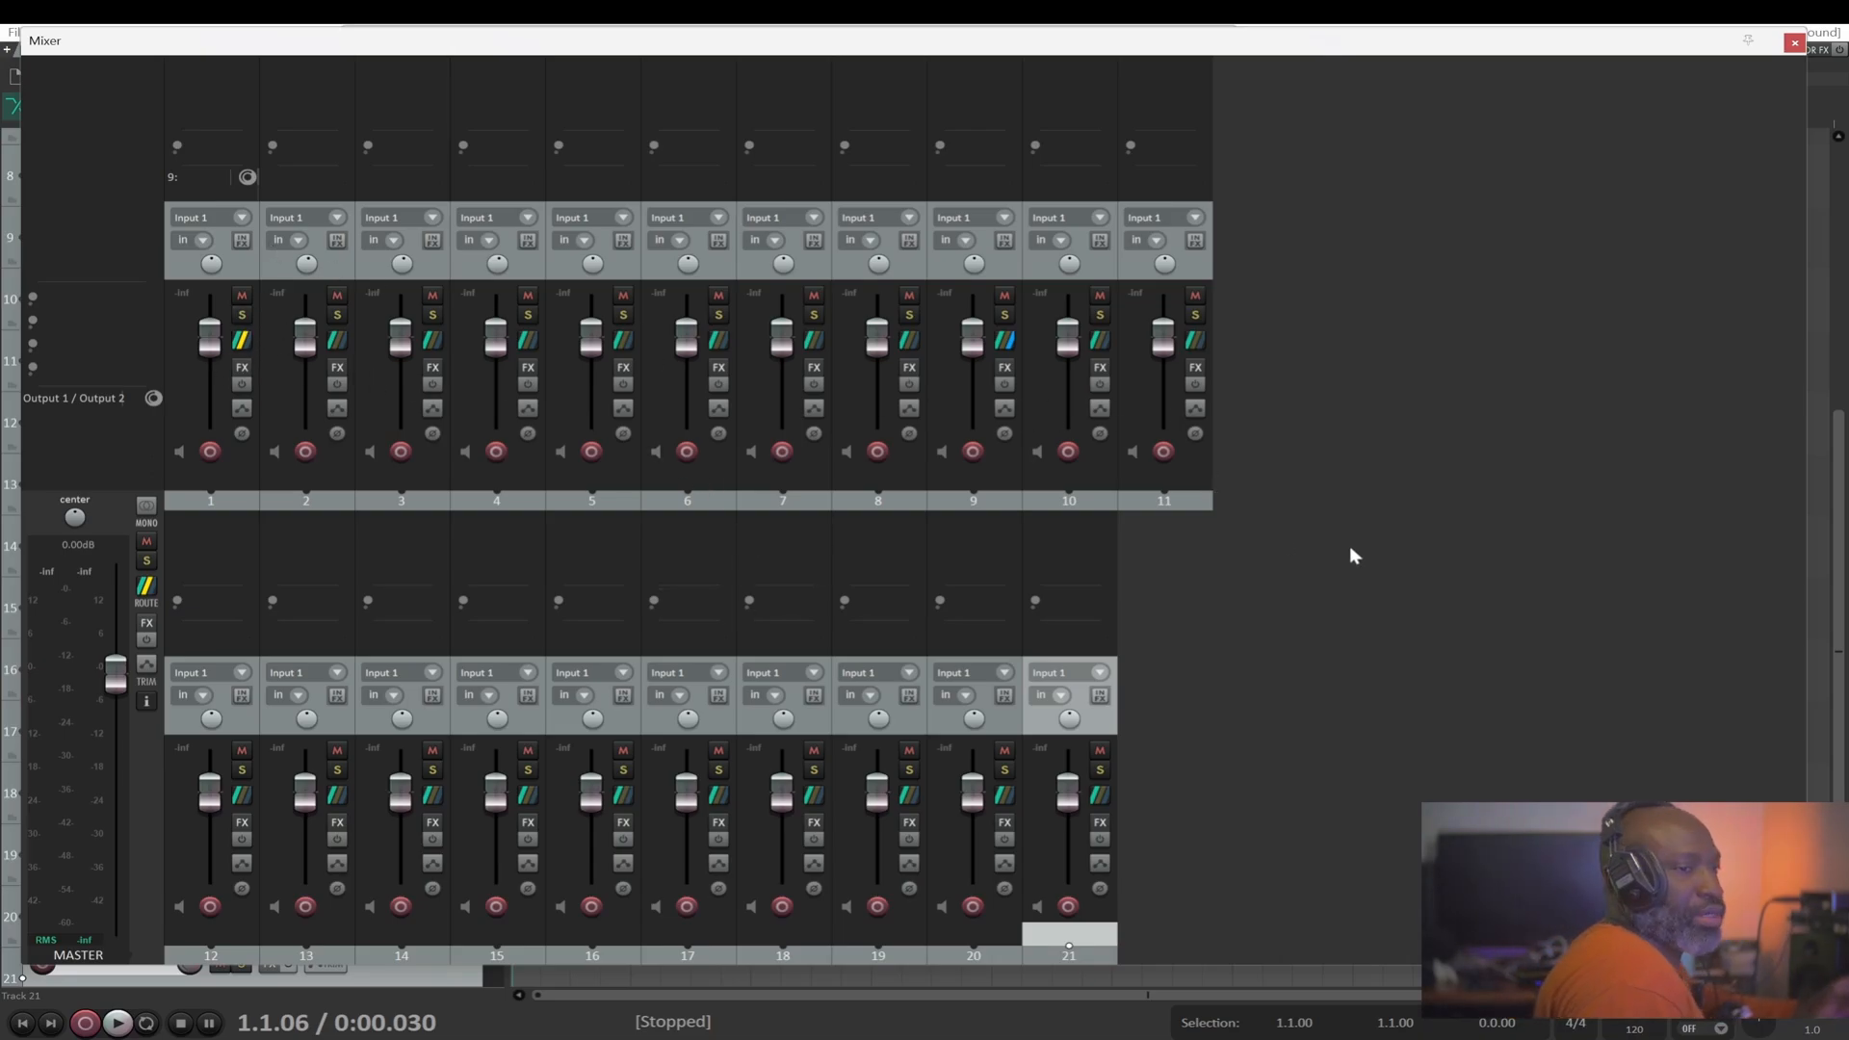
left_click(1325, 656)
key("alt+Tab")
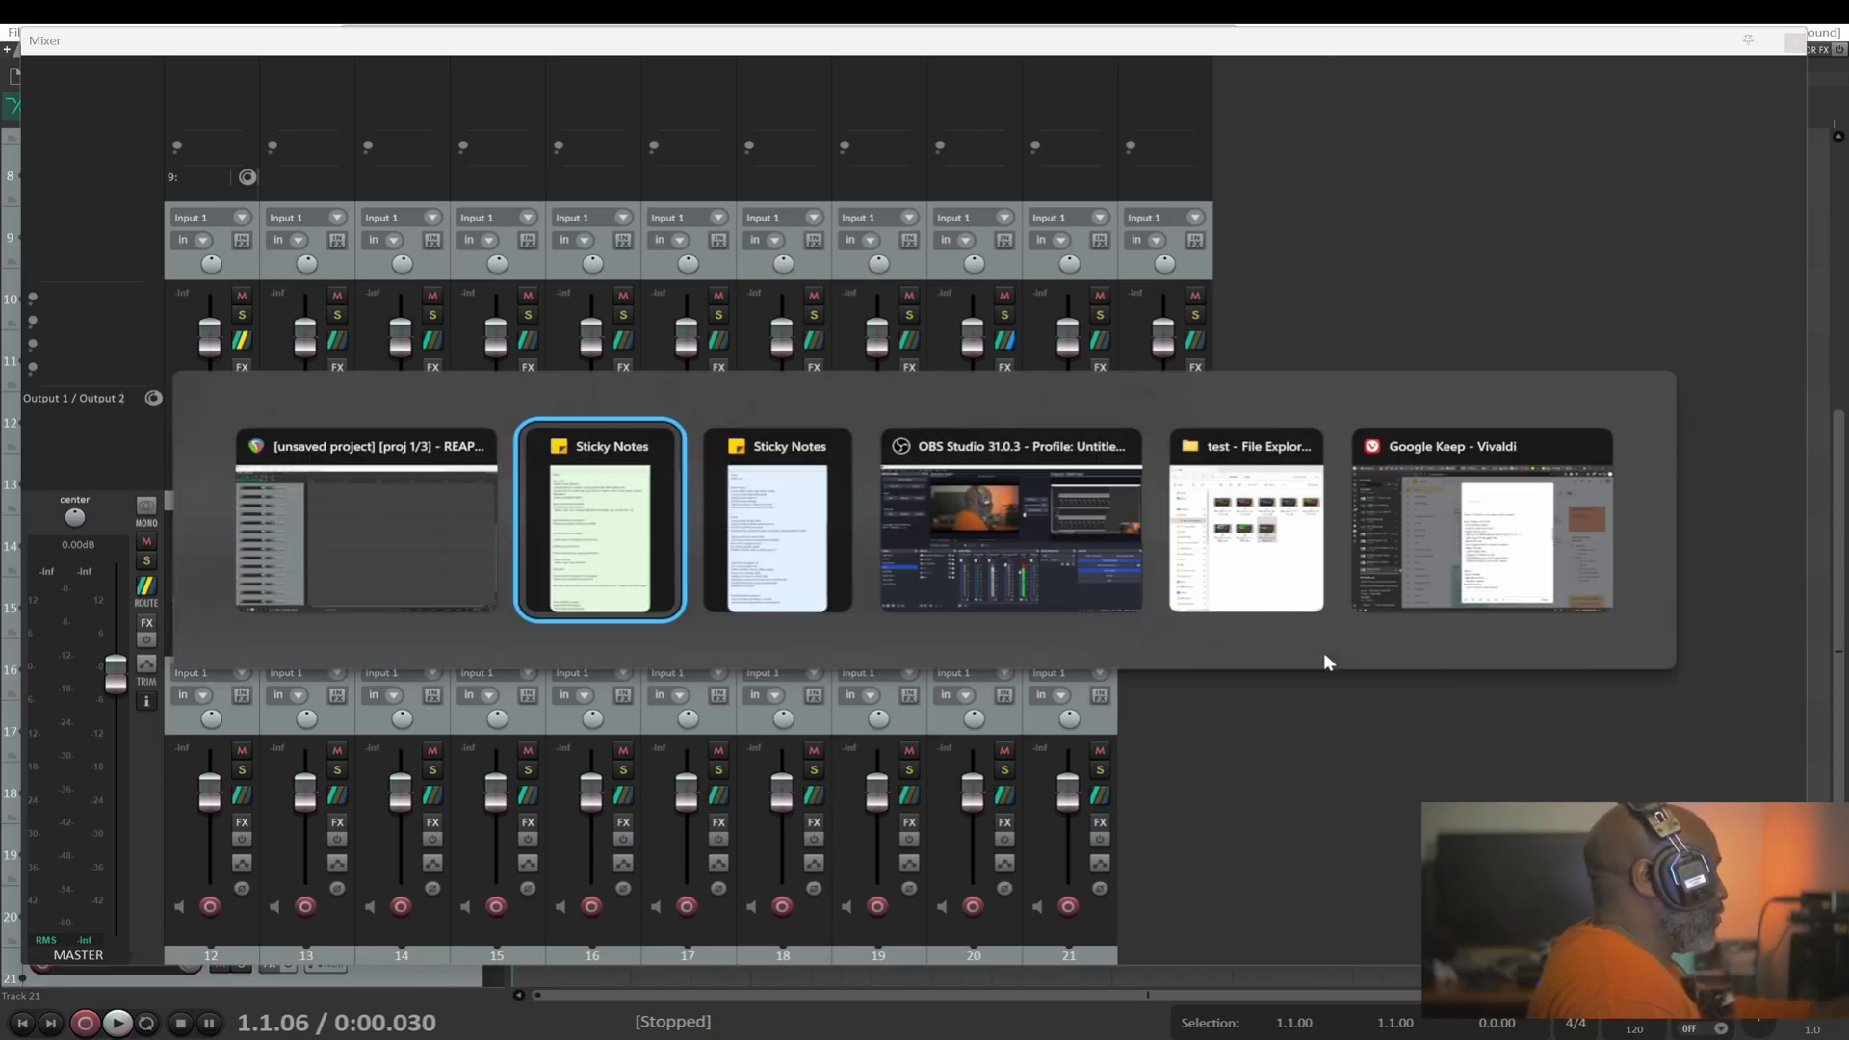
key("alt+Tab")
key("alt+Tab")
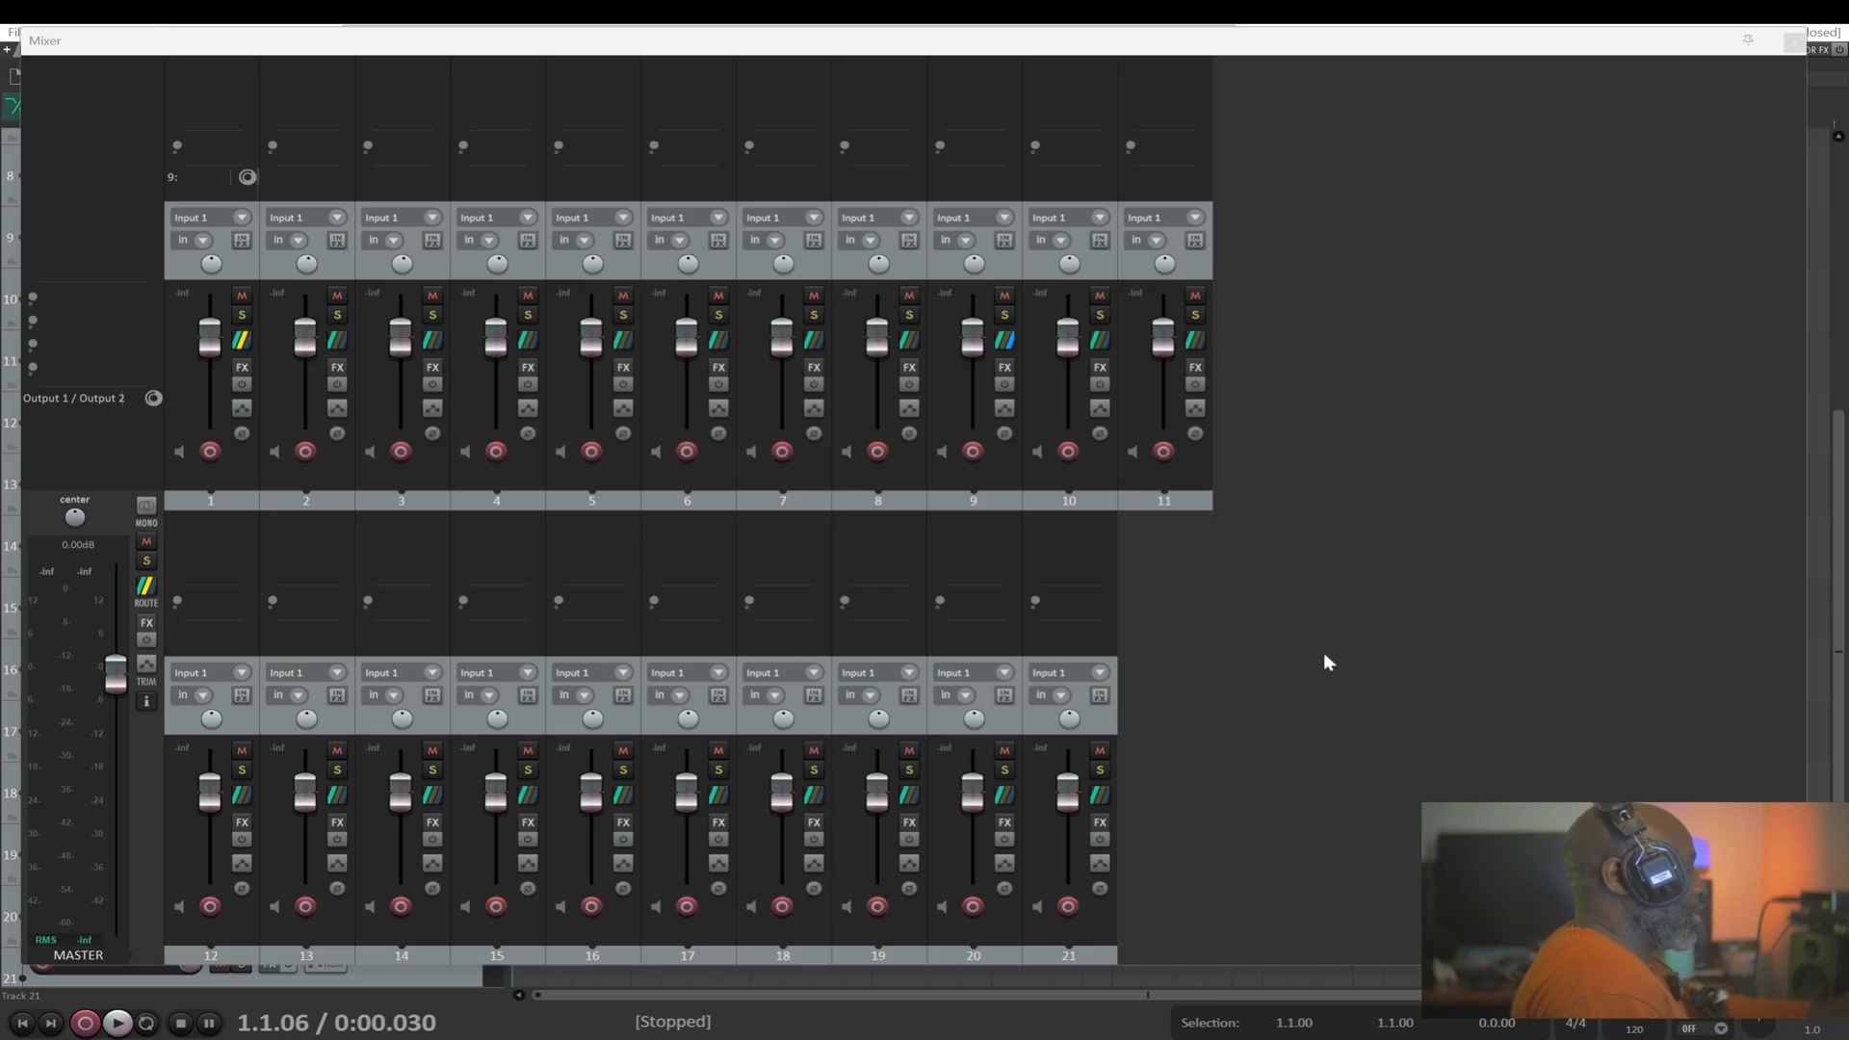